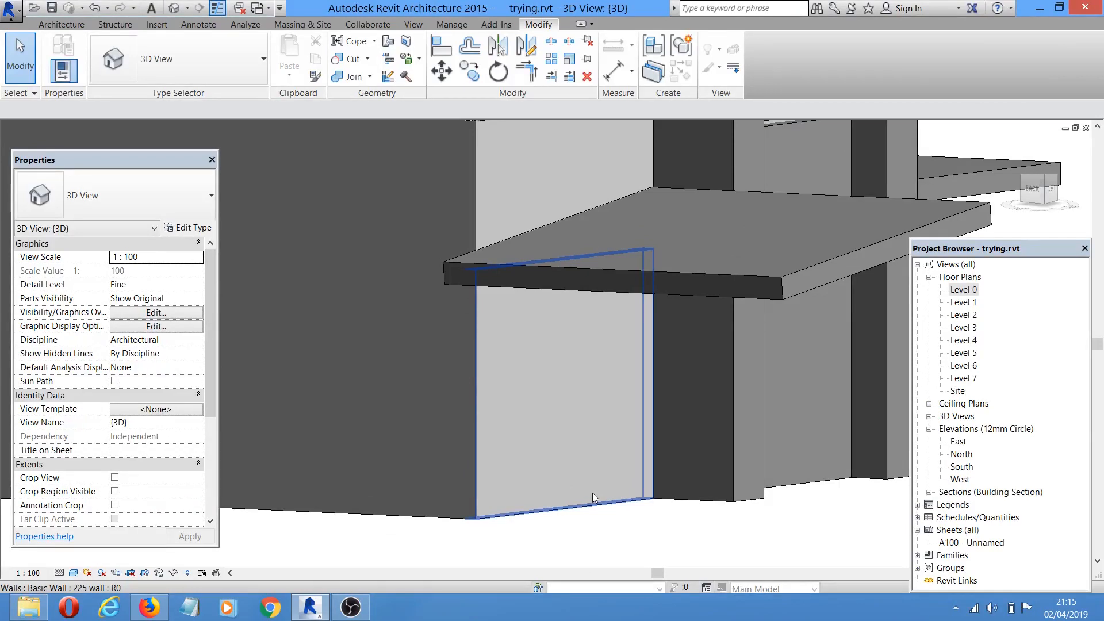
- Create a new family from the Metric Window.rft template
{"action": "middle_click_drag", "start_coordinate": [593, 493], "coordinate": [593, 505]}
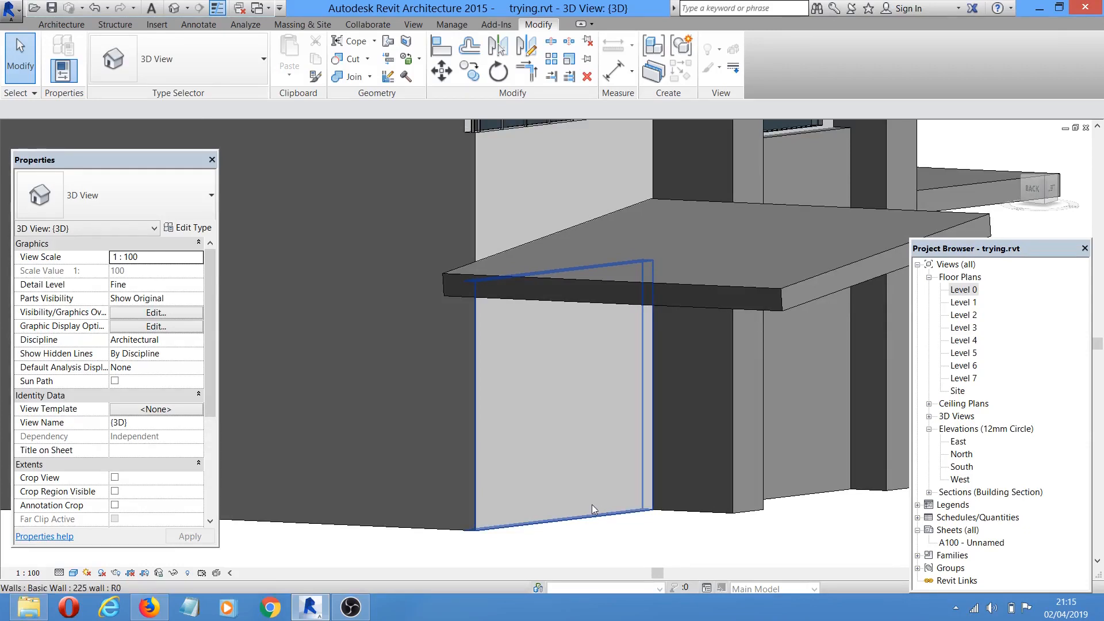
{"action": "left_click", "coordinate": [581, 551]}
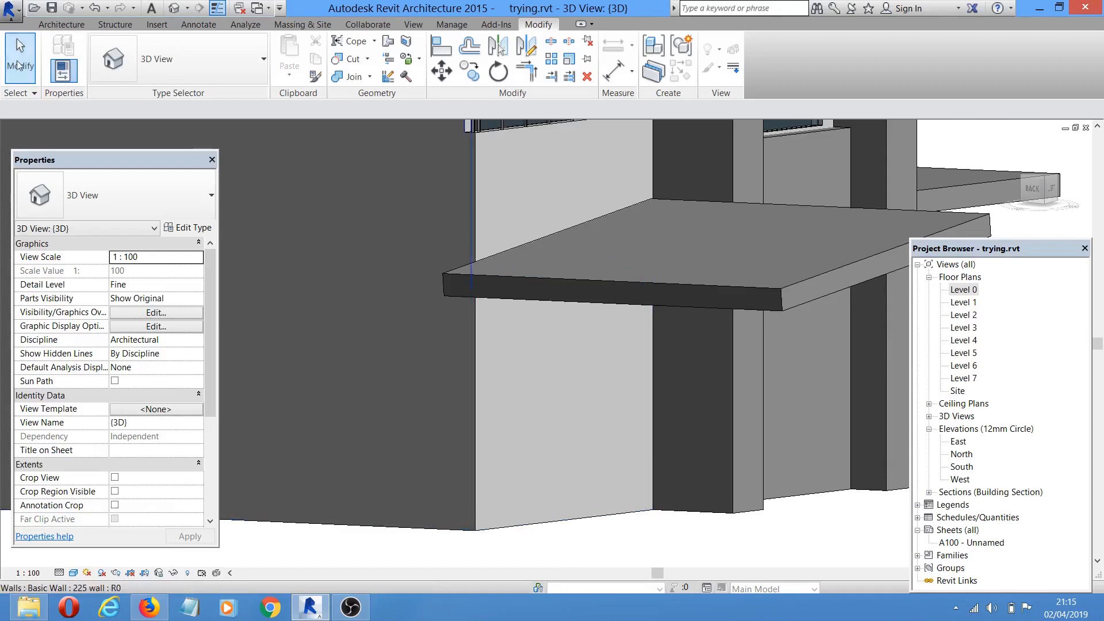
{"action": "left_click", "coordinate": [10, 10]}
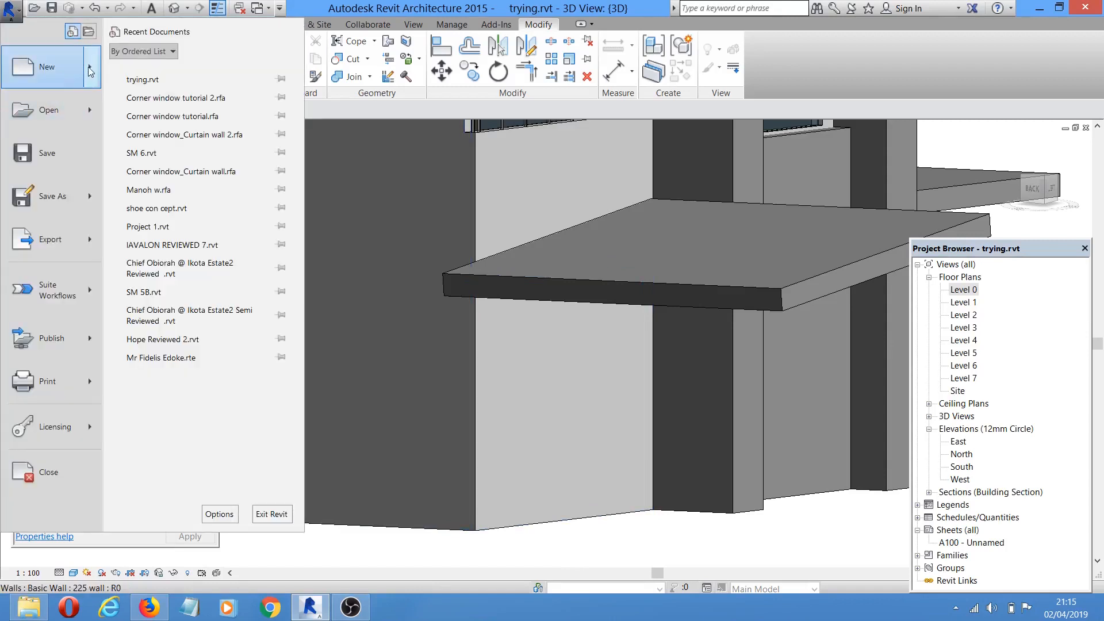
{"action": "mouse_move", "coordinate": [91, 67]}
{"action": "left_click", "coordinate": [150, 110]}
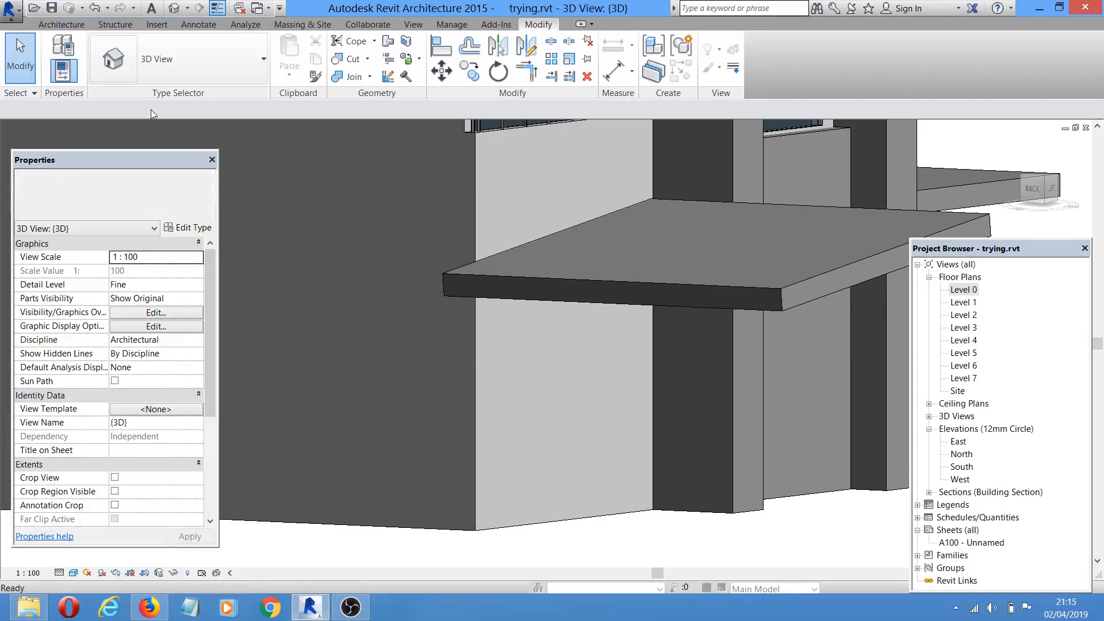
{"action": "left_click", "coordinate": [357, 458]}
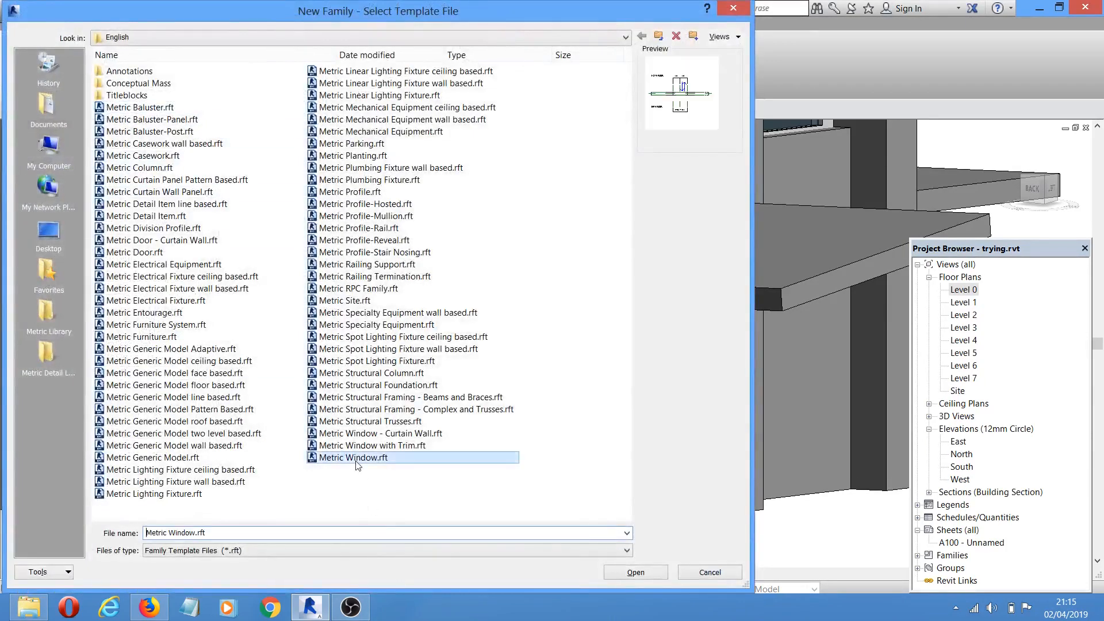
{"action": "left_click", "coordinate": [635, 572]}
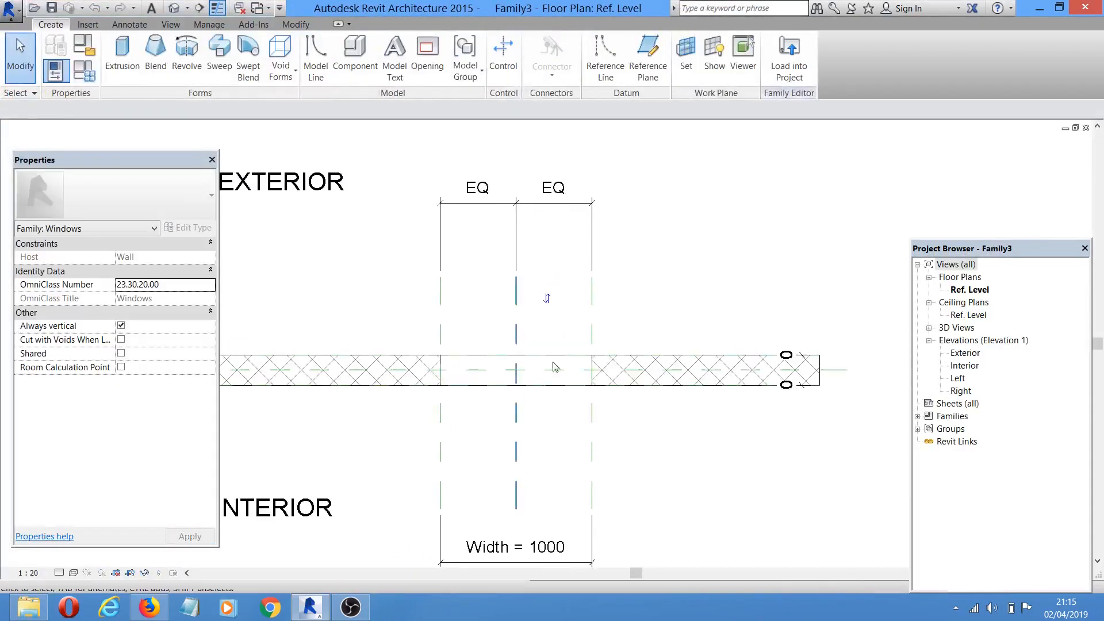
- Delete the default opening cut from the host wall in the 3D view
{"action": "left_click", "coordinate": [174, 8]}
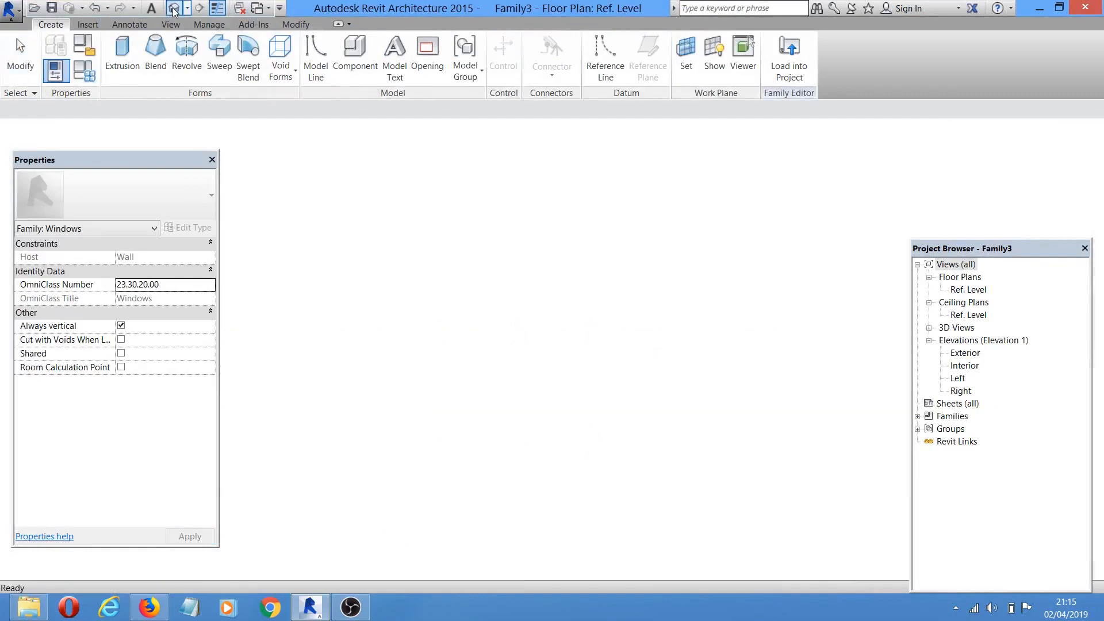
{"action": "left_click", "coordinate": [563, 299]}
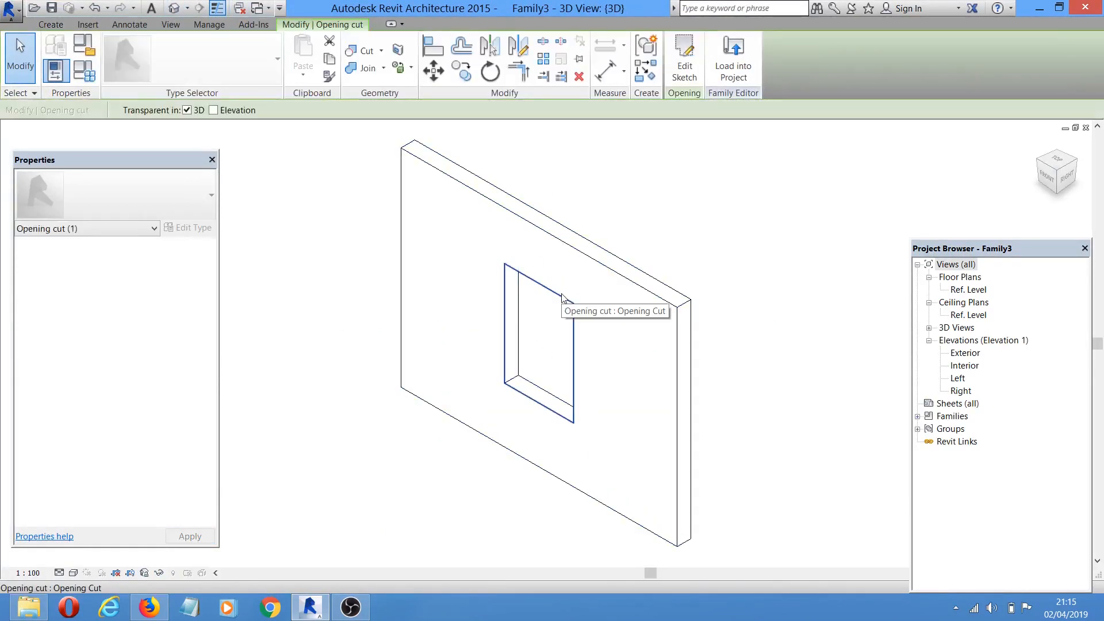
{"action": "key", "text": "Delete"}
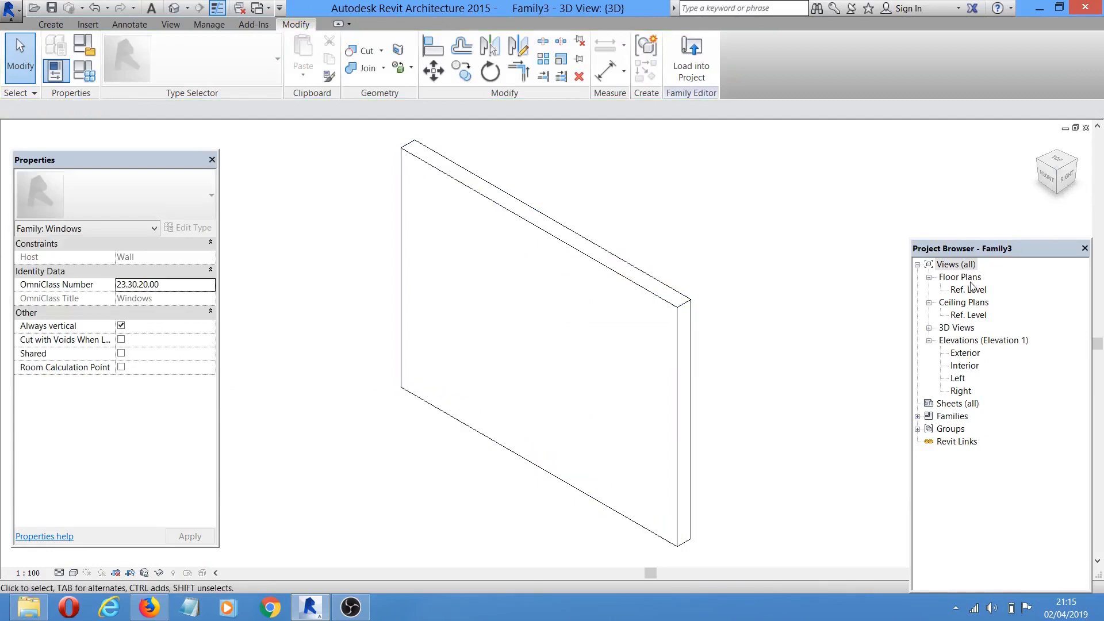
- Draw two horizontal reference planes on the wall's interior side in the Ref. Level plan, about 566 and 979 mm from the wall centre
{"action": "double_click", "coordinate": [969, 289]}
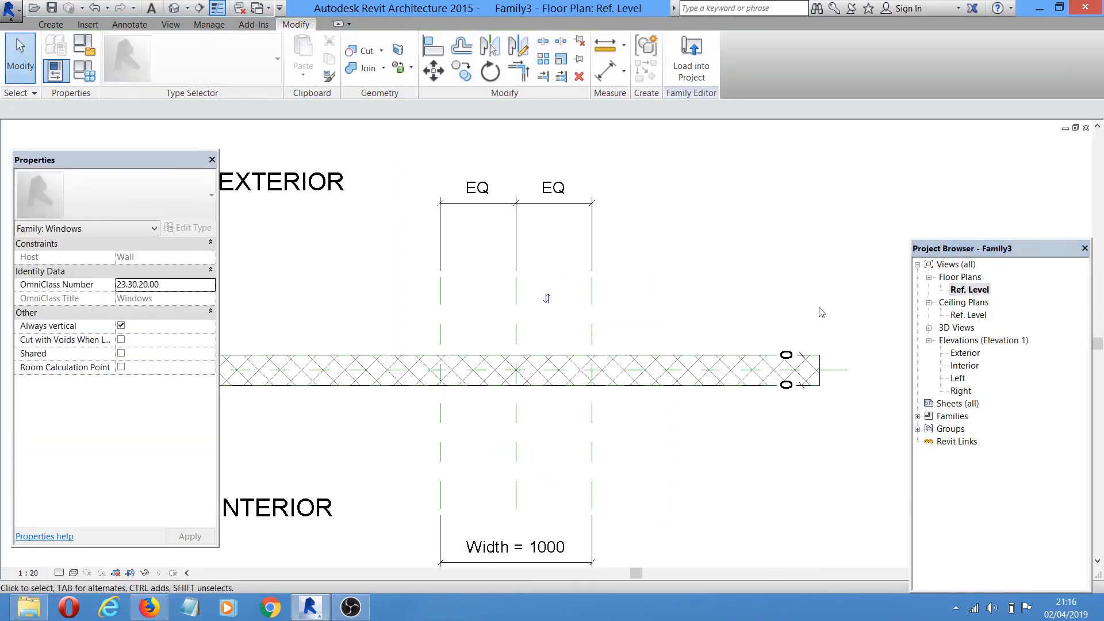
{"action": "middle_click_drag", "start_coordinate": [683, 243], "coordinate": [724, 176]}
{"action": "middle_click_drag", "start_coordinate": [451, 232], "coordinate": [425, 321]}
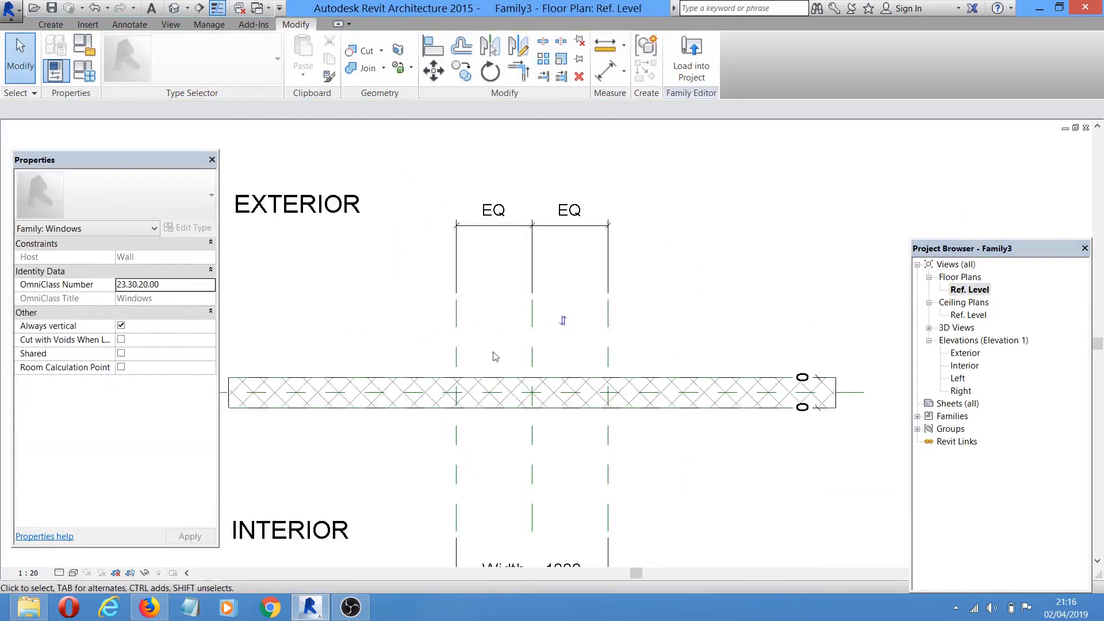
{"action": "middle_click_drag", "start_coordinate": [663, 369], "coordinate": [624, 301]}
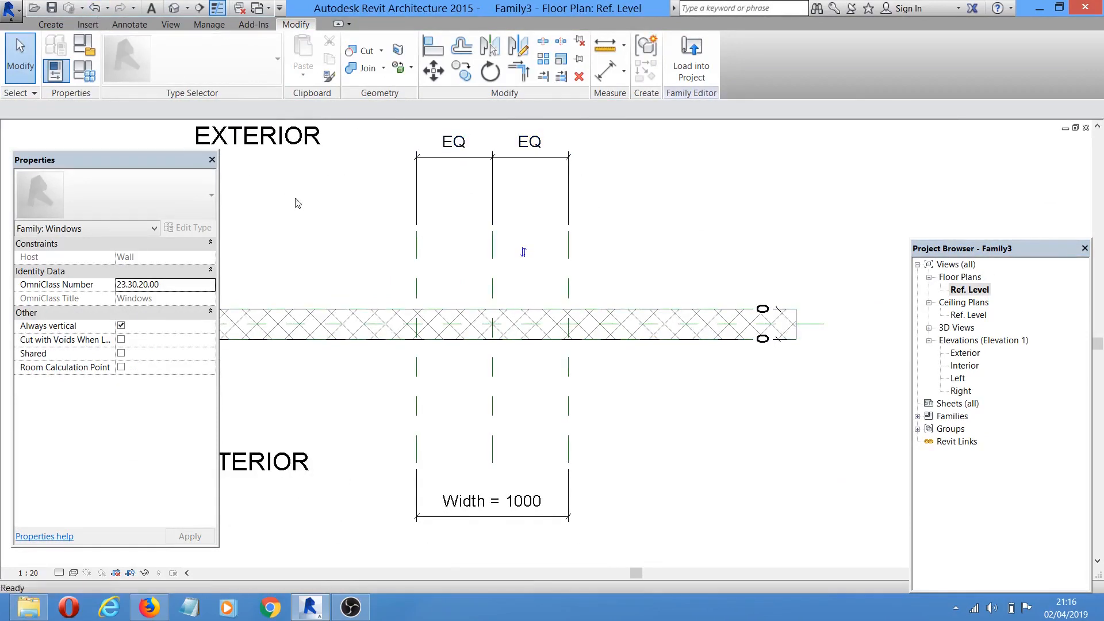
{"action": "key", "text": "r"}
{"action": "key", "text": "p"}
{"action": "left_click", "coordinate": [351, 410]}
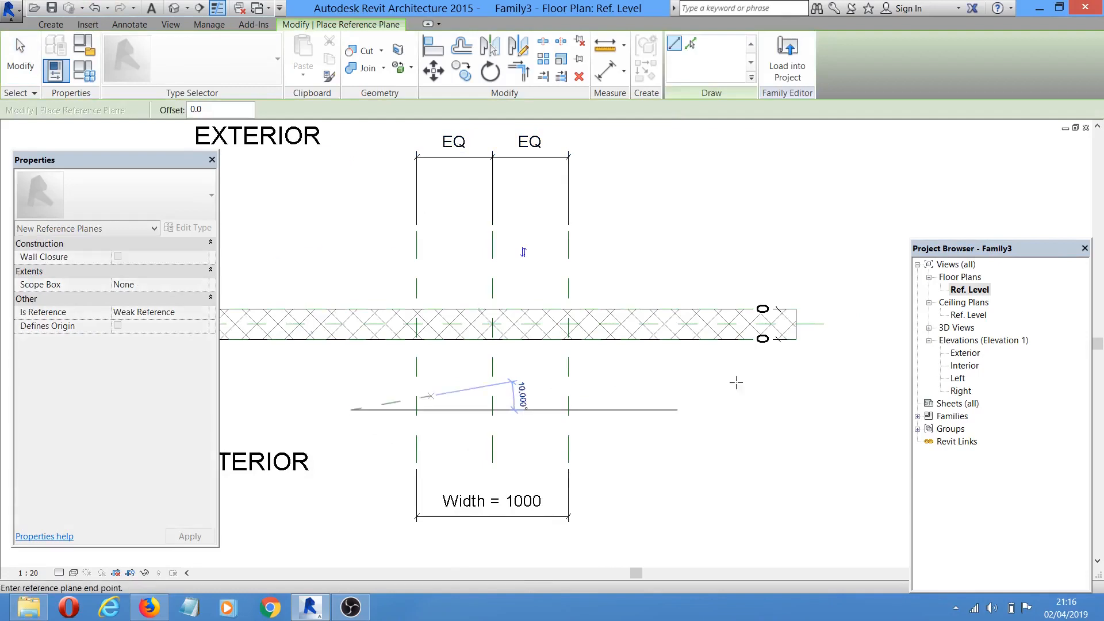
{"action": "left_click", "coordinate": [691, 410]}
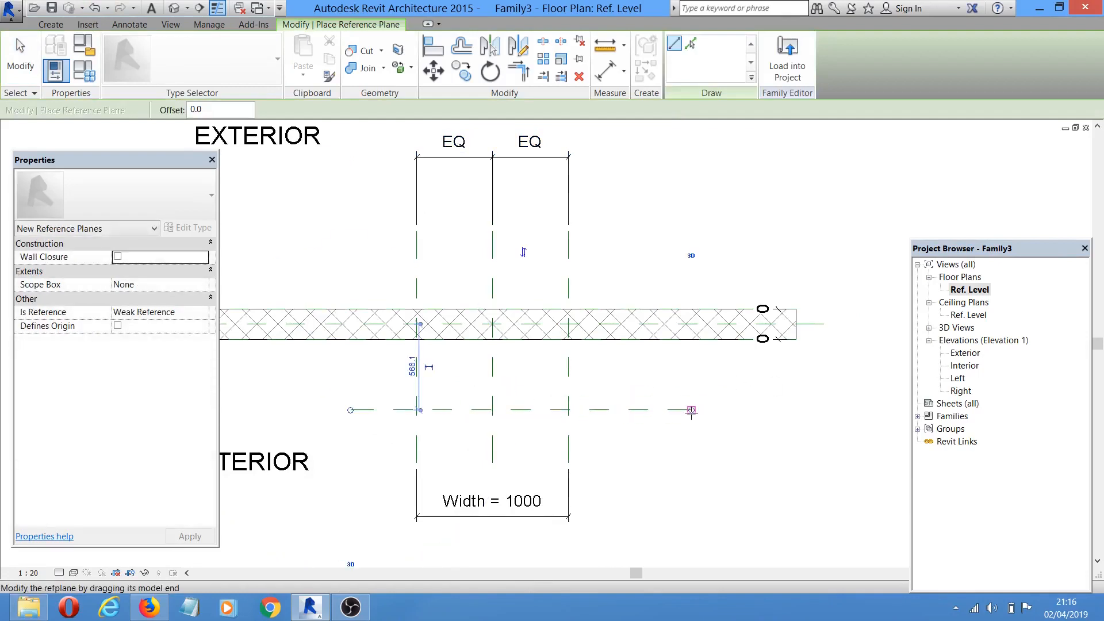
{"action": "left_click", "coordinate": [360, 472]}
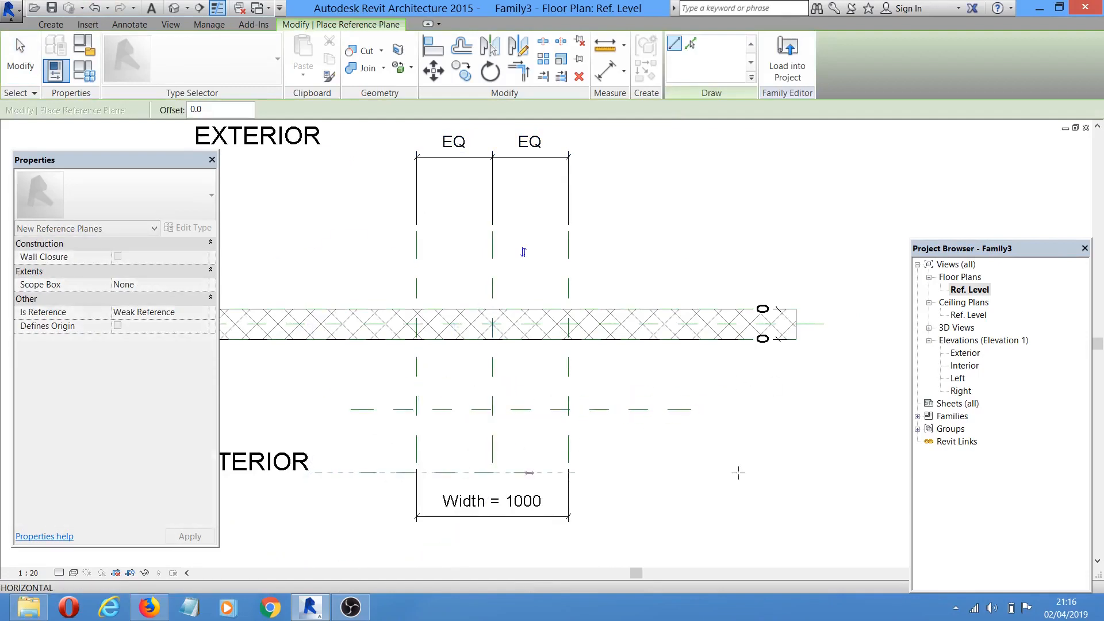
{"action": "left_click", "coordinate": [741, 472]}
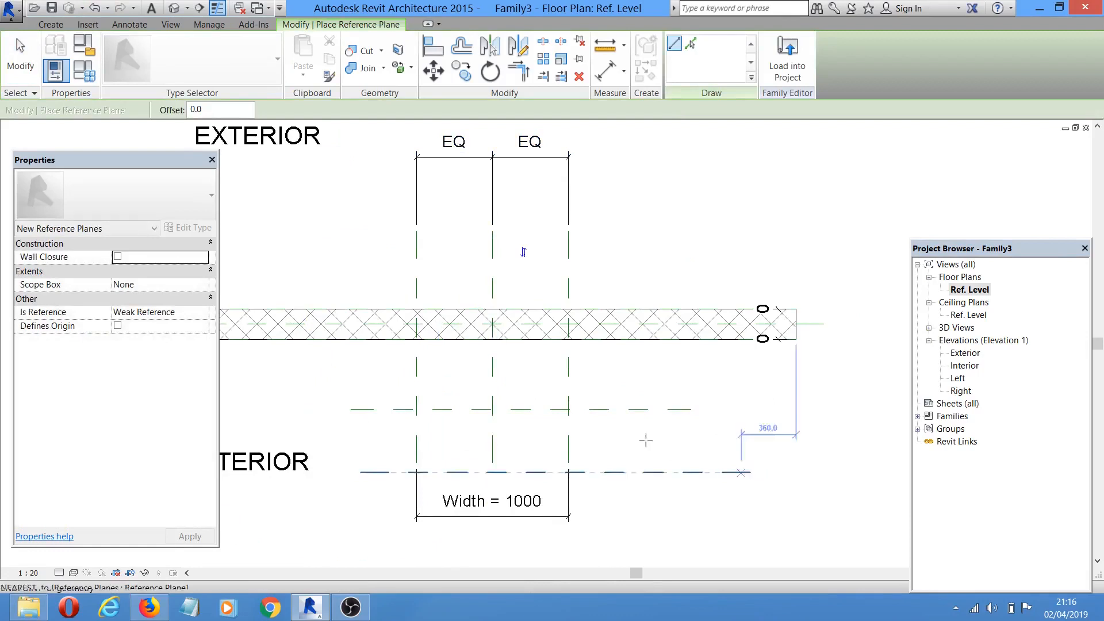
- Draw a horizontal reference plane on the wall's exterior side, about 336 mm from the wall centre
{"action": "left_click", "coordinate": [304, 273]}
{"action": "left_click", "coordinate": [728, 273]}
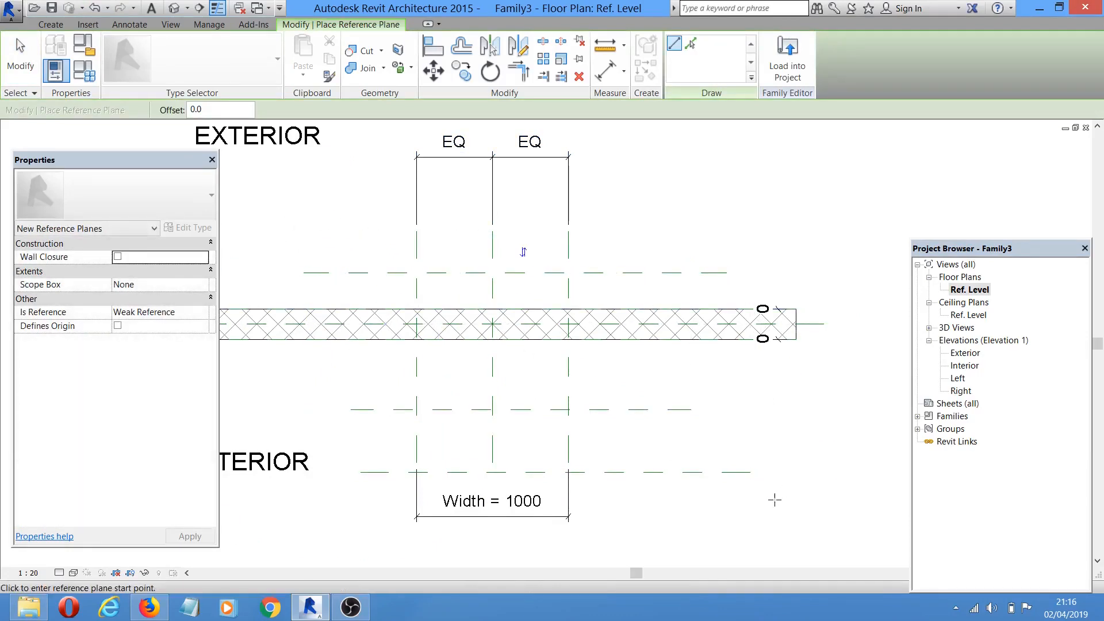
{"action": "key", "text": "Escape"}
- Extend the right ends of the three new horizontal reference planes past the end of the host wall
{"action": "left_click", "coordinate": [671, 274]}
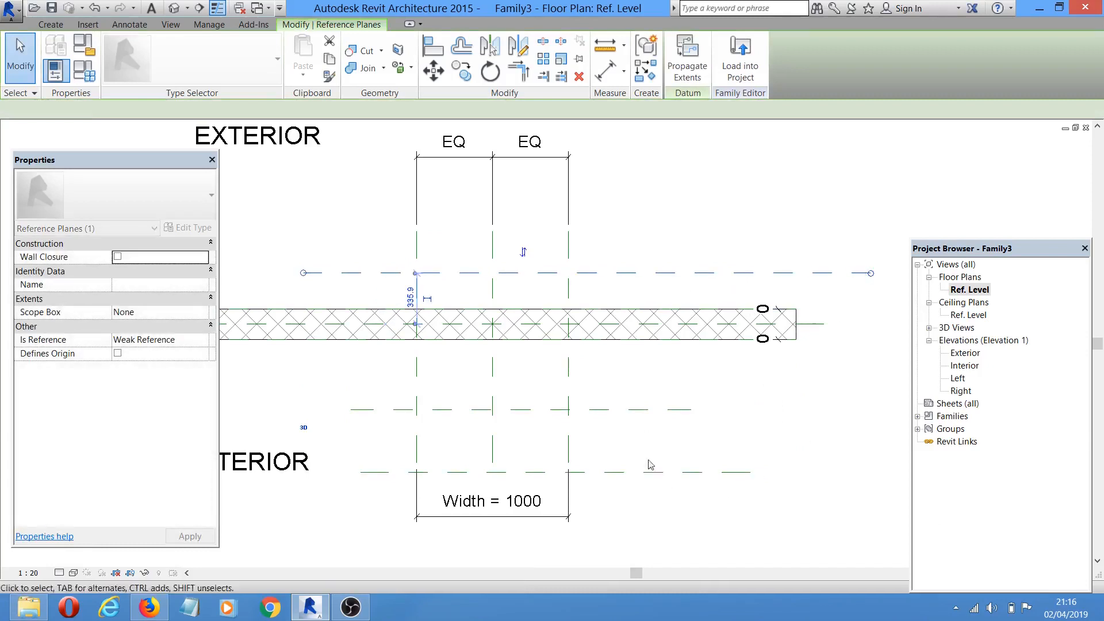
{"action": "left_click", "coordinate": [654, 411]}
{"action": "left_click_drag", "start_coordinate": [692, 411], "coordinate": [898, 410]}
{"action": "left_click", "coordinate": [702, 475]}
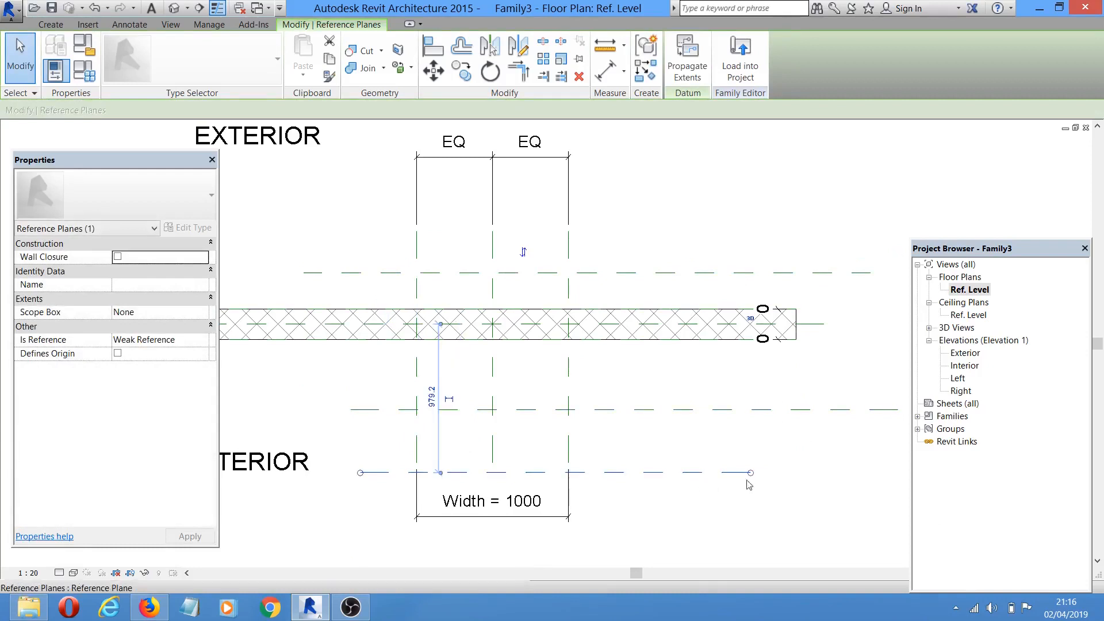
{"action": "left_click_drag", "start_coordinate": [751, 474], "coordinate": [895, 493]}
{"action": "left_click", "coordinate": [716, 384]}
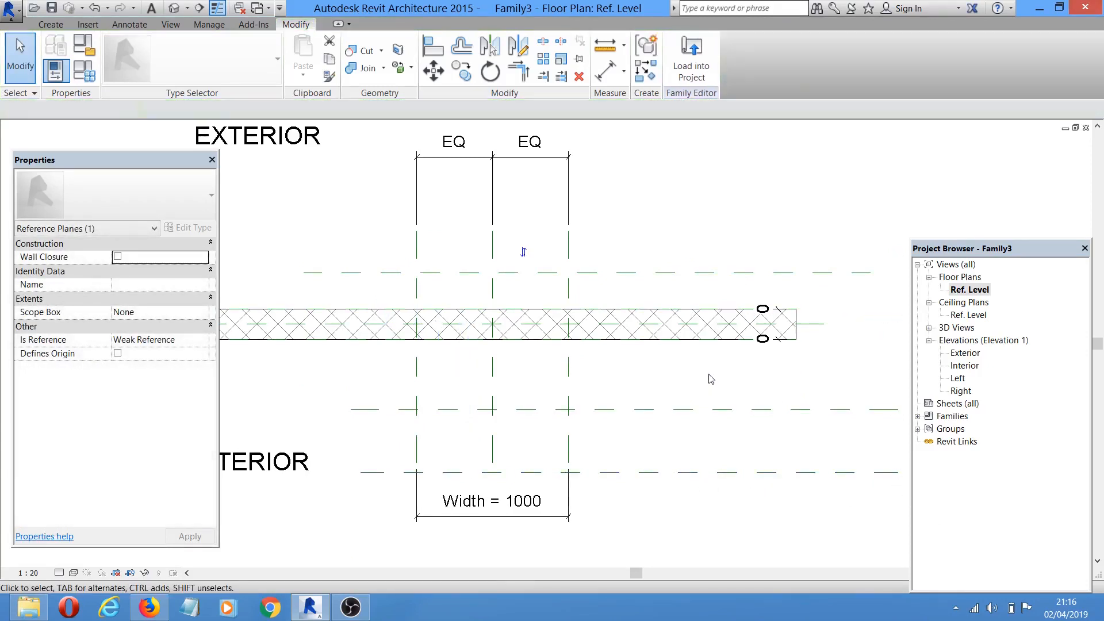
- Add an aligned dimension chain from the wall centre plane through both interior reference planes and make its segments equal
{"action": "key", "text": "d"}
{"action": "key", "text": "i"}
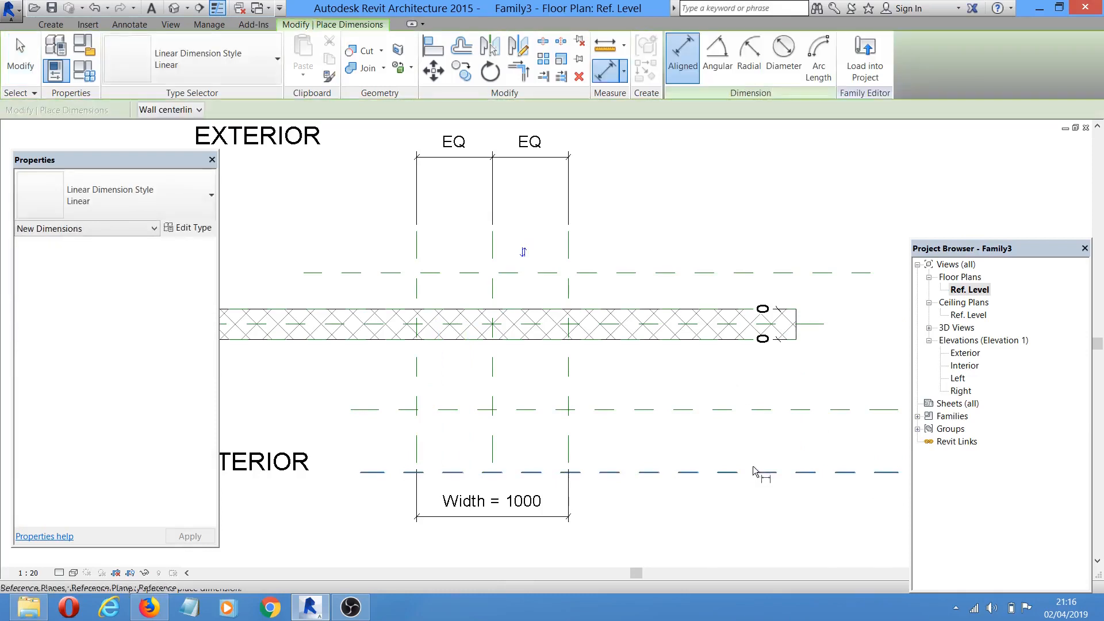
{"action": "left_click", "coordinate": [758, 473]}
{"action": "left_click", "coordinate": [807, 323]}
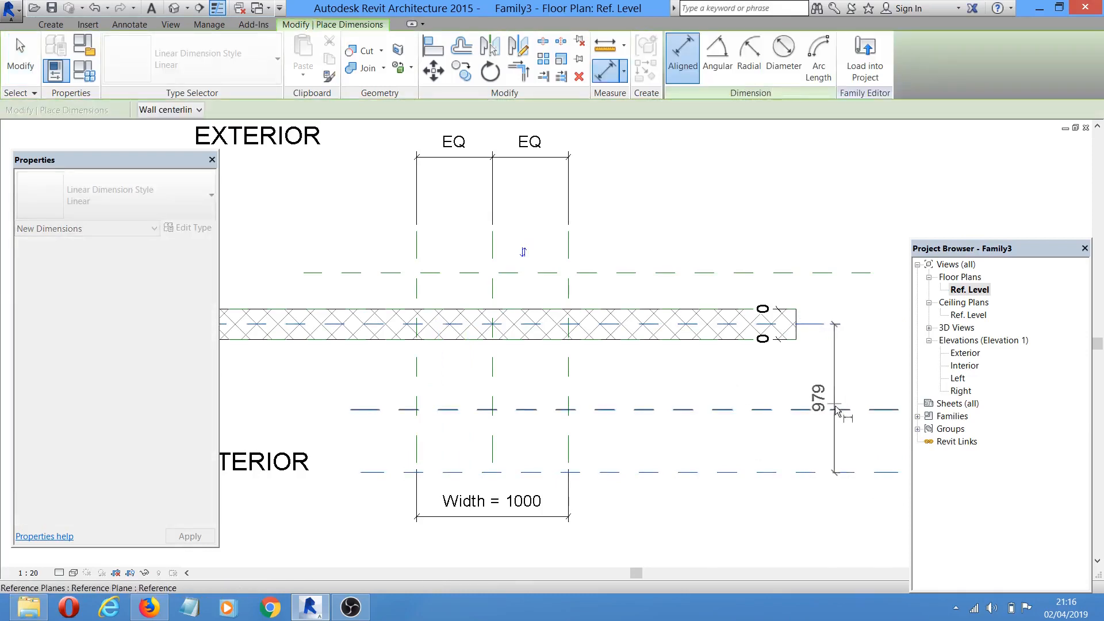
{"action": "left_click", "coordinate": [837, 409]}
{"action": "left_click", "coordinate": [634, 402]}
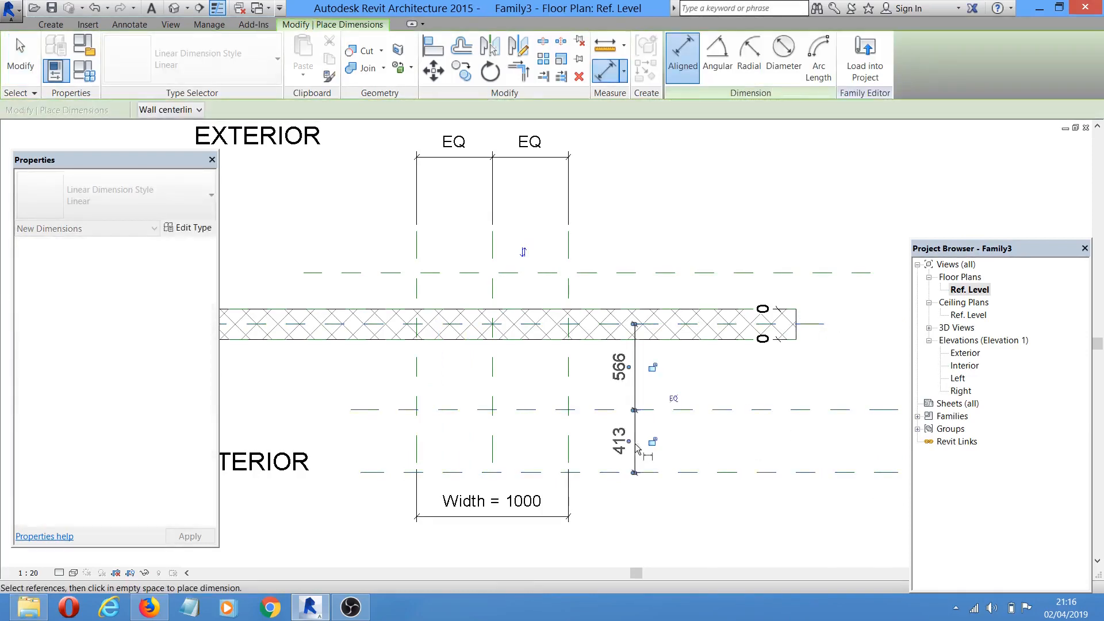
{"action": "left_click", "coordinate": [674, 398]}
{"action": "left_click", "coordinate": [705, 450]}
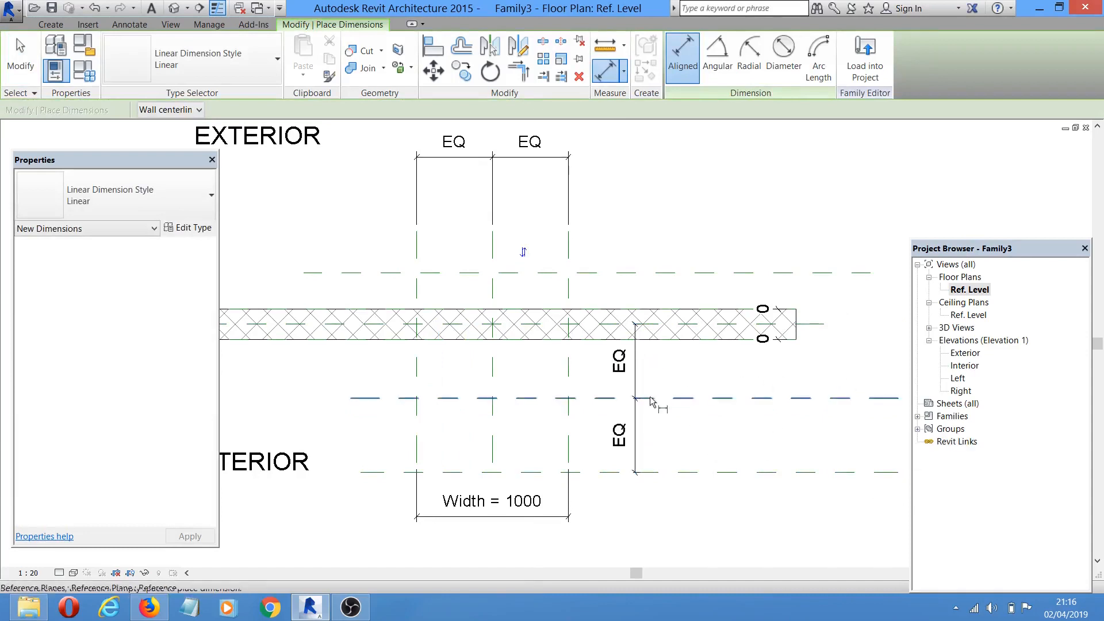
- Dimension the overall distance from the outermost interior reference plane to the wall centre plane, beyond the wall's right end
{"action": "left_click", "coordinate": [782, 472]}
{"action": "scroll", "coordinate": [824, 346], "scroll_direction": "up", "scroll_amount": 1}
{"action": "left_click", "coordinate": [815, 318]}
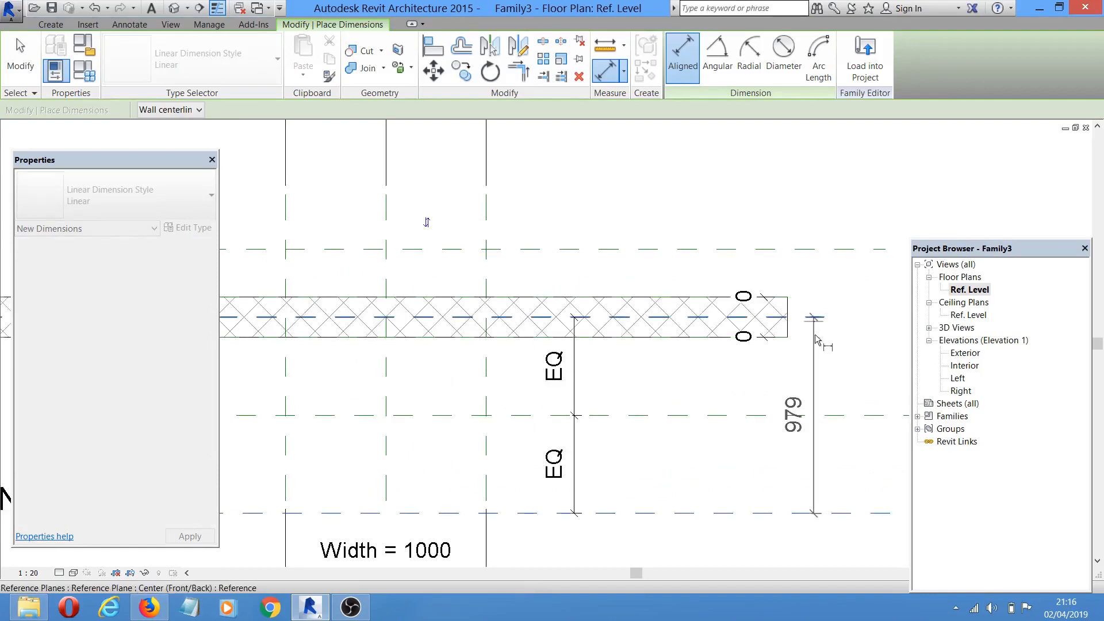
{"action": "left_click", "coordinate": [827, 361]}
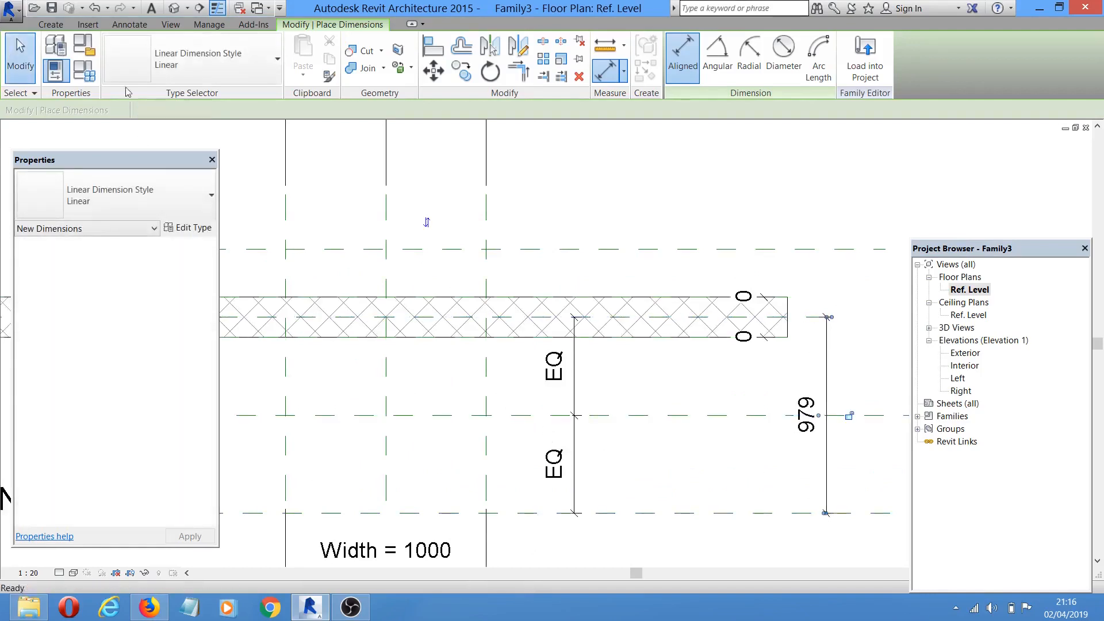
{"action": "left_click", "coordinate": [6, 51]}
- Label the overall interior dimension with a new family type parameter named "width 2"
{"action": "left_click", "coordinate": [829, 454]}
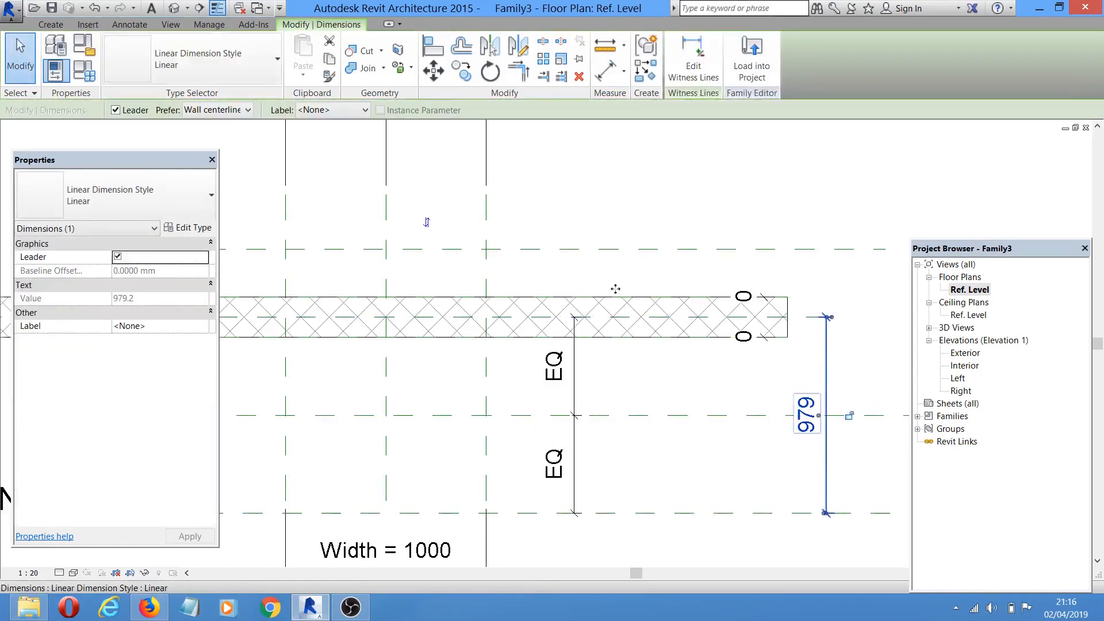
{"action": "left_click", "coordinate": [326, 110]}
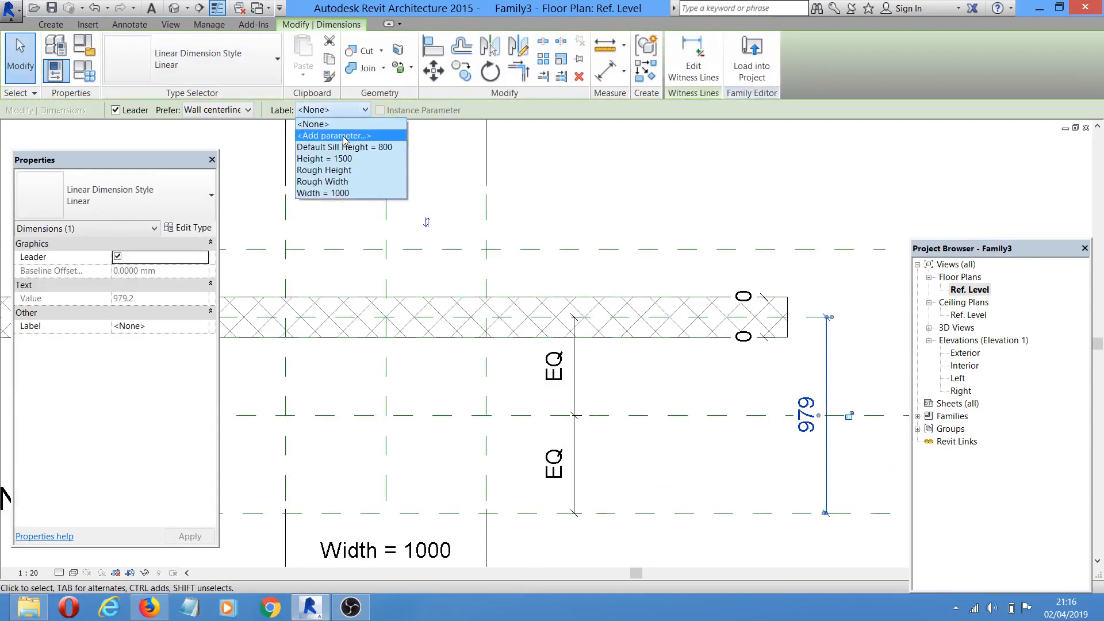
{"action": "left_click", "coordinate": [345, 136]}
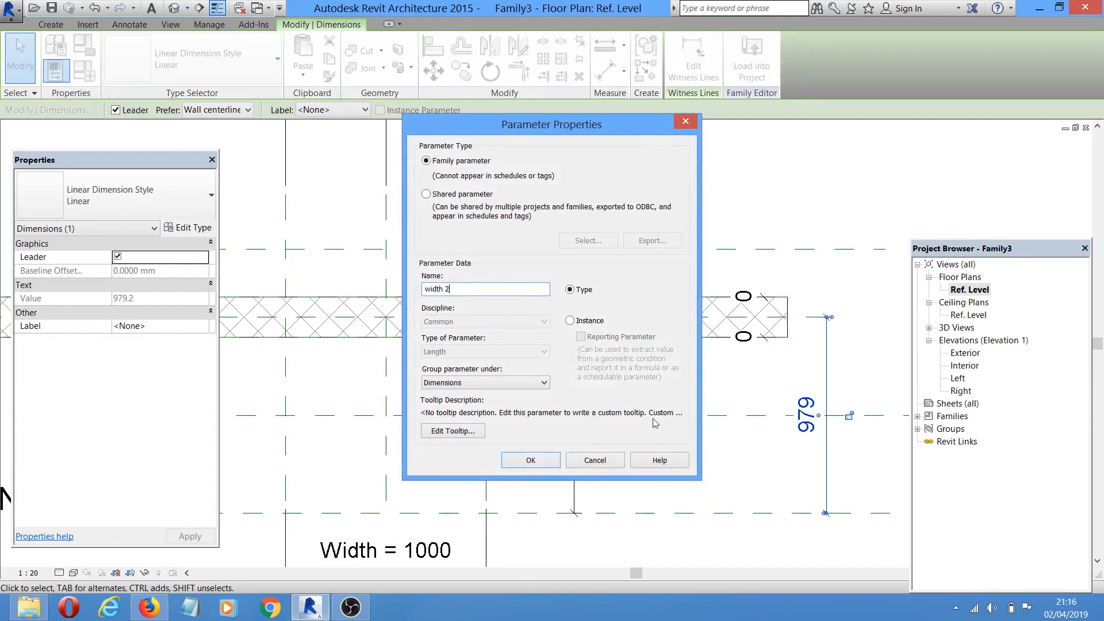
{"action": "left_click", "coordinate": [531, 461]}
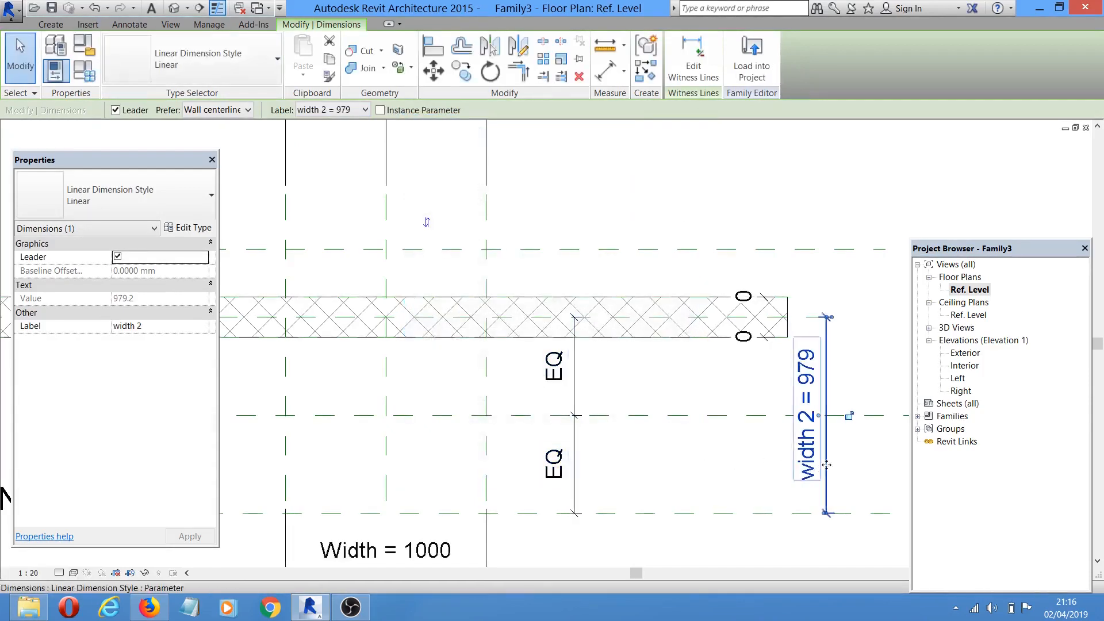
- Lock the equality dimension between the wall centre and the interior reference planes
{"action": "left_click", "coordinate": [575, 382]}
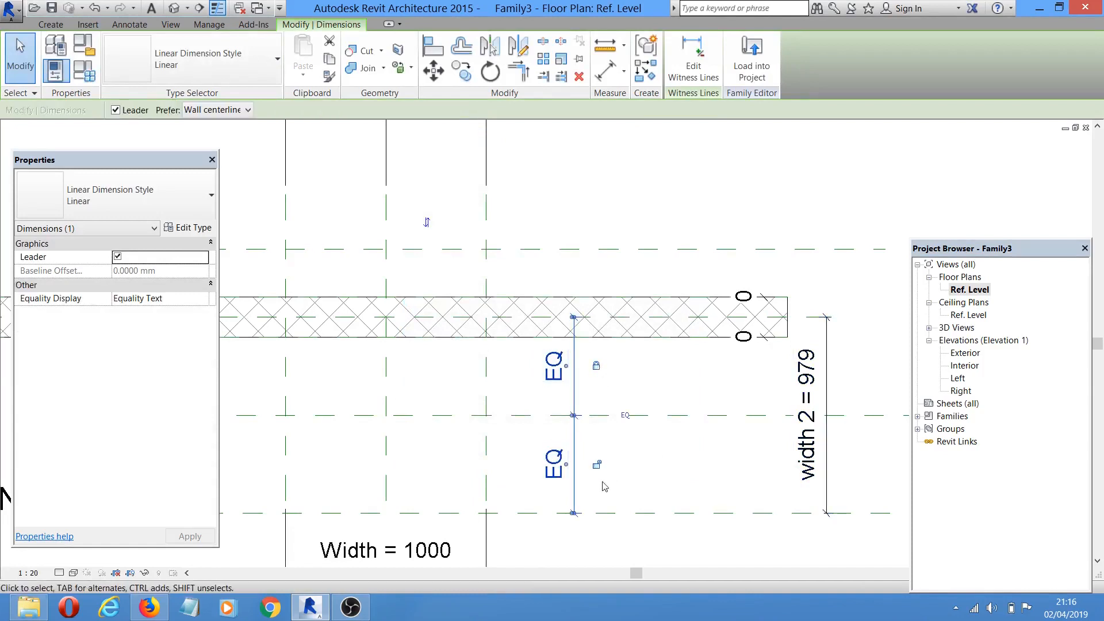
{"action": "left_click", "coordinate": [658, 394]}
- Lock the equal segments of the dimension chain across the opening's width reference planes on the exterior side
{"action": "middle_click_drag", "start_coordinate": [661, 375], "coordinate": [683, 417]}
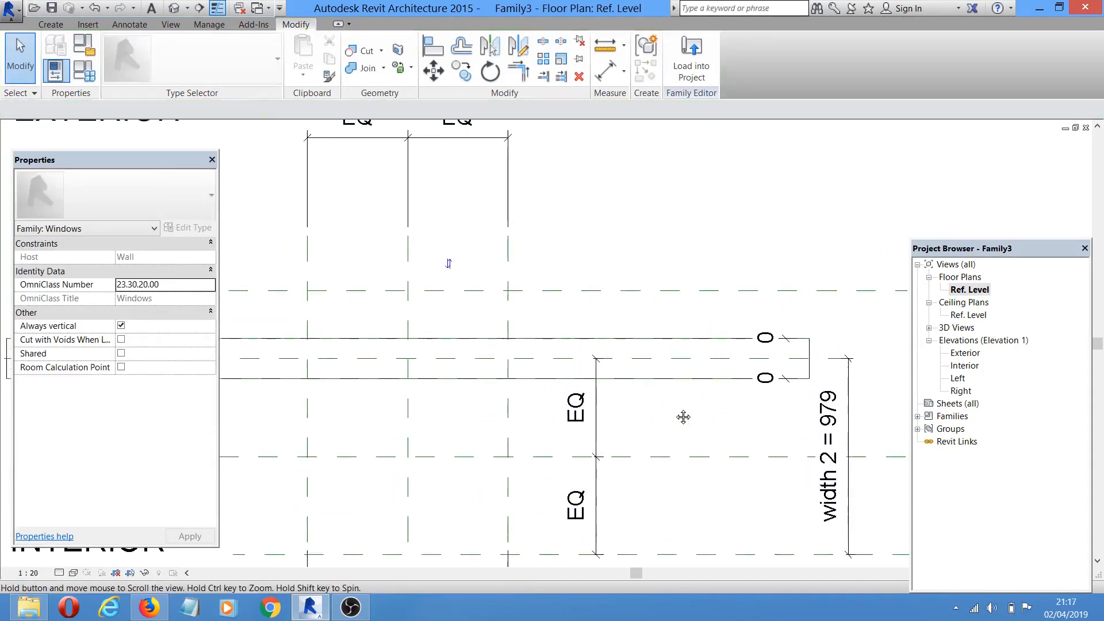
{"action": "scroll", "coordinate": [656, 426], "scroll_direction": "down", "scroll_amount": 3}
{"action": "scroll", "coordinate": [539, 321], "scroll_direction": "up", "scroll_amount": 1}
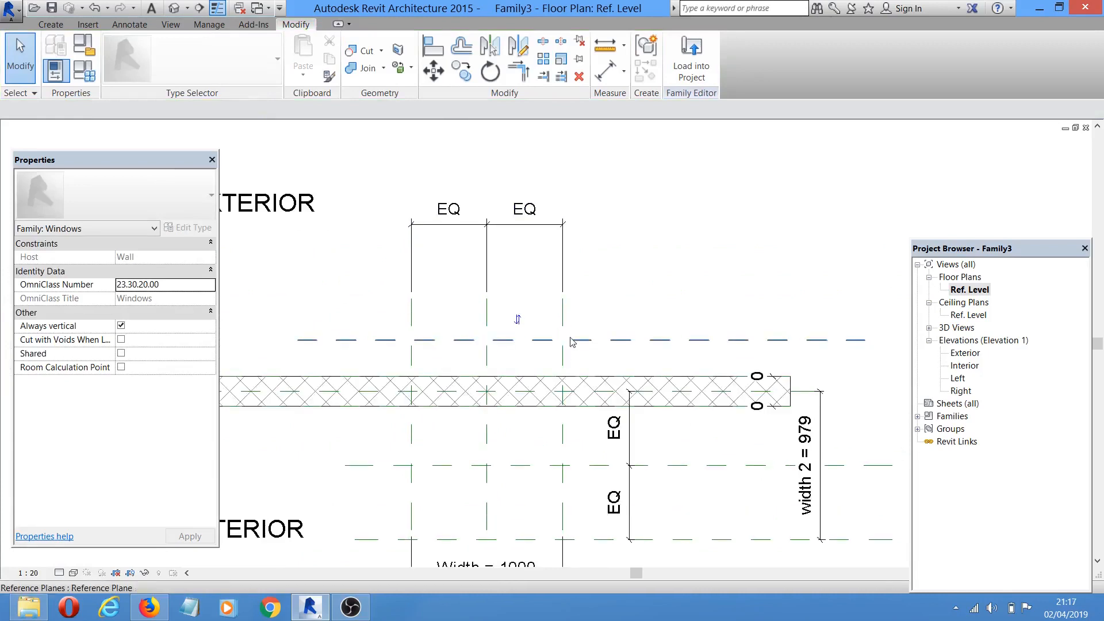
{"action": "left_click", "coordinate": [562, 259]}
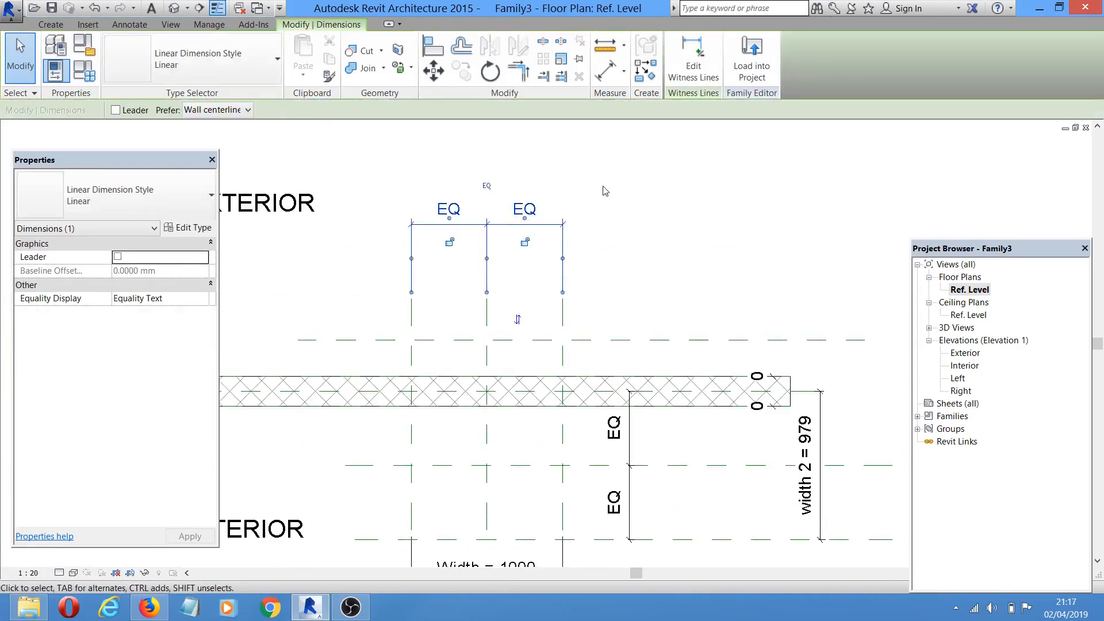
{"action": "left_click", "coordinate": [525, 242]}
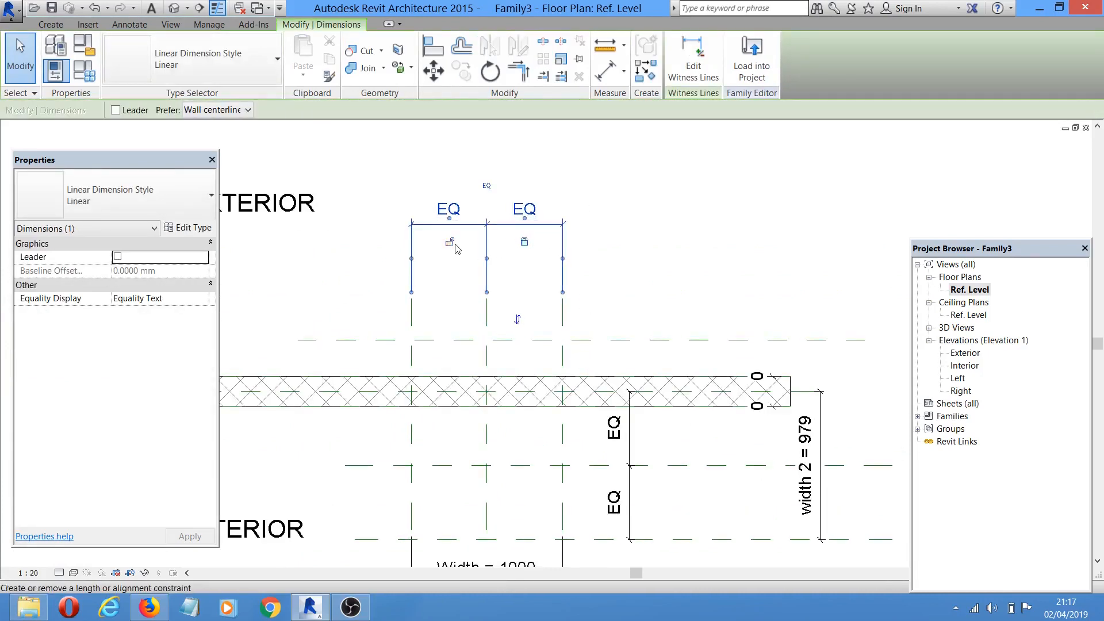
{"action": "left_click", "coordinate": [650, 204]}
- Add an aligned dimension from the wall centre plane to the exterior reference plane near the wall's right end
{"action": "middle_click_drag", "start_coordinate": [660, 224], "coordinate": [635, 192]}
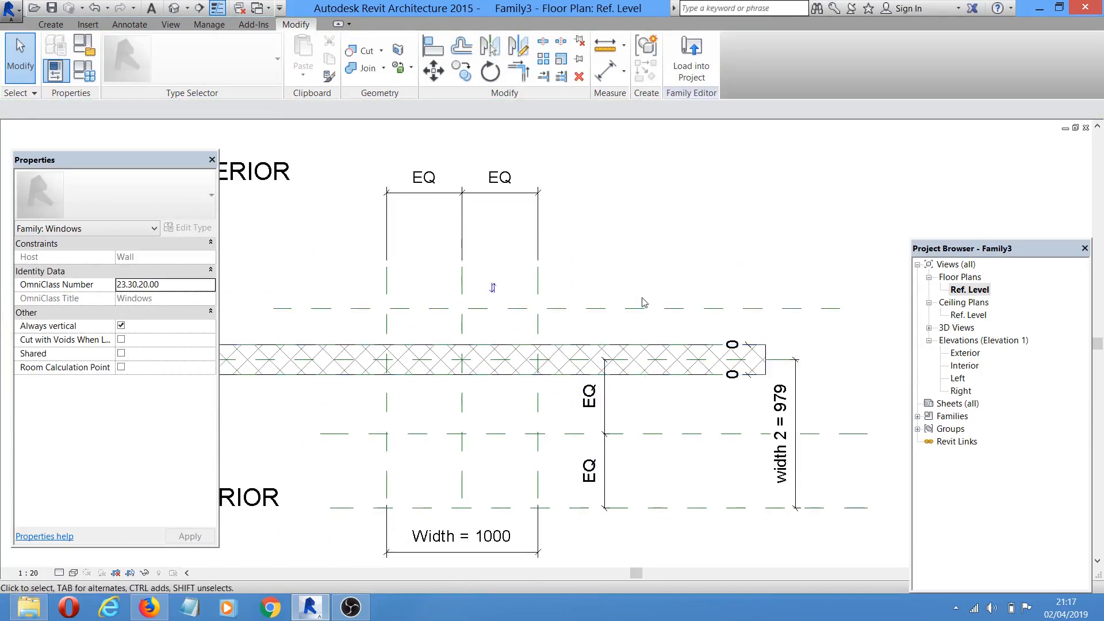
{"action": "key", "text": "d"}
{"action": "key", "text": "i"}
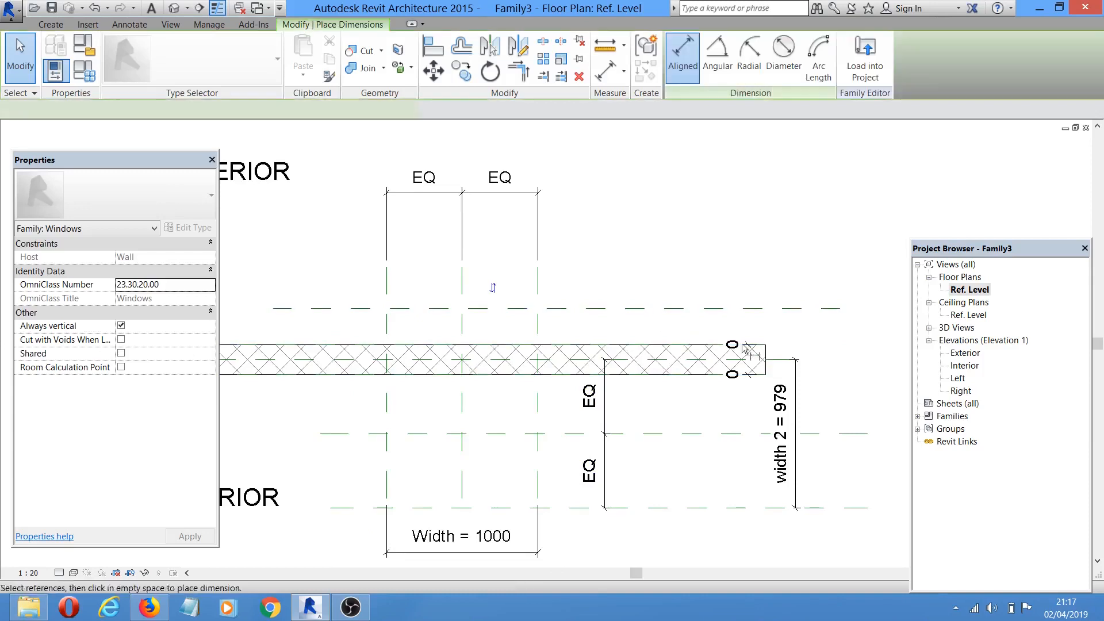
{"action": "left_click", "coordinate": [777, 360]}
{"action": "left_click", "coordinate": [785, 308]}
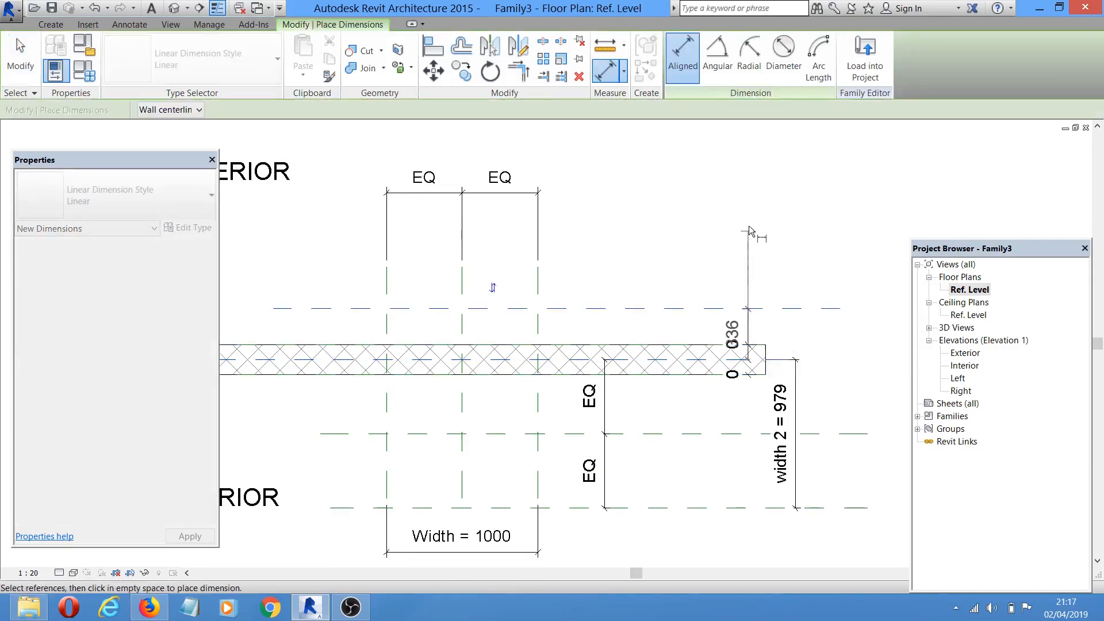
{"action": "left_click", "coordinate": [749, 227]}
{"action": "key", "text": "Escape"}
{"action": "key", "text": "Escape"}
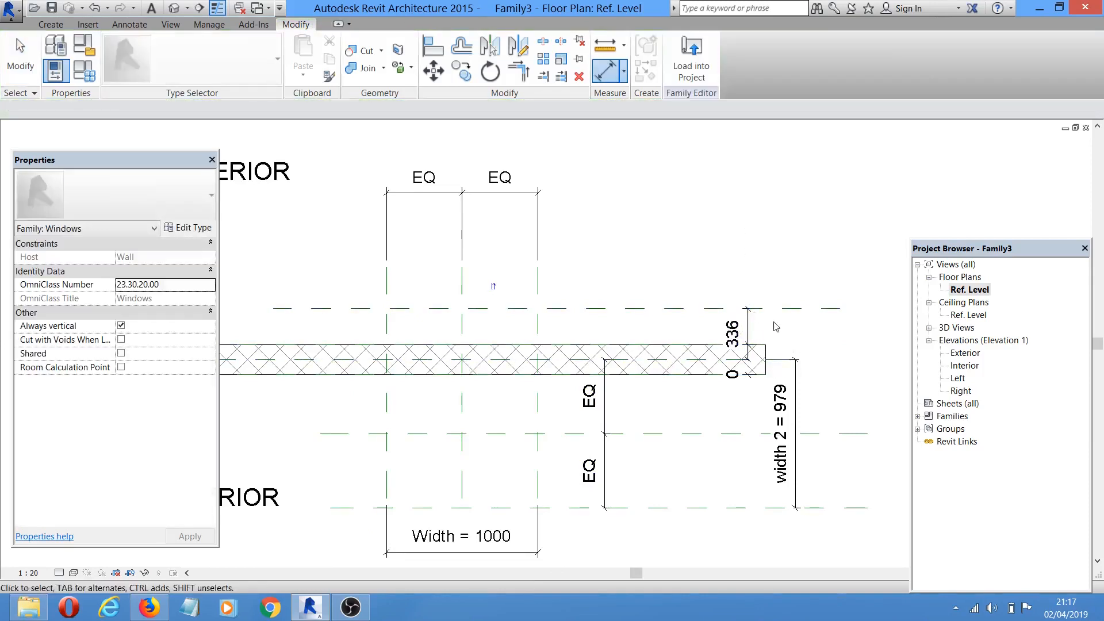
- Set the exterior reference plane's distance from the wall centre plane to 112.5 mm
{"action": "left_click", "coordinate": [742, 308]}
{"action": "left_click", "coordinate": [732, 335]}
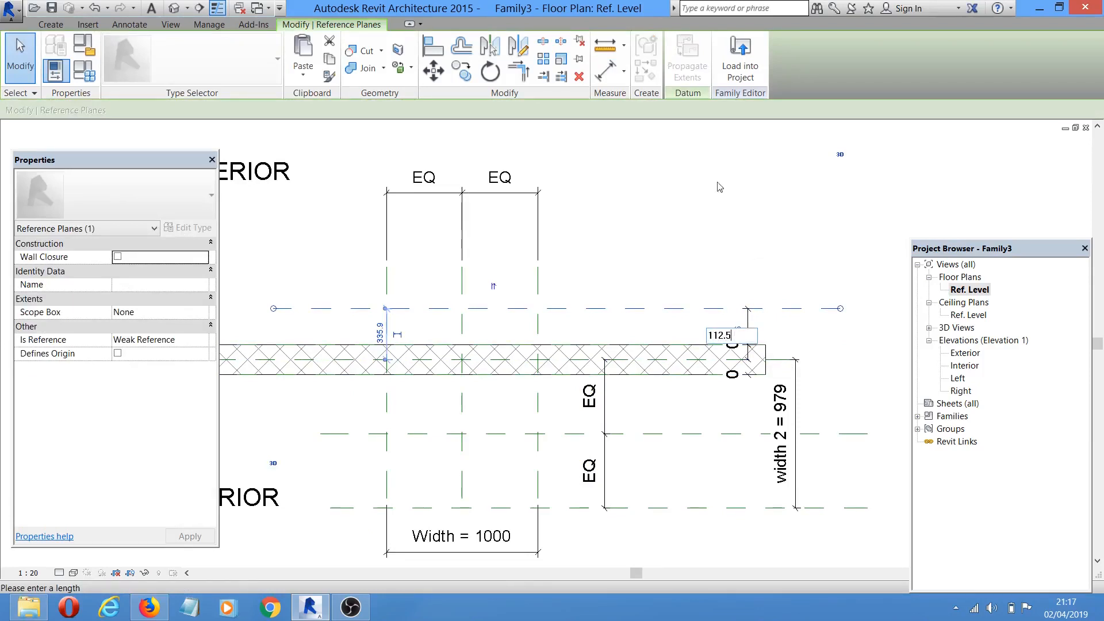
{"action": "type", "text": "112.5"}
{"action": "key", "text": "Return"}
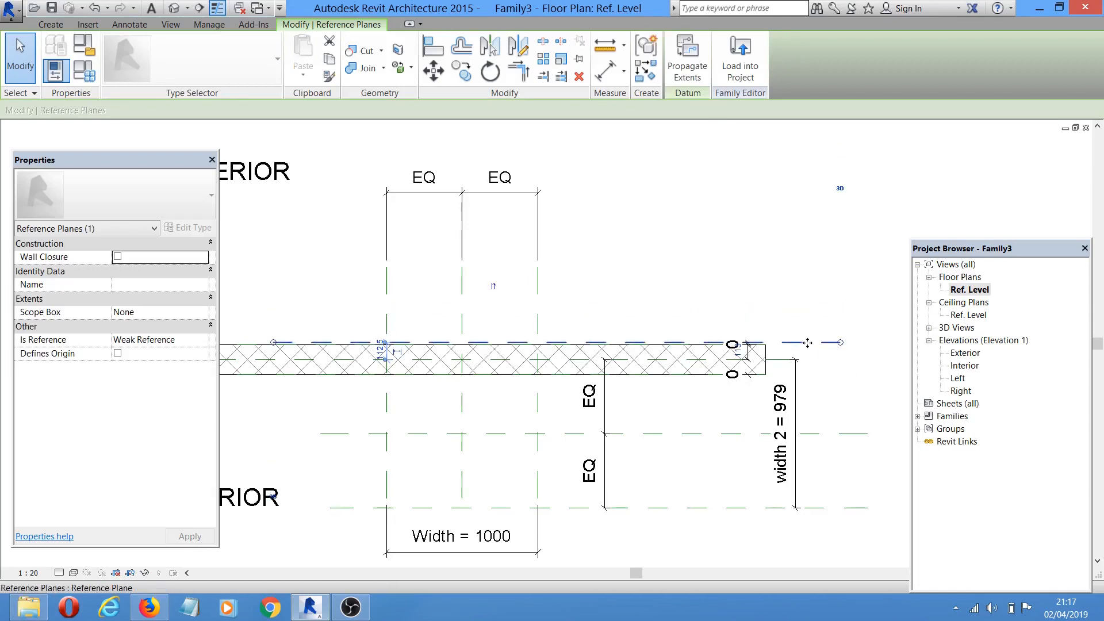
- Lock the dimension between the wall centre plane and the exterior reference plane
{"action": "middle_click_drag", "start_coordinate": [794, 283], "coordinate": [794, 236]}
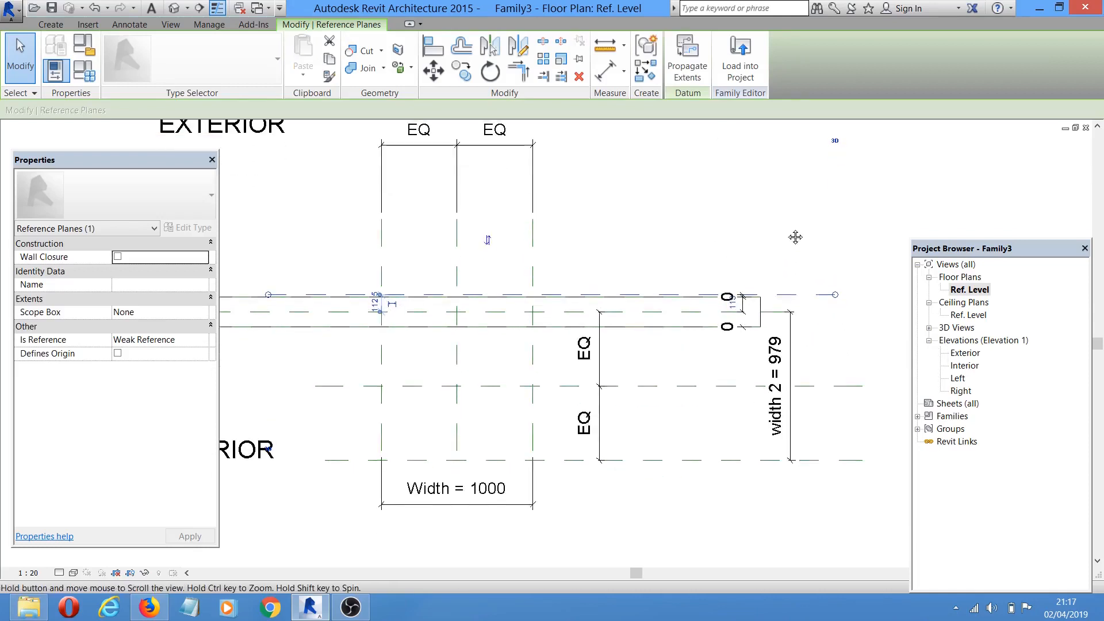
{"action": "scroll", "coordinate": [749, 299], "scroll_direction": "up", "scroll_amount": 2}
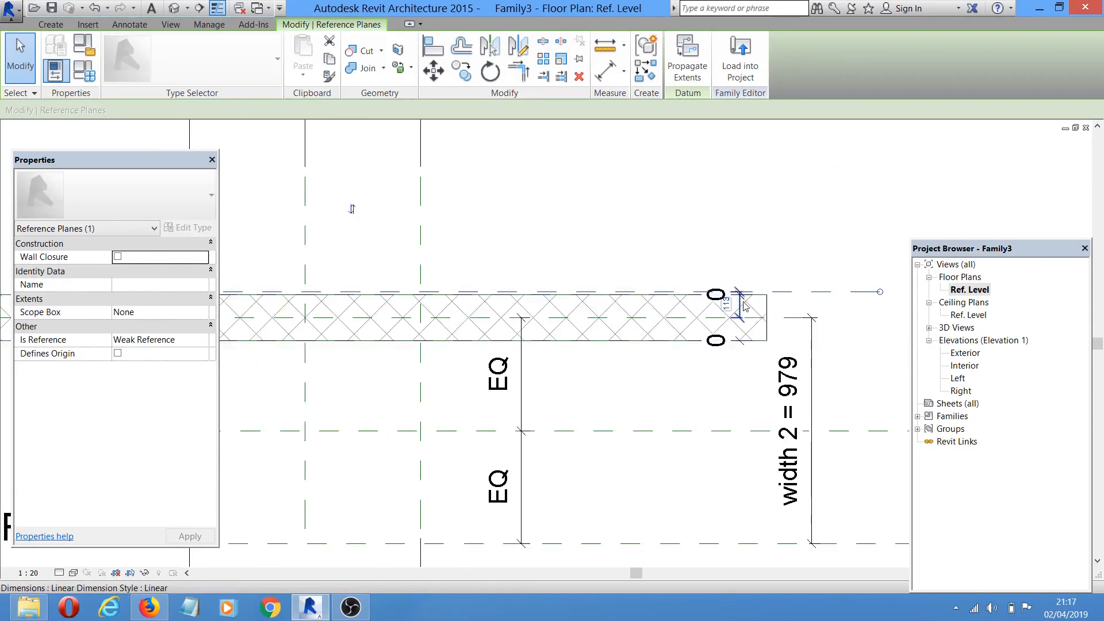
{"action": "left_click", "coordinate": [728, 310]}
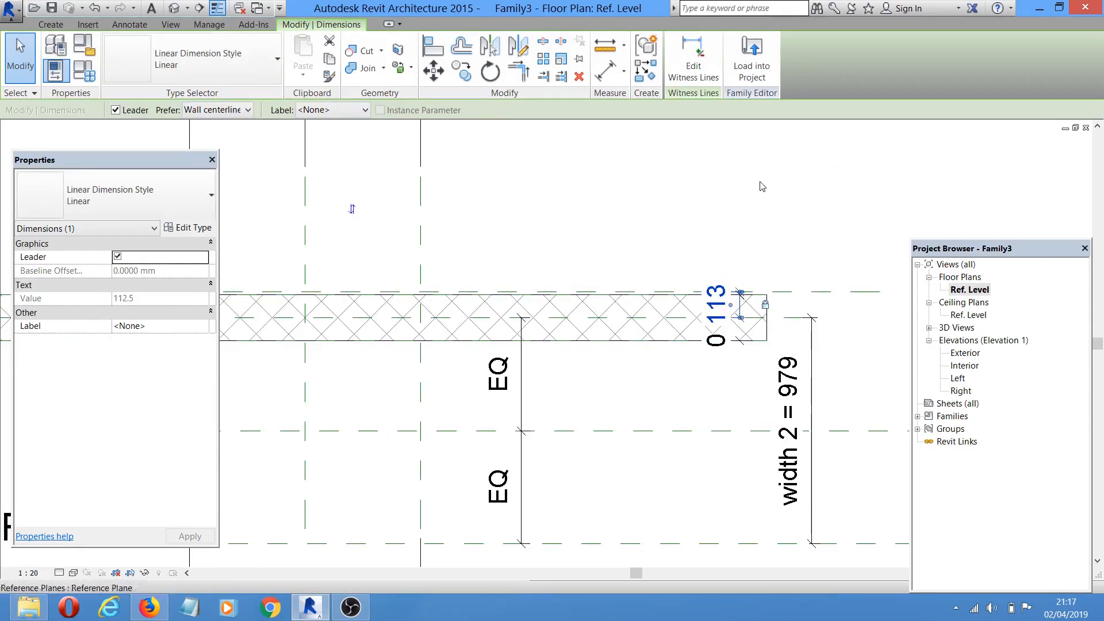
{"action": "left_click", "coordinate": [575, 187]}
{"action": "scroll", "coordinate": [653, 202], "scroll_direction": "down", "scroll_amount": 2}
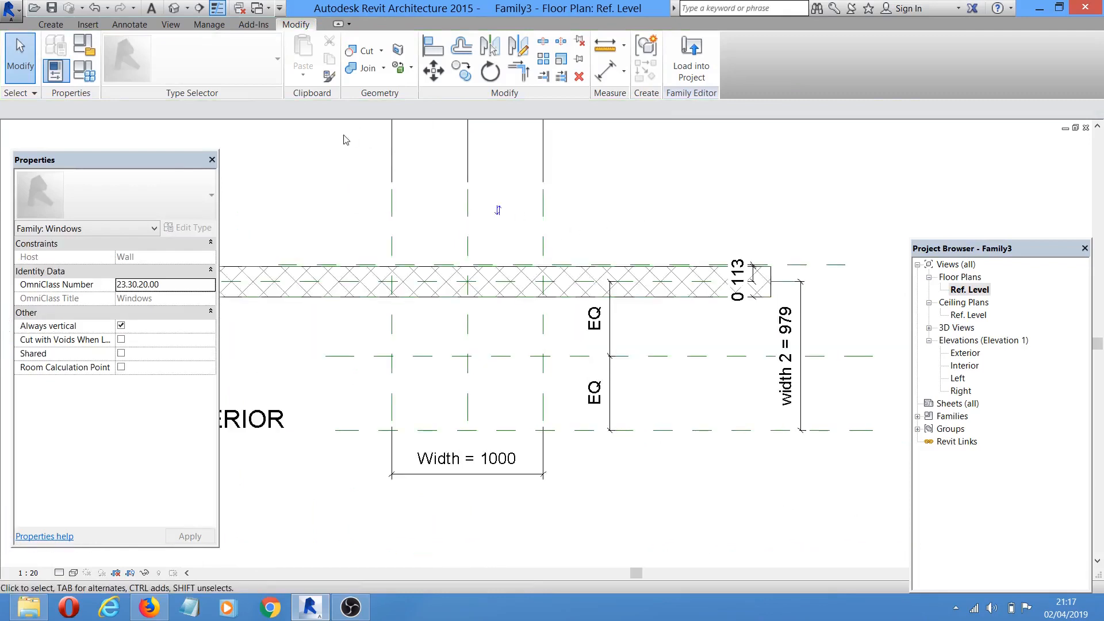
- Start a void extrusion and sketch a rectangle about 740 mm wide across the wall, between the opening's side reference planes
{"action": "left_click", "coordinate": [49, 24]}
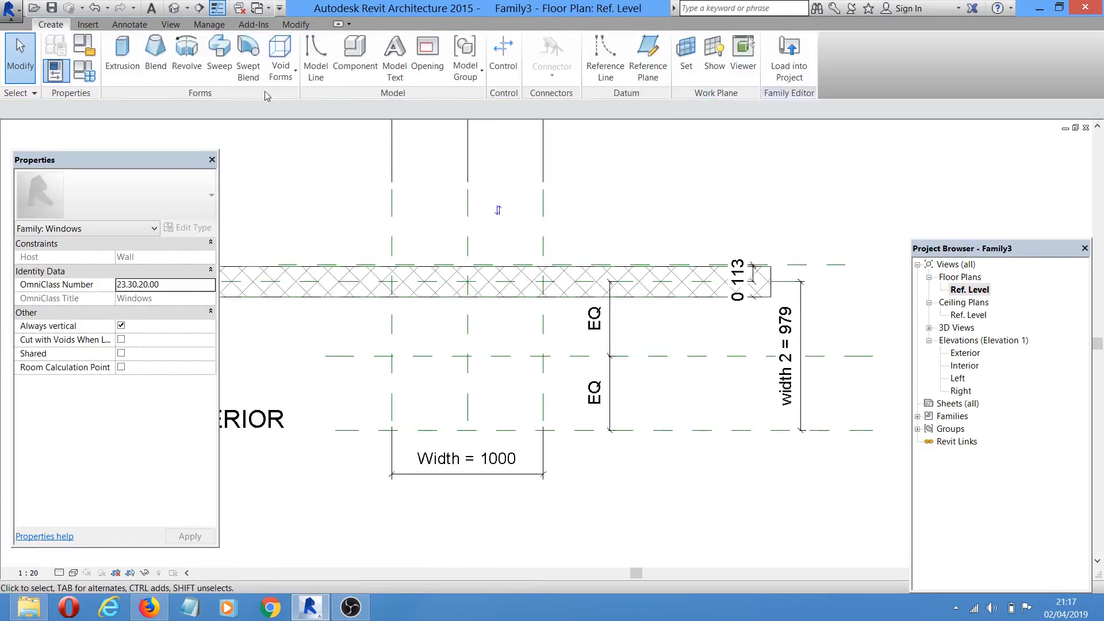
{"action": "left_click", "coordinate": [292, 71]}
{"action": "left_click", "coordinate": [316, 101]}
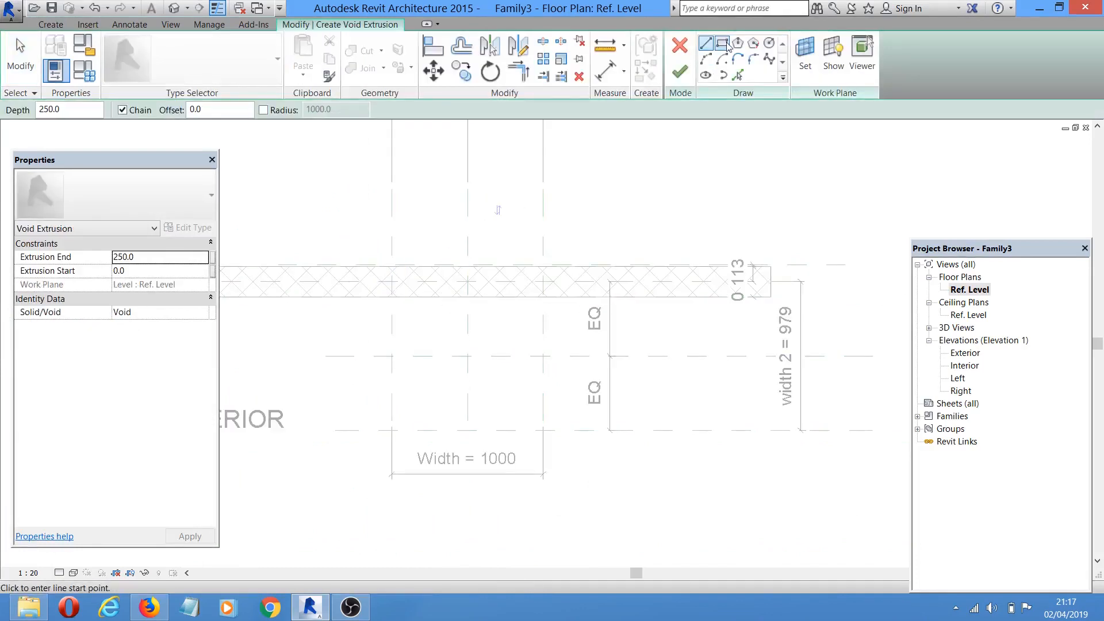
{"action": "left_click", "coordinate": [723, 44]}
{"action": "scroll", "coordinate": [424, 249], "scroll_direction": "up", "scroll_amount": 2}
{"action": "left_click", "coordinate": [401, 221]}
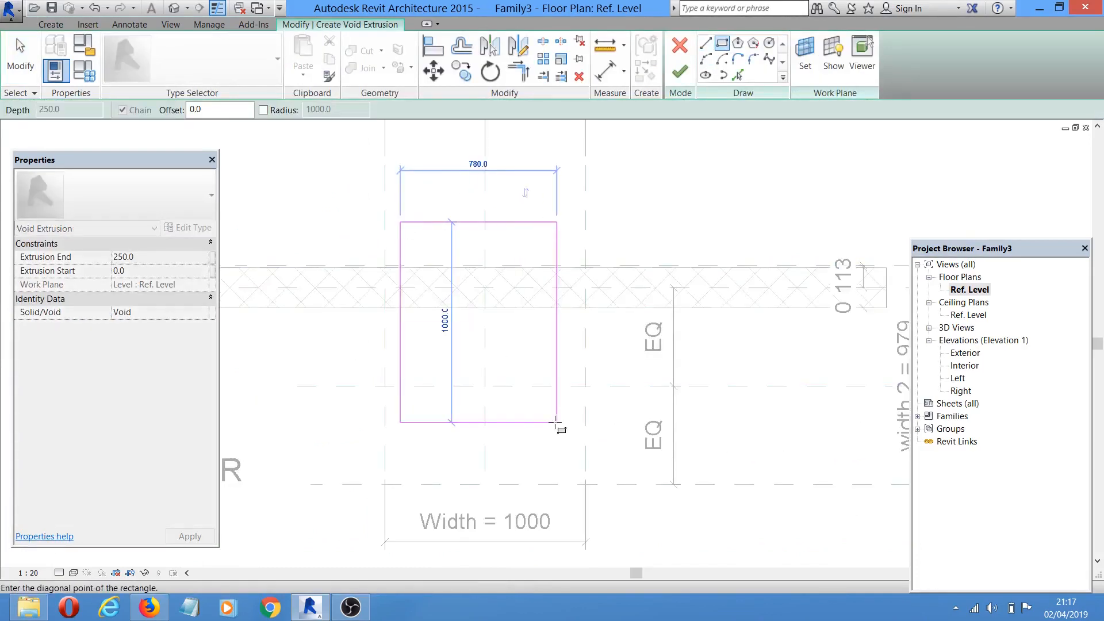
{"action": "left_click", "coordinate": [549, 414]}
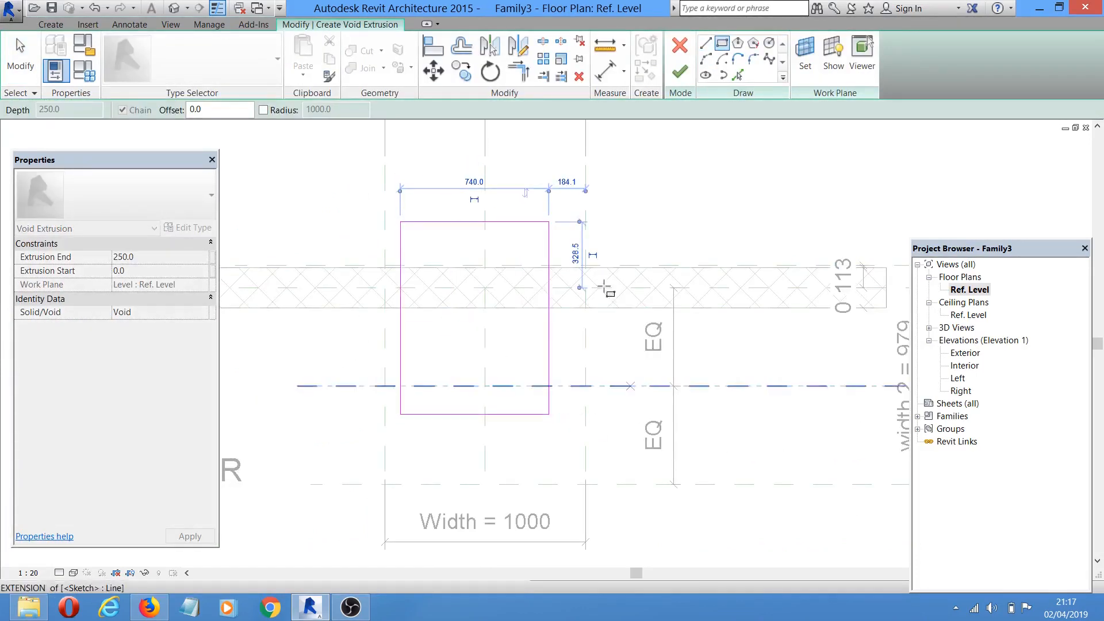
- Align and lock the rectangle's left edge to the left reference plane and its interior edge to the outermost interior plane
{"action": "left_click", "coordinate": [433, 48]}
{"action": "left_click", "coordinate": [385, 233]}
{"action": "left_click", "coordinate": [401, 293]}
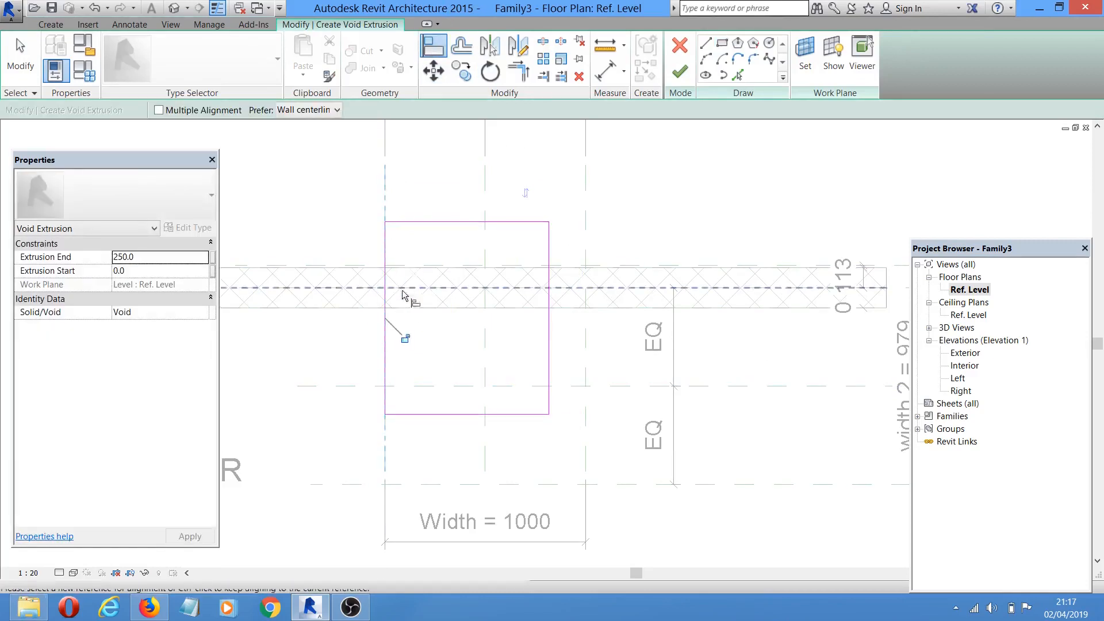
{"action": "left_click", "coordinate": [543, 485]}
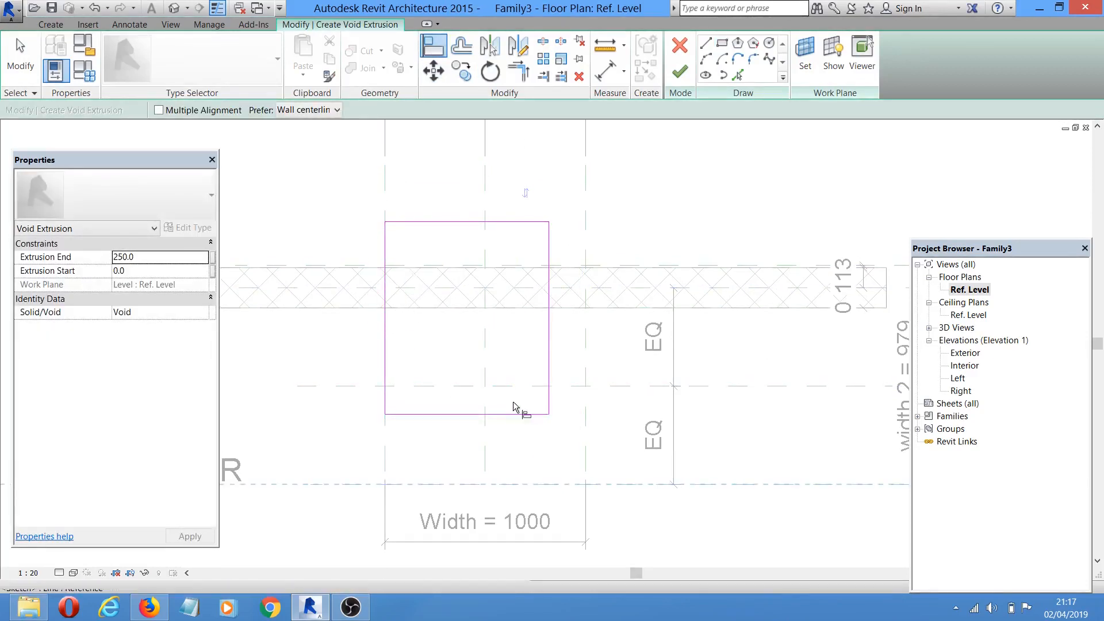
{"action": "left_click", "coordinate": [514, 412]}
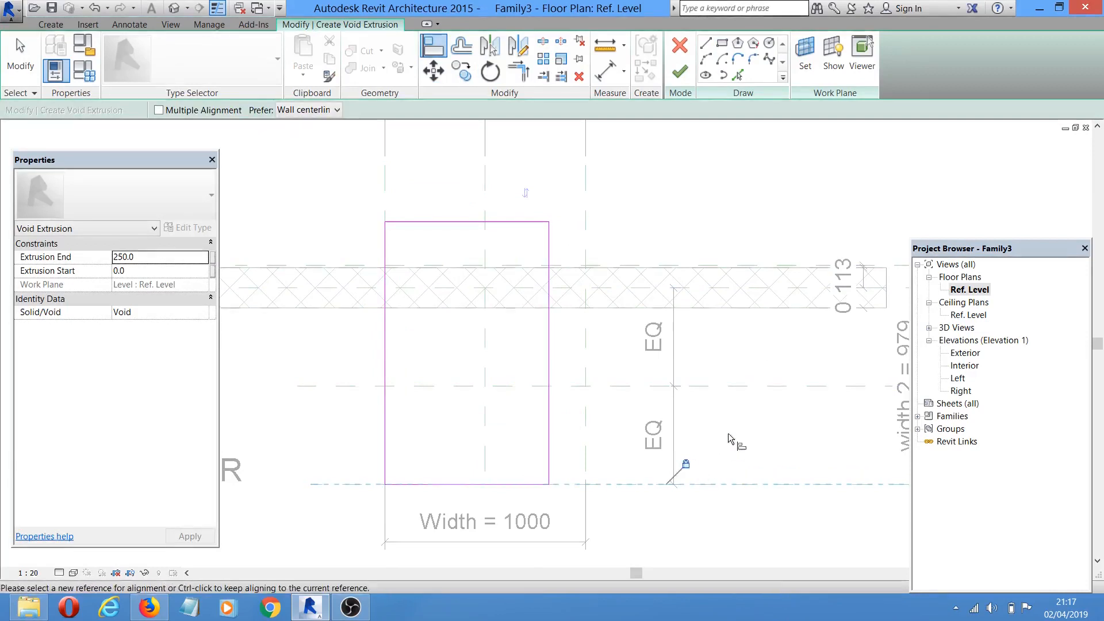
- Dimension the distance from the wall centre plane to the void sketch's exterior edge
{"action": "middle_click_drag", "start_coordinate": [744, 429], "coordinate": [712, 464]}
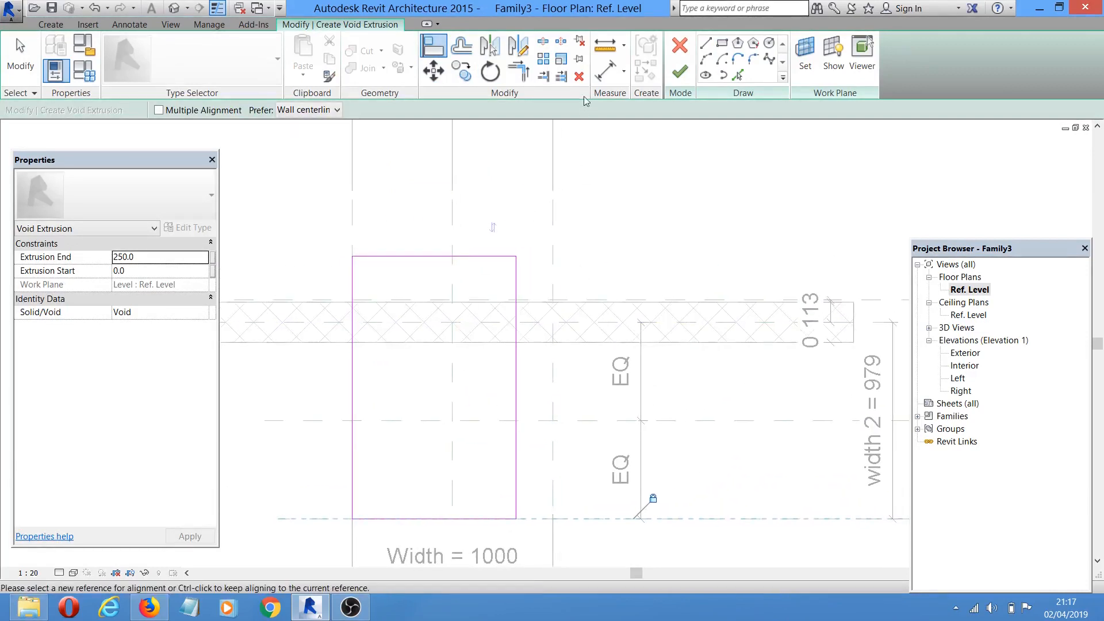
{"action": "left_click", "coordinate": [606, 70]}
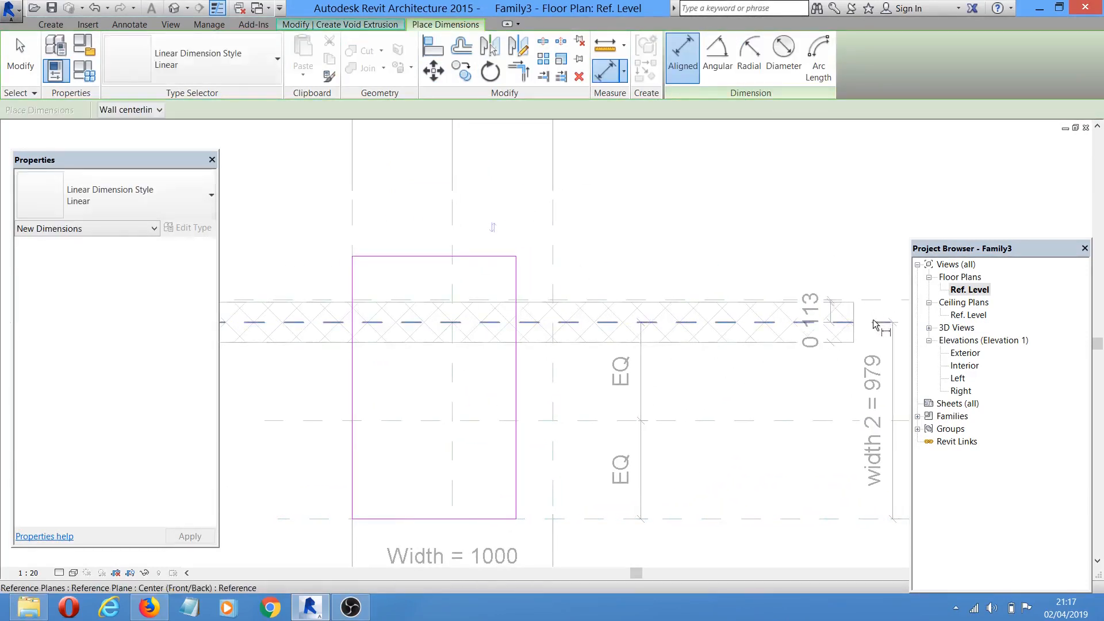
{"action": "left_click", "coordinate": [875, 324]}
{"action": "left_click", "coordinate": [398, 196]}
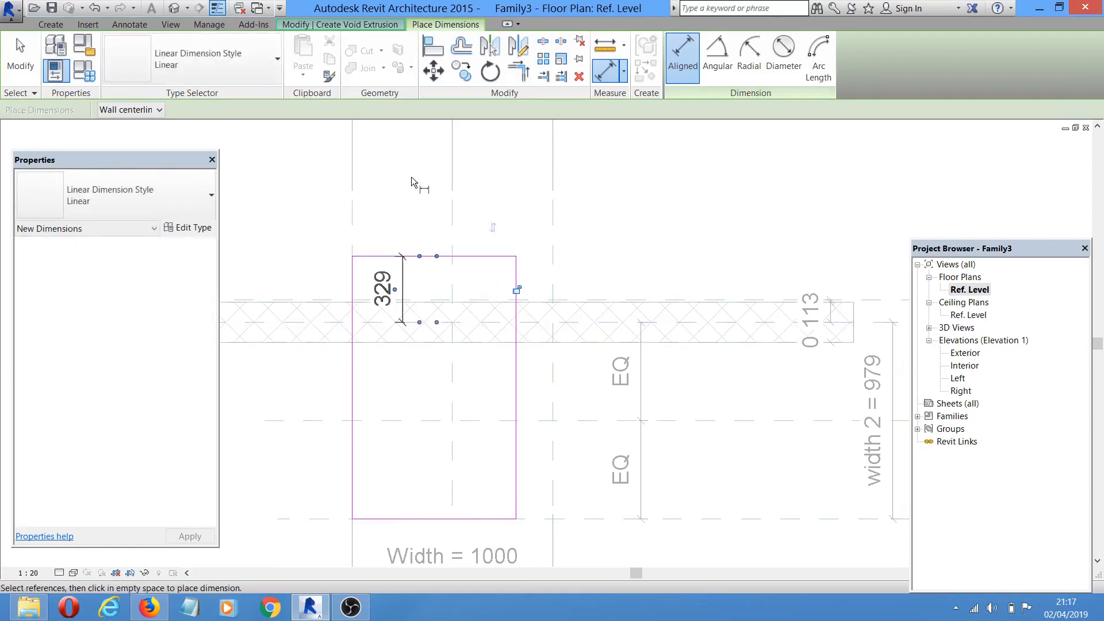
{"action": "key", "text": "Escape"}
{"action": "key", "text": "Escape"}
- Set the void sketch's exterior edge 300 mm from the wall centre plane and lock that dimension
{"action": "left_click", "coordinate": [469, 256]}
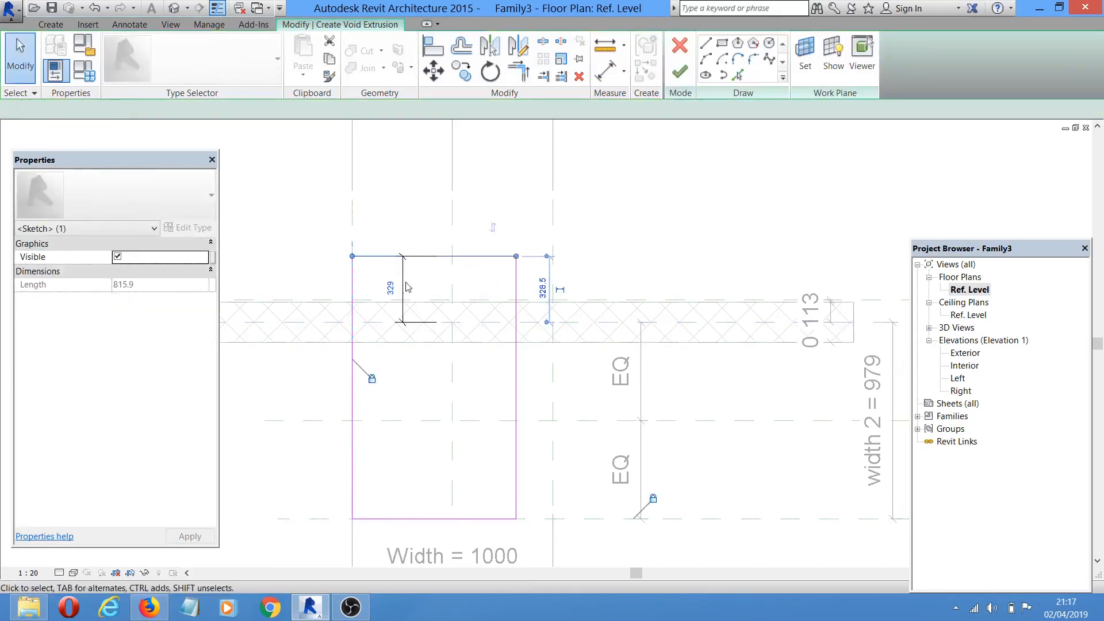
{"action": "left_click", "coordinate": [393, 288]}
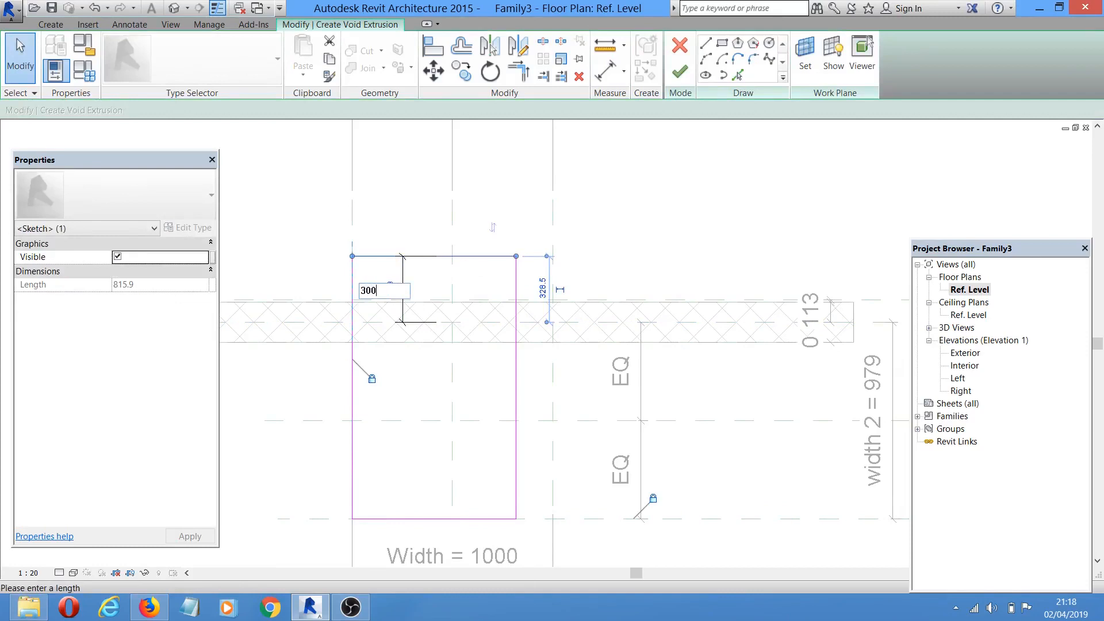
{"action": "key", "text": "Return"}
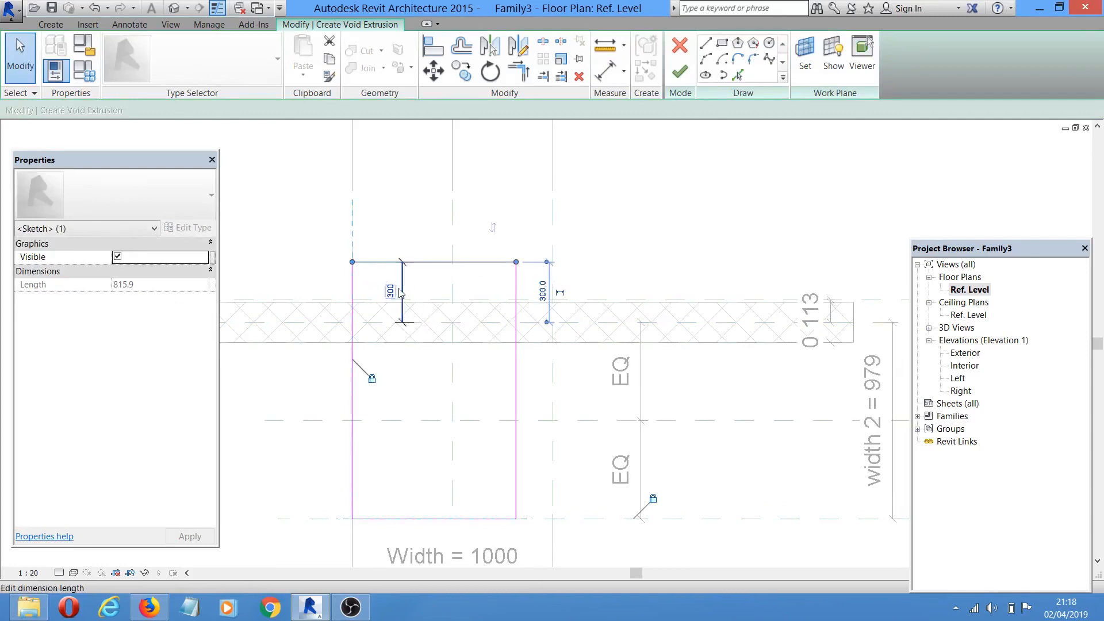
{"action": "left_click", "coordinate": [402, 238]}
{"action": "left_click", "coordinate": [403, 291]}
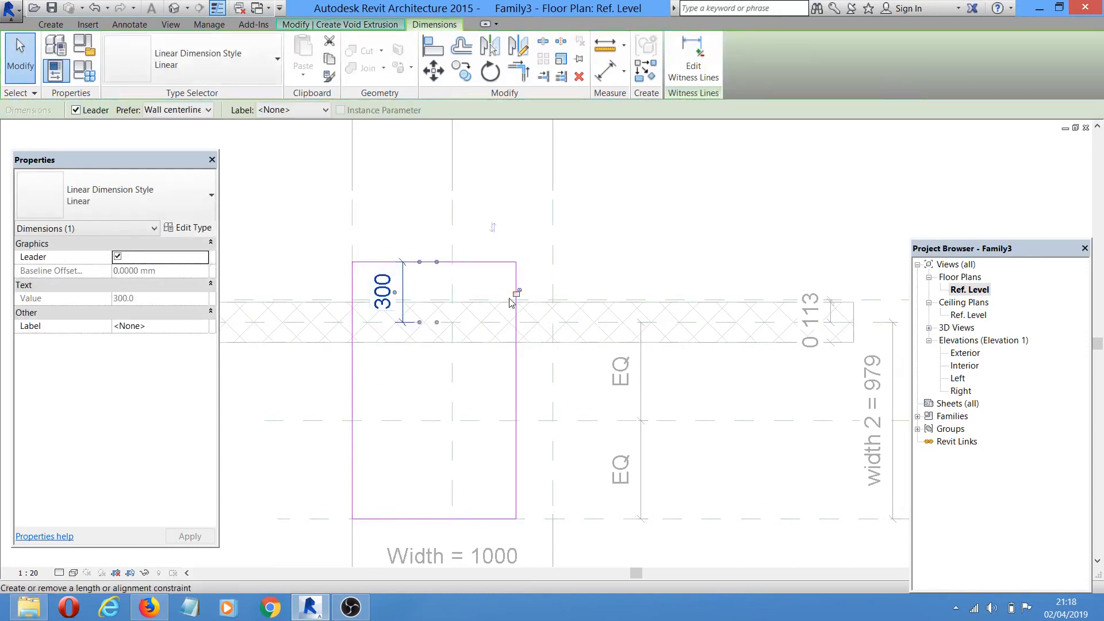
{"action": "key", "text": "Escape"}
- Move the sketch's right edge about 200 mm past the right reference plane and dimension the gap between them
{"action": "left_click", "coordinate": [517, 395]}
{"action": "left_click_drag", "start_coordinate": [520, 395], "coordinate": [594, 405]}
{"action": "left_click", "coordinate": [665, 161]}
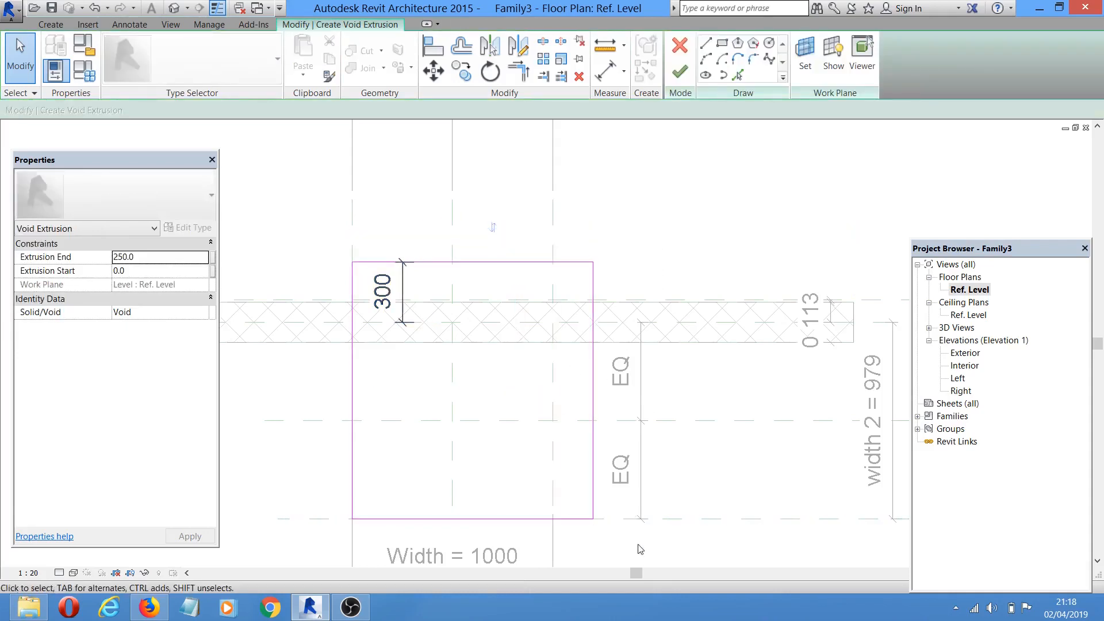
{"action": "key", "text": "d"}
{"action": "key", "text": "i"}
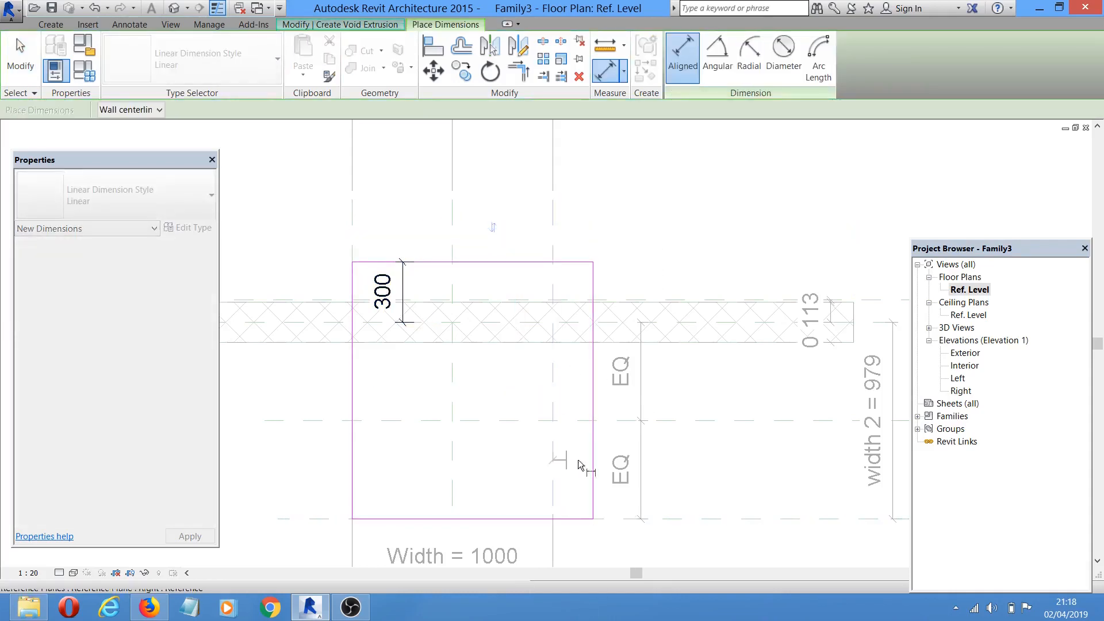
{"action": "left_click", "coordinate": [593, 463]}
{"action": "left_click", "coordinate": [504, 183]}
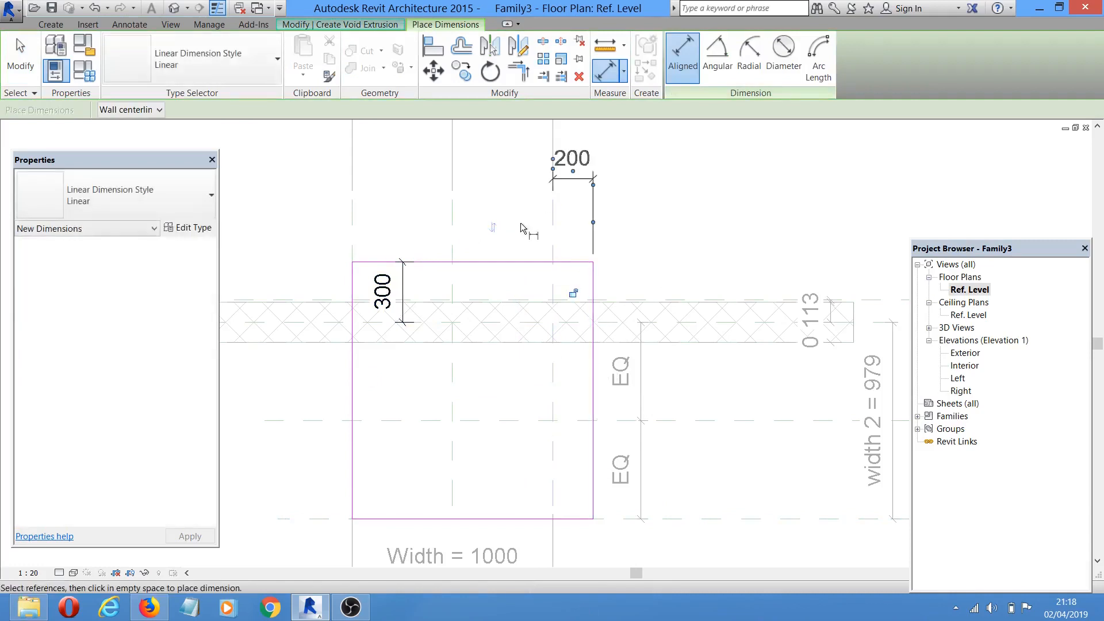
{"action": "key", "text": "Escape"}
- Set the gap between the right reference plane and the sketch's right edge to 300 mm and lock it
{"action": "left_click", "coordinate": [594, 455]}
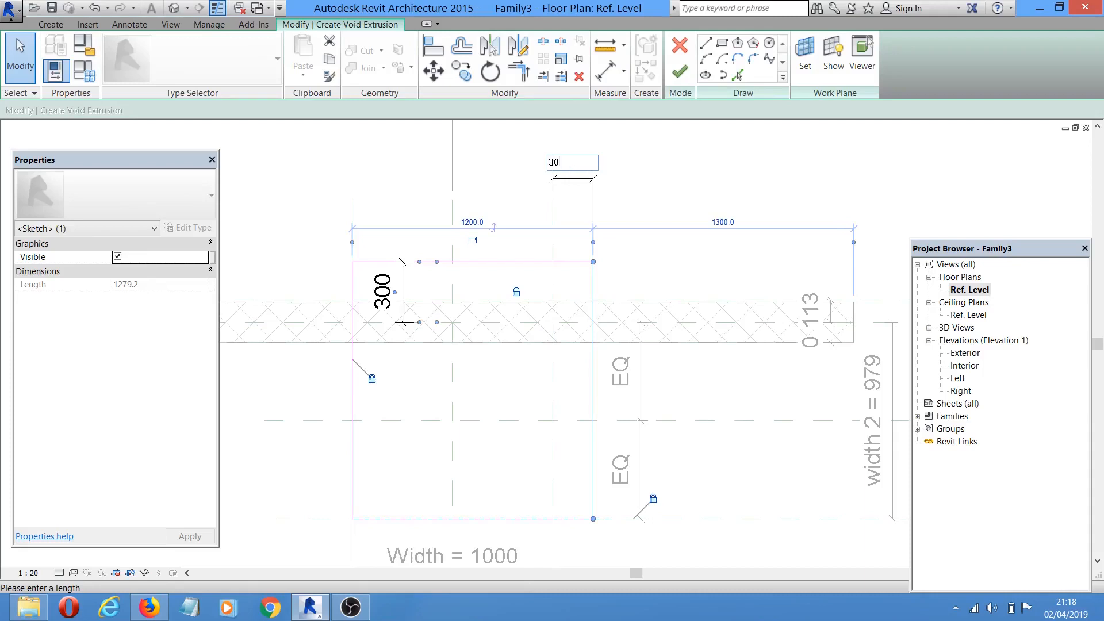
{"action": "key", "text": "Return"}
{"action": "left_click", "coordinate": [583, 166]}
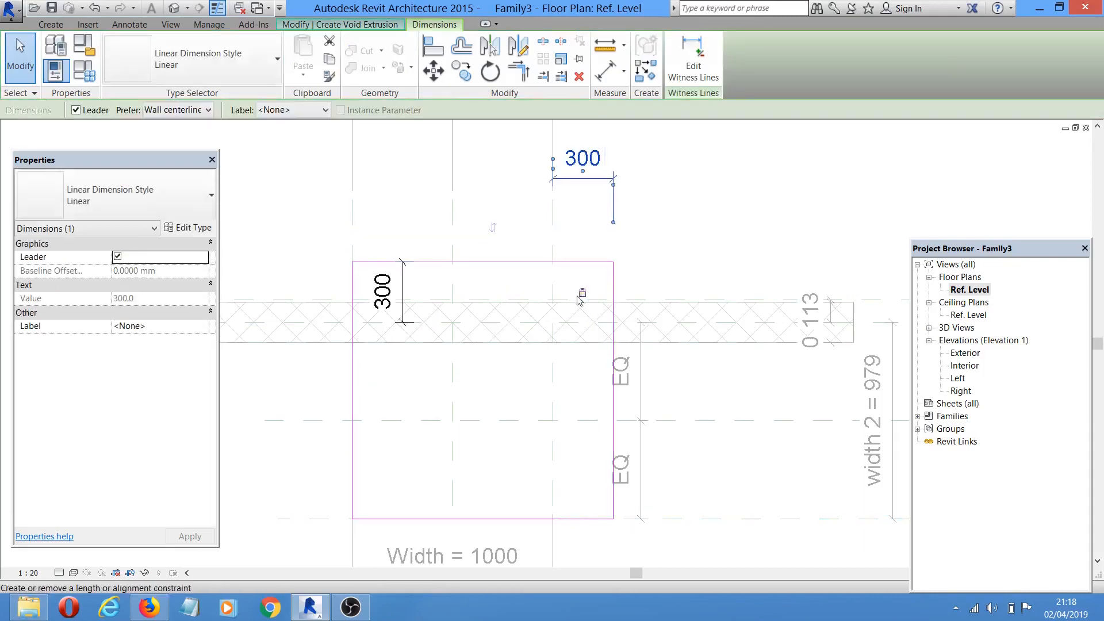
{"action": "left_click", "coordinate": [734, 217]}
- Finish the void extrusion sketch with its depth of 250
{"action": "scroll", "coordinate": [728, 197], "scroll_direction": "down", "scroll_amount": 4}
{"action": "scroll", "coordinate": [725, 174], "scroll_direction": "up", "scroll_amount": 1}
{"action": "middle_click_drag", "start_coordinate": [724, 175], "coordinate": [656, 209]}
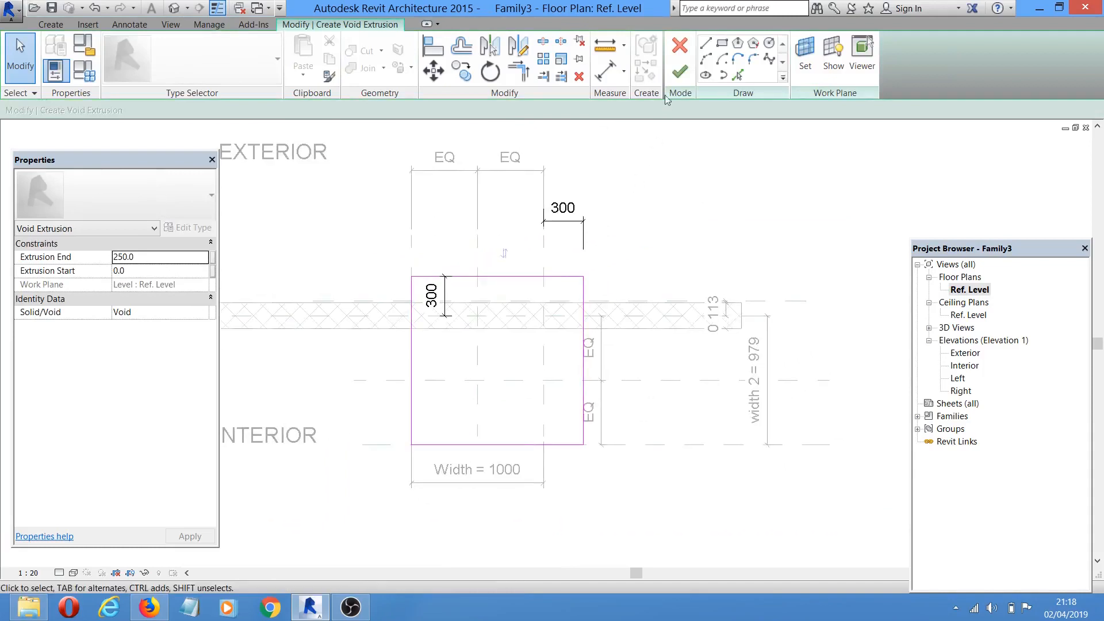
{"action": "left_click", "coordinate": [681, 73]}
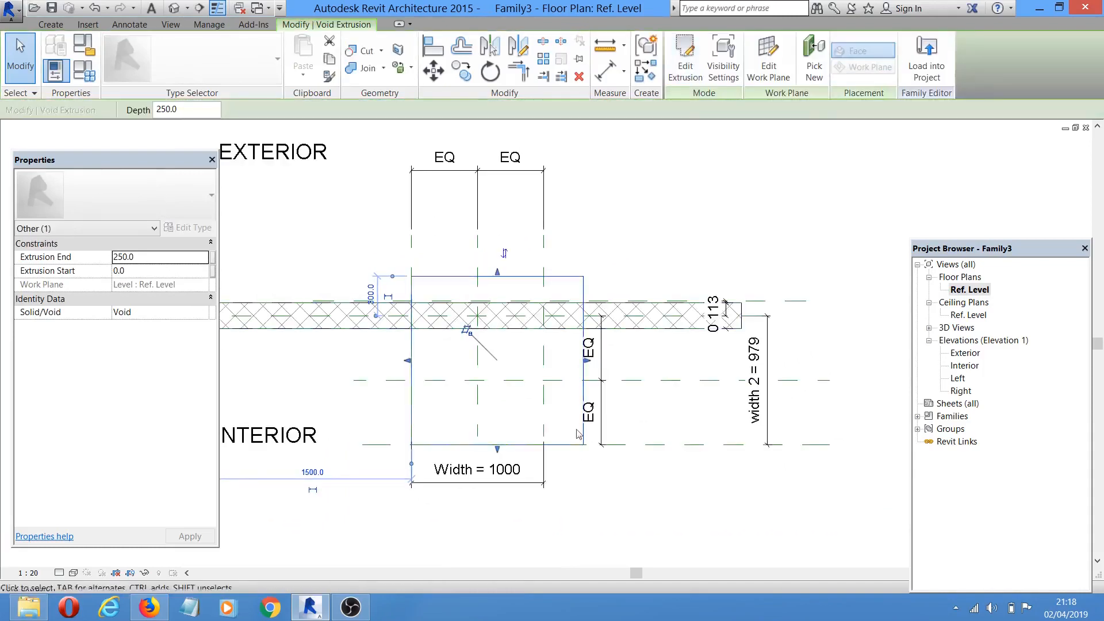
- In the Exterior elevation, stretch the void's top to the head plane at 2300 and its base to the sill plane at 800, locking both
{"action": "double_click", "coordinate": [966, 353]}
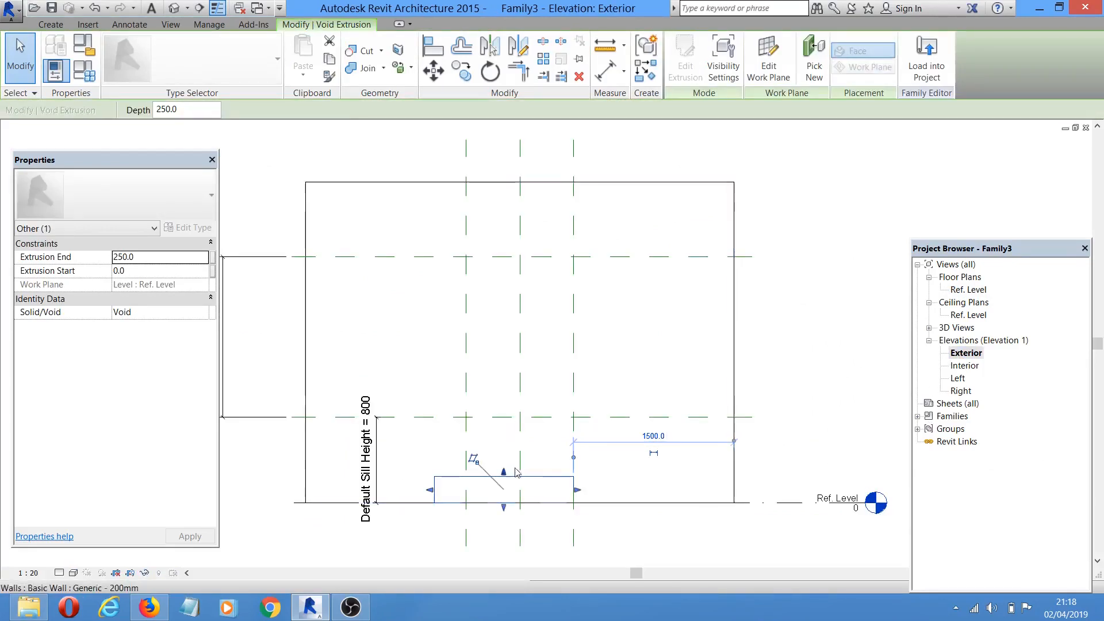
{"action": "left_click_drag", "start_coordinate": [504, 472], "coordinate": [507, 255]}
{"action": "left_click", "coordinate": [543, 237]}
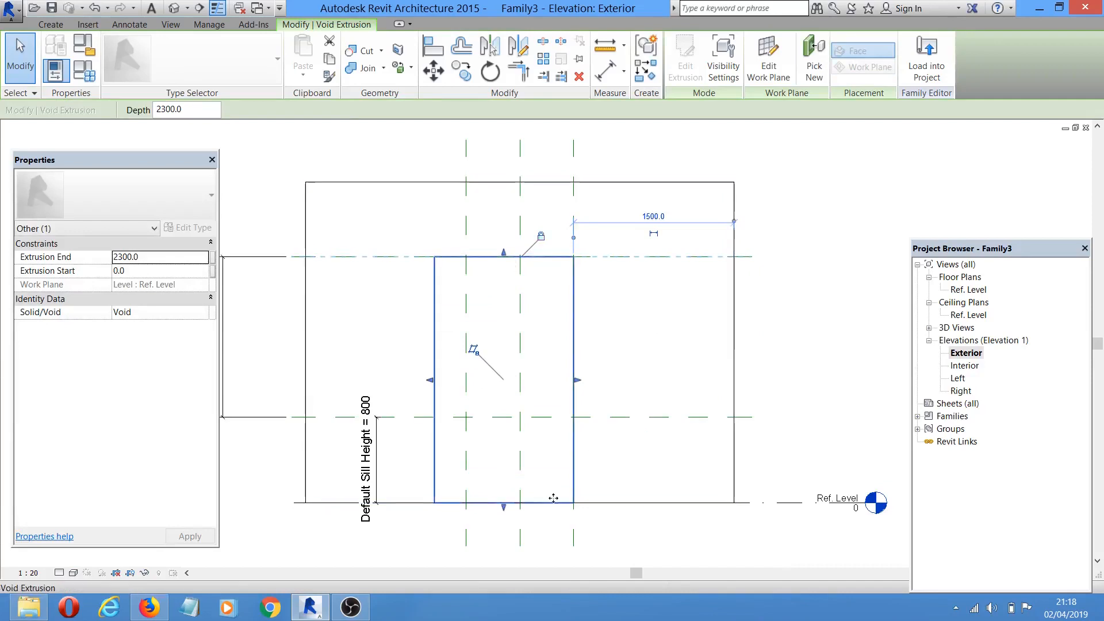
{"action": "left_click_drag", "start_coordinate": [503, 509], "coordinate": [505, 418]}
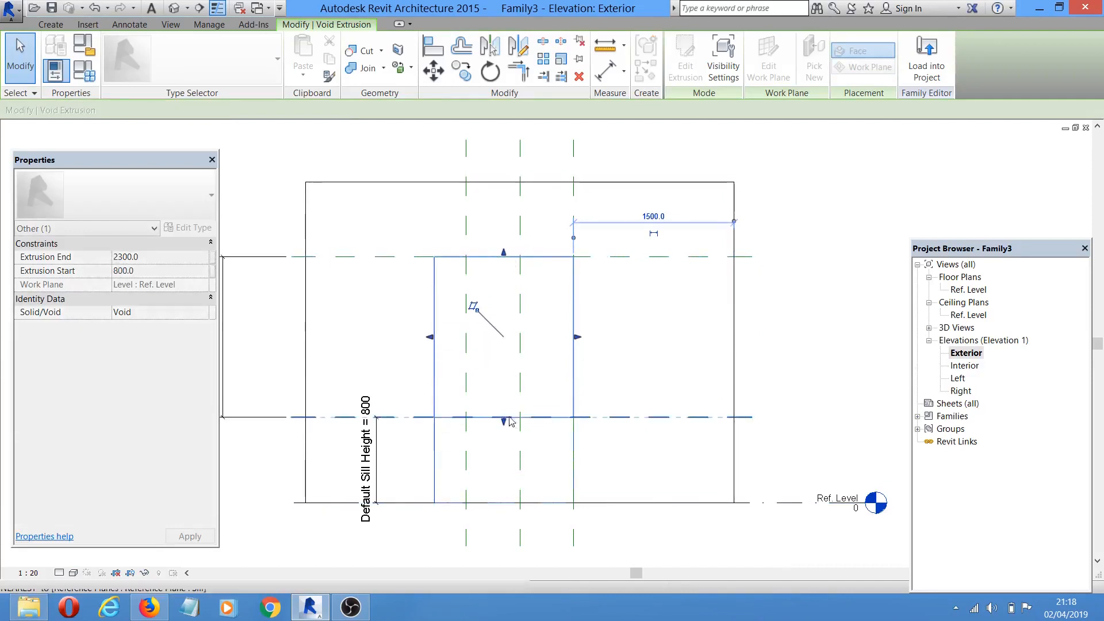
{"action": "left_click", "coordinate": [502, 439]}
{"action": "left_click", "coordinate": [718, 293]}
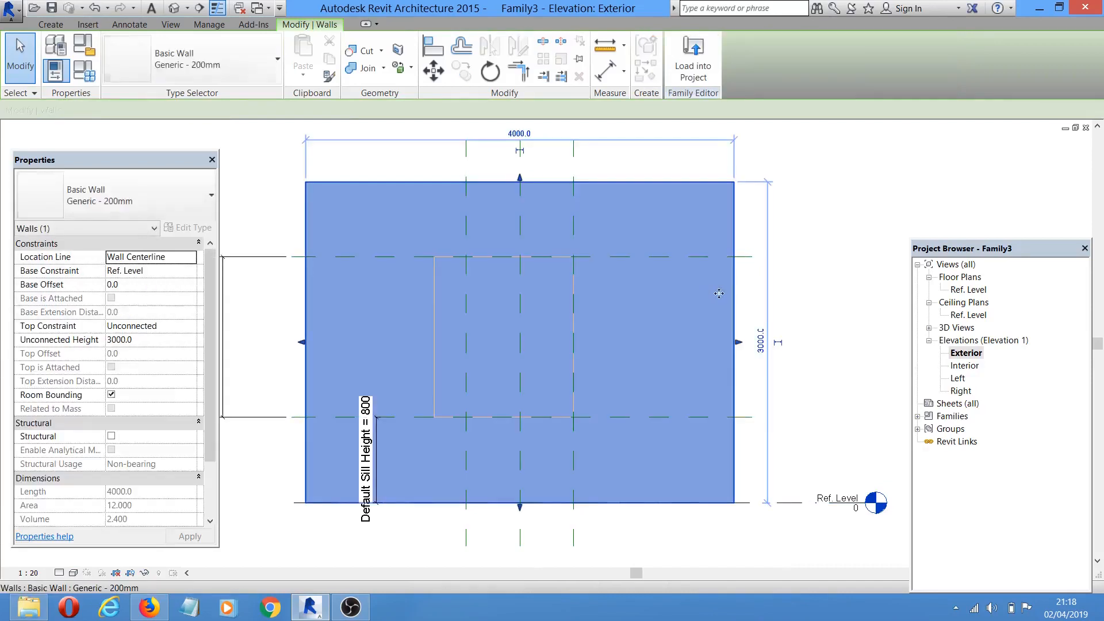
{"action": "left_click", "coordinate": [821, 280]}
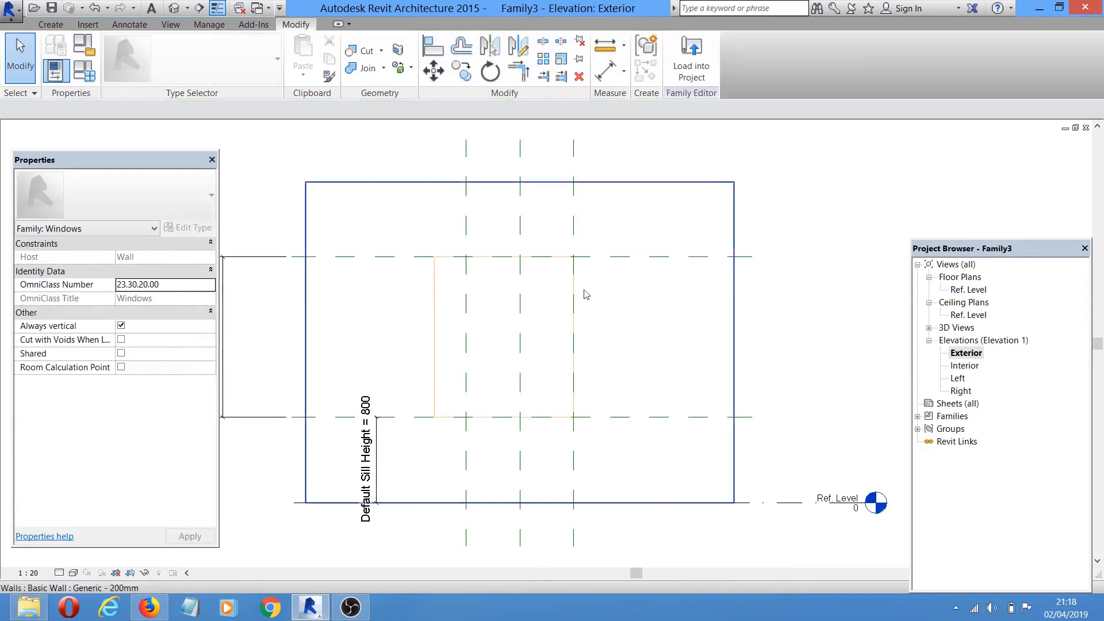
- Cut the wall with the void extrusion in the 3D view using Cut Geometry
{"action": "left_click", "coordinate": [173, 12]}
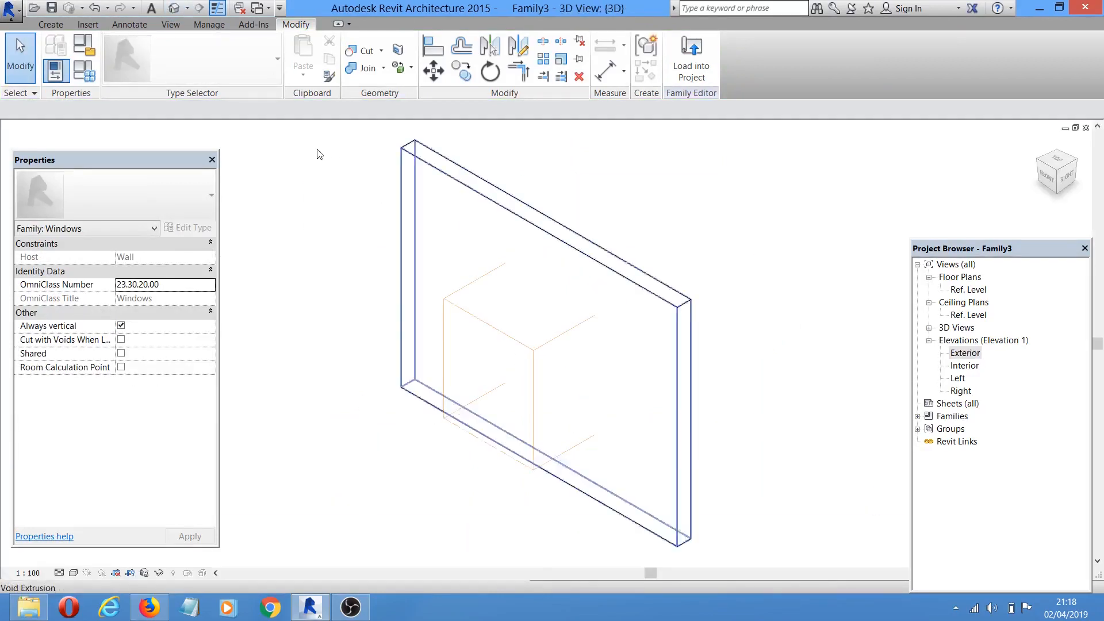
{"action": "left_click", "coordinate": [355, 52]}
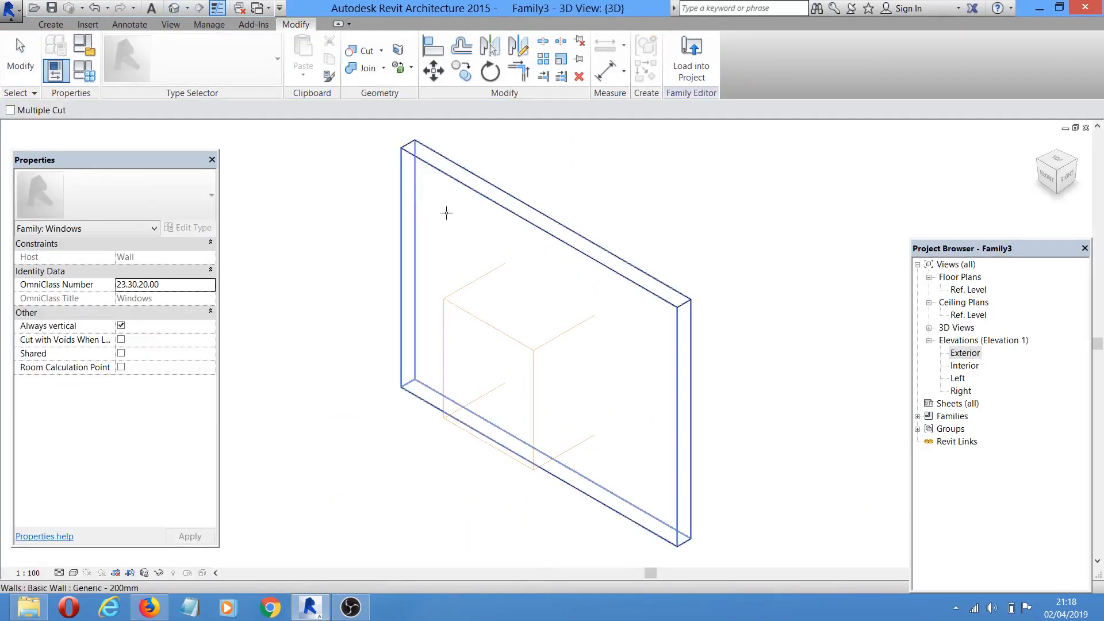
{"action": "left_click", "coordinate": [463, 197]}
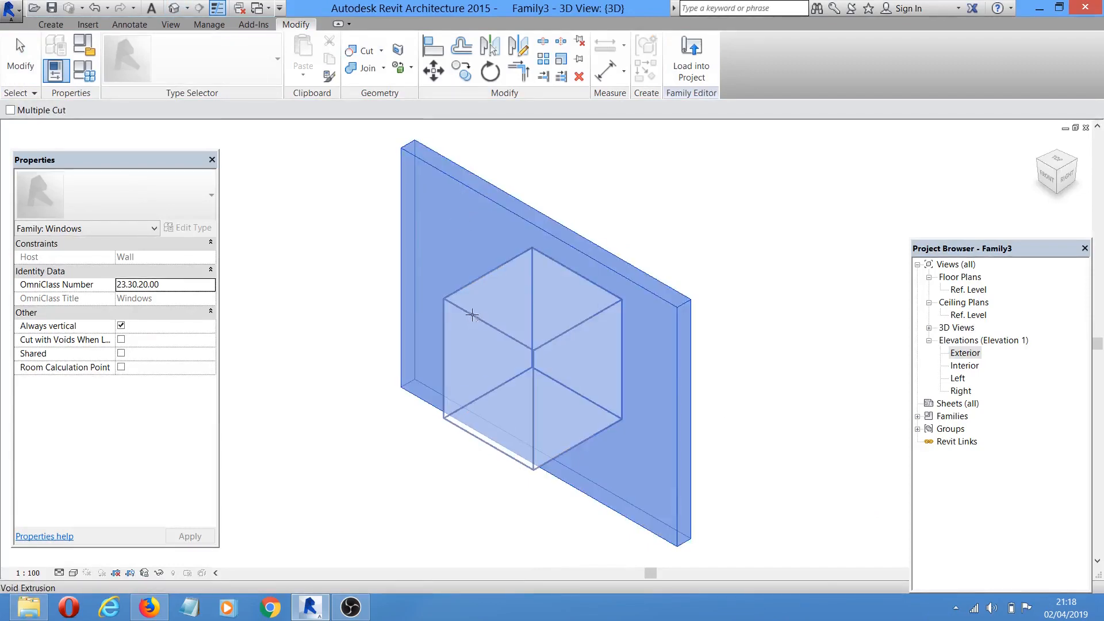
{"action": "left_click", "coordinate": [475, 314]}
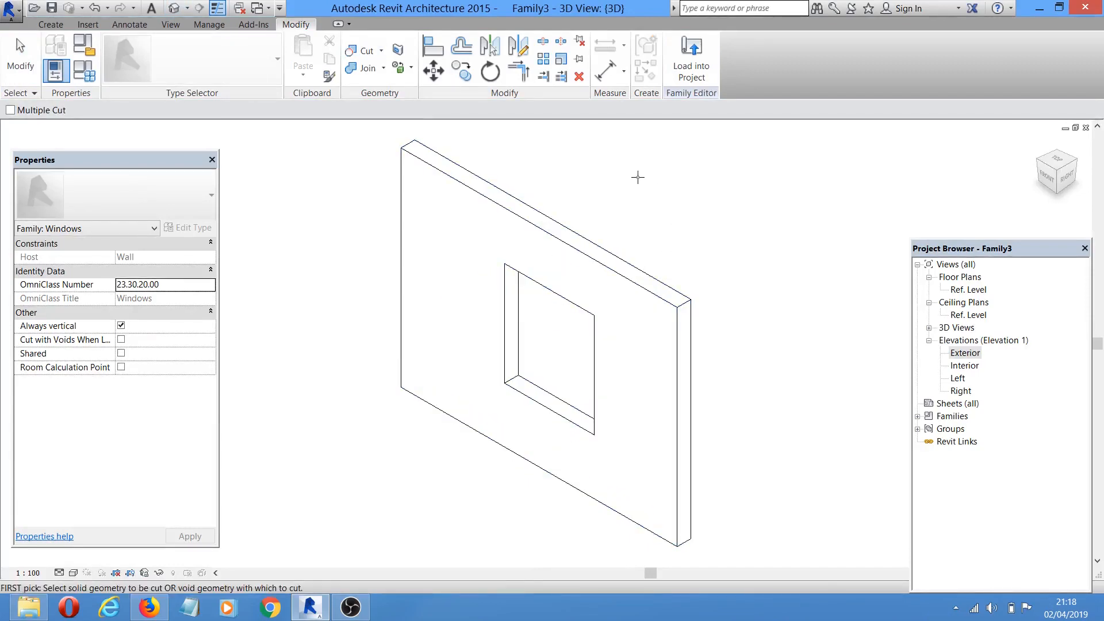
{"action": "right_click", "coordinate": [627, 172]}
{"action": "left_click", "coordinate": [655, 182]}
{"action": "scroll", "coordinate": [569, 354], "scroll_direction": "up", "scroll_amount": 2}
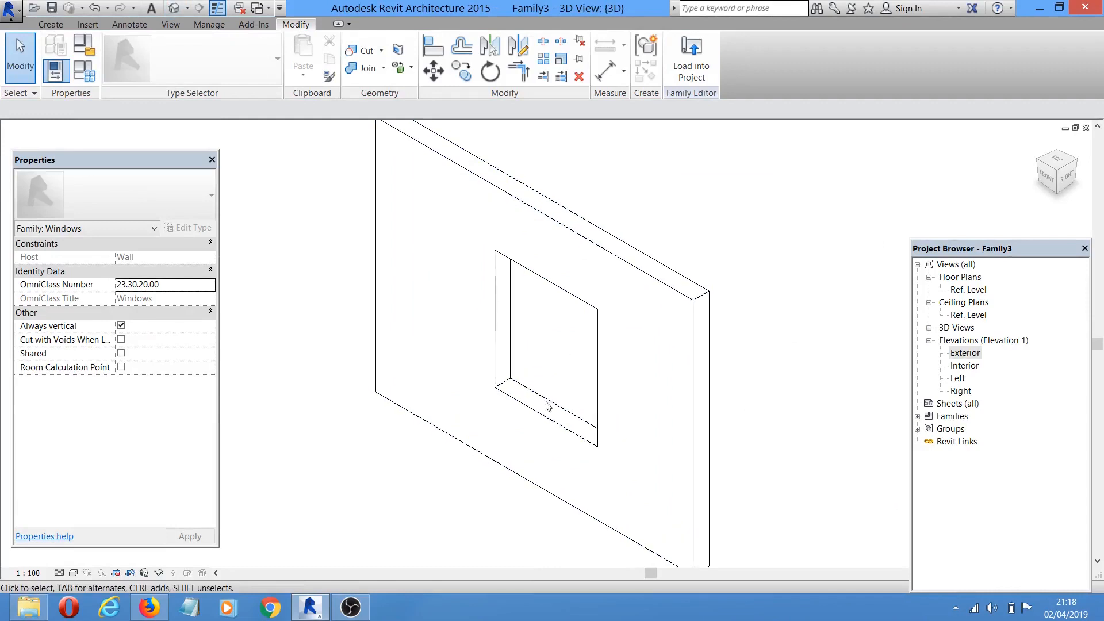
{"action": "middle_click_drag", "start_coordinate": [843, 203], "coordinate": [805, 251]}
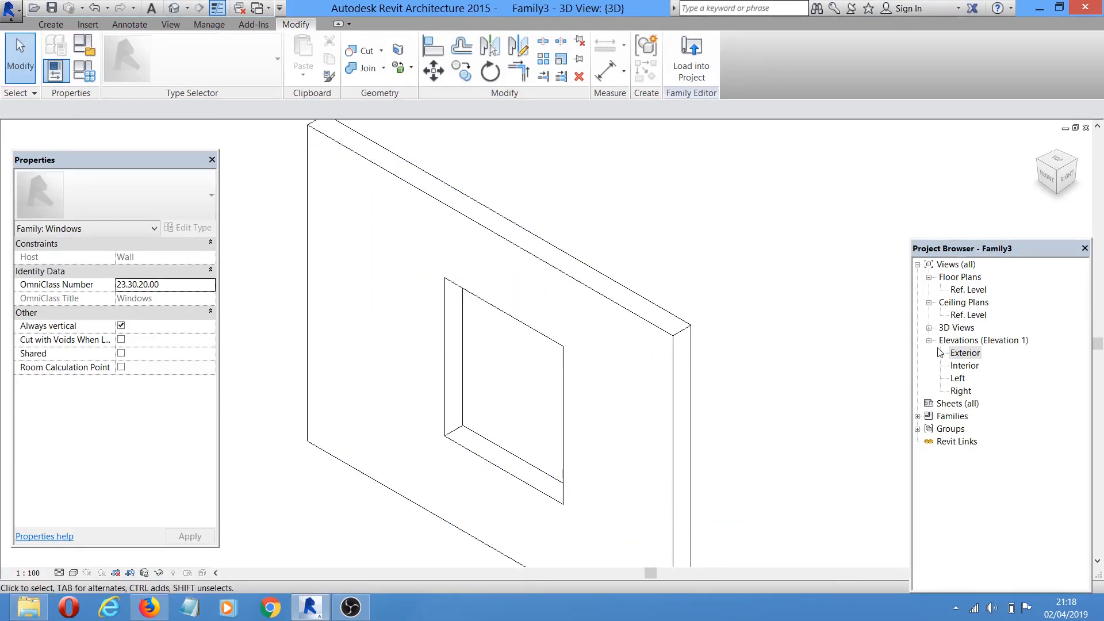
- In the Ref. Level plan, start a solid extrusion and sketch a rectangle about 820 mm wide across the opening, between the left and right reference planes
{"action": "double_click", "coordinate": [968, 289]}
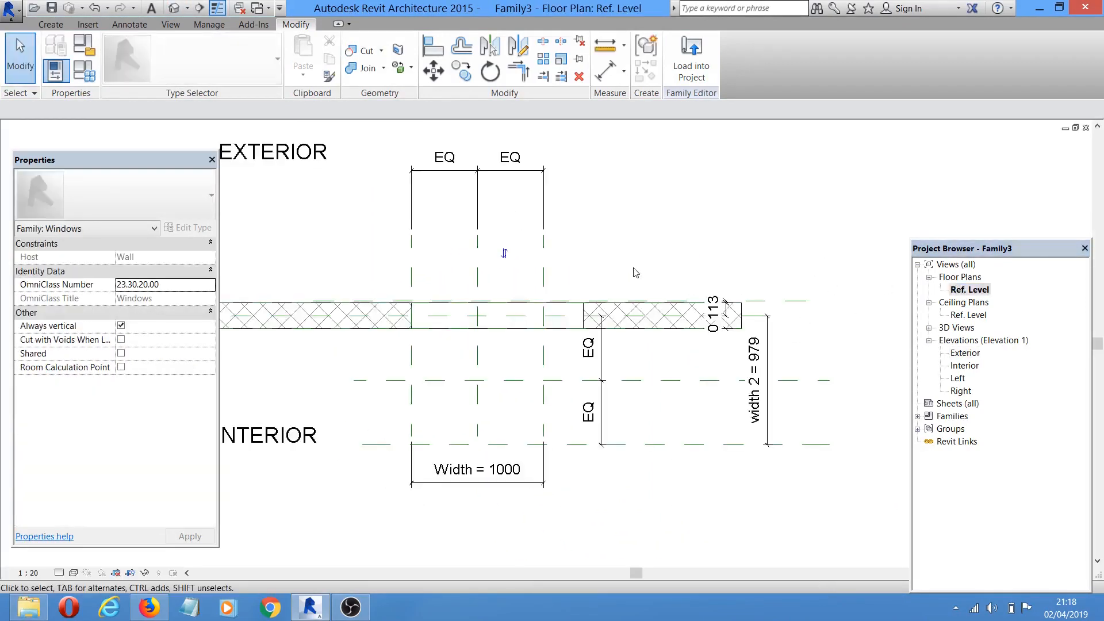
{"action": "middle_click_drag", "start_coordinate": [644, 269], "coordinate": [665, 265]}
{"action": "middle_click_drag", "start_coordinate": [444, 247], "coordinate": [472, 276]}
{"action": "left_click", "coordinate": [49, 24]}
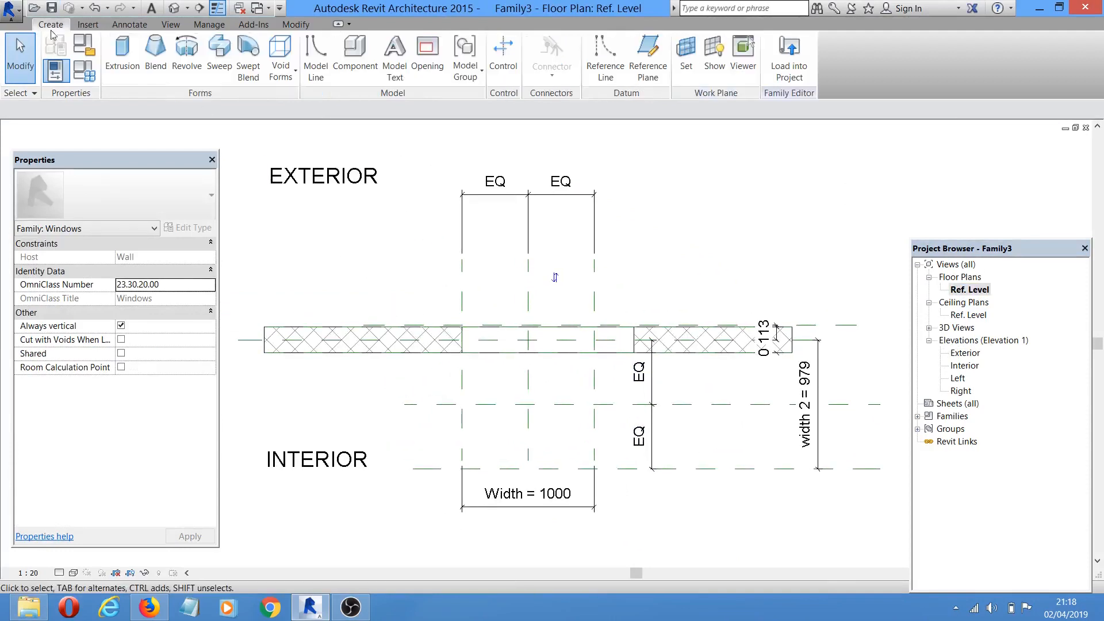
{"action": "left_click", "coordinate": [132, 57]}
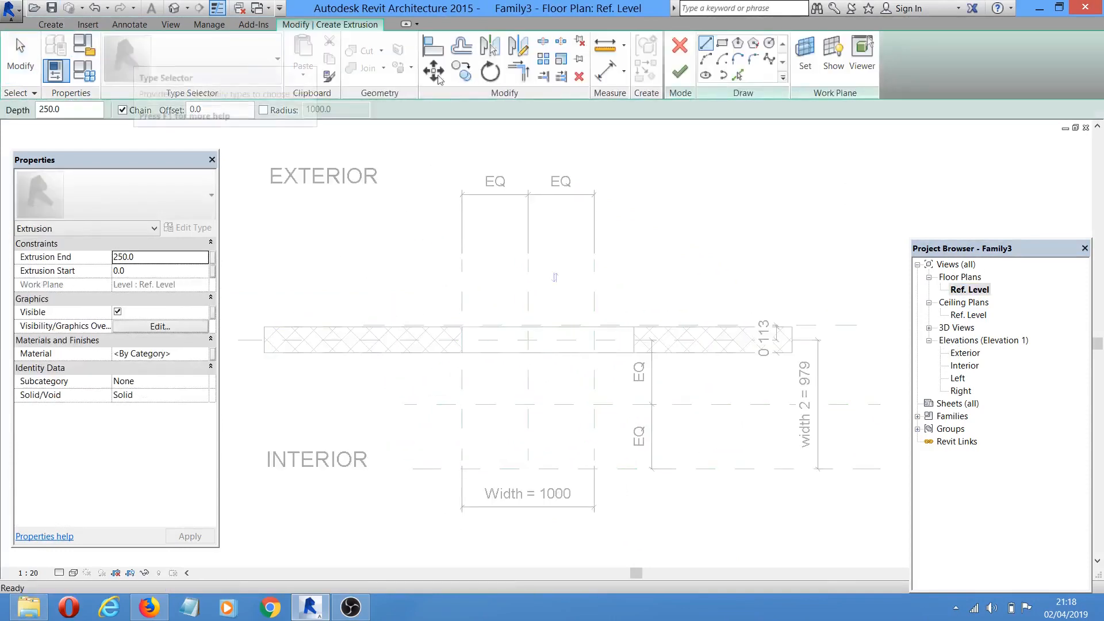
{"action": "left_click", "coordinate": [722, 45]}
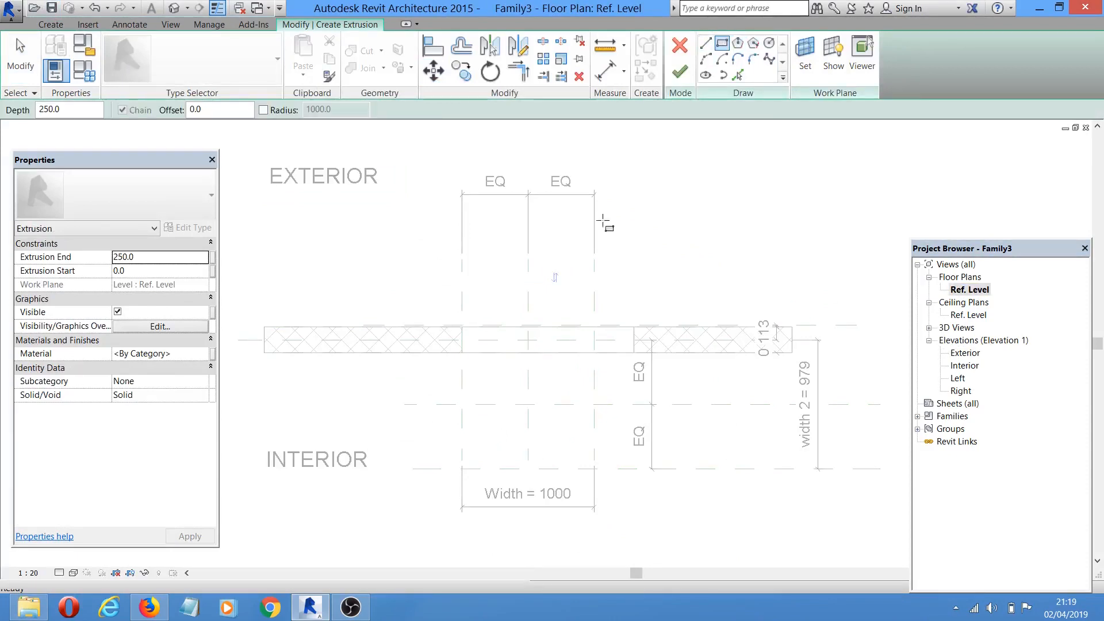
{"action": "scroll", "coordinate": [503, 345], "scroll_direction": "up", "scroll_amount": 2}
{"action": "left_click", "coordinate": [467, 276]}
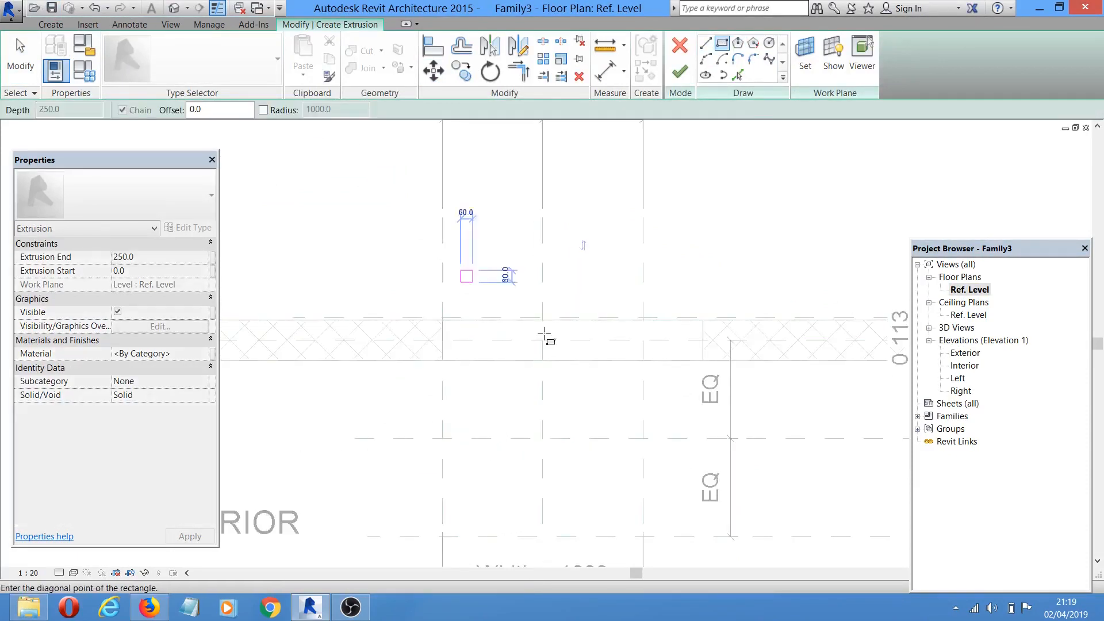
{"action": "left_click", "coordinate": [627, 490]}
{"action": "middle_click_drag", "start_coordinate": [706, 162], "coordinate": [677, 153]}
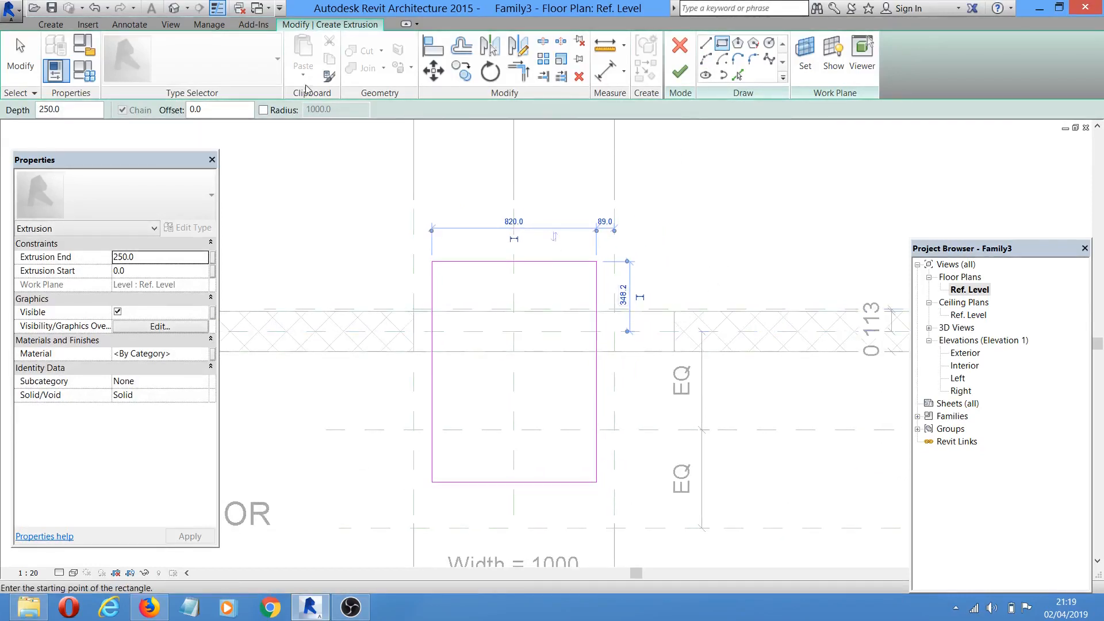
- Align the solid sketch's left and right edges to the left and right reference planes and lock them
{"action": "left_click", "coordinate": [431, 45]}
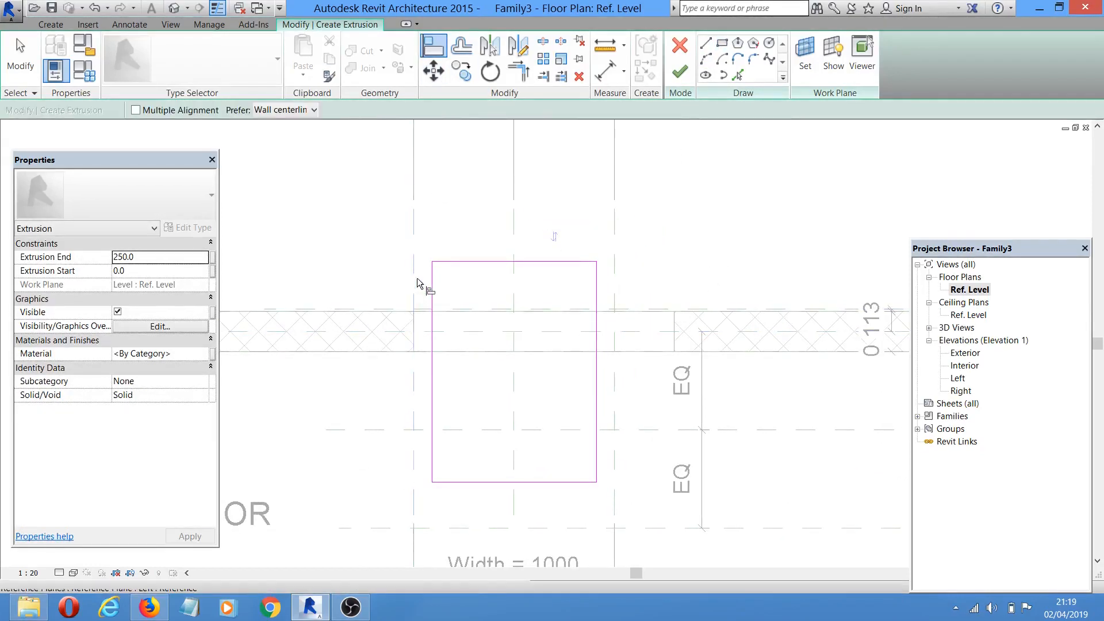
{"action": "left_click", "coordinate": [415, 283]}
{"action": "left_click", "coordinate": [433, 377]}
{"action": "middle_click_drag", "start_coordinate": [783, 210], "coordinate": [739, 162]}
{"action": "left_click", "coordinate": [572, 236]}
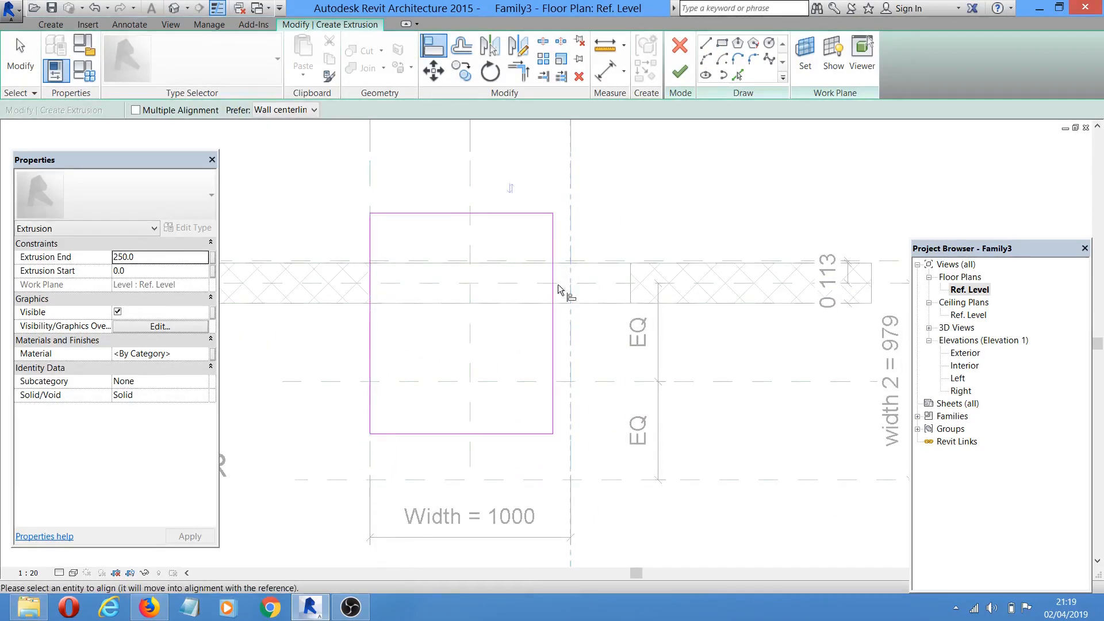
{"action": "left_click", "coordinate": [552, 325]}
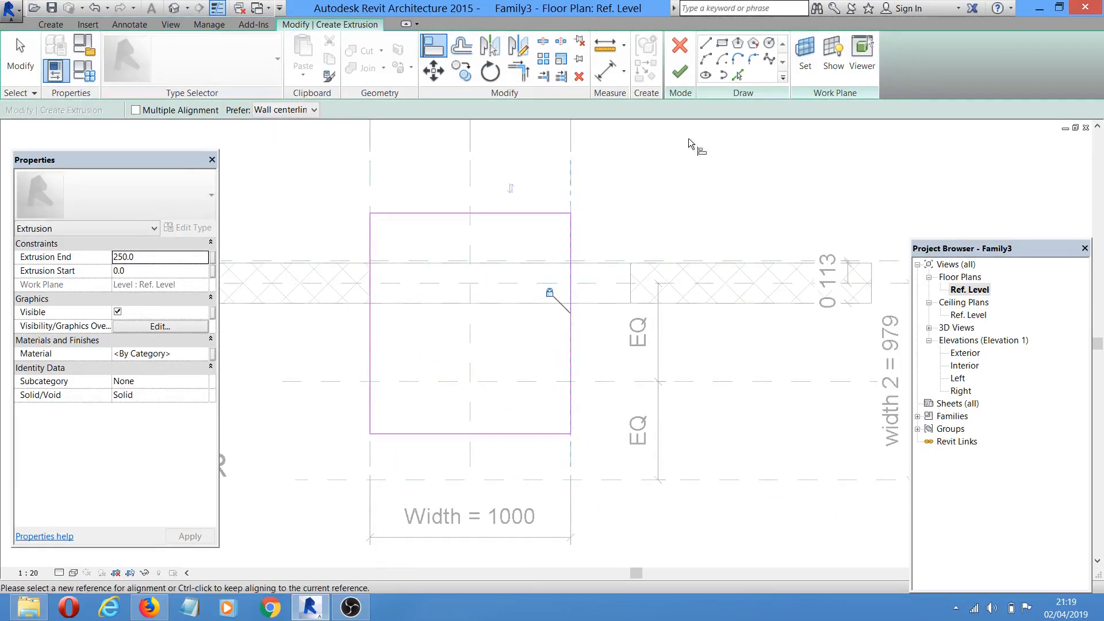
- Align the sketch's exterior edge to the exterior reference plane and its interior edge to the innermost interior reference plane, and lock both
{"action": "scroll", "coordinate": [547, 244], "scroll_direction": "up", "scroll_amount": 3}
{"action": "left_click", "coordinate": [526, 270]}
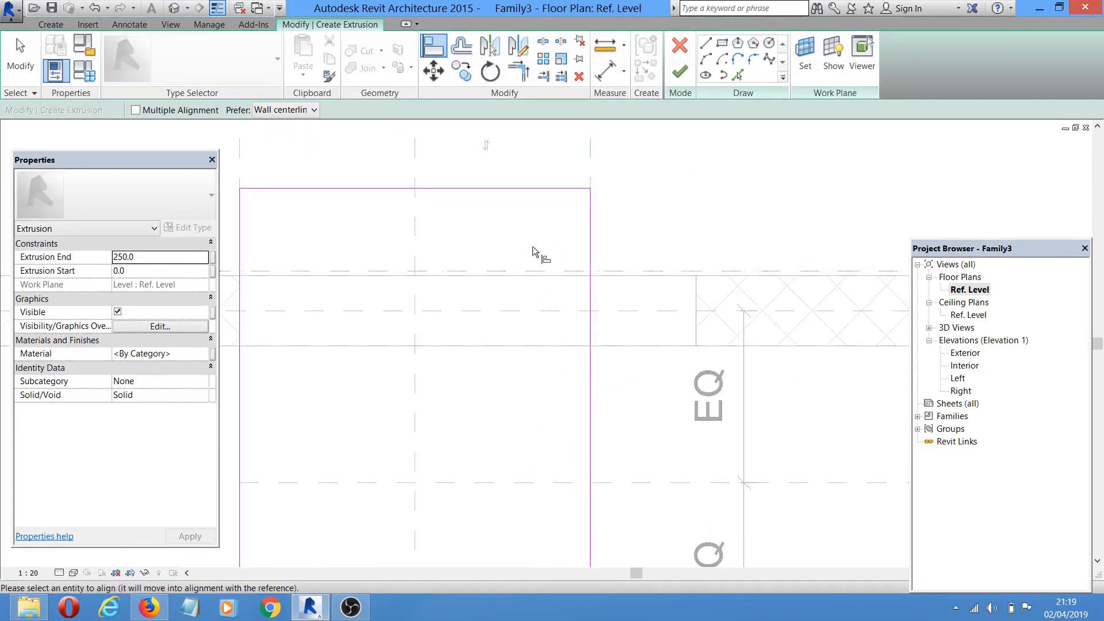
{"action": "left_click", "coordinate": [529, 188]}
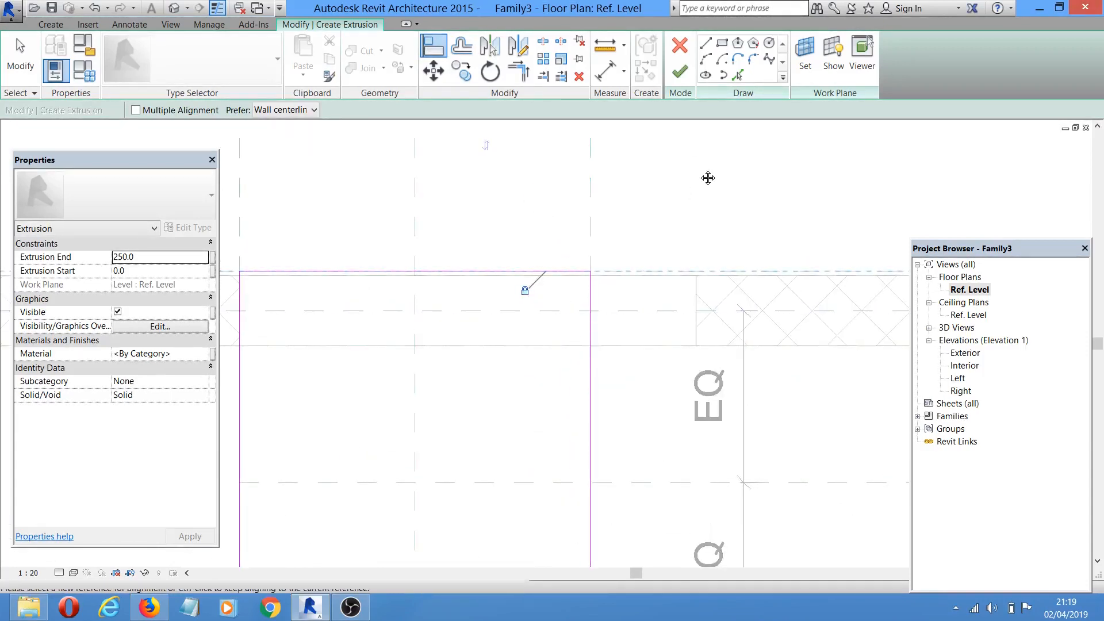
{"action": "middle_click_drag", "start_coordinate": [708, 177], "coordinate": [694, 112]}
{"action": "scroll", "coordinate": [694, 116], "scroll_direction": "down", "scroll_amount": 3}
{"action": "scroll", "coordinate": [689, 255], "scroll_direction": "down", "scroll_amount": 2}
{"action": "middle_click_drag", "start_coordinate": [661, 374], "coordinate": [654, 398]}
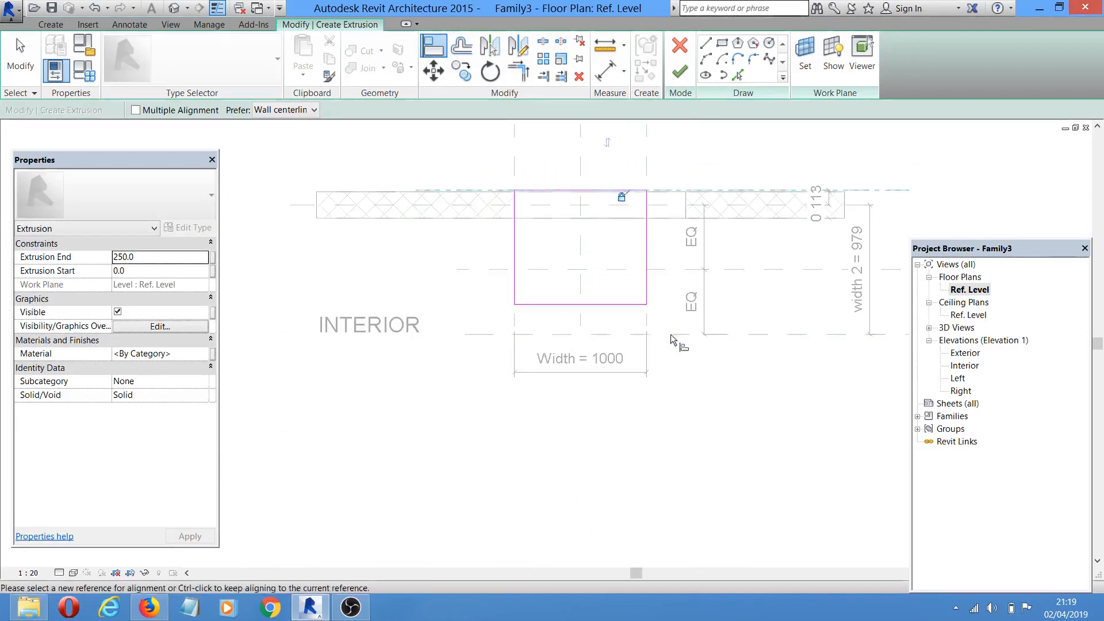
{"action": "left_click", "coordinate": [670, 334]}
{"action": "left_click", "coordinate": [630, 304]}
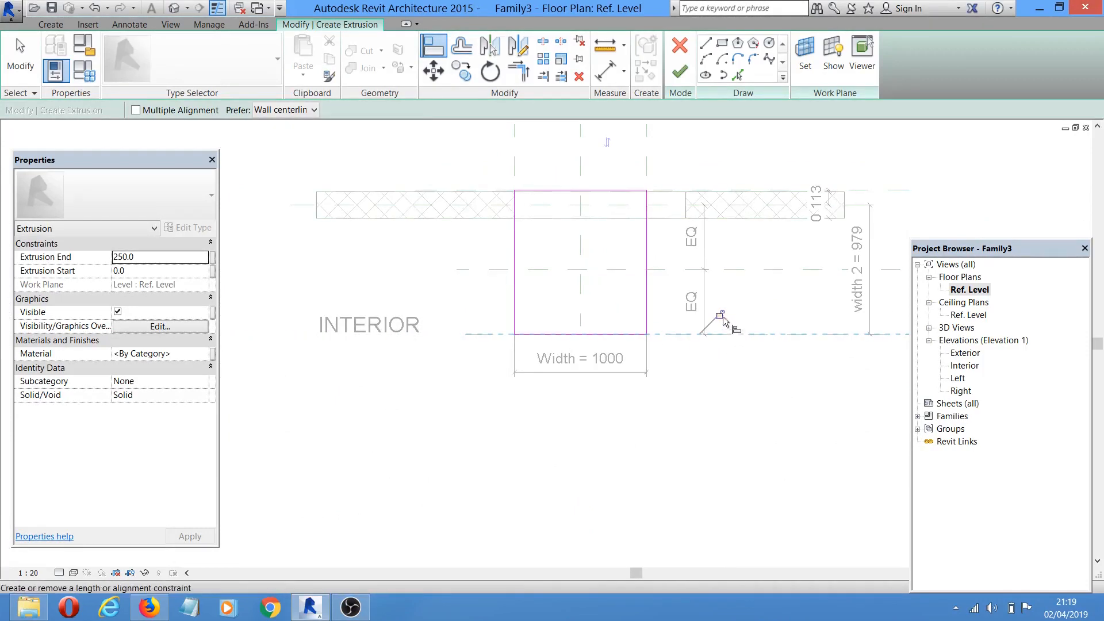
{"action": "middle_click_drag", "start_coordinate": [777, 156], "coordinate": [707, 259]}
- Leave the align and rectangle tools and finish the solid extrusion sketch with a depth of 250
{"action": "right_click", "coordinate": [697, 206]}
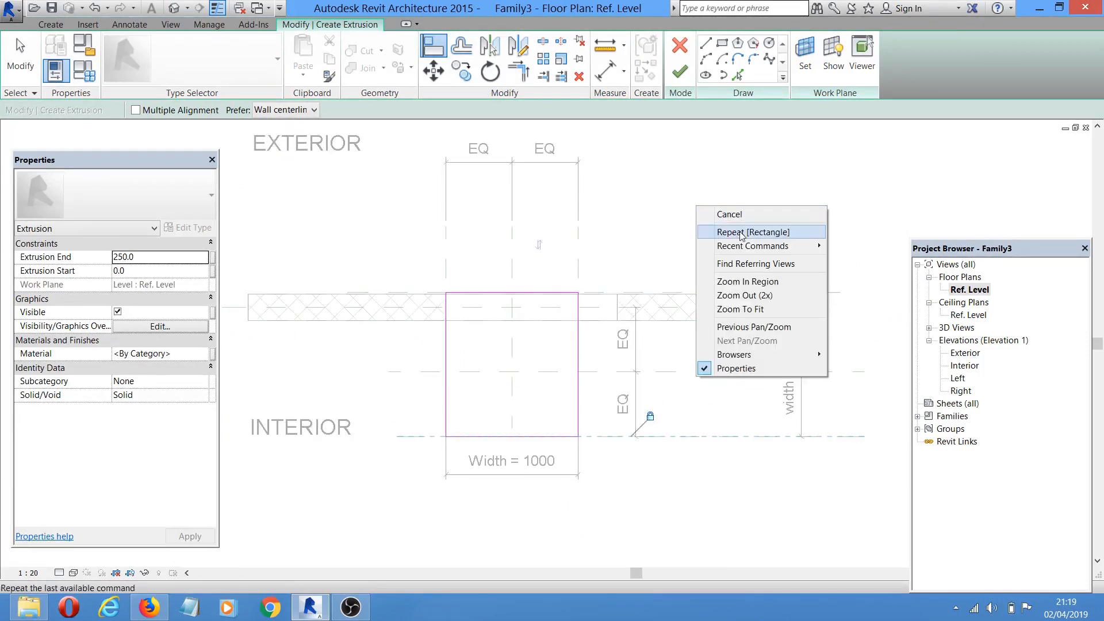
{"action": "left_click", "coordinate": [741, 233]}
{"action": "right_click", "coordinate": [683, 168]}
{"action": "left_click", "coordinate": [719, 177]}
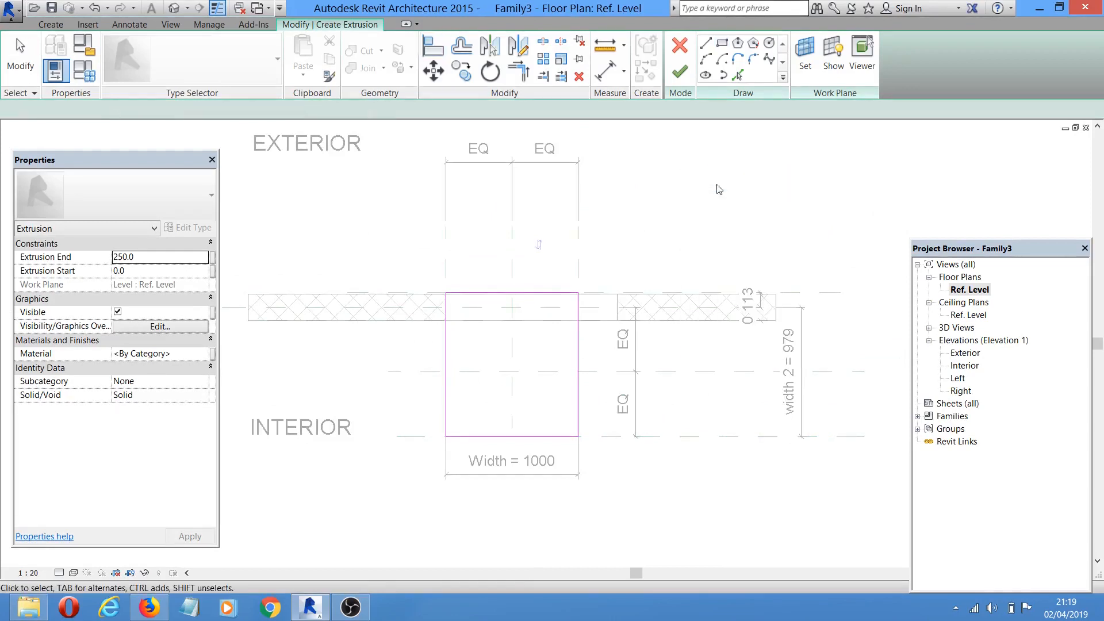
{"action": "middle_click_drag", "start_coordinate": [719, 189], "coordinate": [600, 182]}
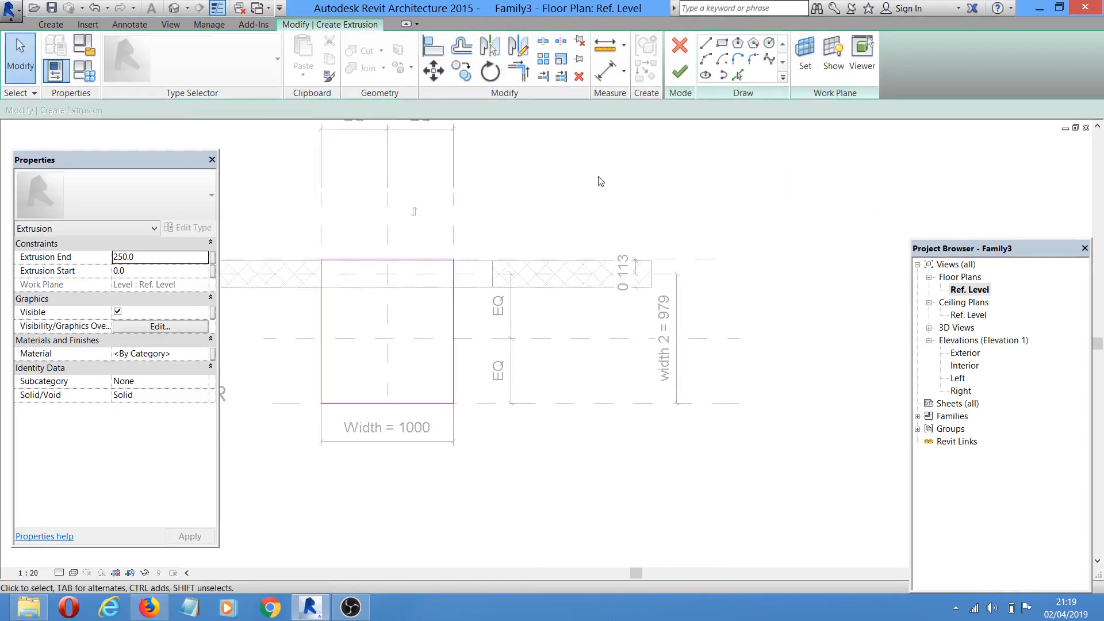
{"action": "left_click", "coordinate": [680, 72]}
- In the Exterior elevation, stretch the solid extrusion's top to the head plane at 2300 and its base to the sill plane at 800, locking the base
{"action": "double_click", "coordinate": [966, 354]}
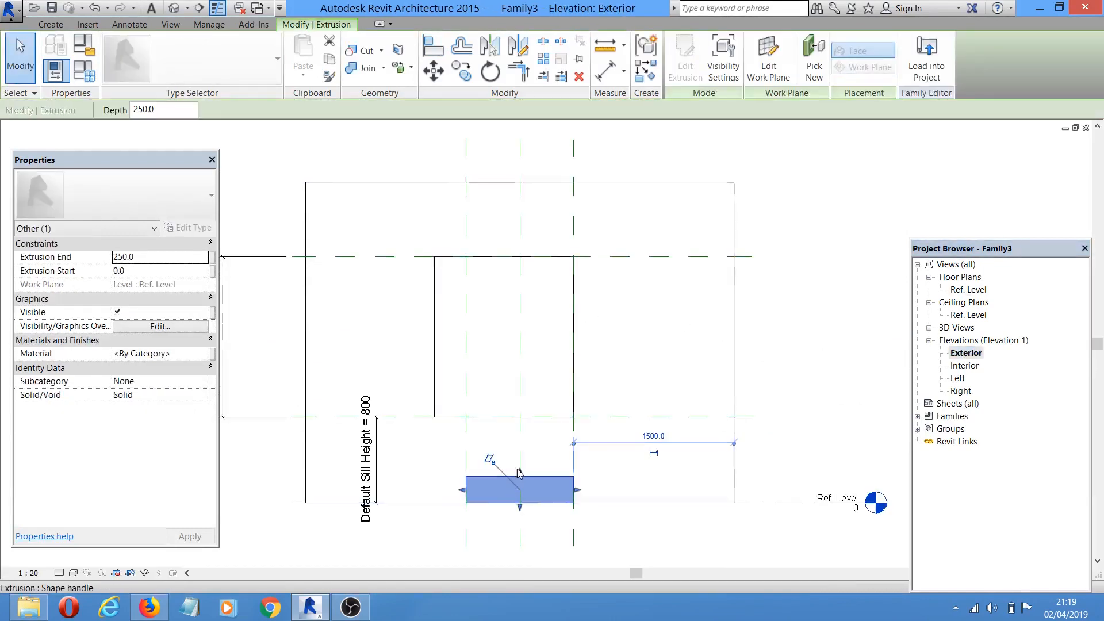
{"action": "left_click_drag", "start_coordinate": [524, 474], "coordinate": [529, 256]}
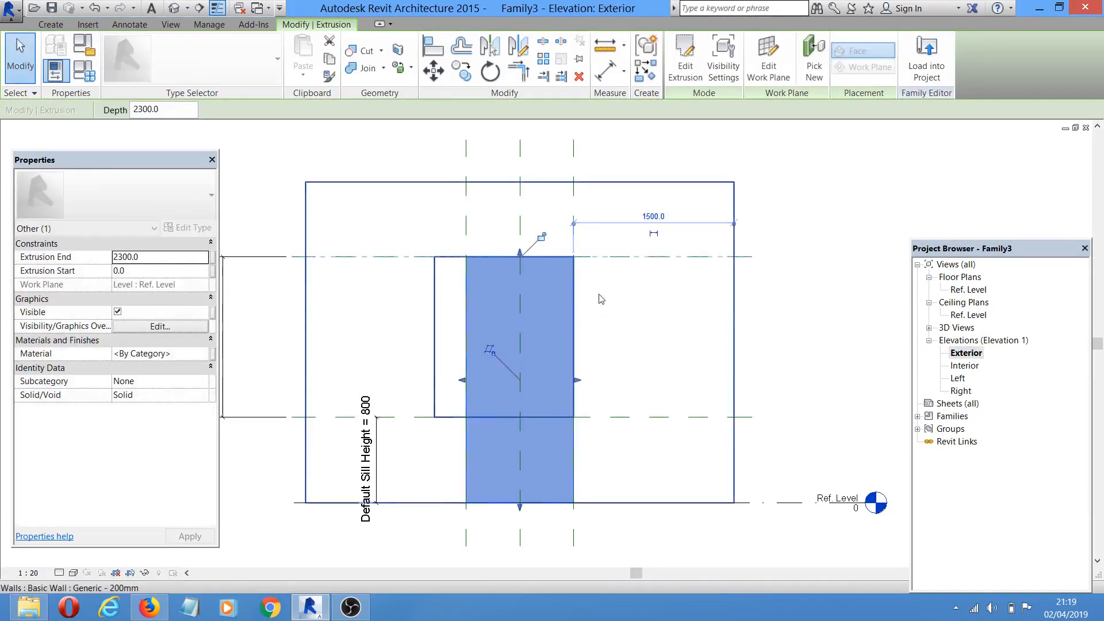
{"action": "middle_click_drag", "start_coordinate": [520, 478], "coordinate": [504, 359]}
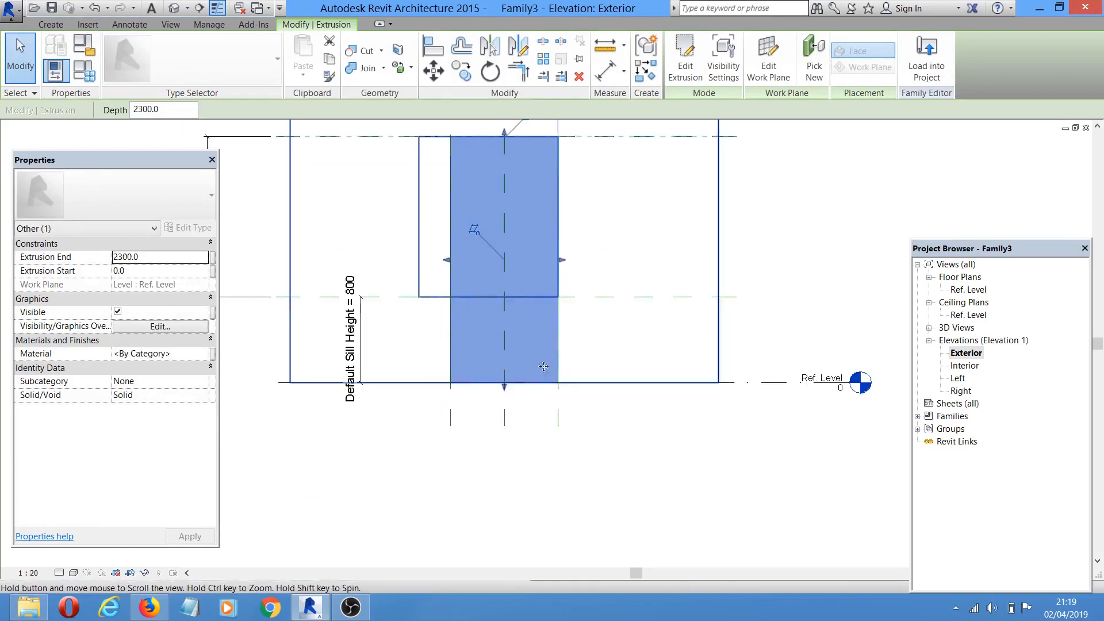
{"action": "left_click_drag", "start_coordinate": [504, 358], "coordinate": [515, 308]}
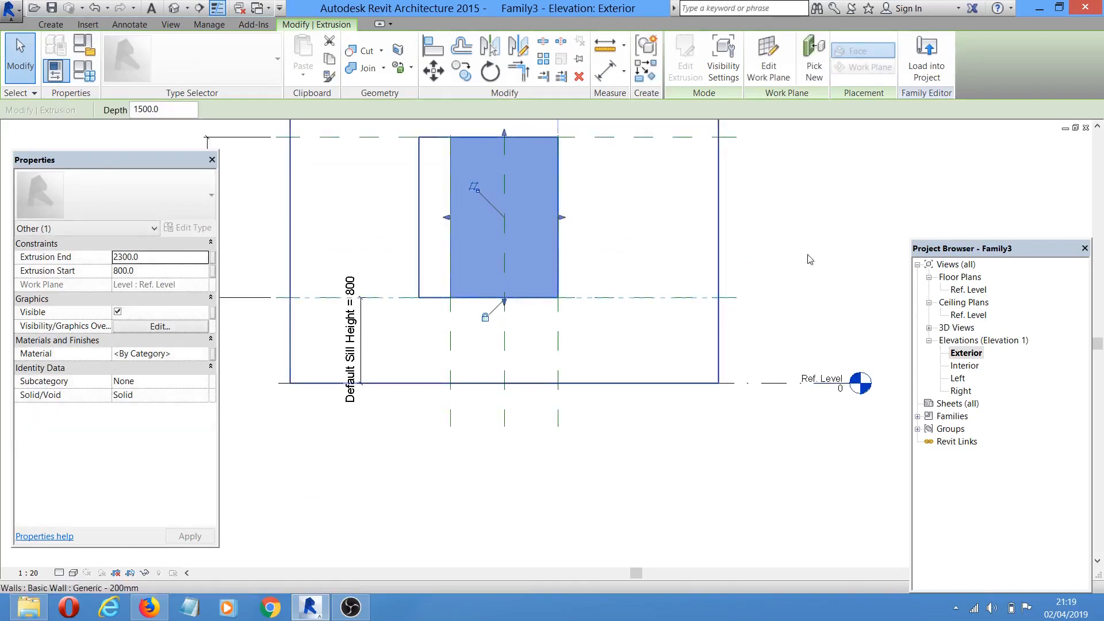
{"action": "middle_click_drag", "start_coordinate": [816, 283], "coordinate": [771, 378]}
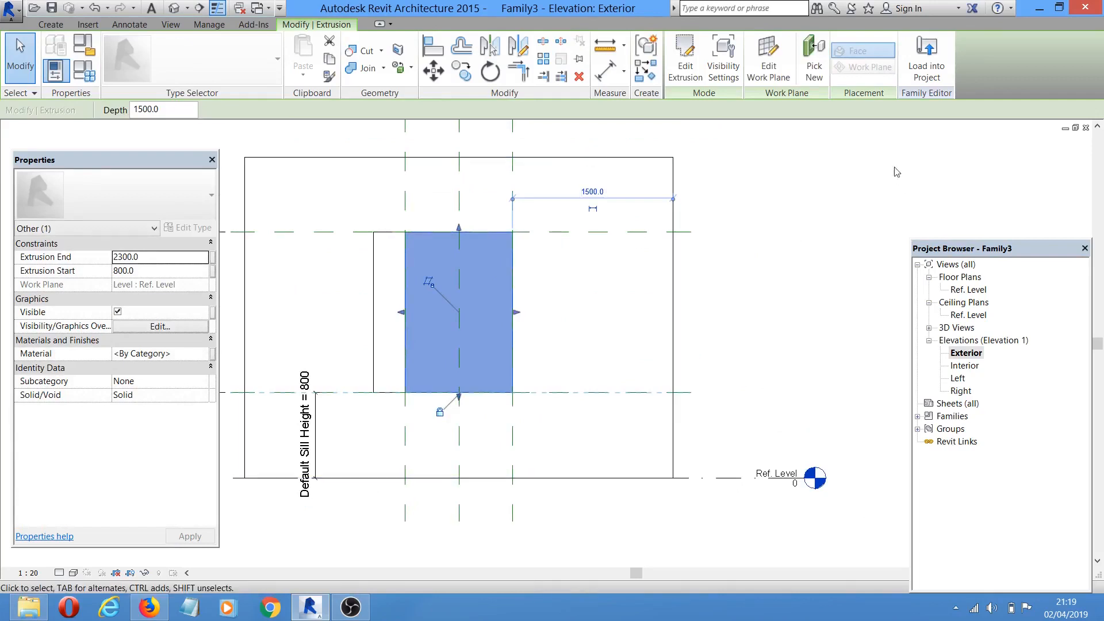
{"action": "middle_click_drag", "start_coordinate": [805, 271], "coordinate": [769, 313]}
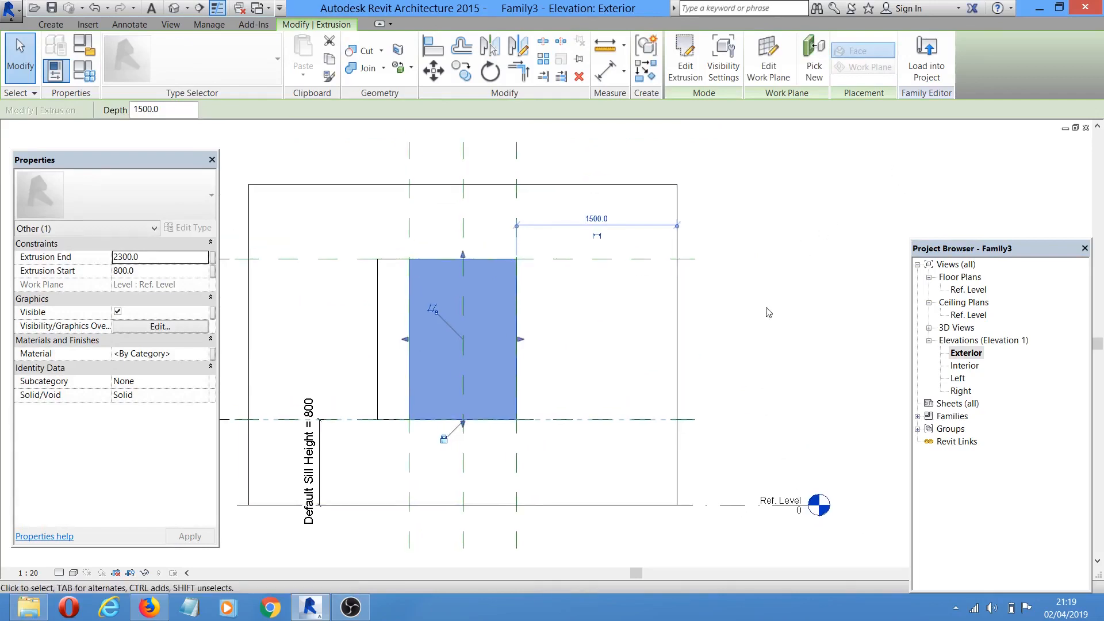
- Examine the solid extrusion in the Ref. Level plan and from both sides of the wall in the 3D view
{"action": "double_click", "coordinate": [968, 290]}
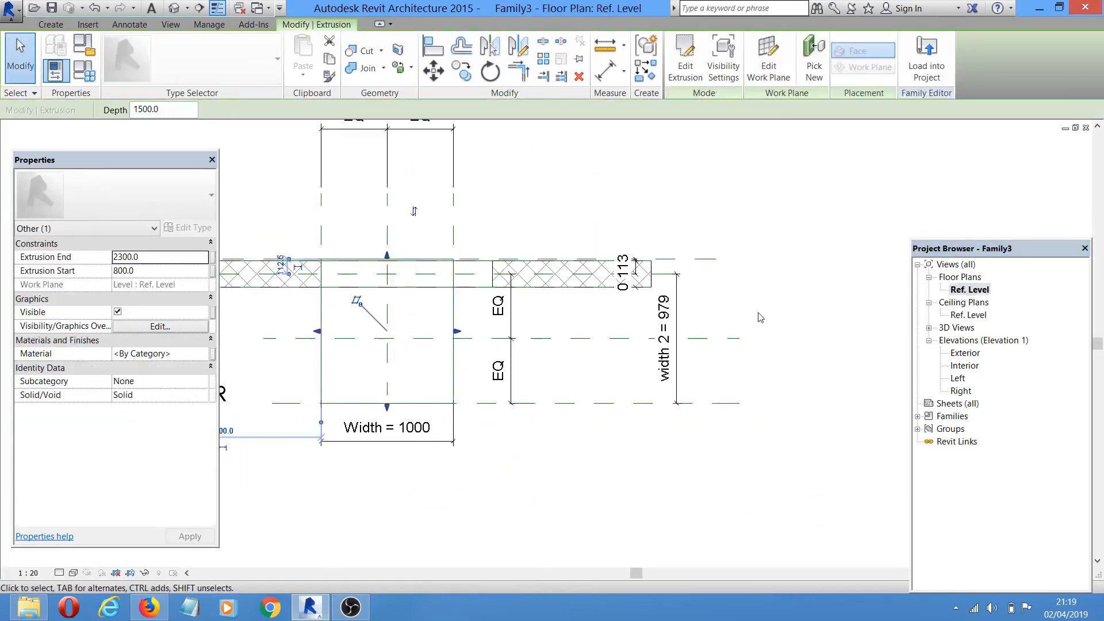
{"action": "middle_click_drag", "start_coordinate": [761, 318], "coordinate": [805, 328]}
{"action": "middle_click_drag", "start_coordinate": [575, 209], "coordinate": [628, 236]}
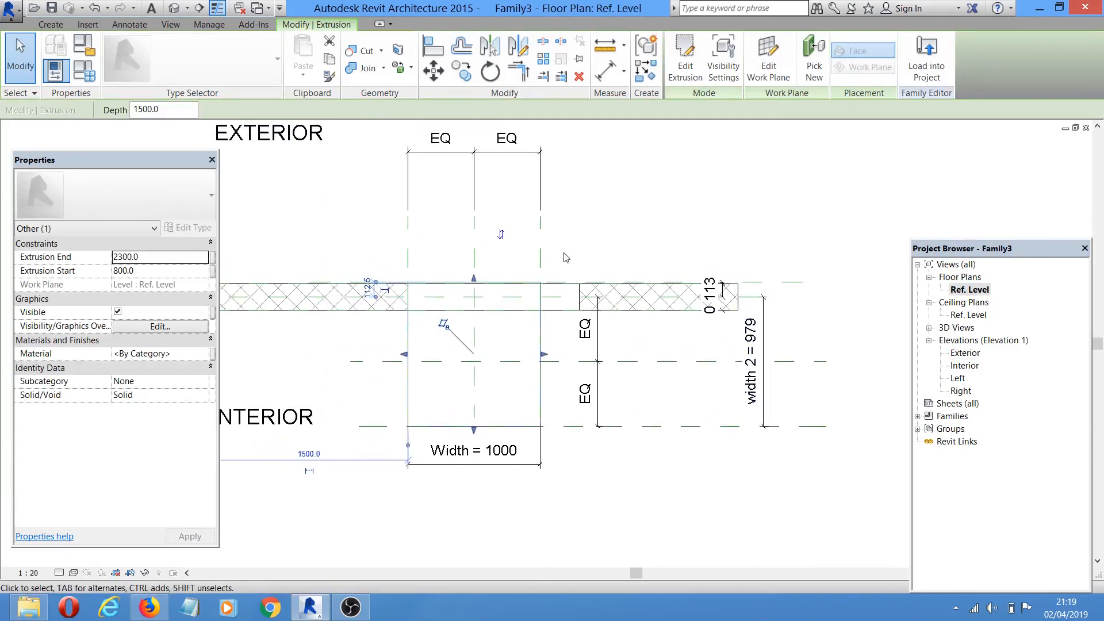
{"action": "left_click", "coordinate": [174, 7]}
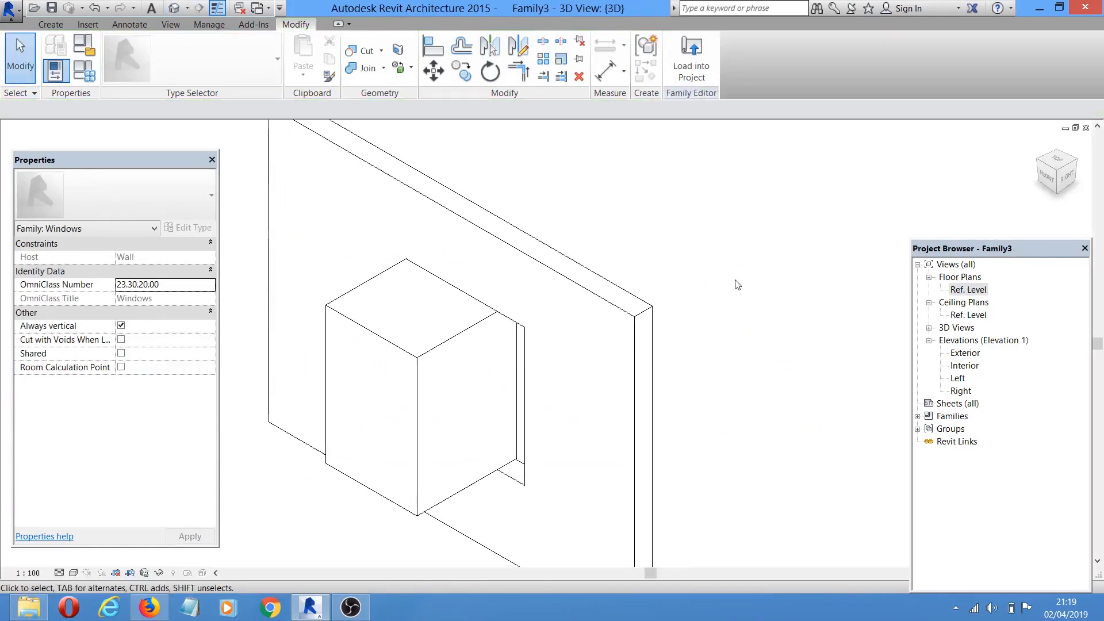
{"action": "middle_click_drag", "start_coordinate": [769, 252], "coordinate": [620, 212], "text": "shift"}
{"action": "middle_click_drag", "start_coordinate": [619, 371], "coordinate": [619, 330]}
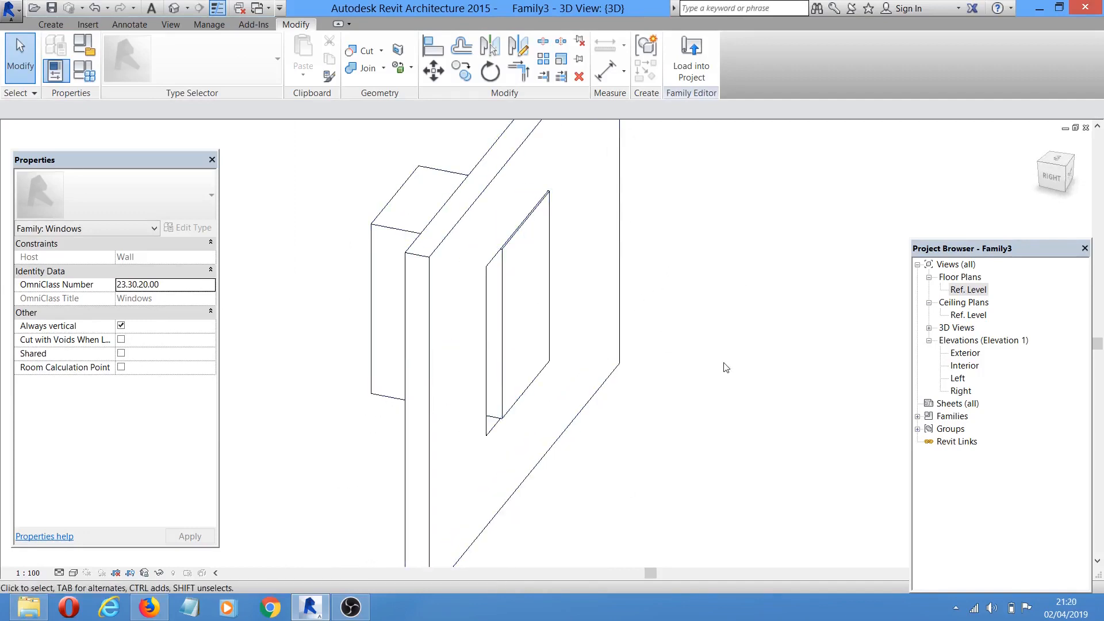
{"action": "middle_click_drag", "start_coordinate": [708, 343], "coordinate": [725, 353], "text": "shift"}
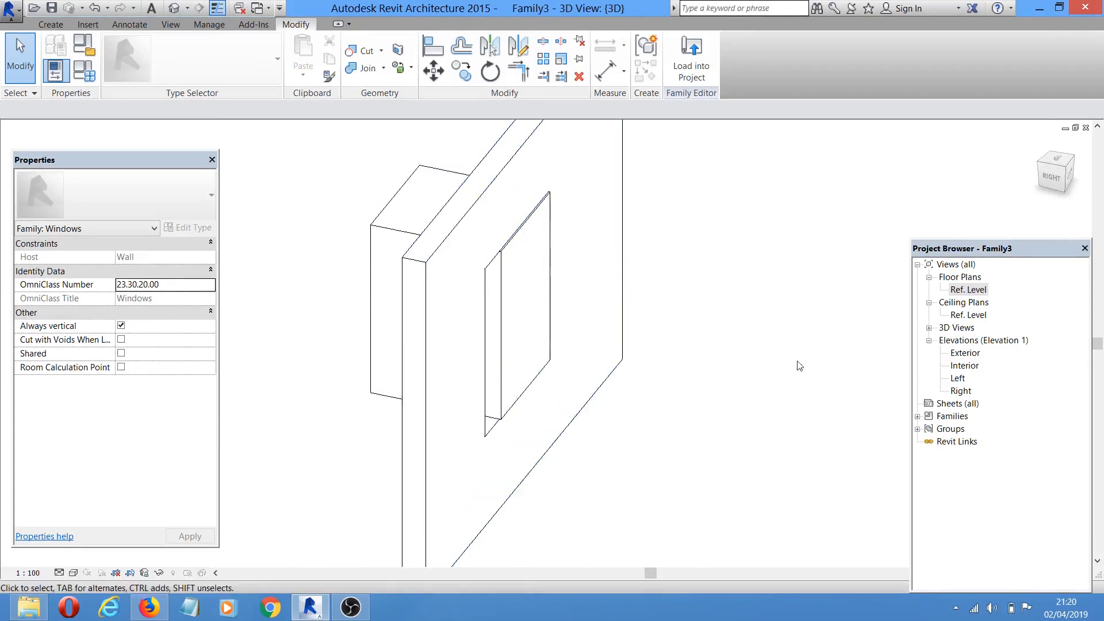
{"action": "middle_click_drag", "start_coordinate": [790, 368], "coordinate": [801, 372]}
- Temporarily hide the host wall in the 3D view so that only the solid extrusion shows
{"action": "left_click", "coordinate": [484, 313]}
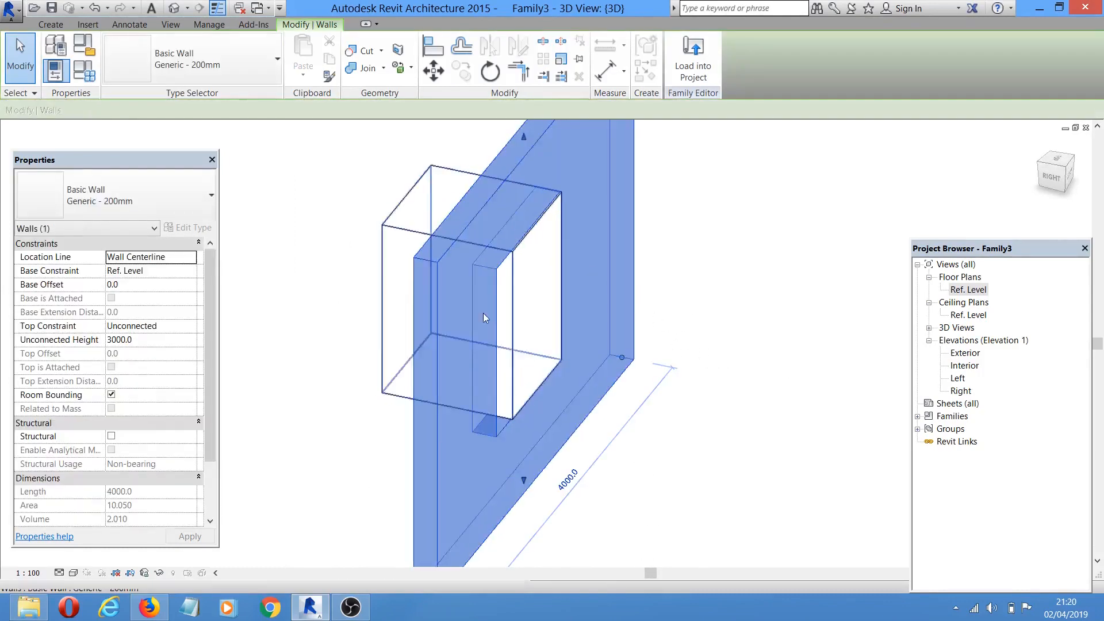
{"action": "left_click", "coordinate": [160, 574]}
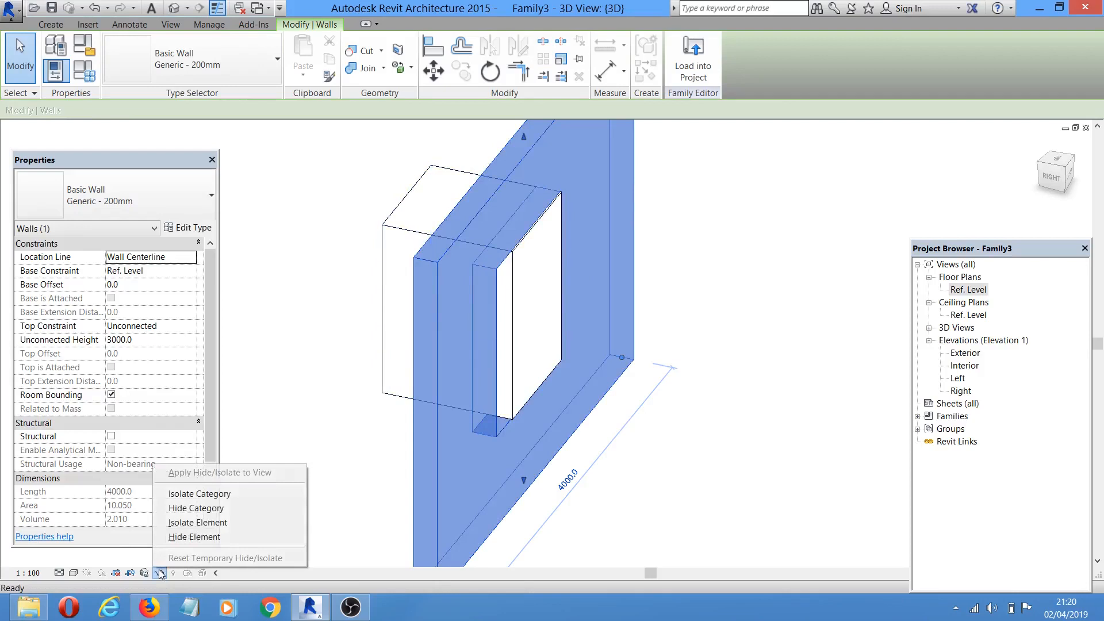
{"action": "left_click", "coordinate": [193, 539]}
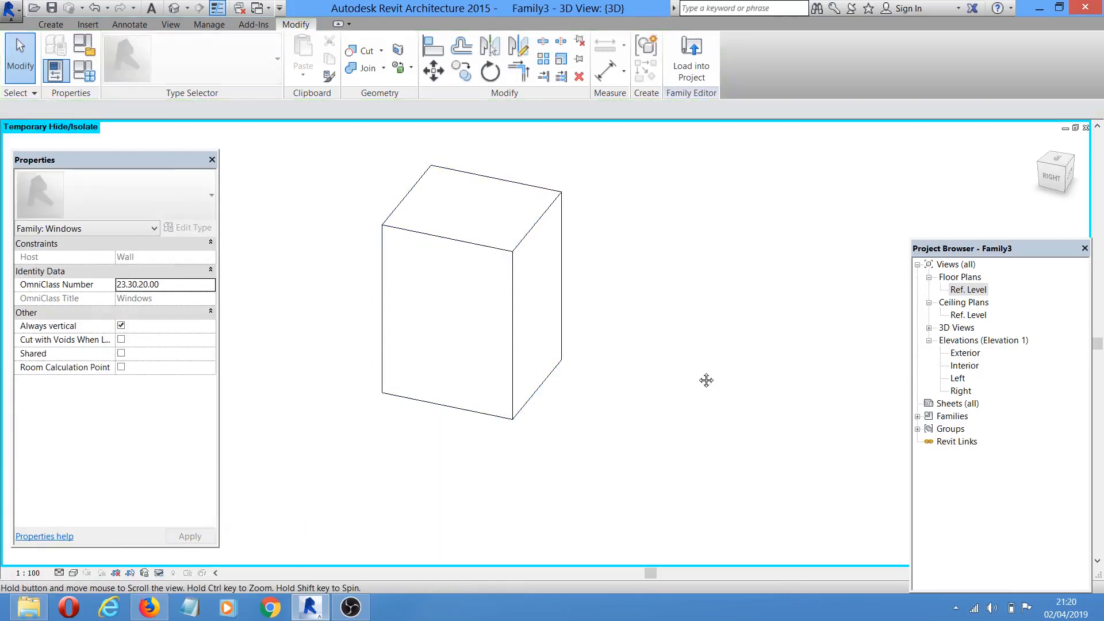
{"action": "middle_click_drag", "start_coordinate": [706, 380], "coordinate": [700, 397]}
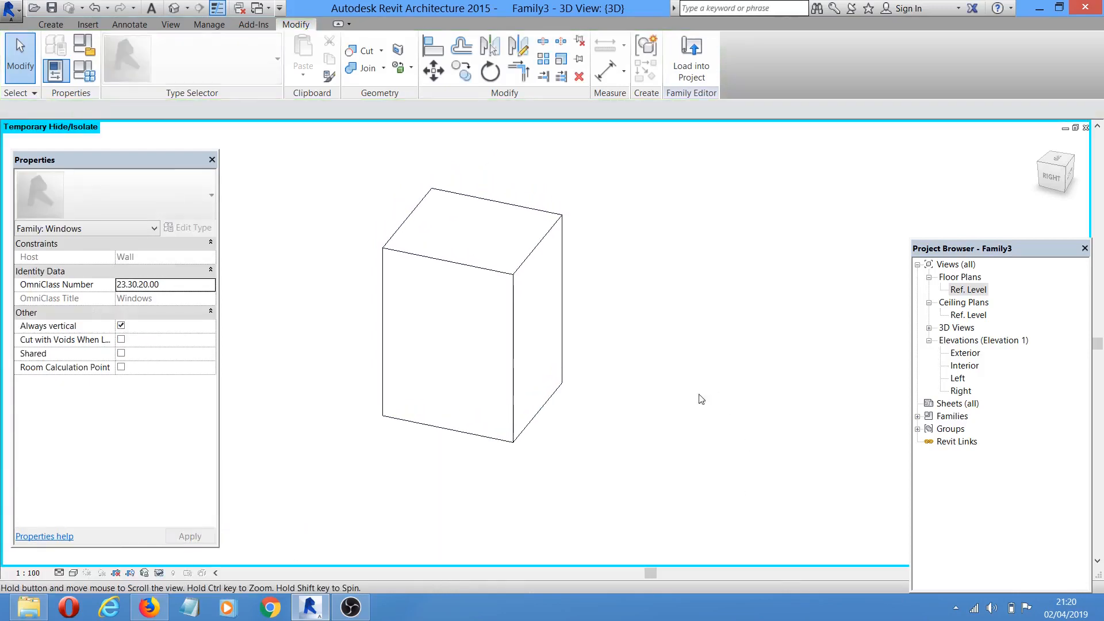
- Start a solid sweep and pick the box's 3D edges around its two visible side faces as a closed path, then finish the path
{"action": "left_click", "coordinate": [51, 25]}
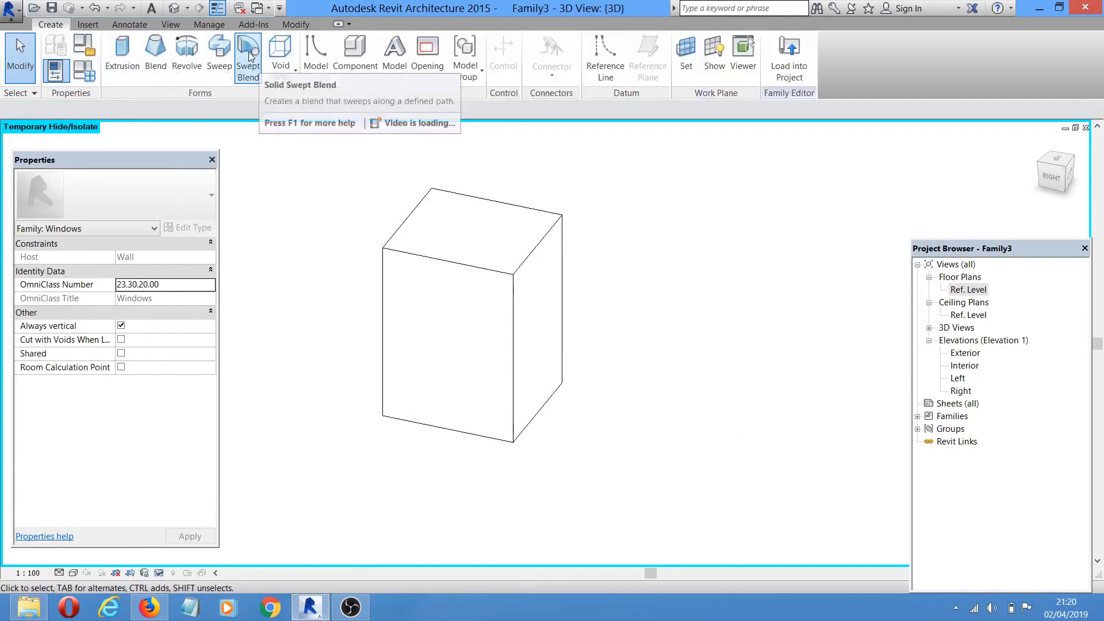
{"action": "left_click", "coordinate": [219, 55]}
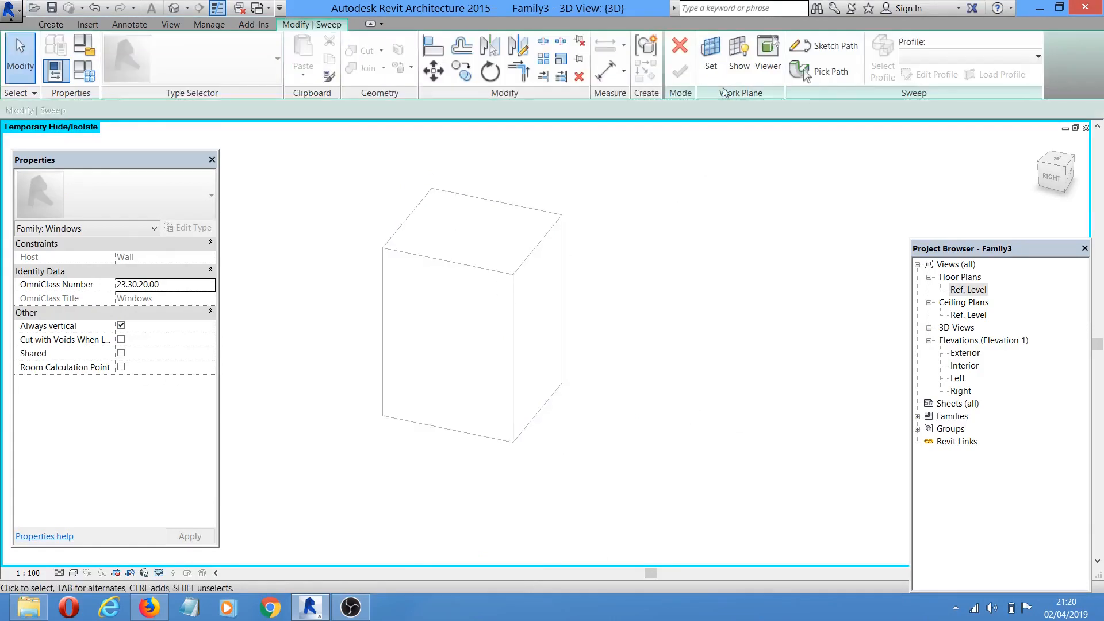
{"action": "left_click", "coordinate": [805, 70]}
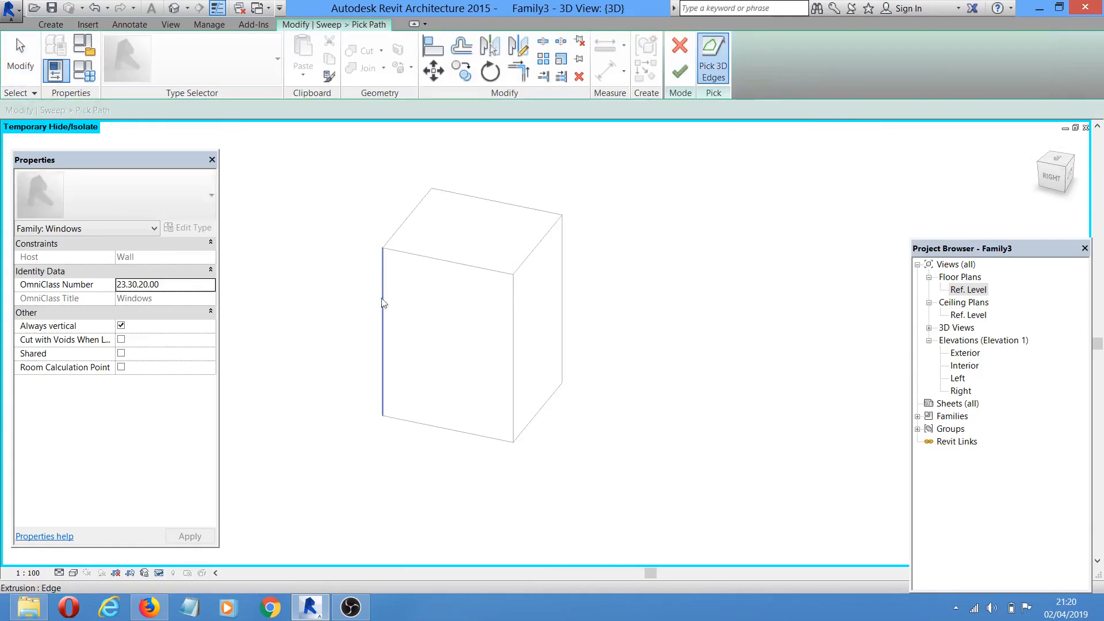
{"action": "left_click", "coordinate": [379, 328]}
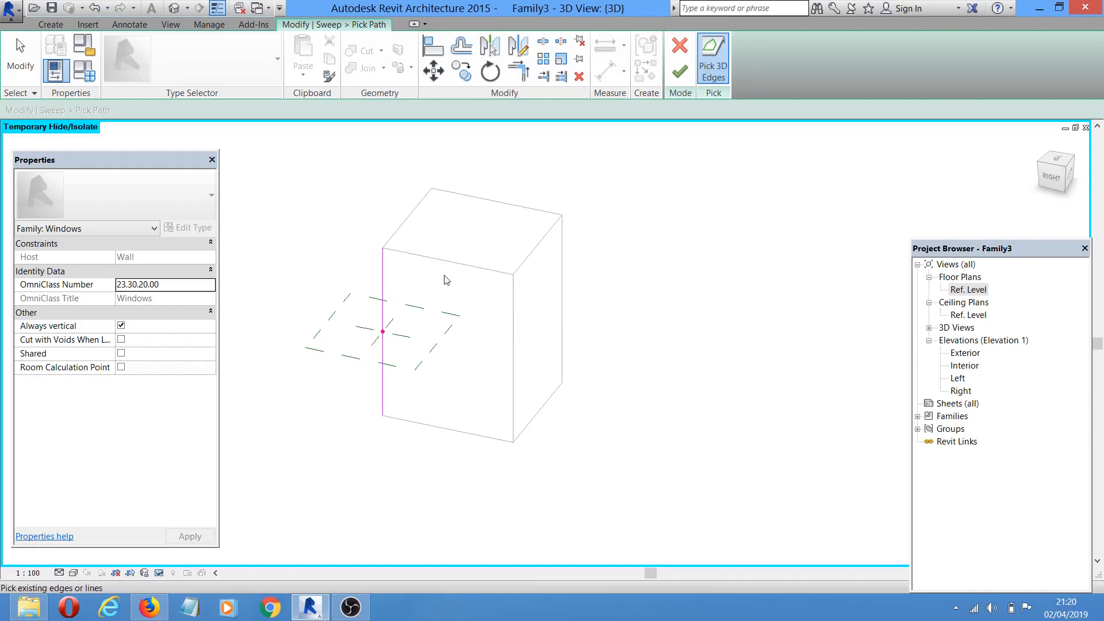
{"action": "left_click", "coordinate": [442, 260]}
{"action": "left_click", "coordinate": [537, 419]}
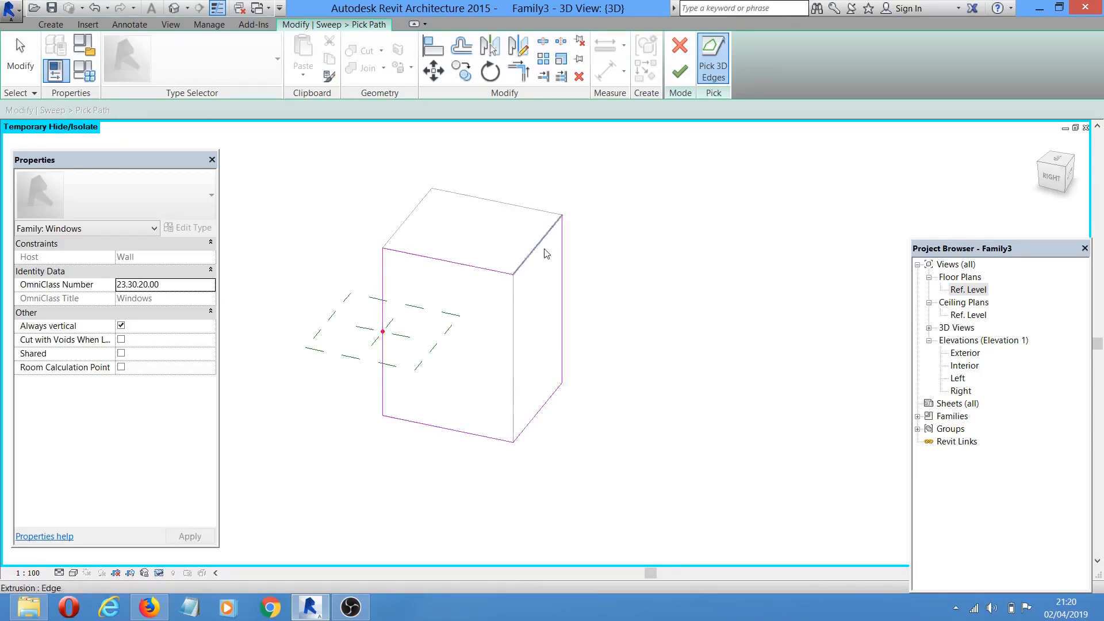
{"action": "left_click", "coordinate": [682, 79]}
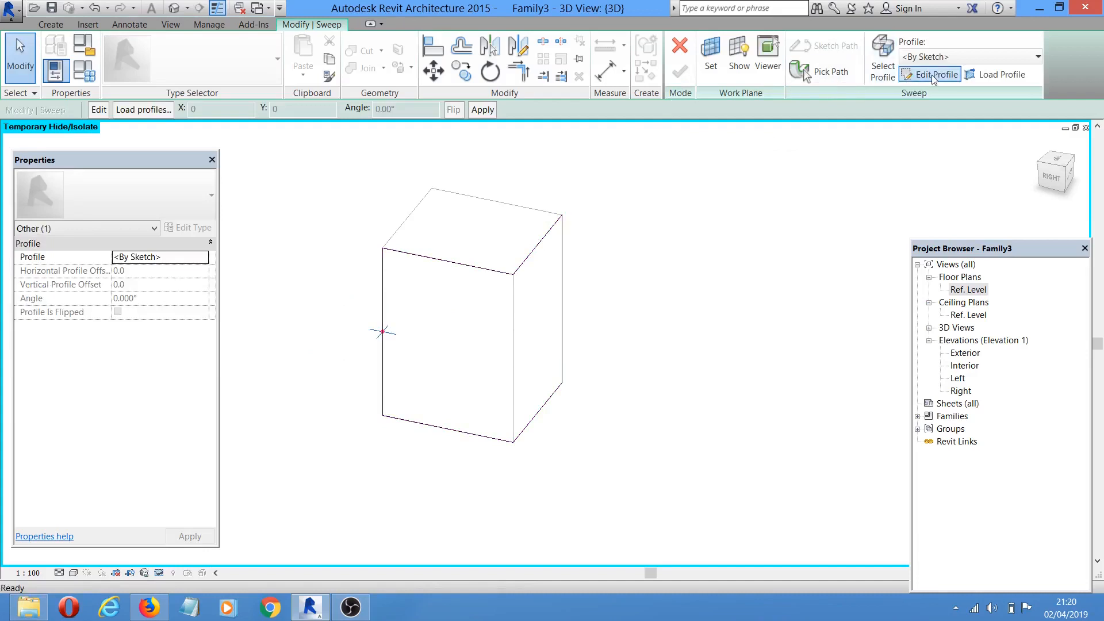
- Edit the sweep profile in the Ref. Level plan and sketch a rectangle about 180 by 80 just inside the path's profile point
{"action": "left_click", "coordinate": [932, 75]}
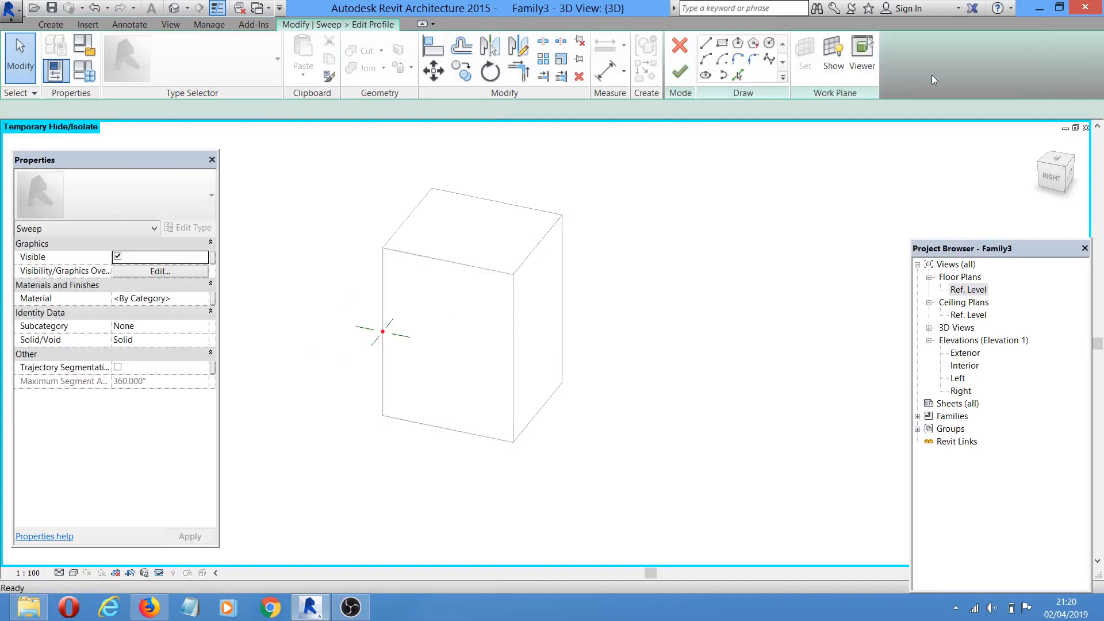
{"action": "double_click", "coordinate": [969, 290]}
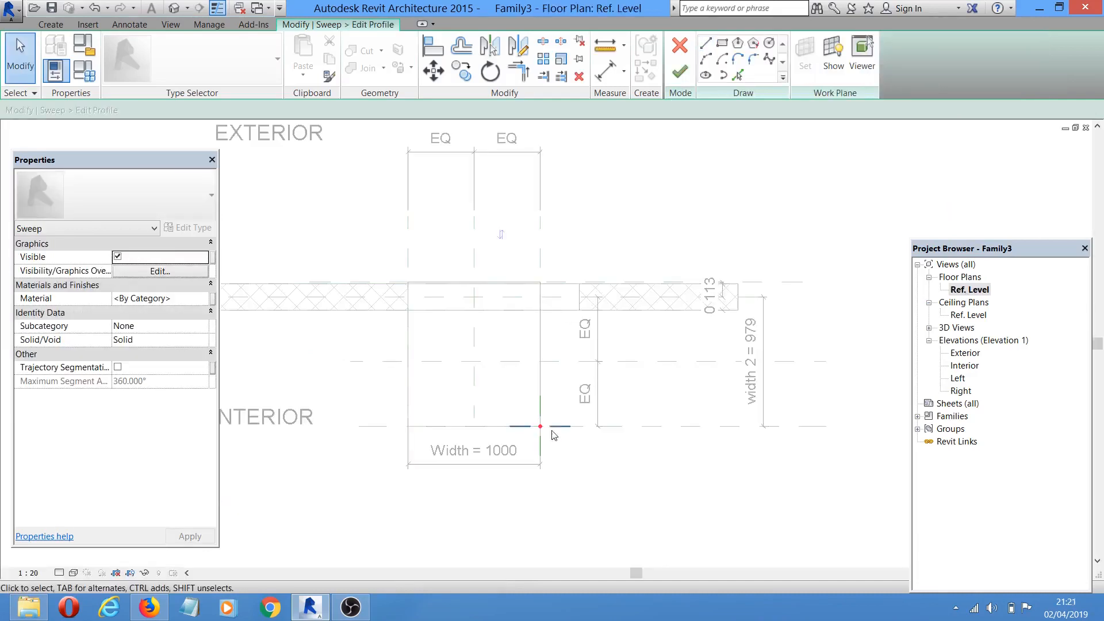
{"action": "scroll", "coordinate": [554, 435], "scroll_direction": "up", "scroll_amount": 3}
{"action": "left_click", "coordinate": [722, 42]}
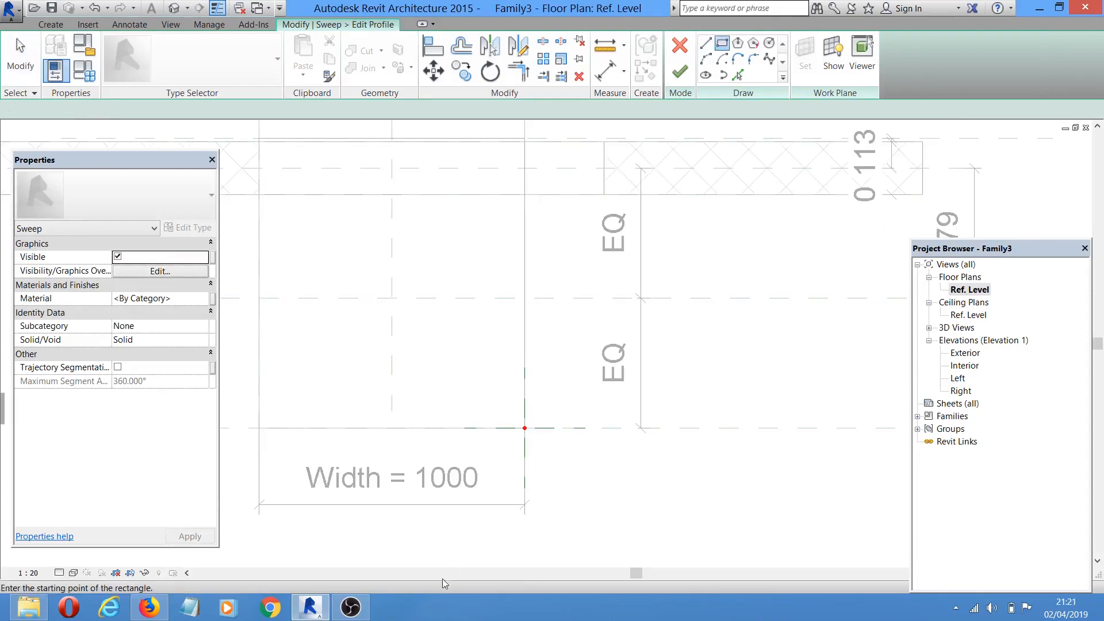
{"action": "scroll", "coordinate": [478, 348], "scroll_direction": "up", "scroll_amount": 2}
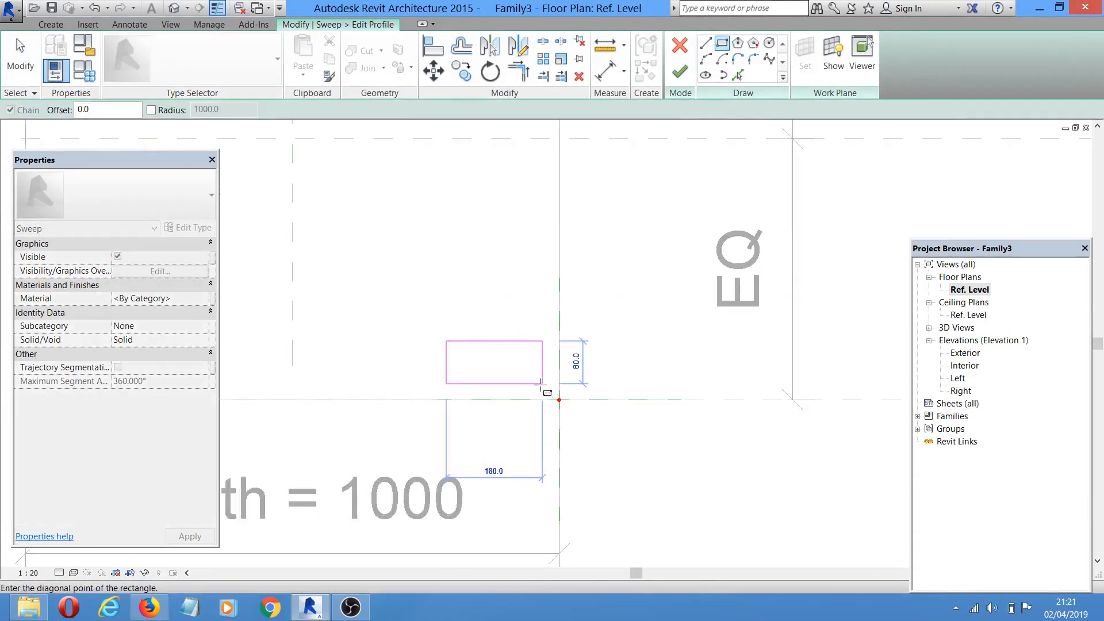
{"action": "left_click", "coordinate": [539, 384]}
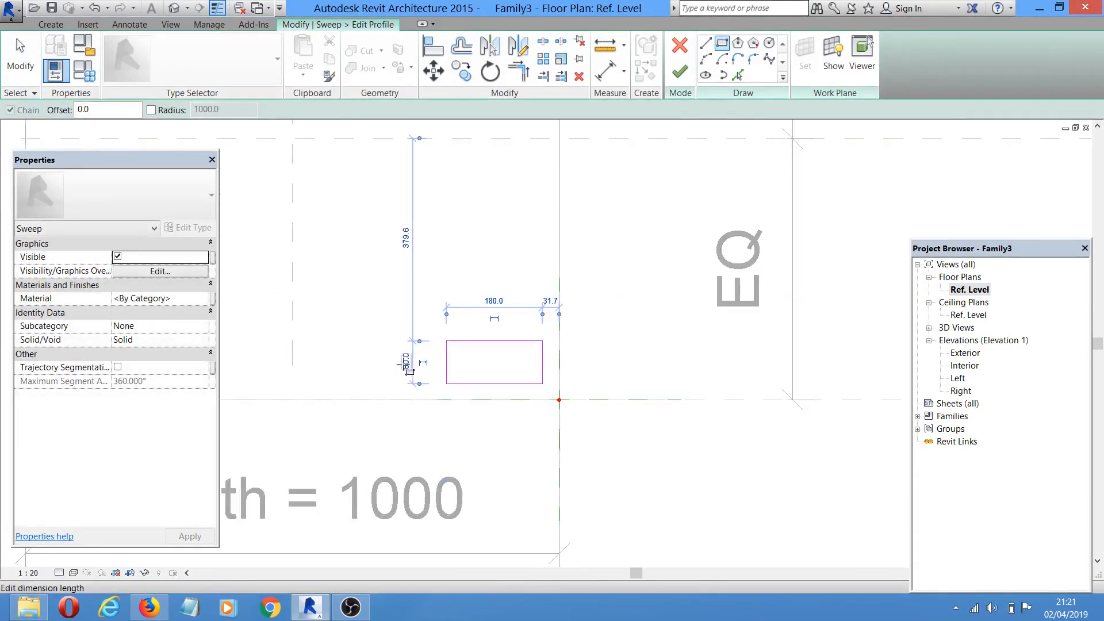
- Set the profile rectangle's height to 20 and its width to 120
{"action": "left_click", "coordinate": [405, 361]}
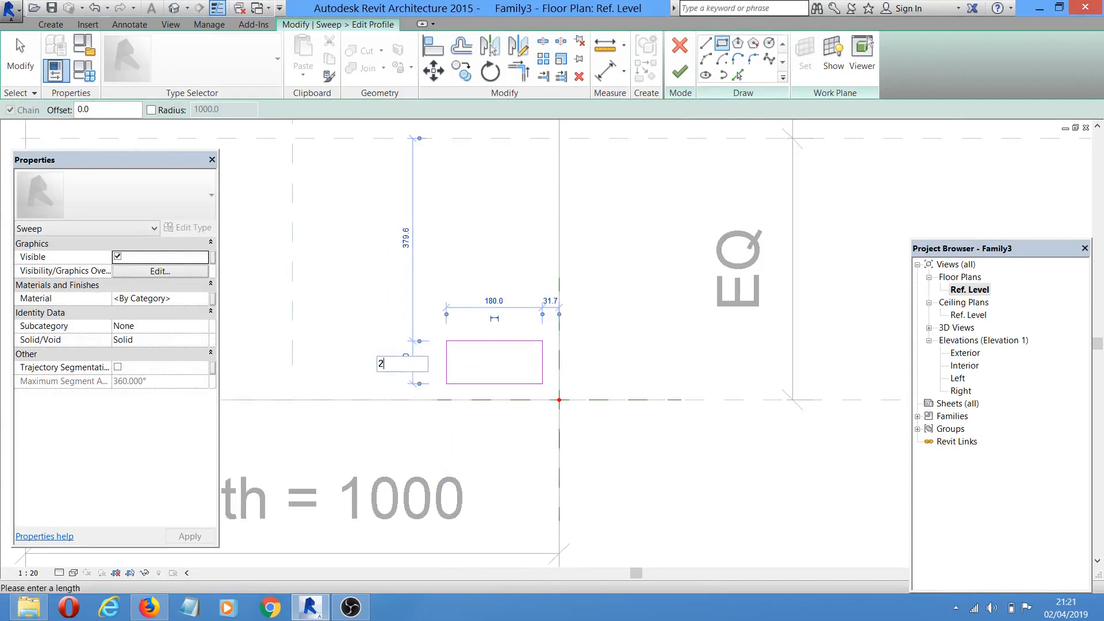
{"action": "key", "text": "Return"}
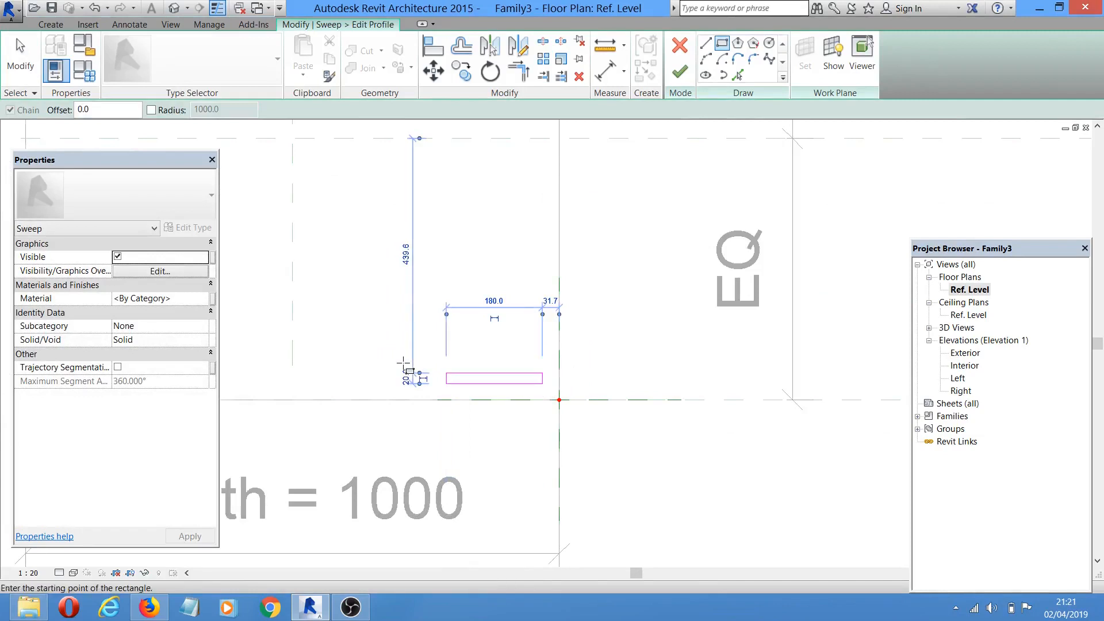
{"action": "scroll", "coordinate": [491, 383], "scroll_direction": "up", "scroll_amount": 3}
{"action": "left_click", "coordinate": [499, 264]}
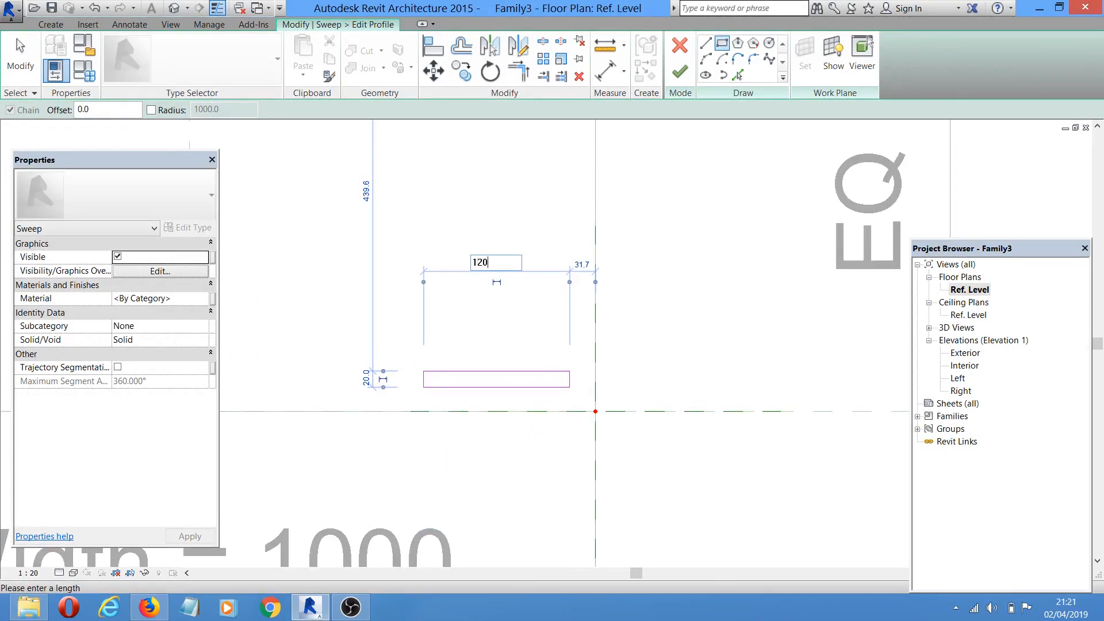
{"action": "key", "text": "Return"}
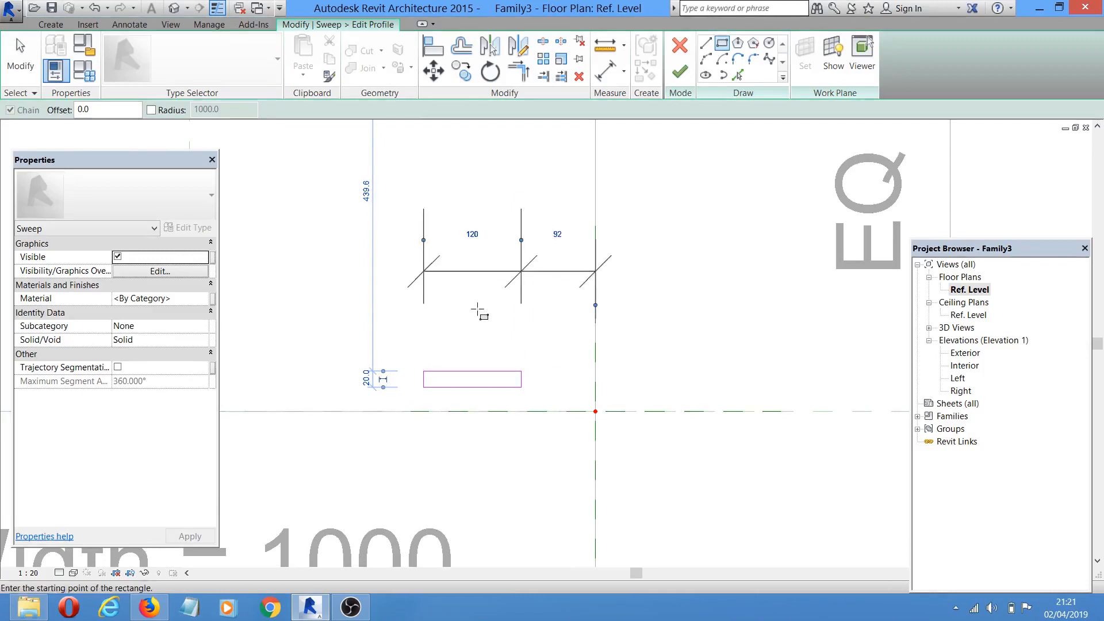
- Keep the profile rectangle's temporary dimensions as permanent ones and leave the rectangle tool
{"action": "scroll", "coordinate": [558, 271], "scroll_direction": "down", "scroll_amount": 4}
{"action": "scroll", "coordinate": [491, 329], "scroll_direction": "up", "scroll_amount": 5}
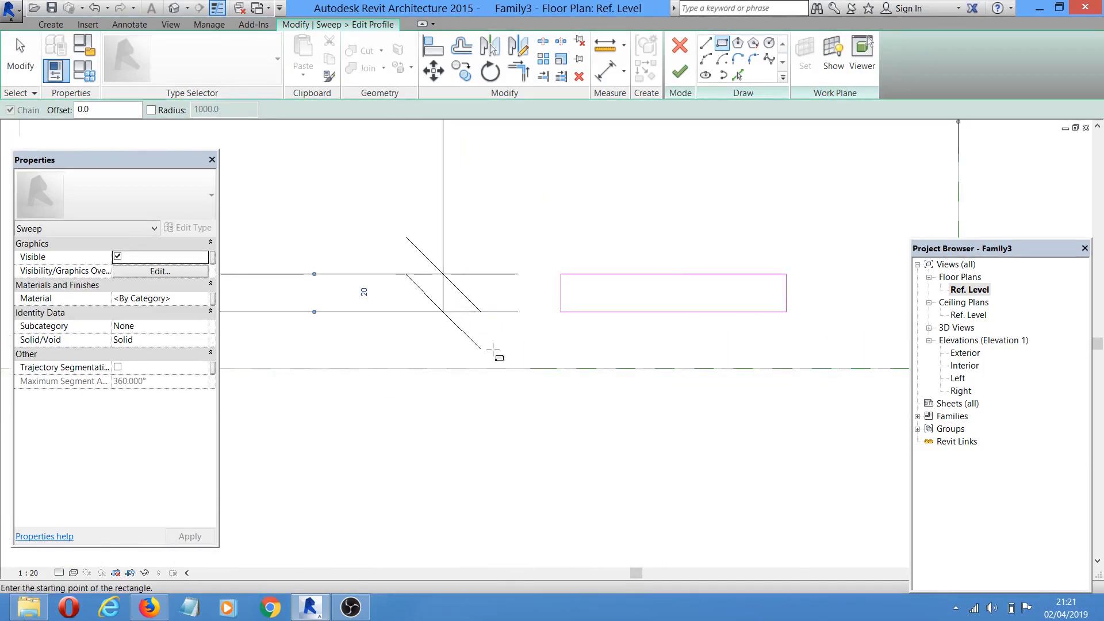
{"action": "scroll", "coordinate": [511, 328], "scroll_direction": "down", "scroll_amount": 5}
{"action": "right_click", "coordinate": [534, 245]}
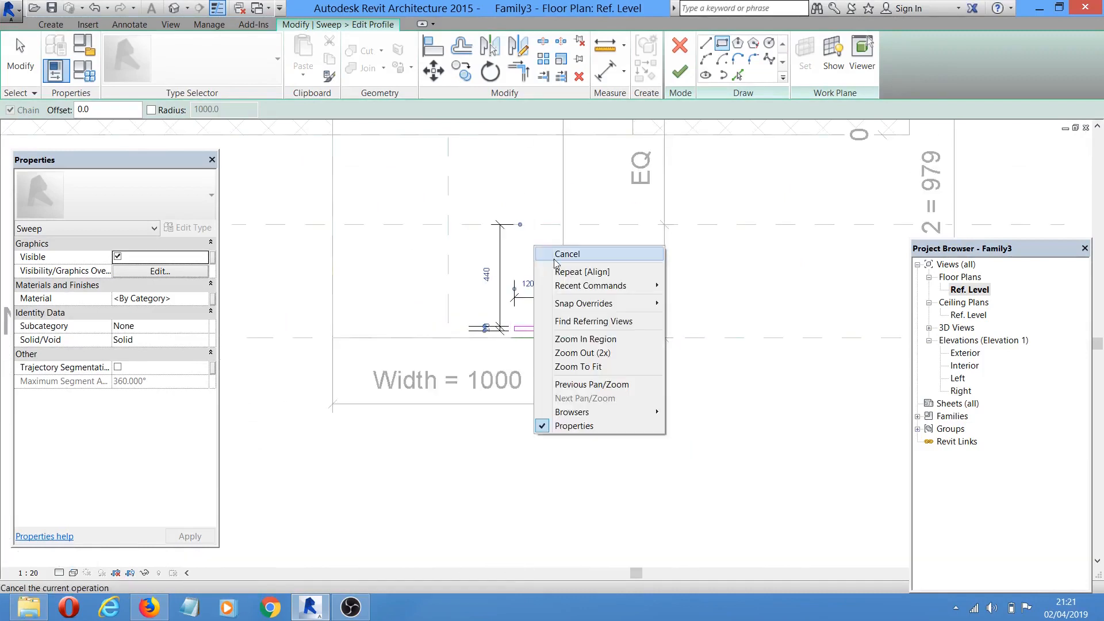
{"action": "left_click", "coordinate": [555, 256]}
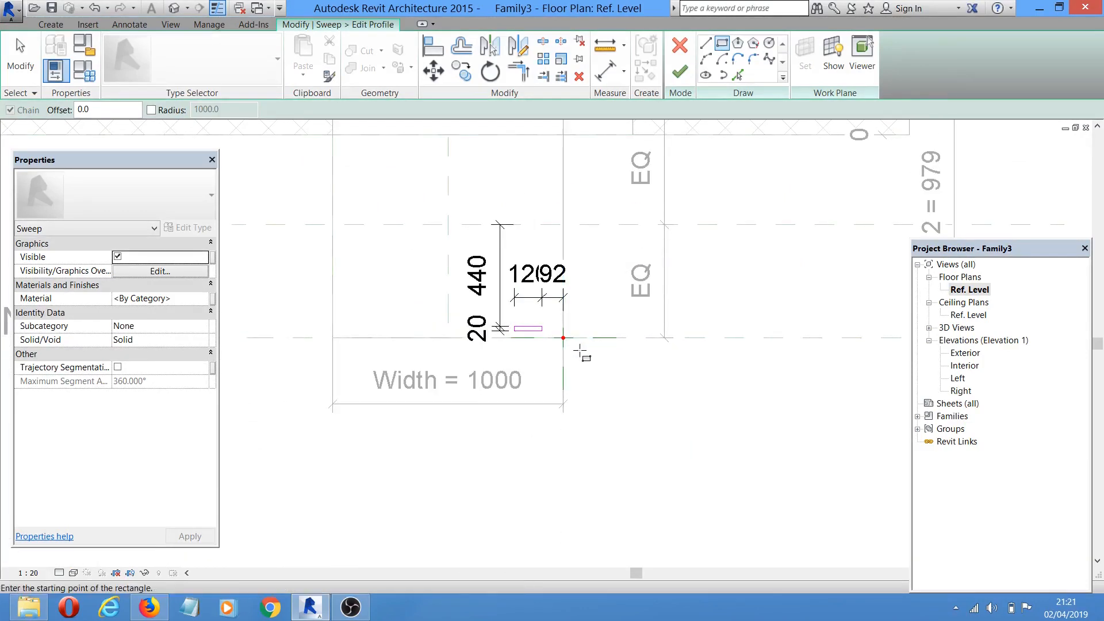
{"action": "key", "text": "Escape"}
{"action": "key", "text": "Escape"}
- Lock the profile rectangle's 120 width dimension and its 20 height dimension
{"action": "scroll", "coordinate": [532, 291], "scroll_direction": "up", "scroll_amount": 3}
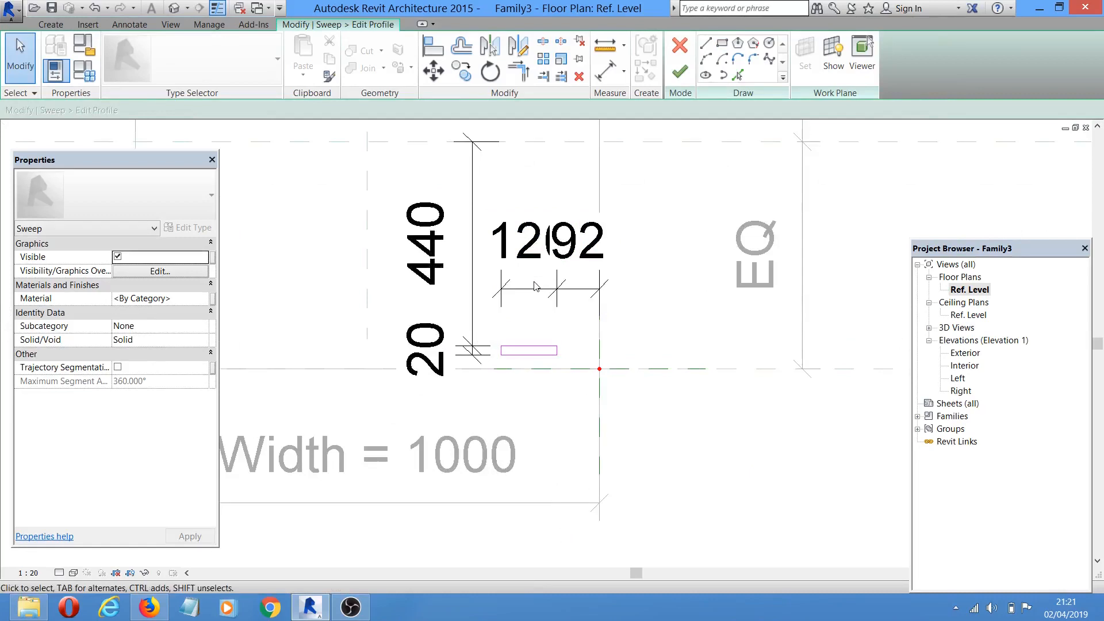
{"action": "left_click", "coordinate": [539, 290]}
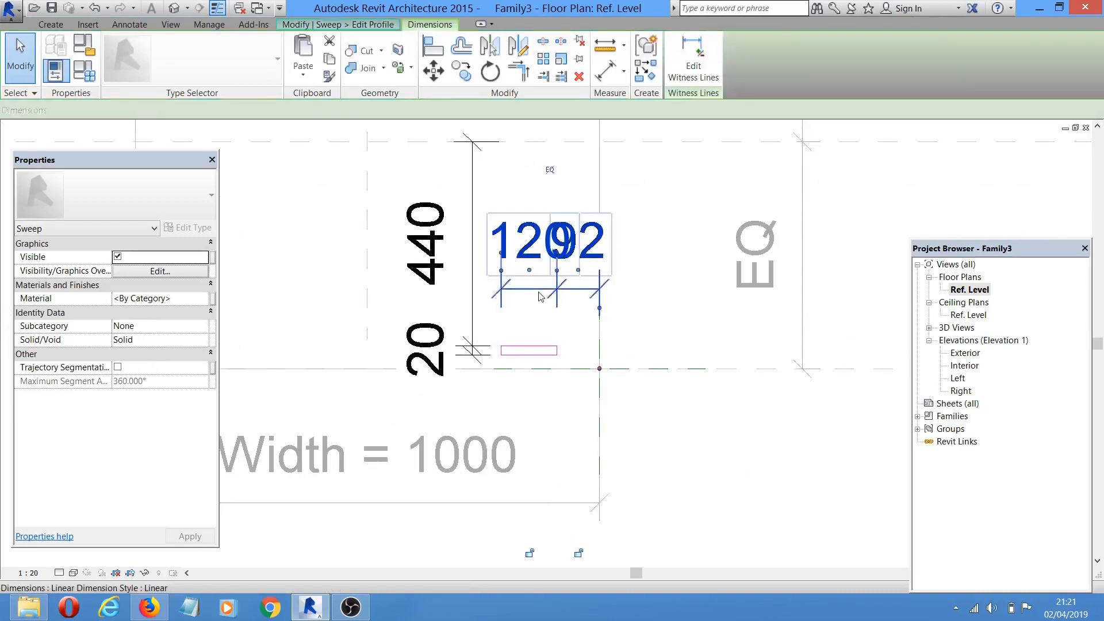
{"action": "left_click", "coordinate": [532, 555]}
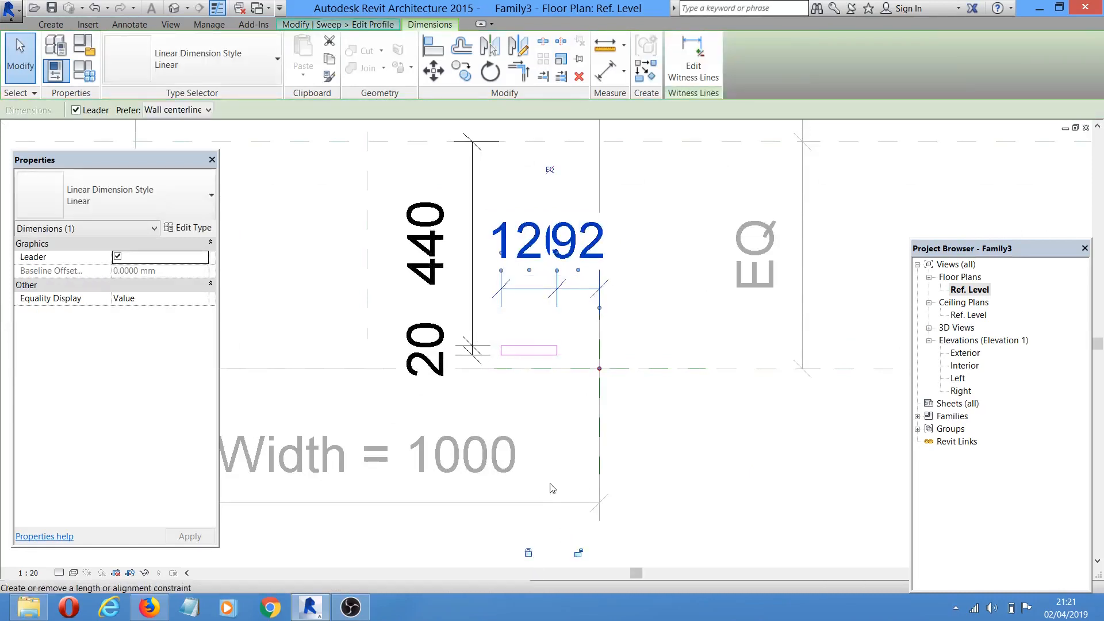
{"action": "left_click", "coordinate": [398, 314]}
{"action": "left_click", "coordinate": [456, 350]}
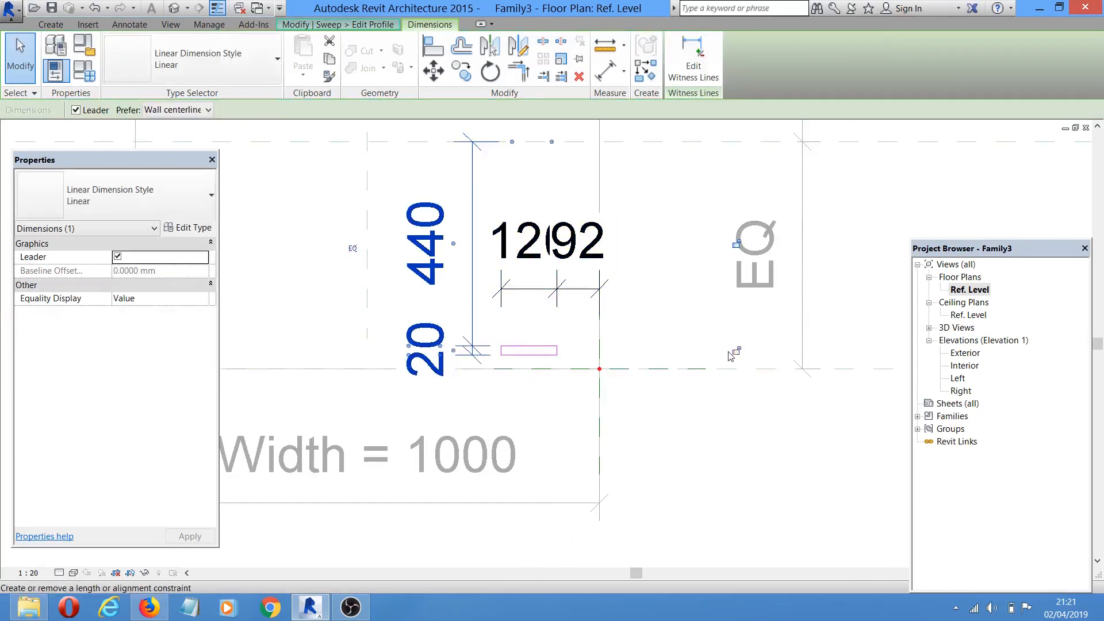
{"action": "left_click", "coordinate": [735, 352]}
{"action": "left_click", "coordinate": [656, 325]}
- Dimension the distance from the profile rectangle's right edge to the vertical reference plane, placing it below the profile
{"action": "middle_click_drag", "start_coordinate": [636, 324], "coordinate": [579, 315]}
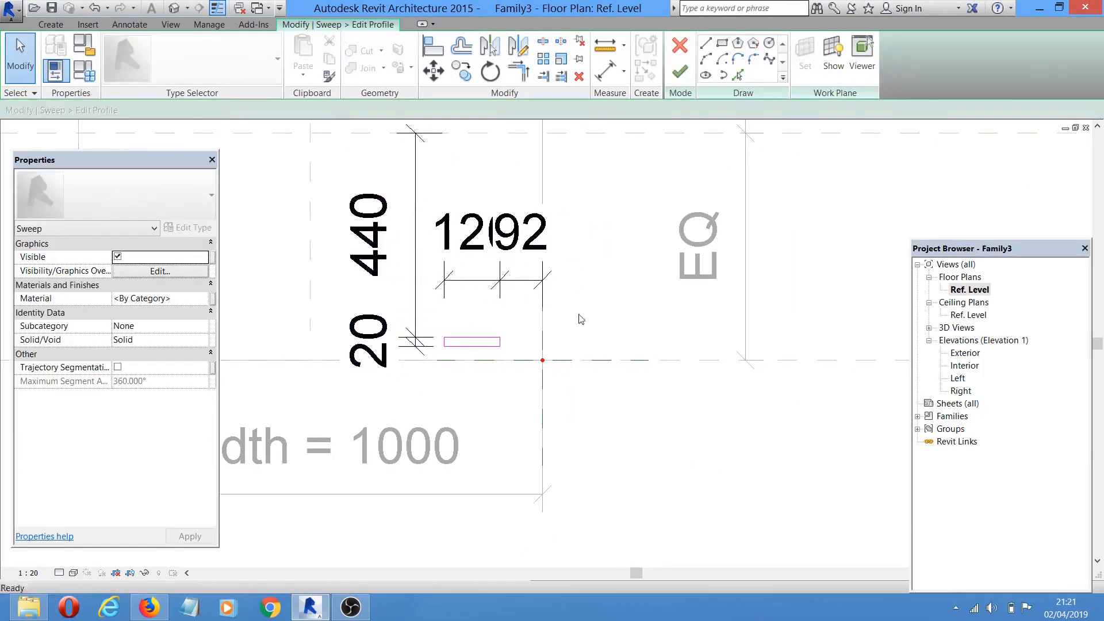
{"action": "middle_click_drag", "start_coordinate": [597, 412], "coordinate": [595, 427]}
{"action": "scroll", "coordinate": [445, 320], "scroll_direction": "up", "scroll_amount": 1}
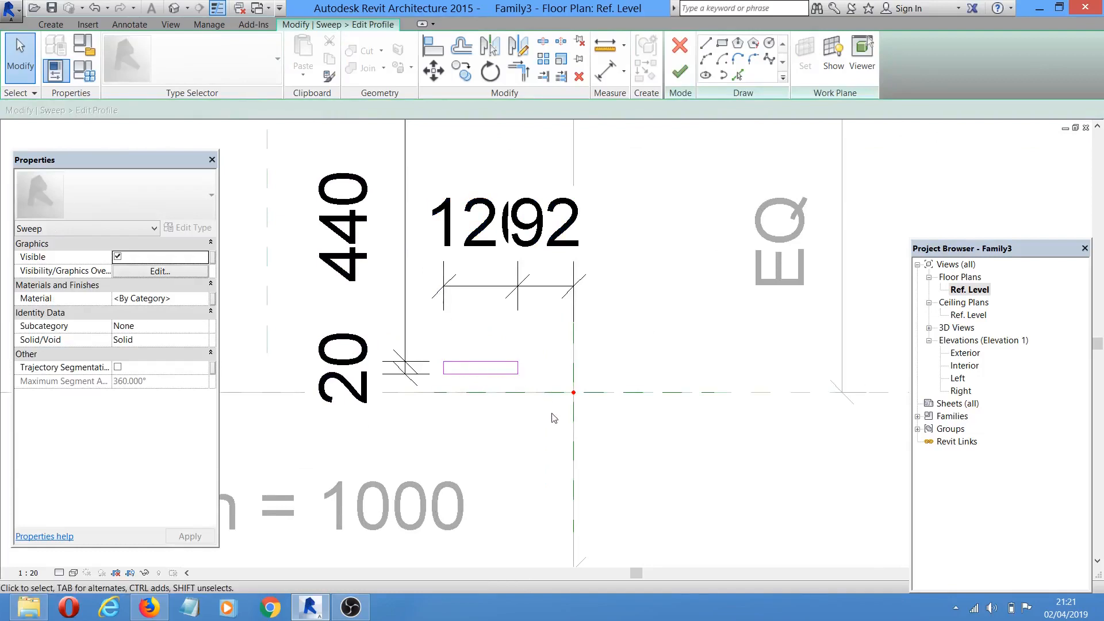
{"action": "key", "text": "d"}
{"action": "key", "text": "i"}
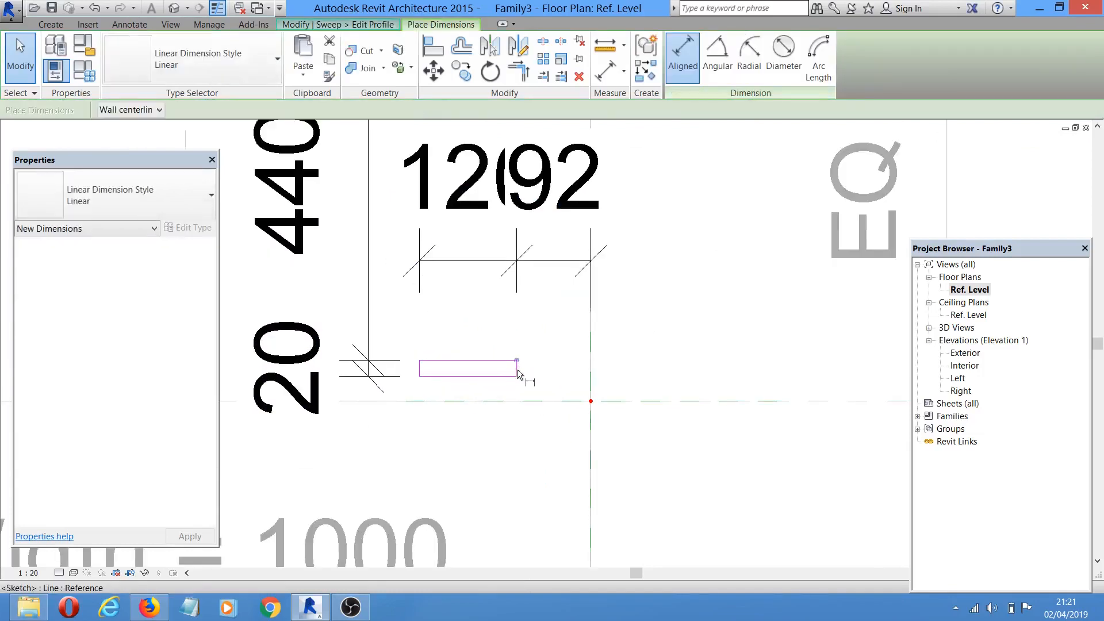
{"action": "scroll", "coordinate": [517, 369], "scroll_direction": "up", "scroll_amount": 3}
{"action": "scroll", "coordinate": [591, 351], "scroll_direction": "down", "scroll_amount": 1}
{"action": "scroll", "coordinate": [590, 352], "scroll_direction": "down", "scroll_amount": 2}
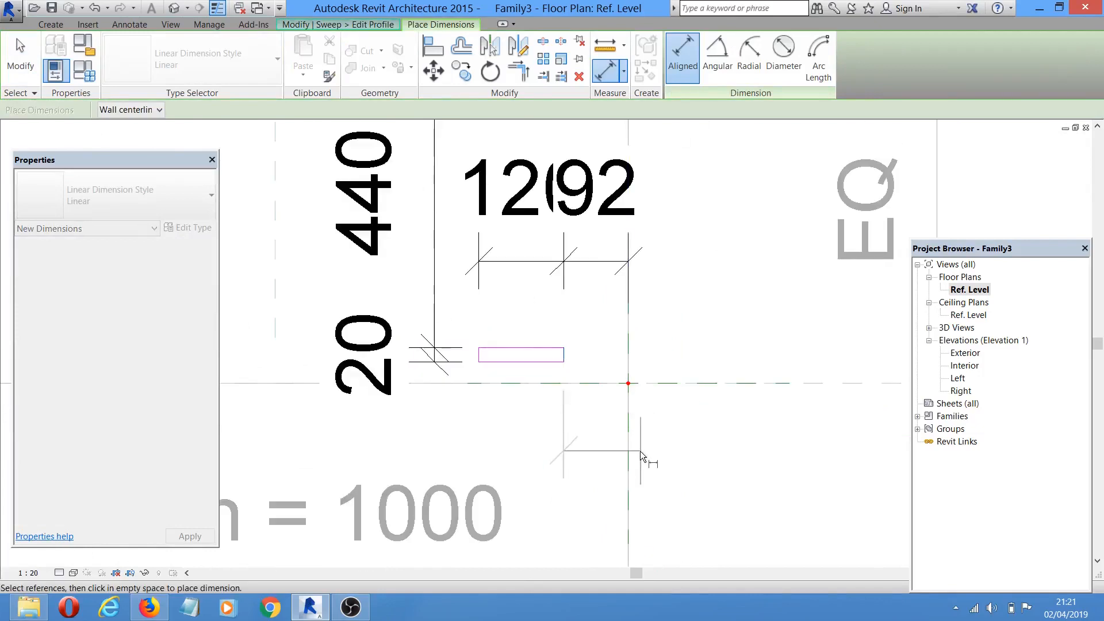
{"action": "left_click", "coordinate": [627, 460]}
{"action": "left_click", "coordinate": [585, 448]}
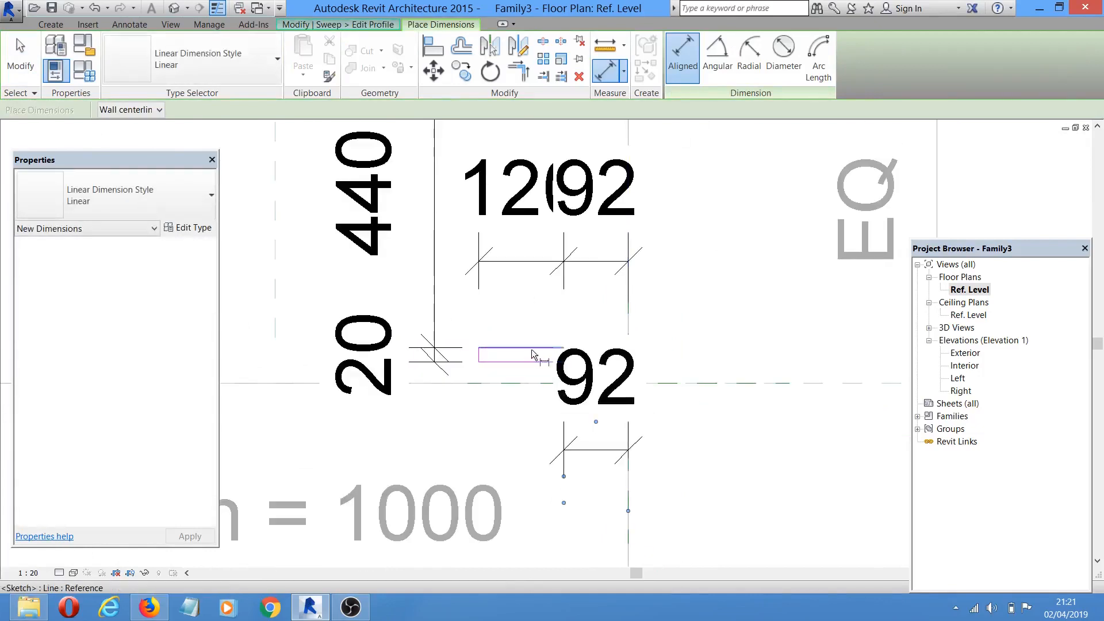
{"action": "key", "text": "Escape"}
{"action": "key", "text": "Escape"}
- Move the whole profile rectangle horizontally until its right edge meets the vertical reference plane
{"action": "left_click_drag", "start_coordinate": [520, 315], "coordinate": [601, 397]}
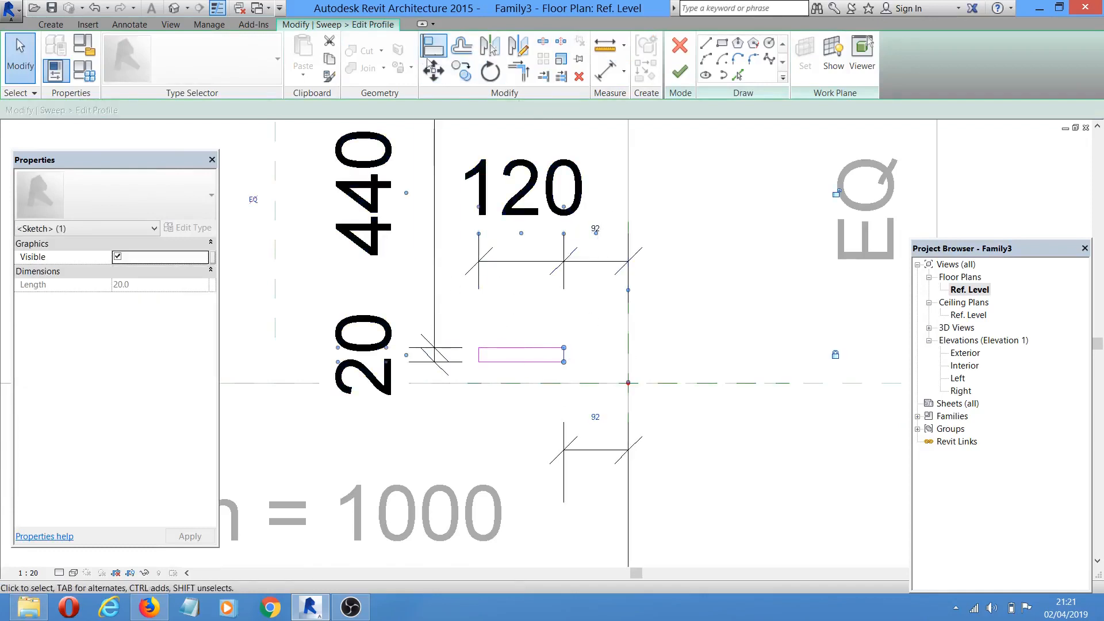
{"action": "left_click", "coordinate": [422, 278]}
{"action": "left_click_drag", "start_coordinate": [719, 416], "coordinate": [296, 310]}
{"action": "left_click", "coordinate": [434, 71]}
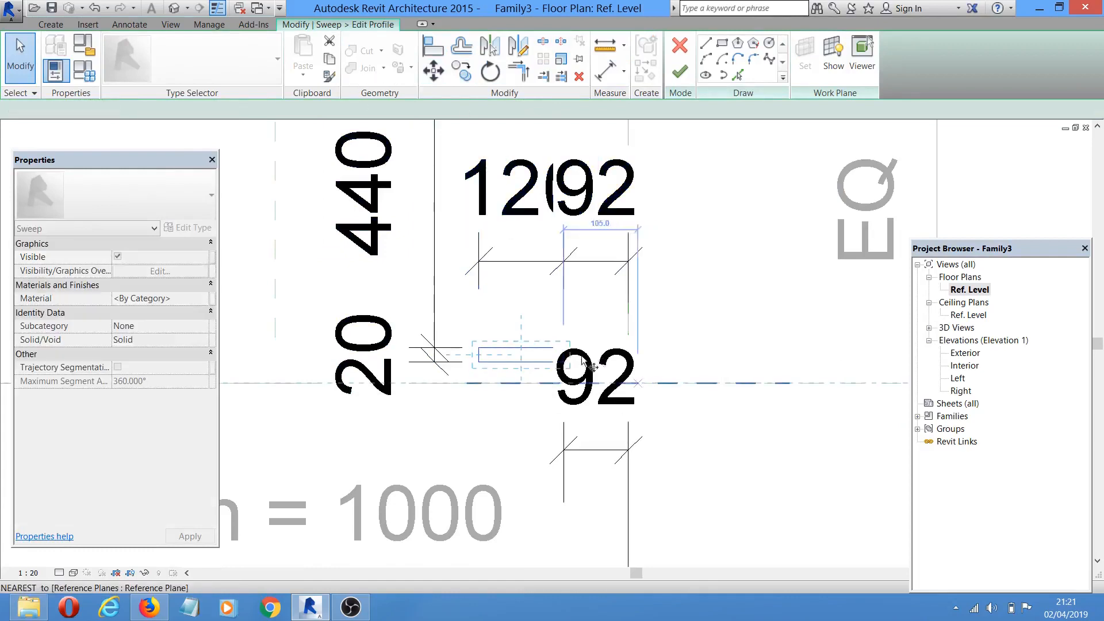
{"action": "scroll", "coordinate": [575, 364], "scroll_direction": "up", "scroll_amount": 1}
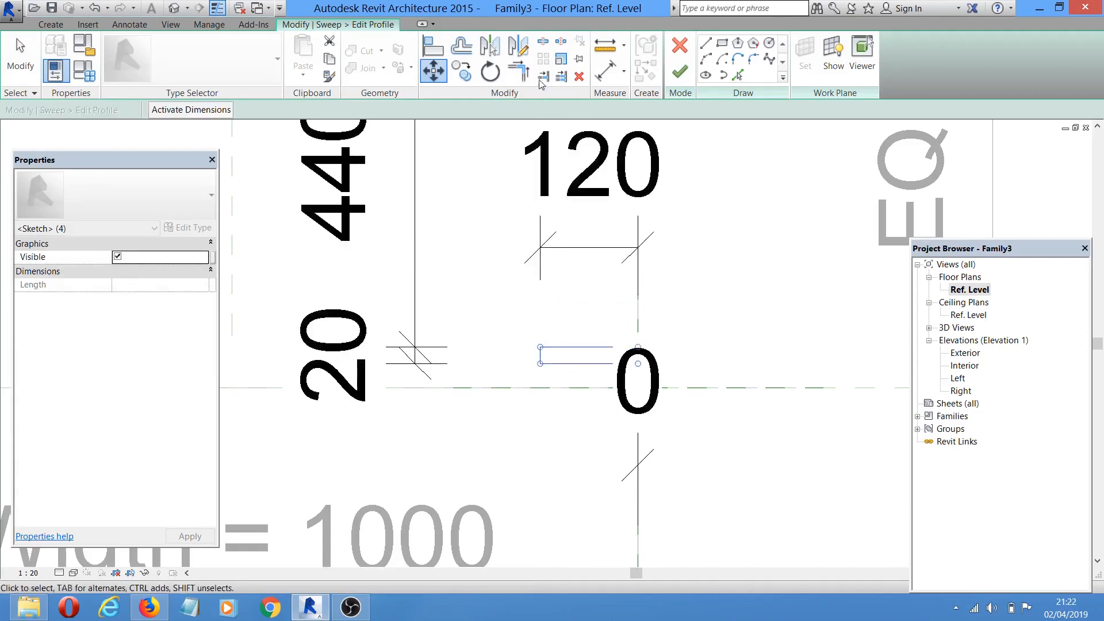
- Move the profile rectangle 20 mm horizontally so its right edge extends past the vertical reference plane
{"action": "left_click", "coordinate": [432, 72]}
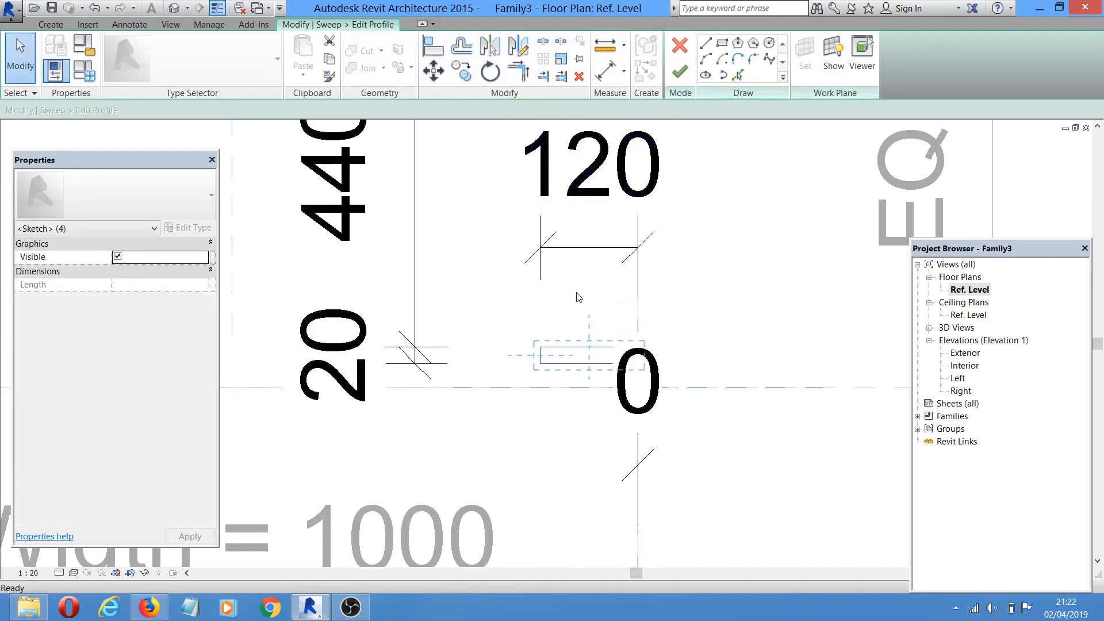
{"action": "left_click", "coordinate": [484, 309]}
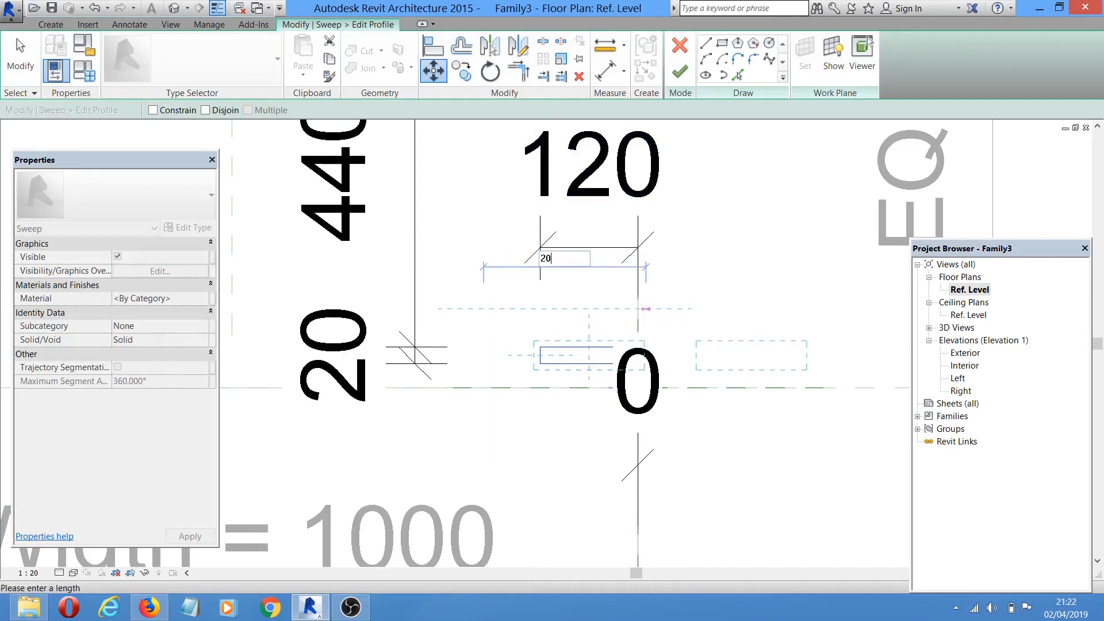
{"action": "type", "text": "20"}
{"action": "key", "text": "Return"}
{"action": "middle_click_drag", "start_coordinate": [668, 322], "coordinate": [667, 377]}
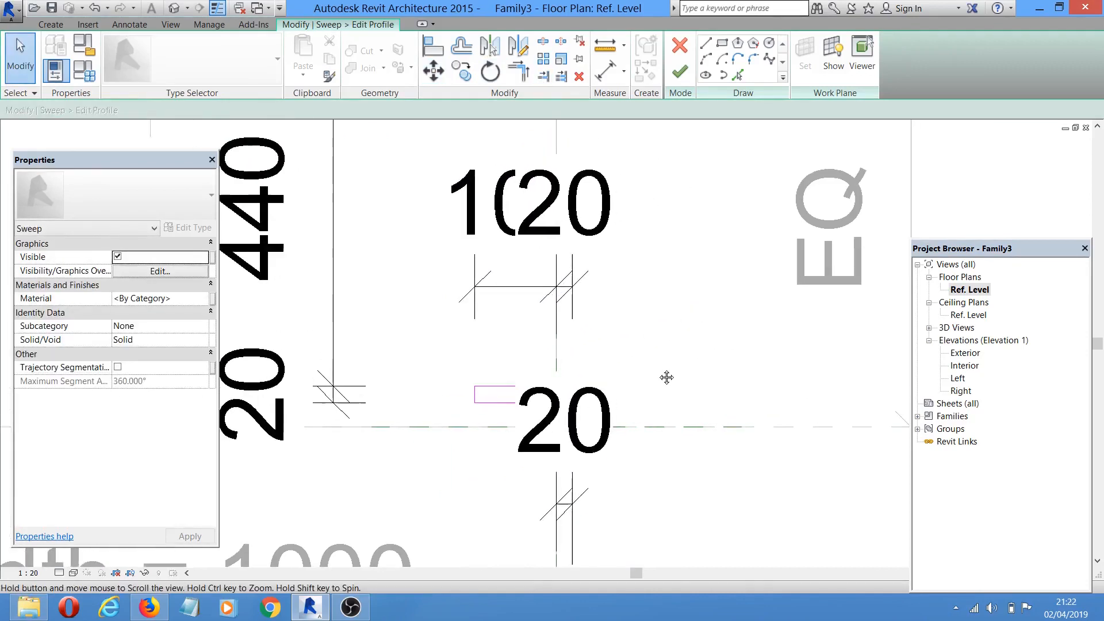
- Set the view scale to 1 : 5
{"action": "left_click", "coordinate": [601, 450]}
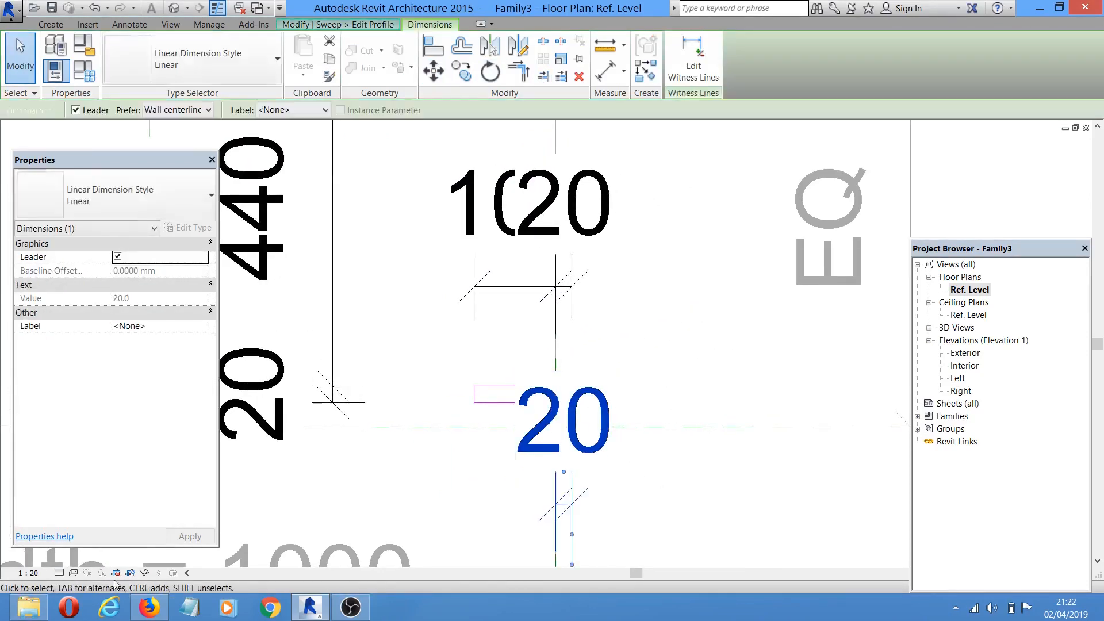
{"action": "left_click", "coordinate": [45, 574]}
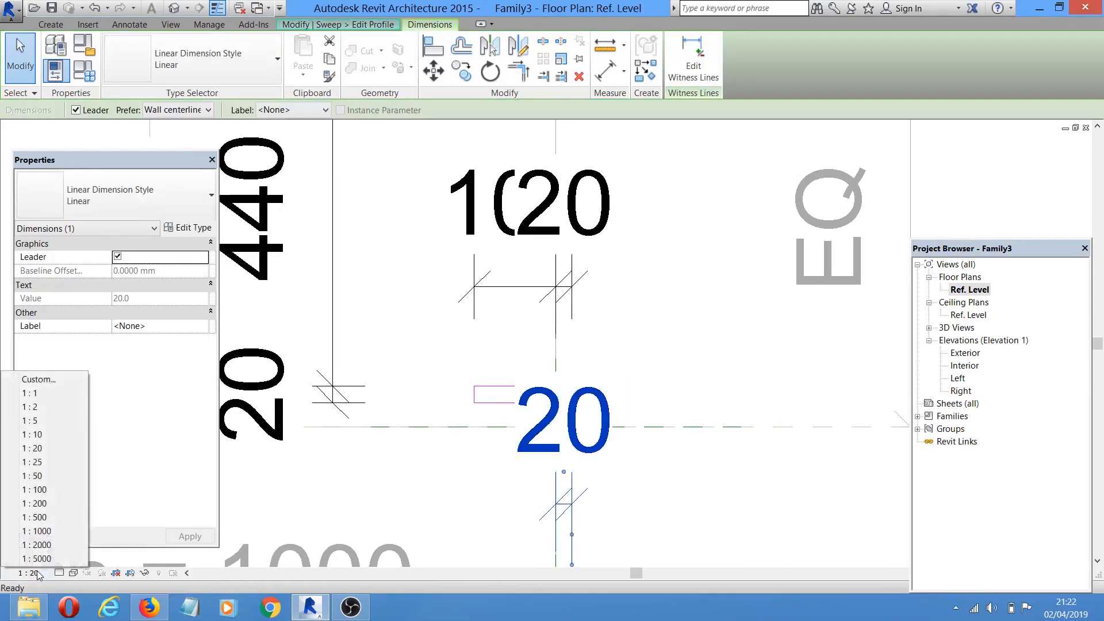
{"action": "left_click", "coordinate": [49, 421]}
{"action": "key", "text": "Escape"}
- Add an aligned dimension above the profile between the vertical reference plane and the rectangle's right edge
{"action": "middle_click_drag", "start_coordinate": [642, 391], "coordinate": [663, 324]}
{"action": "key", "text": "d"}
{"action": "key", "text": "i"}
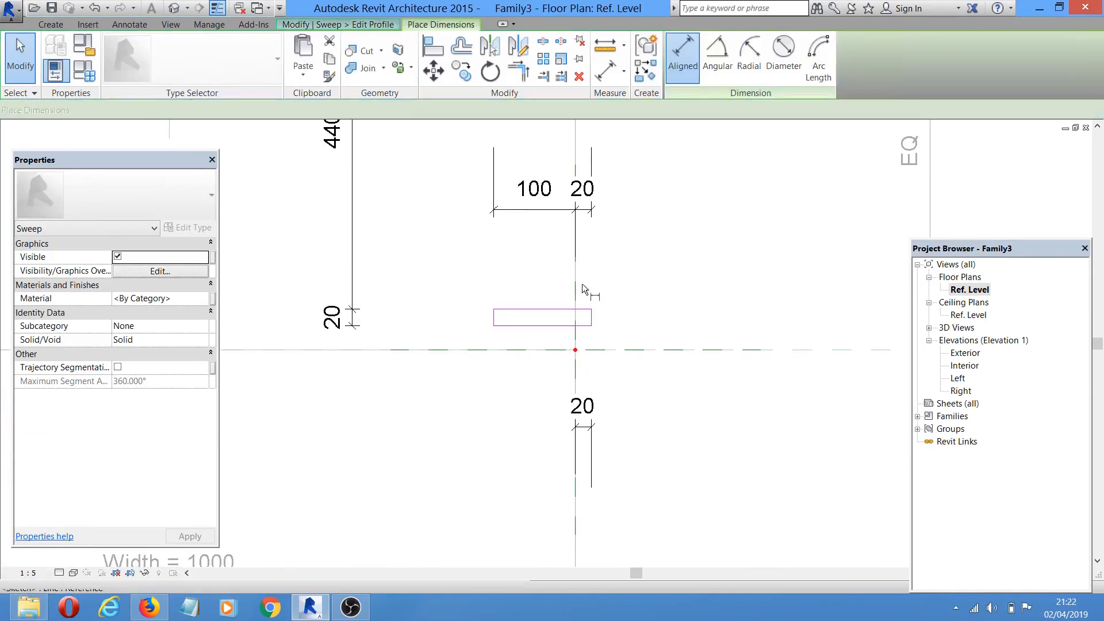
{"action": "scroll", "coordinate": [582, 285], "scroll_direction": "up", "scroll_amount": 2}
{"action": "scroll", "coordinate": [569, 373], "scroll_direction": "down", "scroll_amount": 3}
{"action": "scroll", "coordinate": [570, 409], "scroll_direction": "up", "scroll_amount": 1}
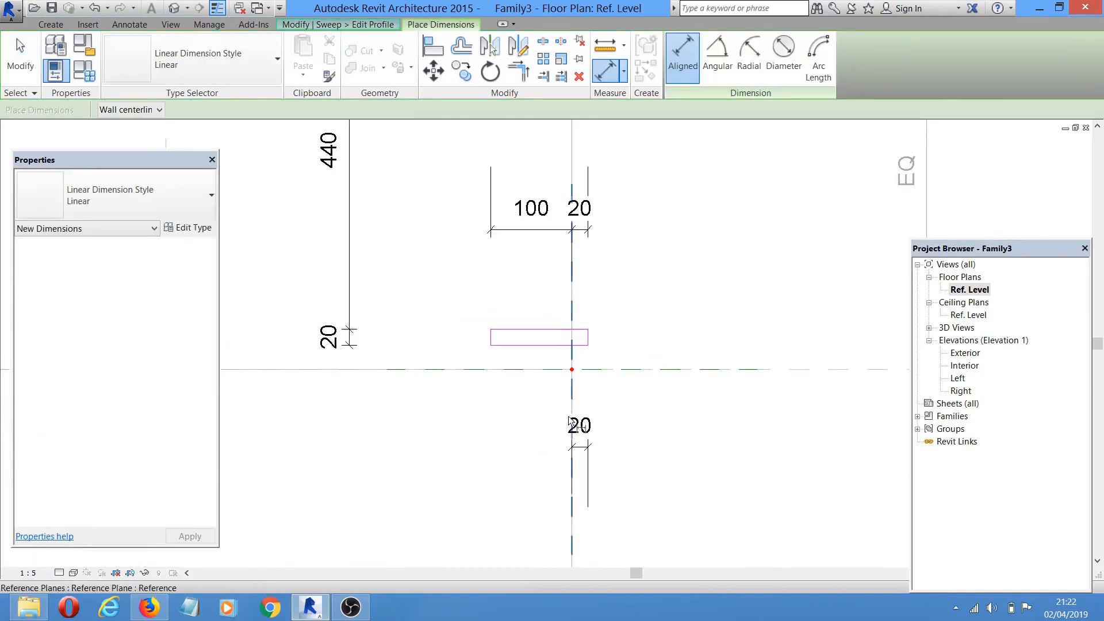
{"action": "left_click", "coordinate": [571, 392]}
{"action": "scroll", "coordinate": [593, 340], "scroll_direction": "up", "scroll_amount": 1}
{"action": "left_click", "coordinate": [593, 340]}
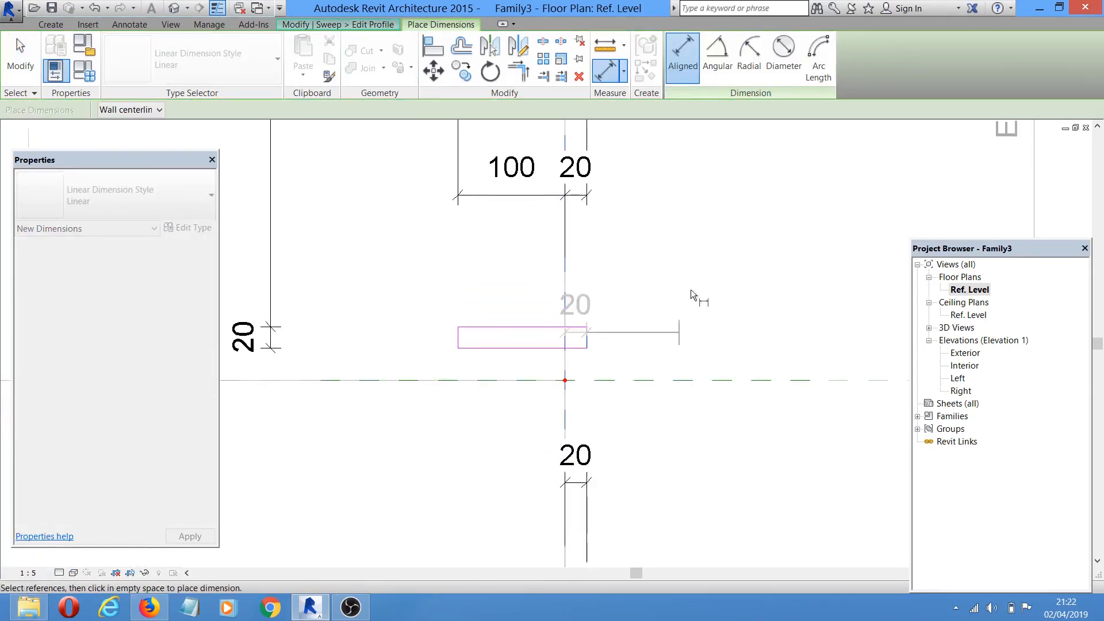
{"action": "left_click", "coordinate": [715, 290]}
{"action": "scroll", "coordinate": [604, 318], "scroll_direction": "down", "scroll_amount": 3}
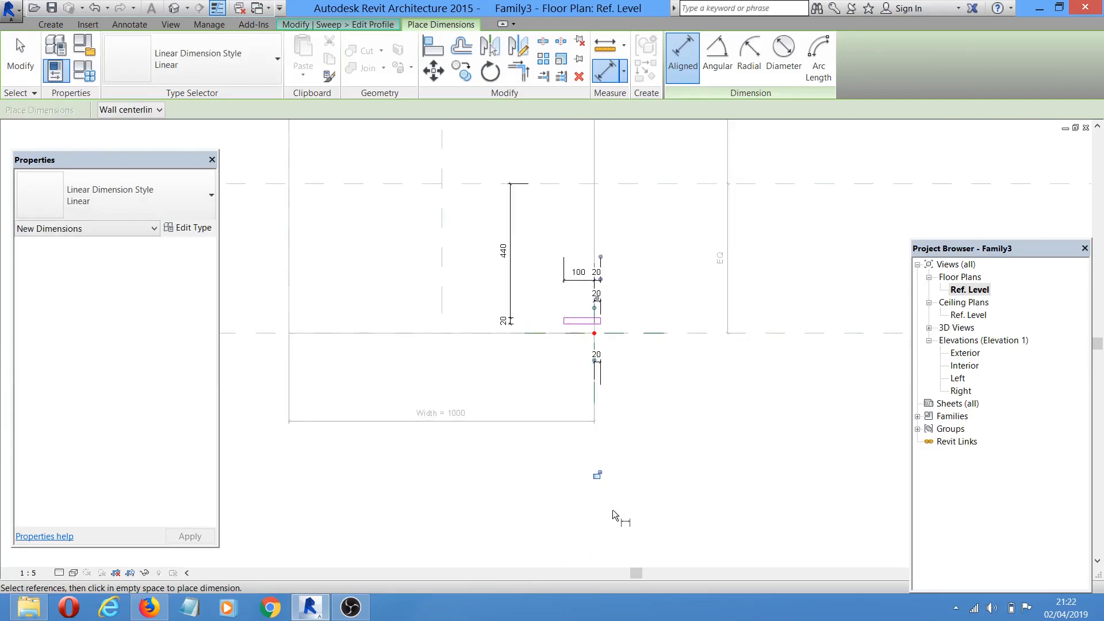
{"action": "middle_click_drag", "start_coordinate": [660, 399], "coordinate": [612, 475]}
{"action": "scroll", "coordinate": [572, 342], "scroll_direction": "up", "scroll_amount": 1}
{"action": "right_click", "coordinate": [584, 320]}
{"action": "left_click", "coordinate": [607, 329]}
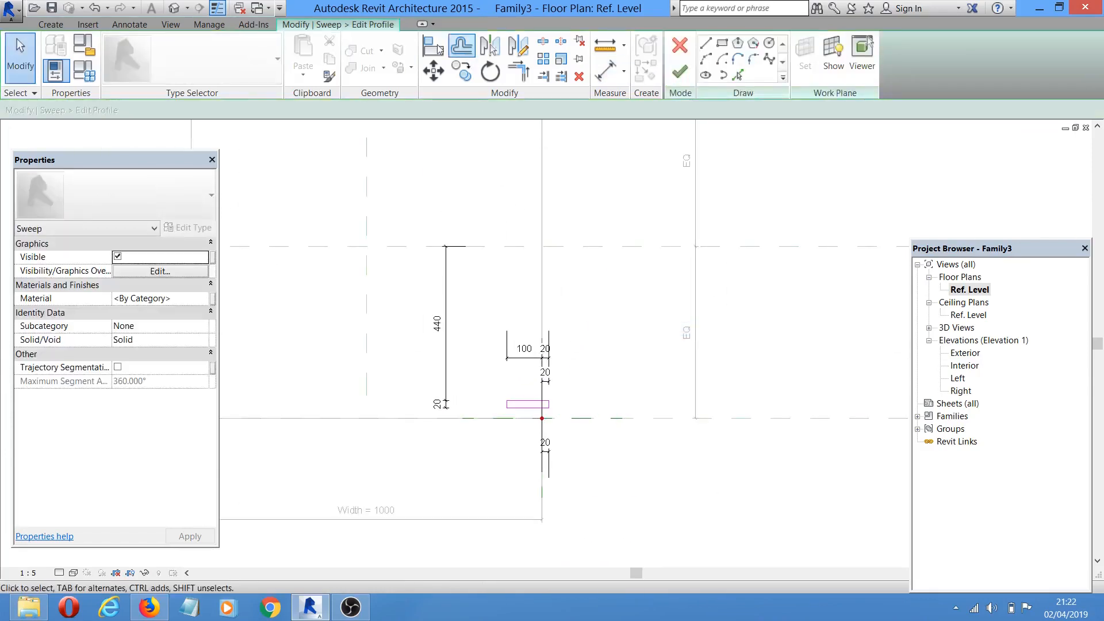
- Align the profile rectangle's bottom edge to the horizontal reference plane and try to lock the alignment
{"action": "key", "text": "a"}
{"action": "key", "text": "l"}
{"action": "scroll", "coordinate": [483, 402], "scroll_direction": "up", "scroll_amount": 4}
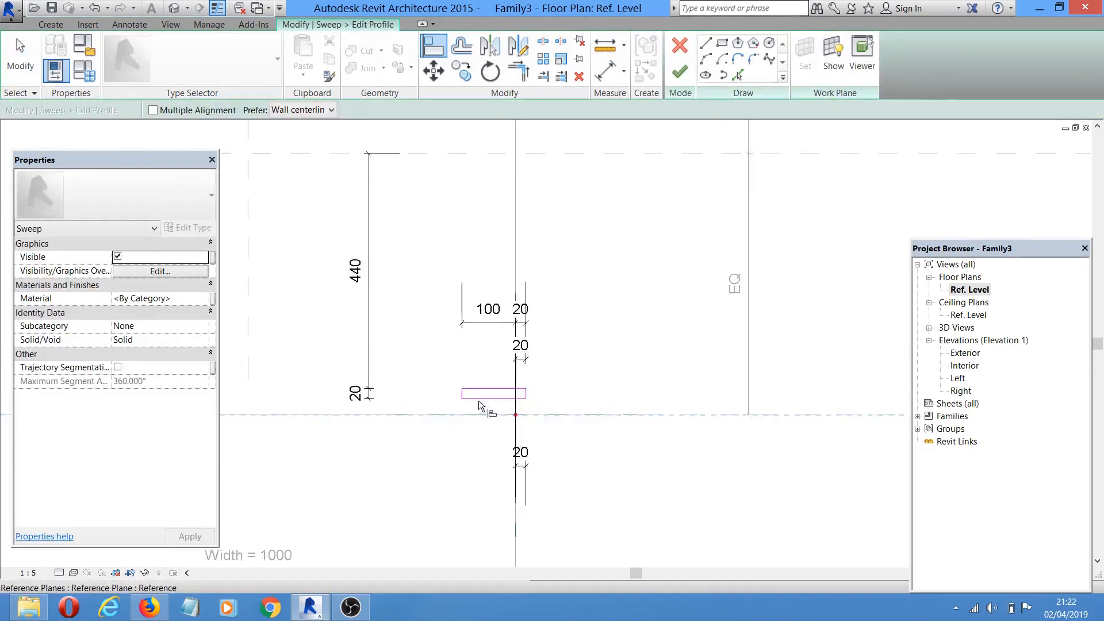
{"action": "left_click", "coordinate": [488, 397]}
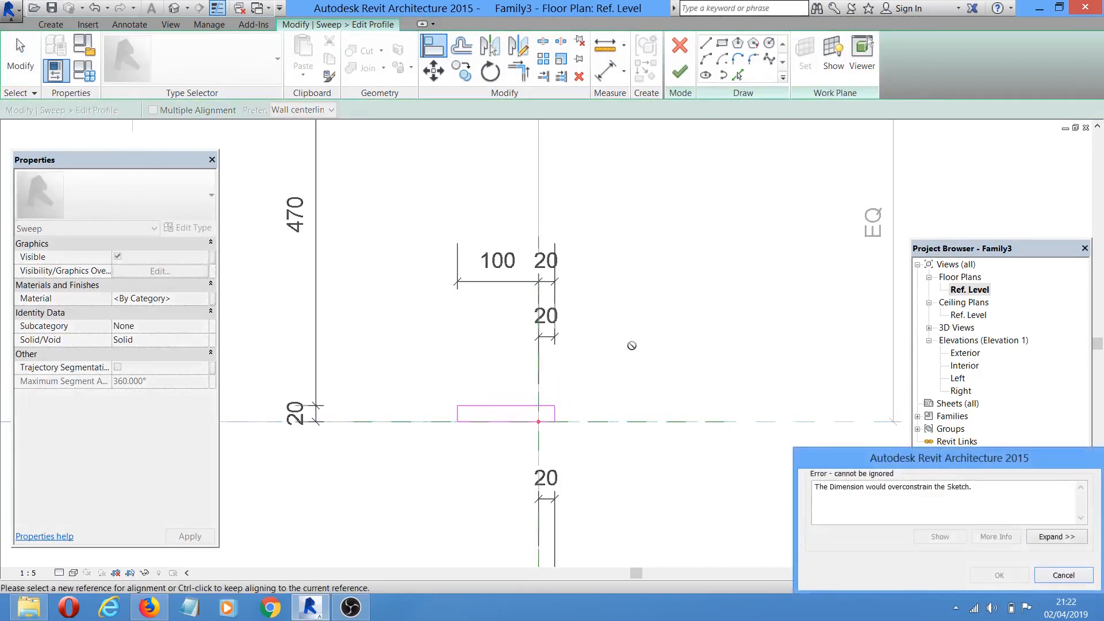
{"action": "left_click", "coordinate": [1065, 574]}
{"action": "right_click", "coordinate": [609, 292]}
{"action": "left_click", "coordinate": [618, 298]}
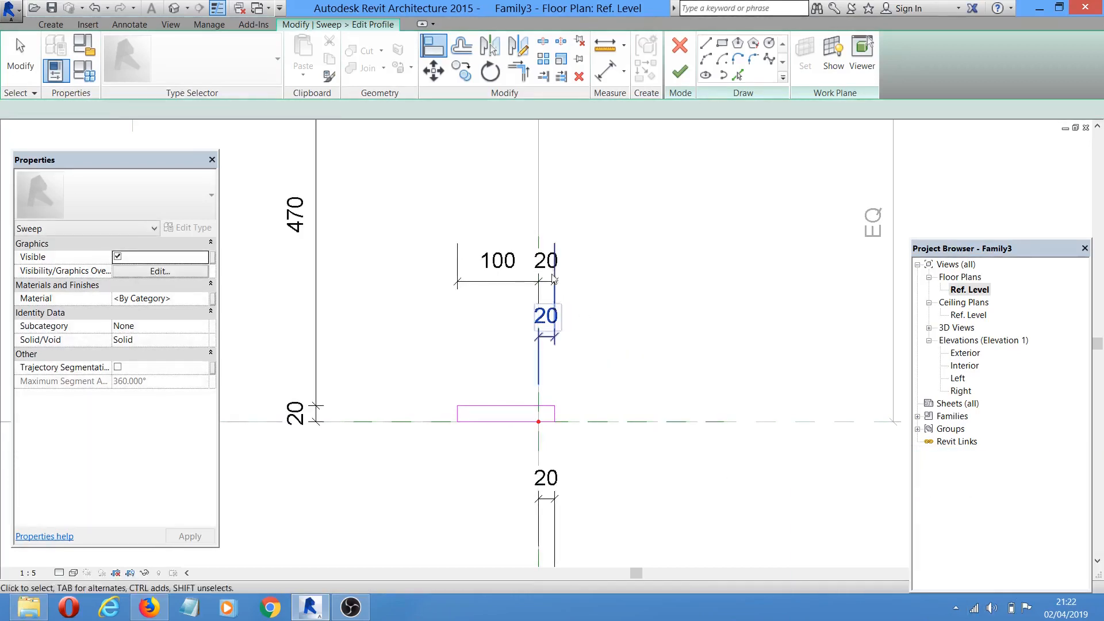
- Delete the two-segment horizontal dimension string (100 and 20) above the profile rectangle
{"action": "left_click", "coordinate": [517, 286]}
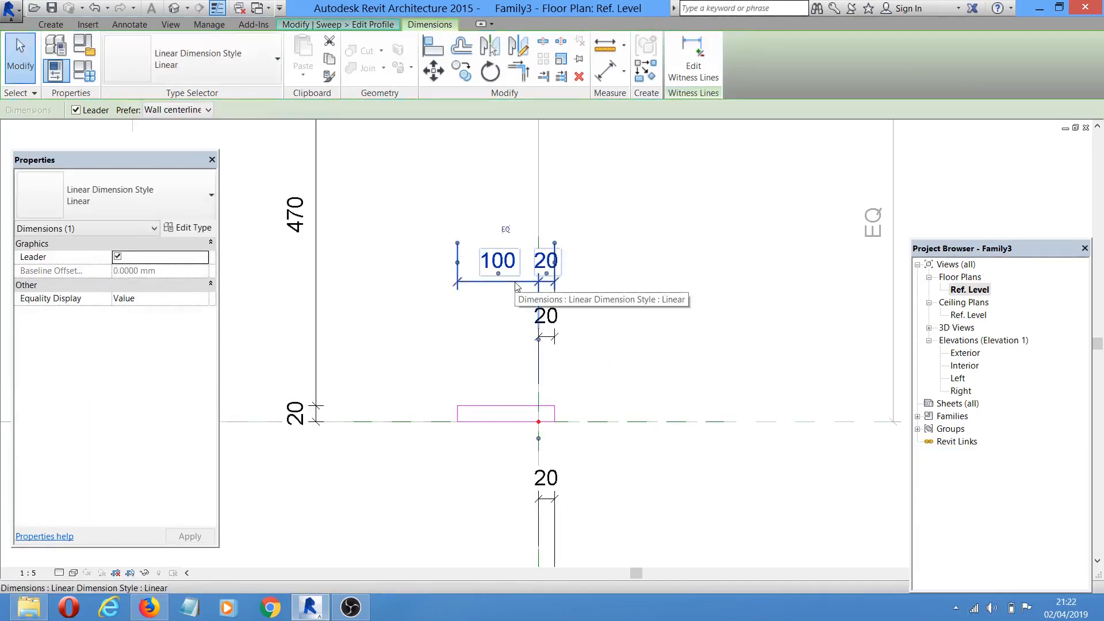
{"action": "key", "text": "Delete"}
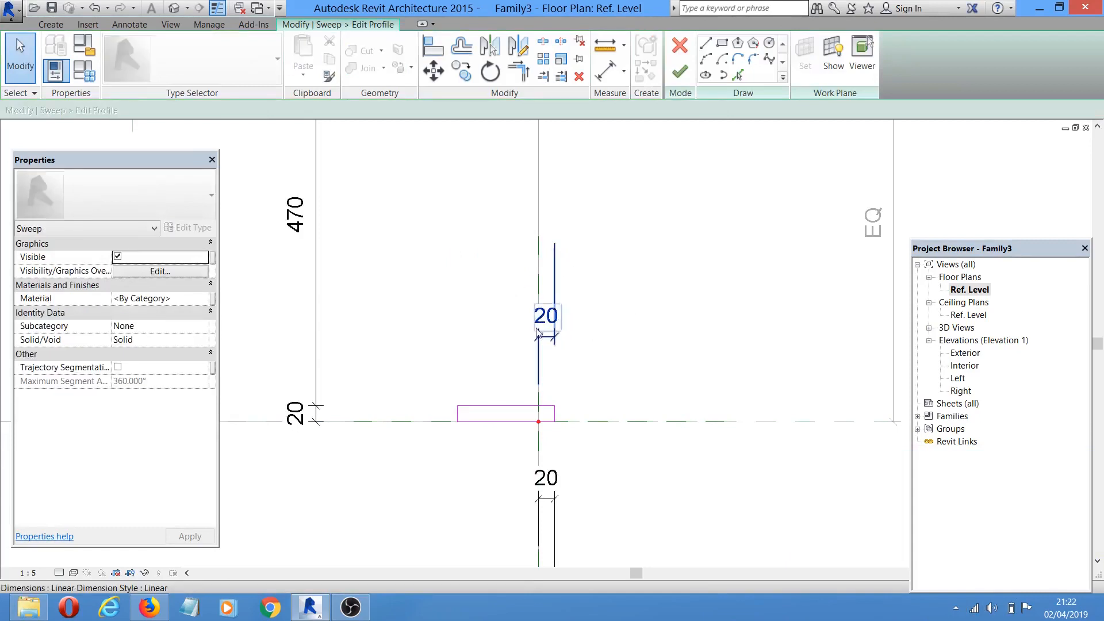
{"action": "left_click", "coordinate": [547, 323]}
{"action": "left_click", "coordinate": [663, 343]}
- Move the profile rectangle 40 mm straight up, away from the horizontal reference plane
{"action": "middle_click_drag", "start_coordinate": [596, 382], "coordinate": [588, 298]}
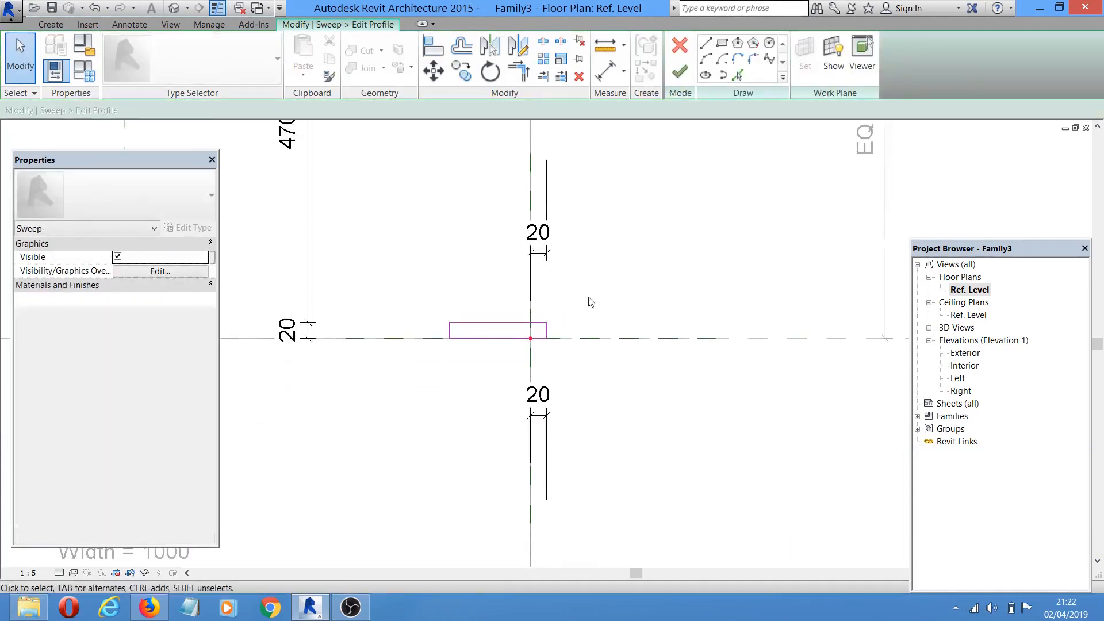
{"action": "scroll", "coordinate": [540, 309], "scroll_direction": "up", "scroll_amount": 1}
{"action": "scroll", "coordinate": [546, 330], "scroll_direction": "up", "scroll_amount": 1}
{"action": "mouse_move", "coordinate": [316, 275]}
{"action": "left_mouse_down"}
{"action": "mouse_move", "coordinate": [811, 424]}
{"action": "mouse_move", "coordinate": [784, 416]}
{"action": "left_mouse_up"}
{"action": "left_click", "coordinate": [425, 72]}
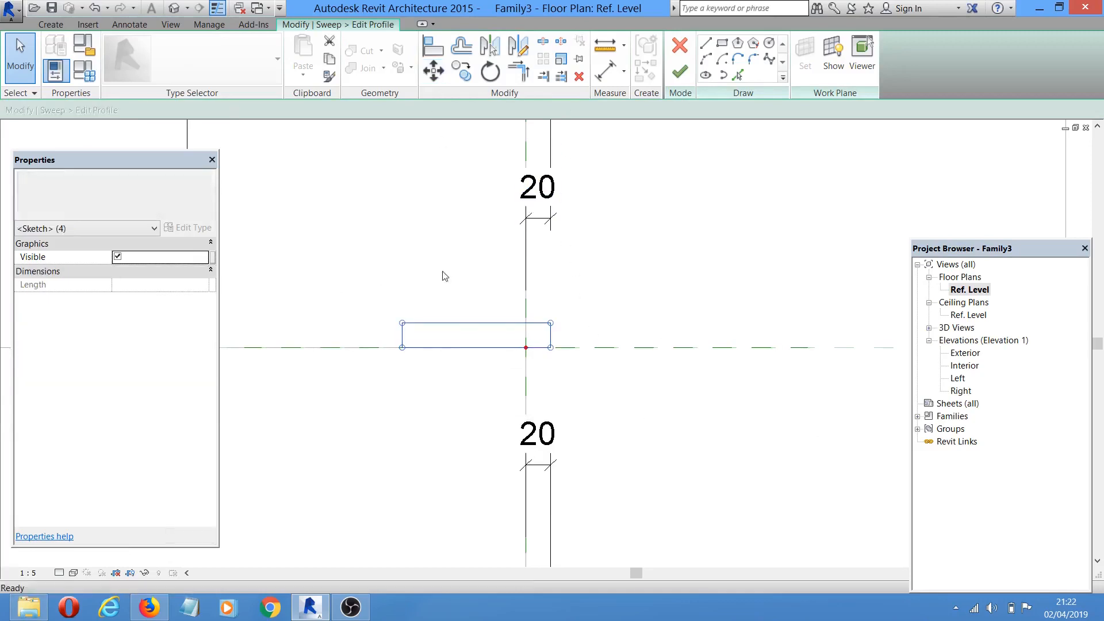
{"action": "left_click", "coordinate": [446, 322]}
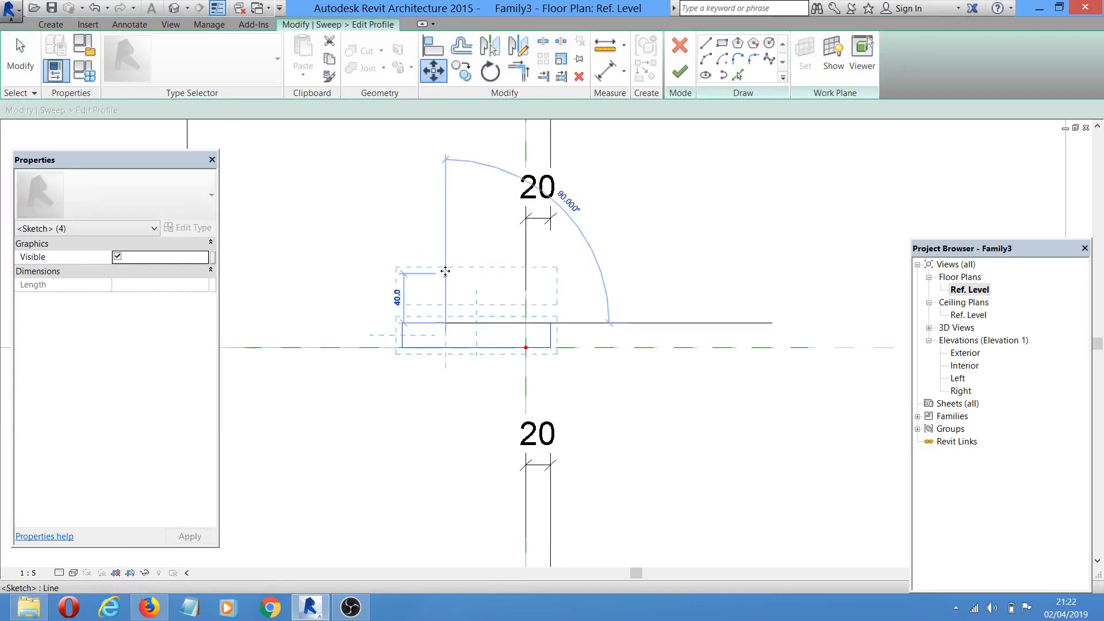
{"action": "left_click", "coordinate": [446, 272]}
{"action": "left_click", "coordinate": [690, 287]}
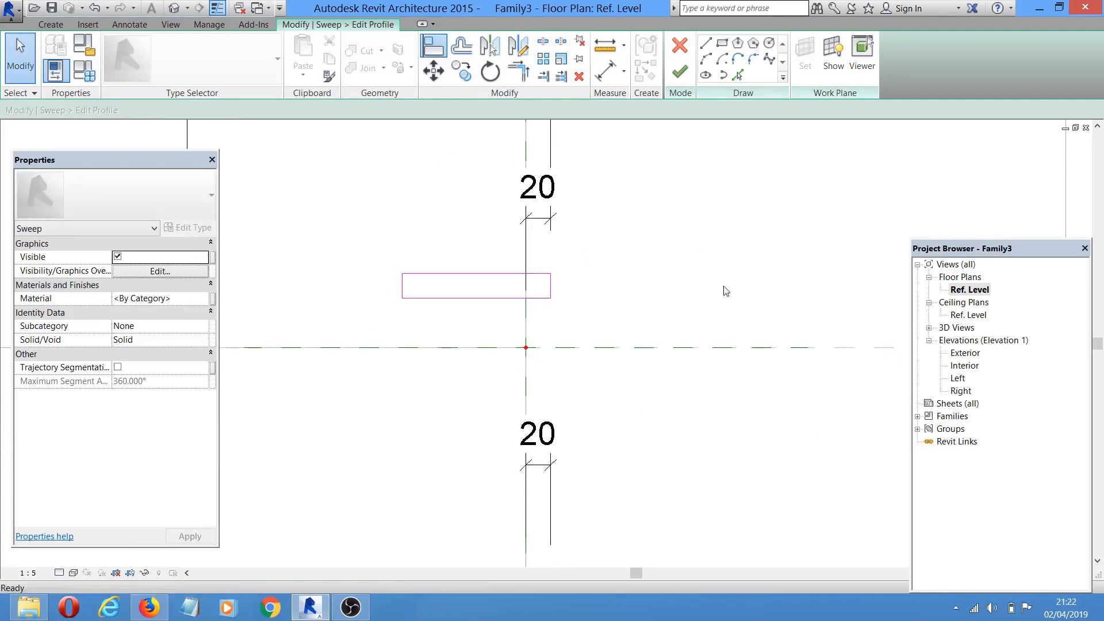
- Realign the rectangle's bottom edge to the horizontal reference plane, try locking it again, and leave the Align tool
{"action": "key", "text": "a"}
{"action": "key", "text": "l"}
{"action": "left_click", "coordinate": [728, 346]}
{"action": "left_click", "coordinate": [469, 298]}
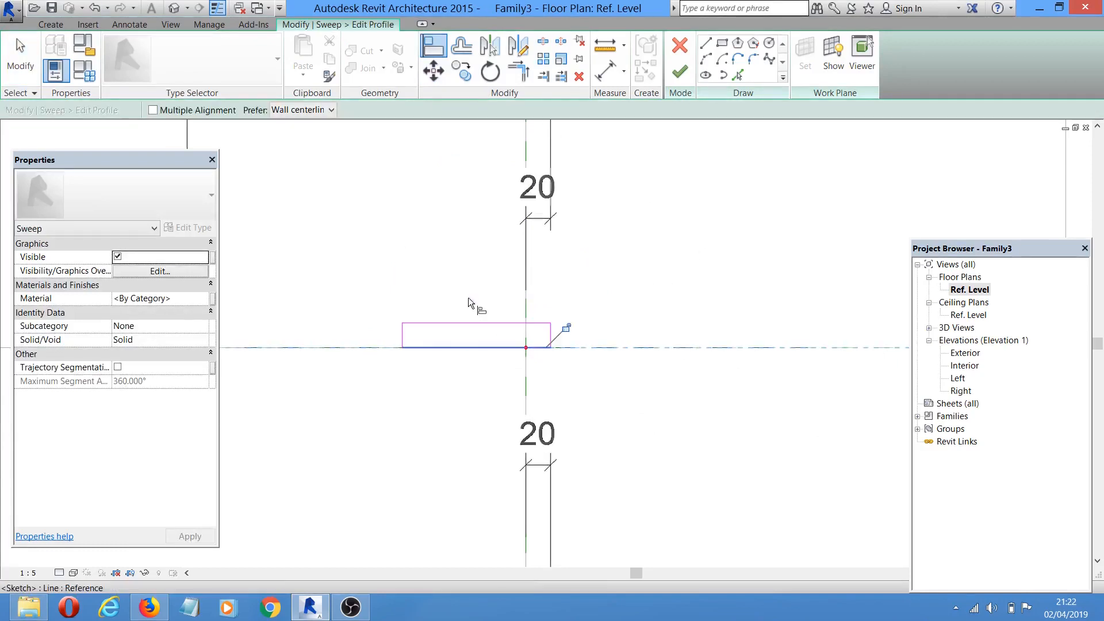
{"action": "left_click", "coordinate": [566, 327]}
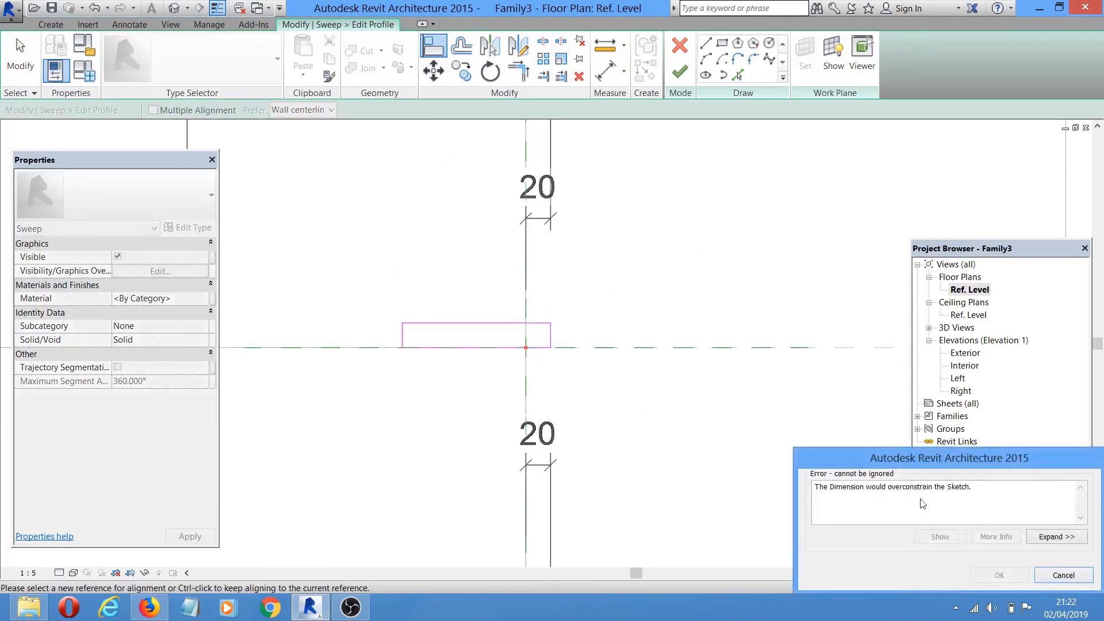
{"action": "left_click", "coordinate": [1089, 572]}
{"action": "scroll", "coordinate": [640, 271], "scroll_direction": "down", "scroll_amount": 2}
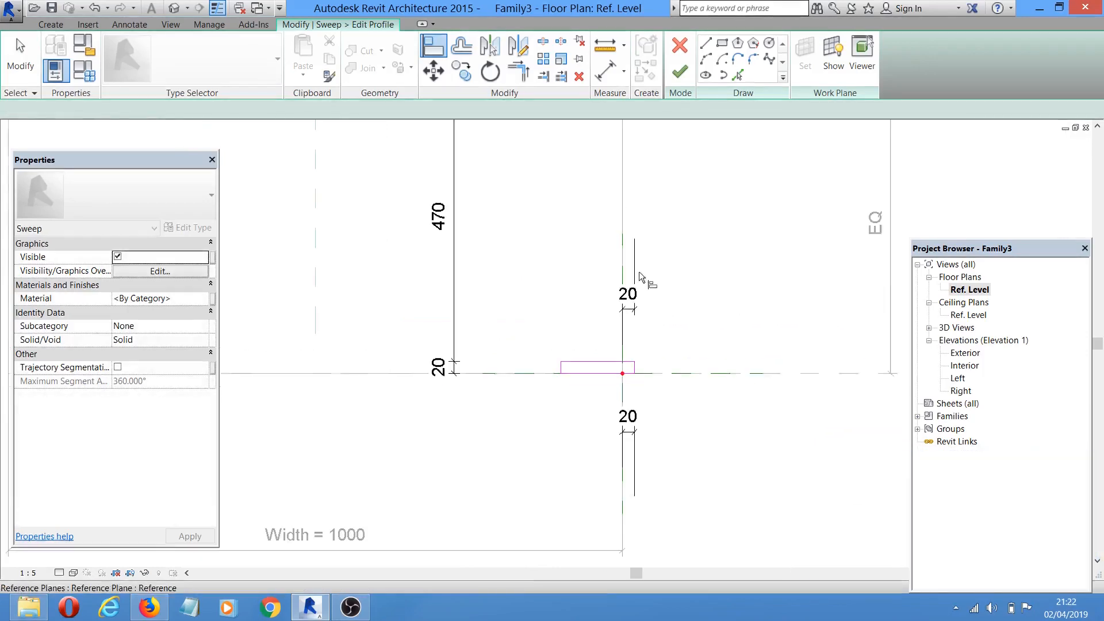
{"action": "right_click", "coordinate": [681, 271]}
{"action": "left_click", "coordinate": [695, 280]}
- Delete the vertical dimension string beside the profile and the two horizontal 20 dimensions above and below it
{"action": "left_click", "coordinate": [457, 259]}
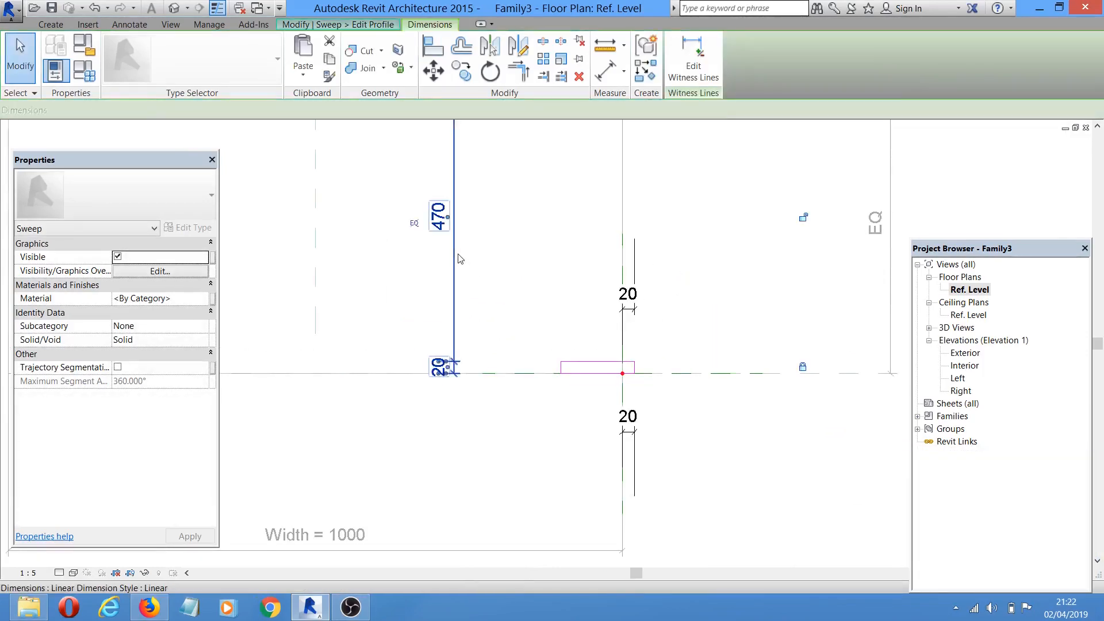
{"action": "key", "text": "Delete"}
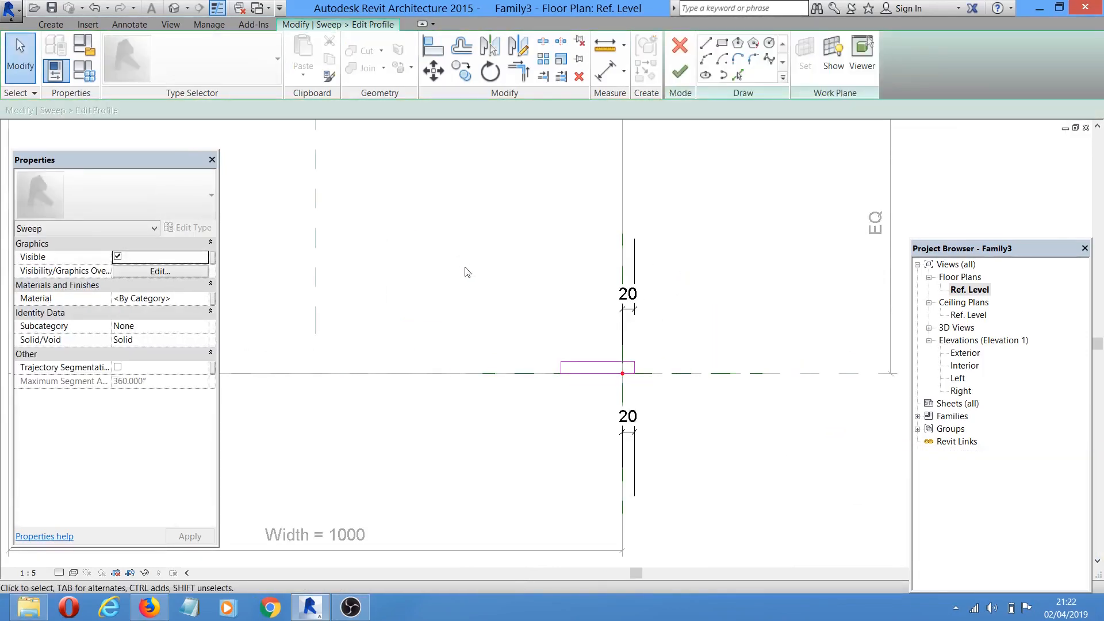
{"action": "left_click", "coordinate": [633, 309]}
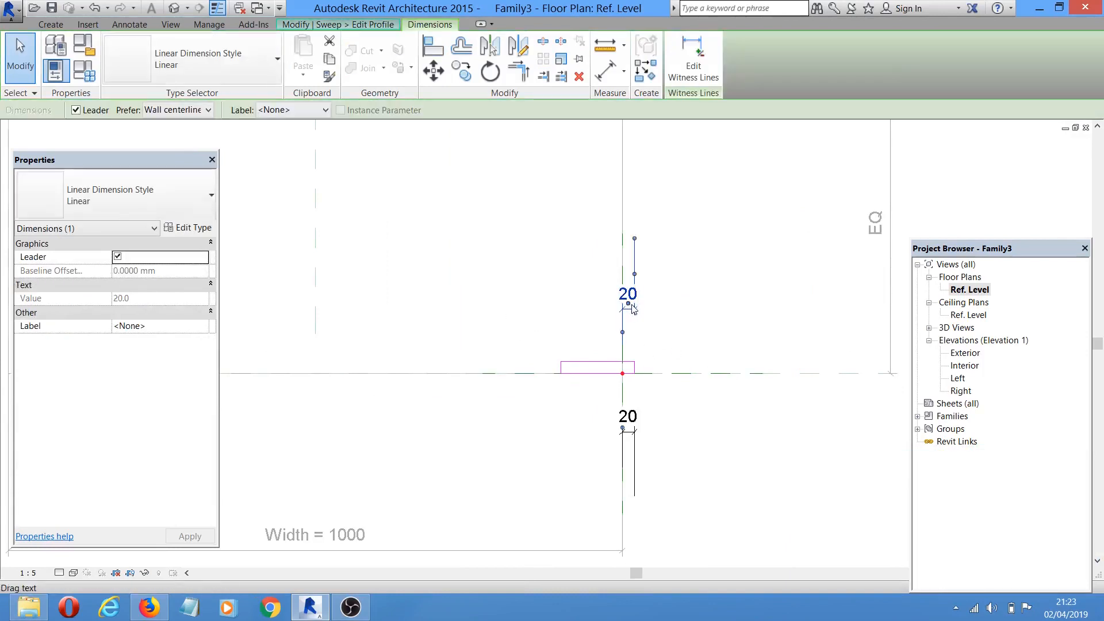
{"action": "key", "text": "Delete"}
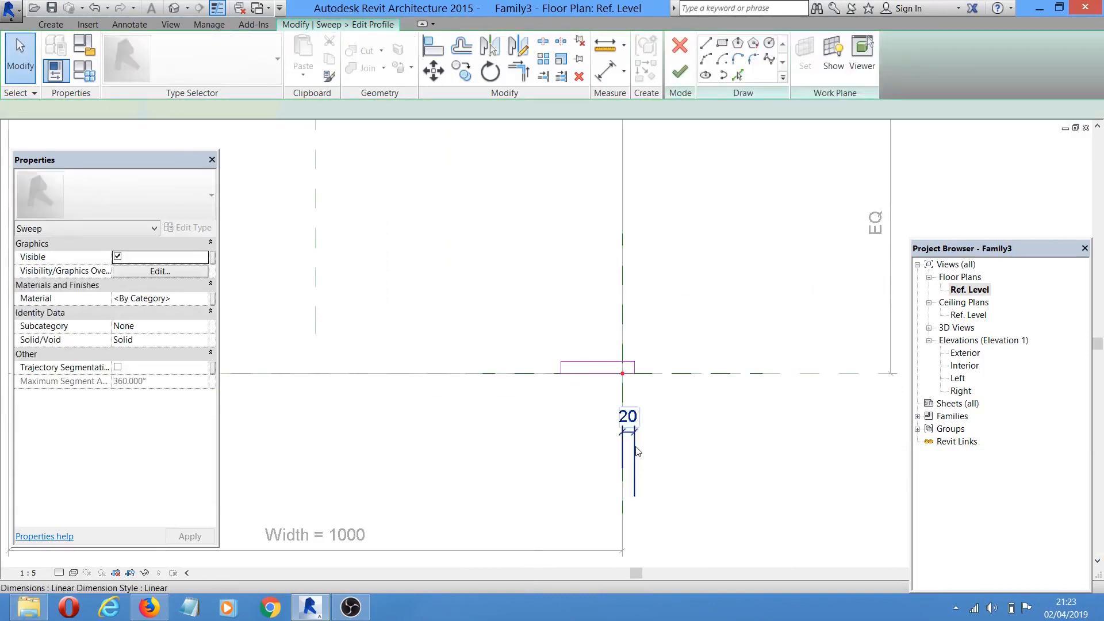
{"action": "left_click", "coordinate": [635, 447]}
{"action": "key", "text": "Delete"}
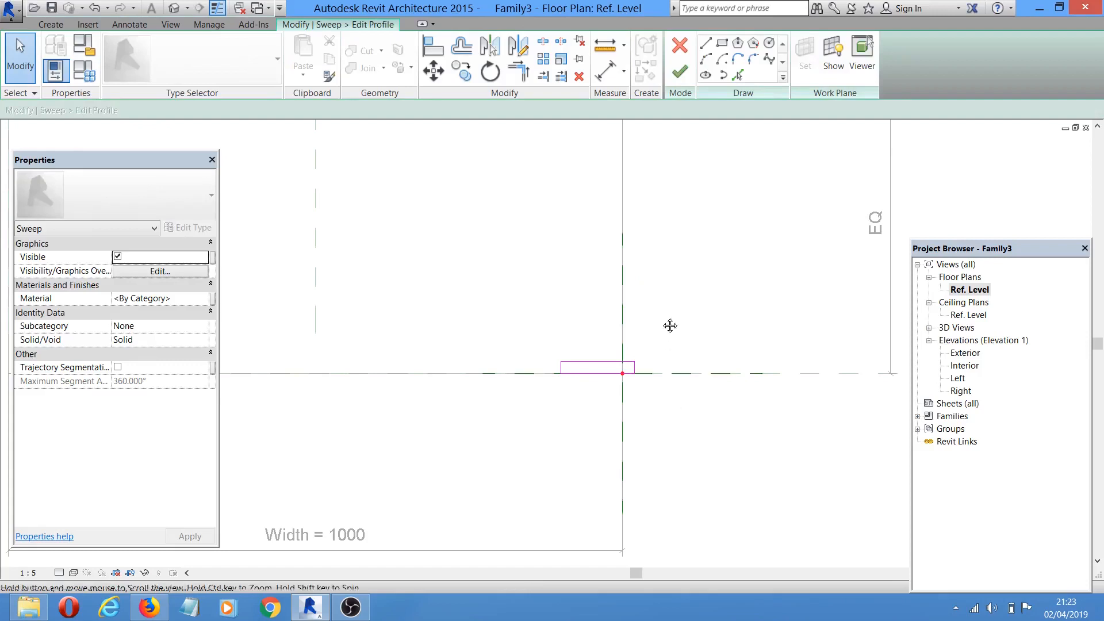
- Move the whole profile rectangle straight up, clear of the horizontal reference plane
{"action": "middle_click_drag", "start_coordinate": [669, 326], "coordinate": [542, 306]}
{"action": "scroll", "coordinate": [436, 346], "scroll_direction": "up", "scroll_amount": 1}
{"action": "mouse_move", "coordinate": [498, 335]}
{"action": "left_mouse_down"}
{"action": "mouse_move", "coordinate": [591, 375]}
{"action": "mouse_move", "coordinate": [580, 380]}
{"action": "left_mouse_up"}
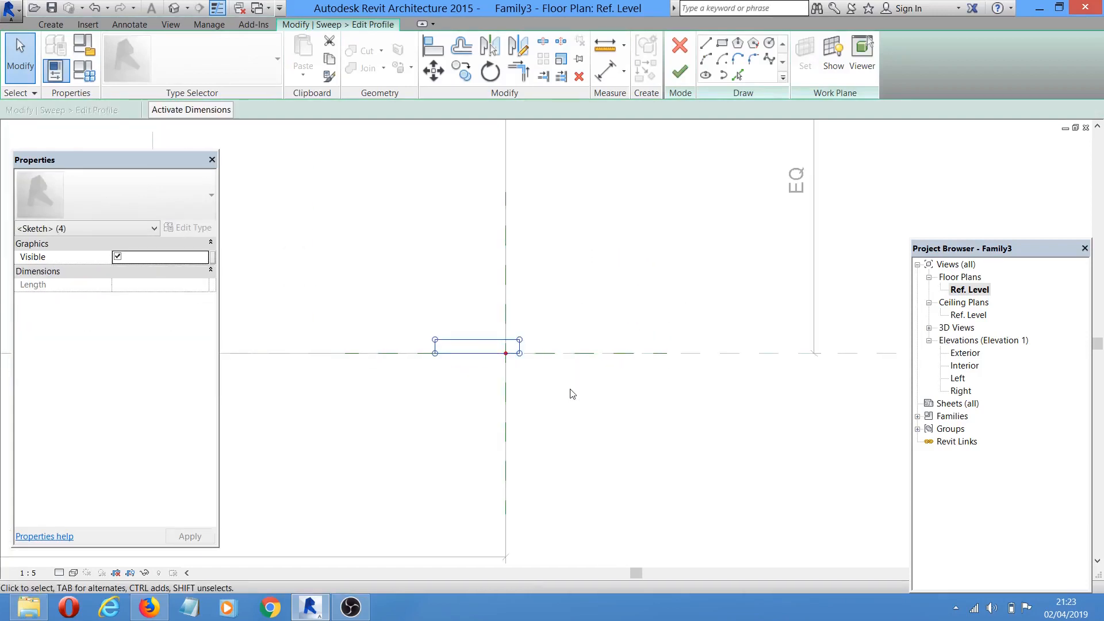
{"action": "left_click", "coordinate": [426, 78]}
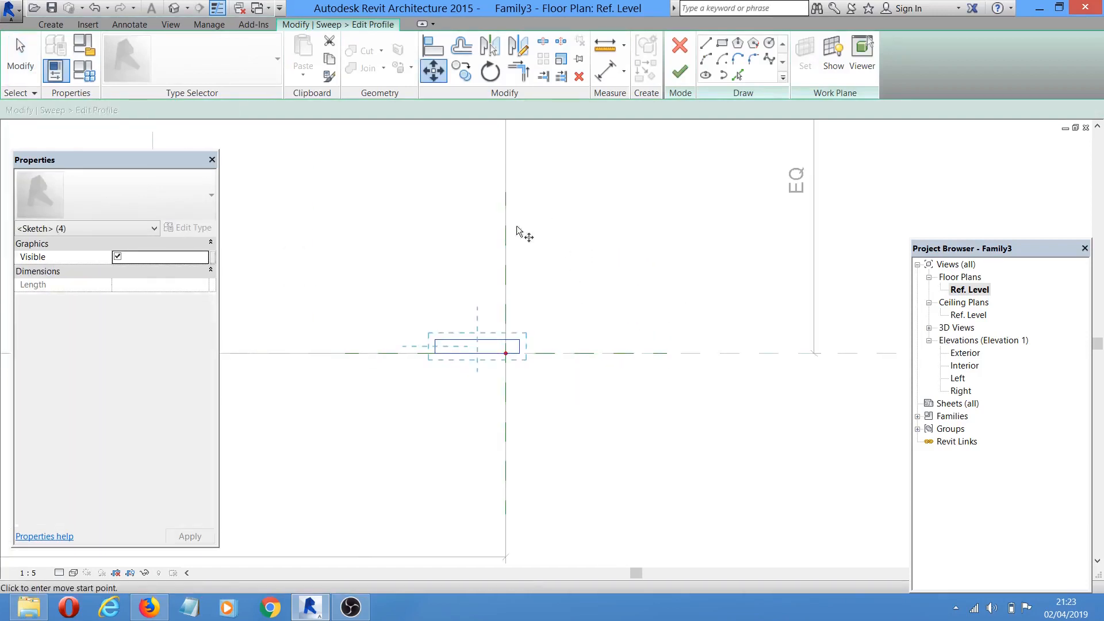
{"action": "left_click", "coordinate": [503, 337]}
{"action": "left_click", "coordinate": [503, 311]}
{"action": "left_click", "coordinate": [593, 274]}
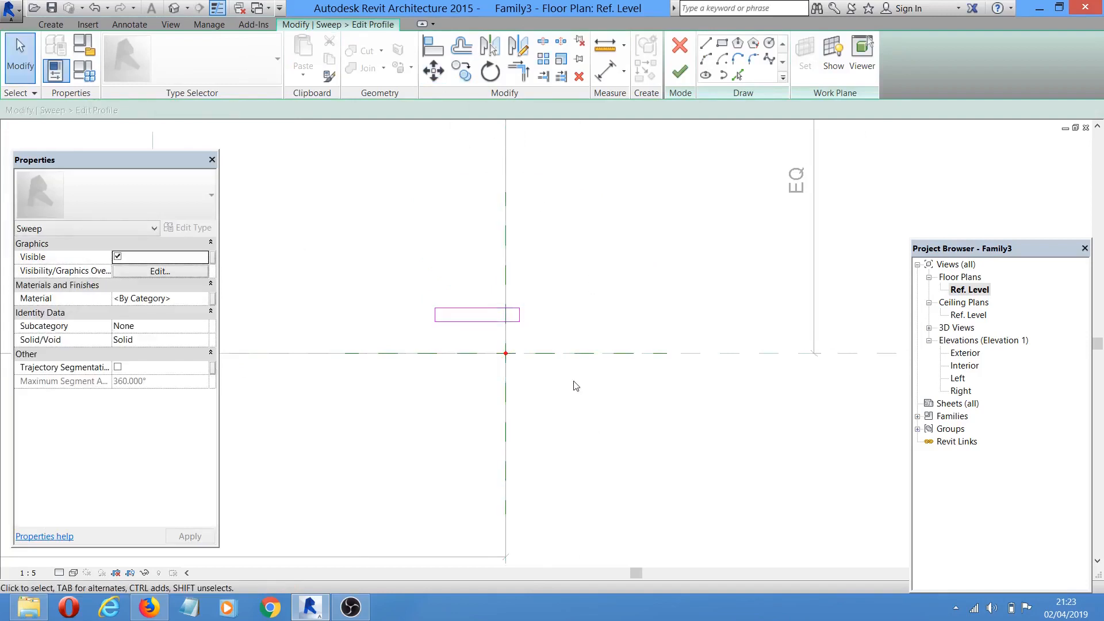
- Dimension the profile rectangle's height between its bottom and top edges, placing the dimension to its left
{"action": "key", "text": "d"}
{"action": "key", "text": "i"}
{"action": "scroll", "coordinate": [475, 319], "scroll_direction": "up", "scroll_amount": 2}
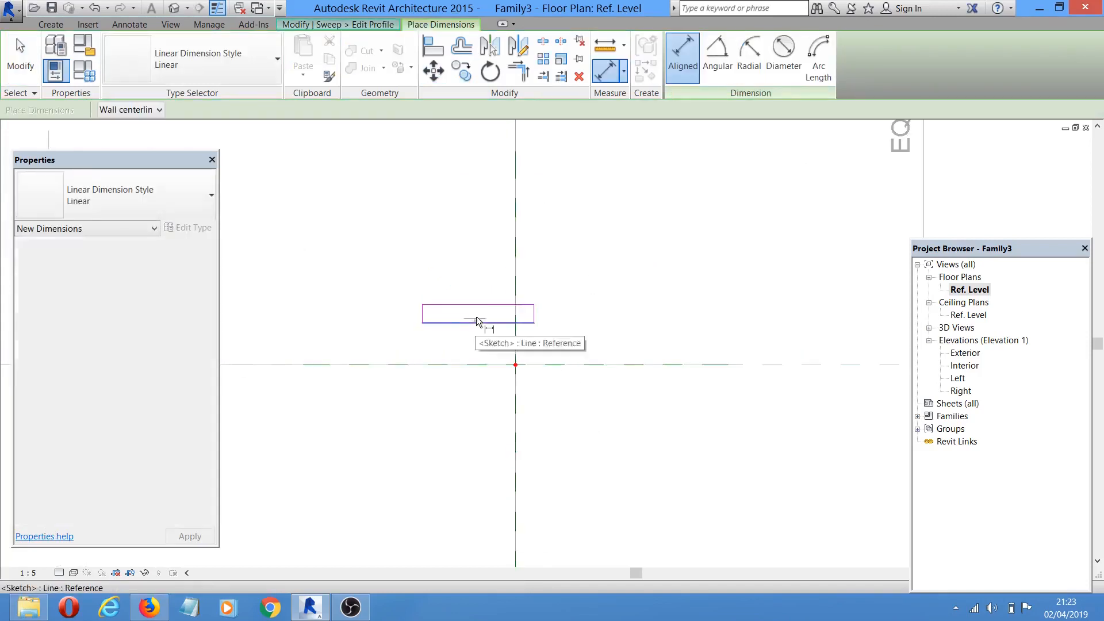
{"action": "left_click", "coordinate": [483, 304]}
{"action": "left_click", "coordinate": [302, 208]}
{"action": "scroll", "coordinate": [436, 342], "scroll_direction": "down", "scroll_amount": 2}
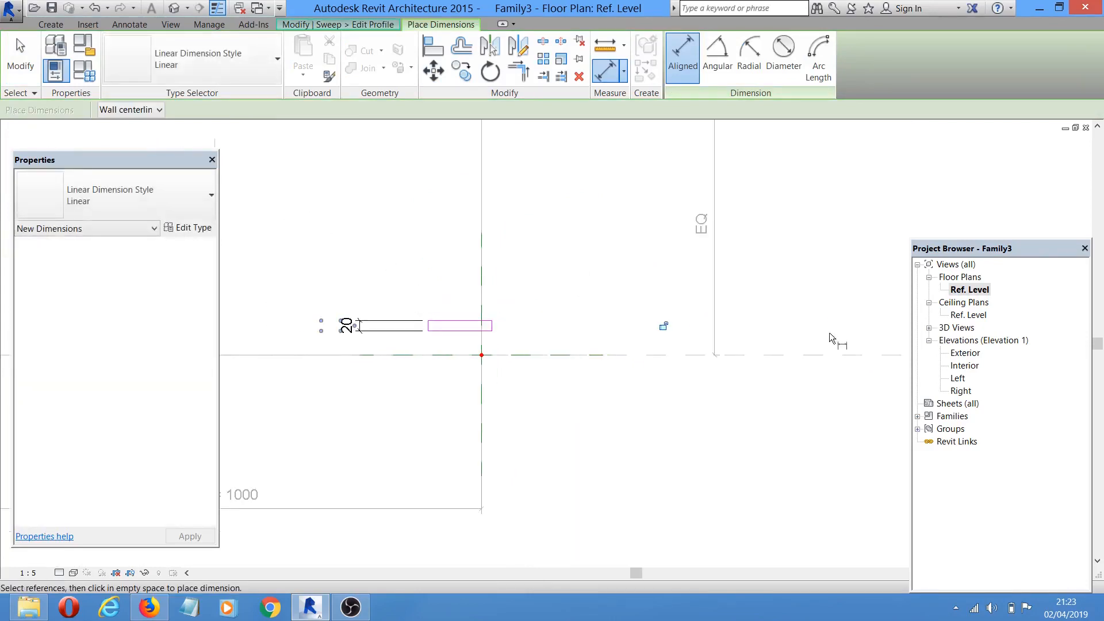
{"action": "scroll", "coordinate": [430, 326], "scroll_direction": "up", "scroll_amount": 2}
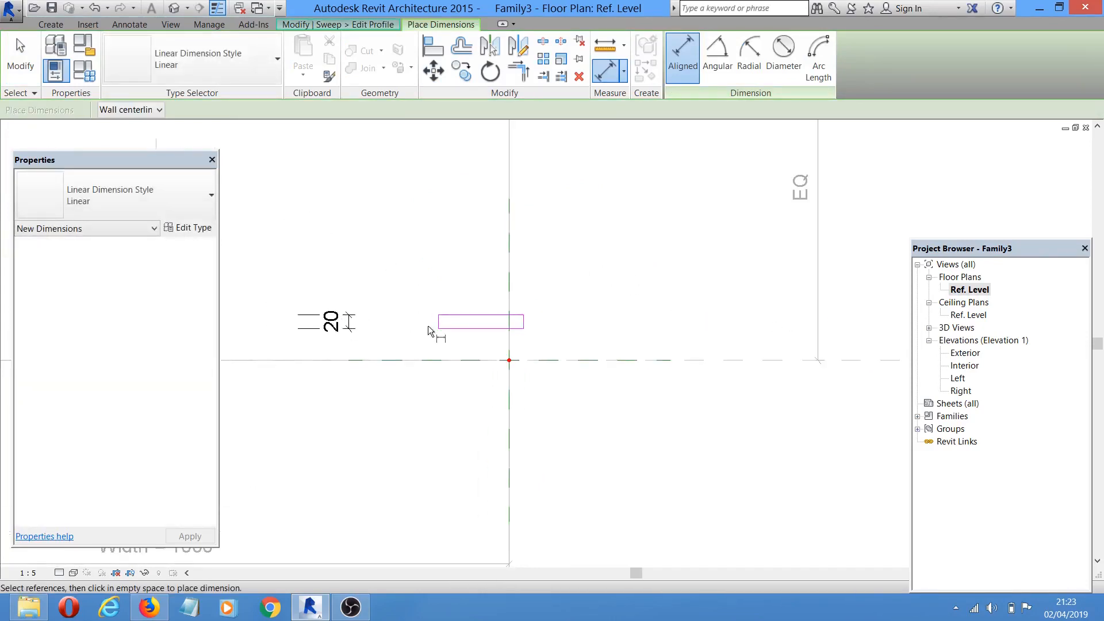
- Add a horizontal dimension string above the profile through its left edge, the vertical reference plane and its right edge
{"action": "left_click", "coordinate": [438, 324]}
{"action": "scroll", "coordinate": [535, 319], "scroll_direction": "up", "scroll_amount": 2}
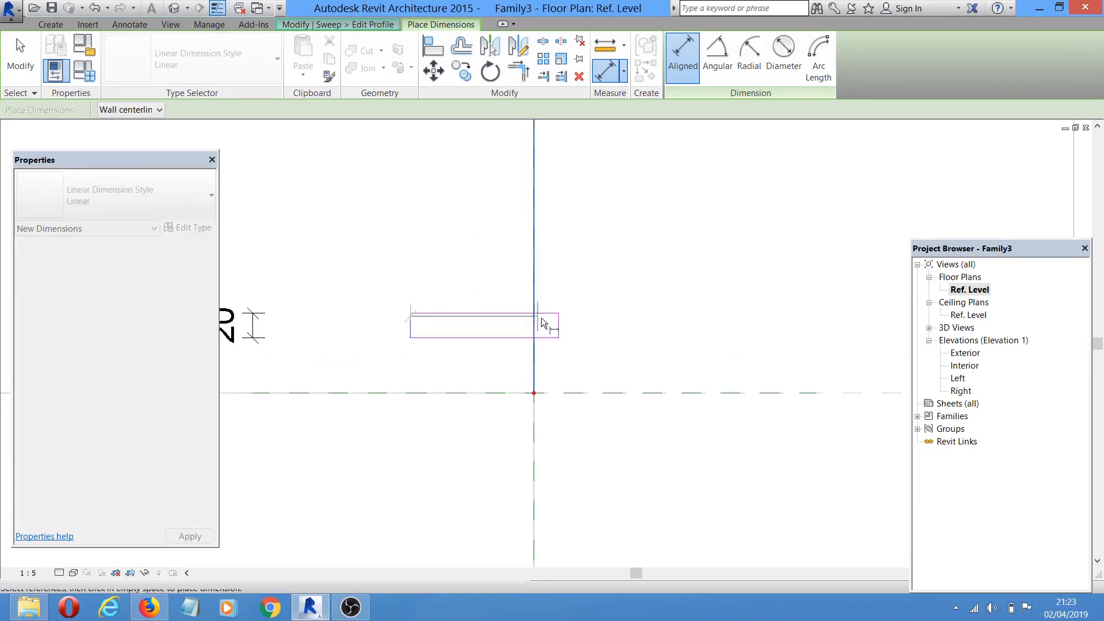
{"action": "left_click", "coordinate": [566, 331]}
{"action": "left_click", "coordinate": [529, 340]}
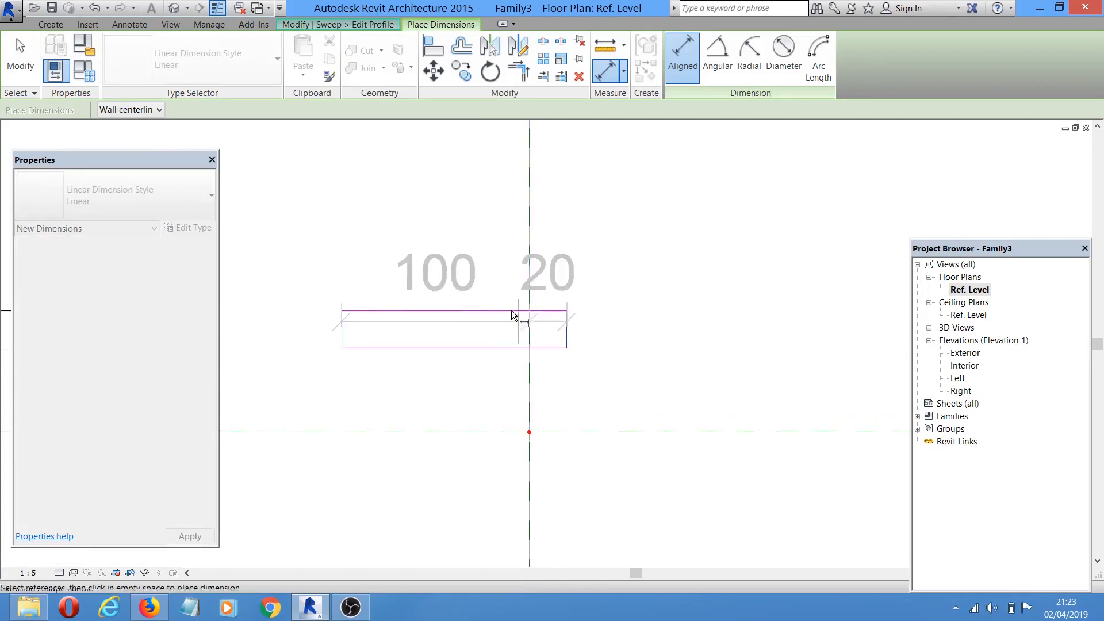
{"action": "left_click", "coordinate": [359, 239]}
{"action": "scroll", "coordinate": [590, 321], "scroll_direction": "down", "scroll_amount": 5}
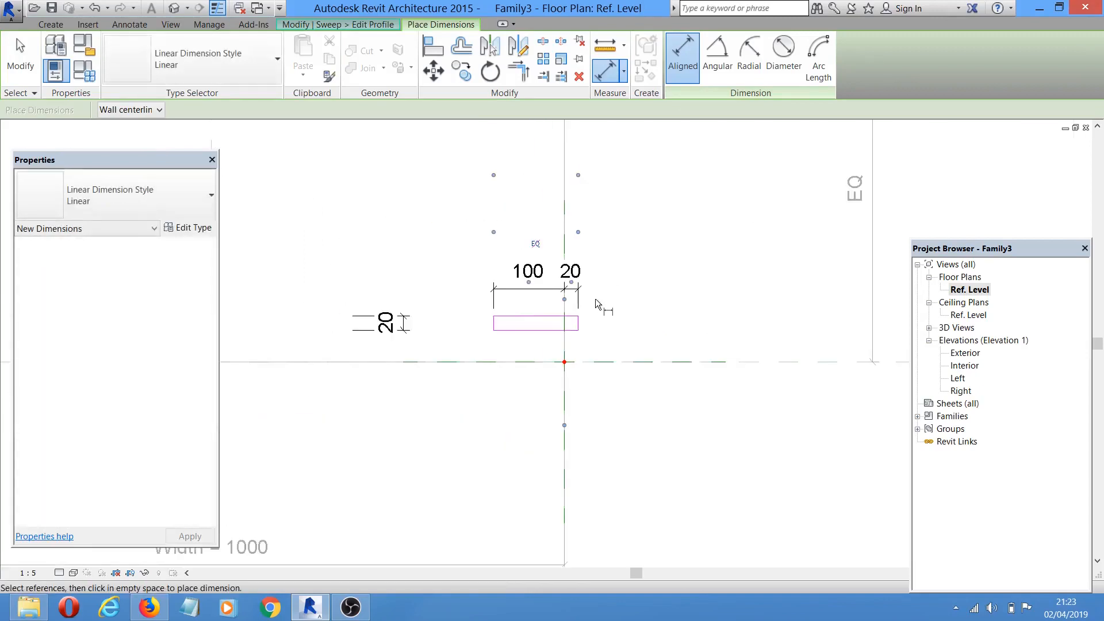
{"action": "scroll", "coordinate": [599, 291], "scroll_direction": "down", "scroll_amount": 2}
{"action": "scroll", "coordinate": [603, 406], "scroll_direction": "up", "scroll_amount": 2}
{"action": "left_click", "coordinate": [581, 437]}
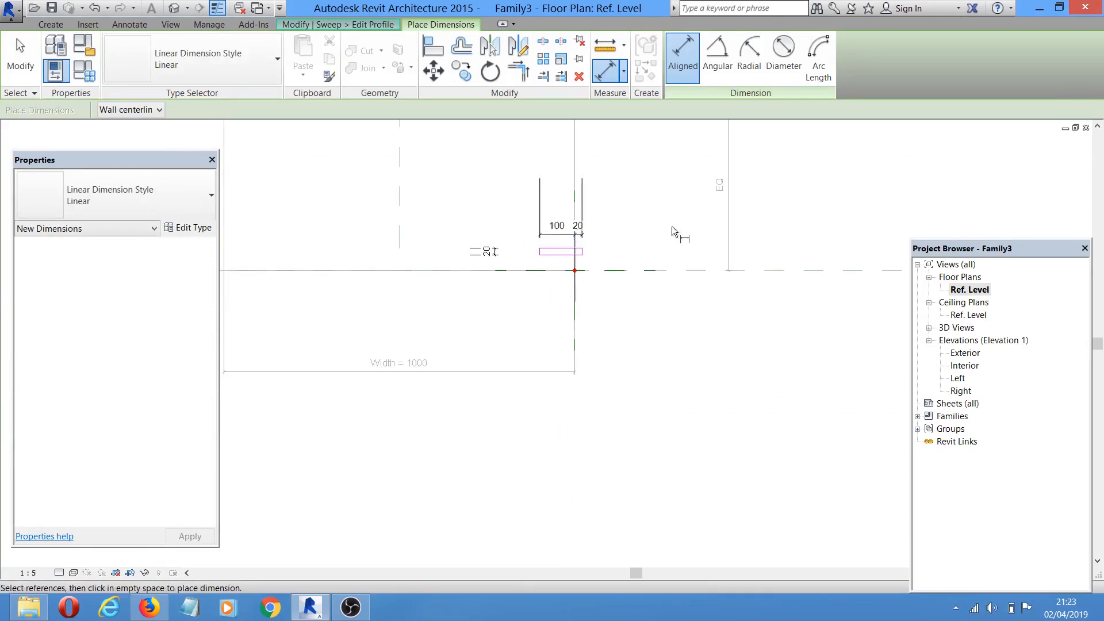
- Align the rectangle's bottom edge to the horizontal reference plane, lock the alignment, and leave the Align tool
{"action": "middle_click_drag", "start_coordinate": [673, 207], "coordinate": [657, 265]}
{"action": "scroll", "coordinate": [489, 71], "scroll_direction": "up", "scroll_amount": 1}
{"action": "left_click", "coordinate": [435, 47]}
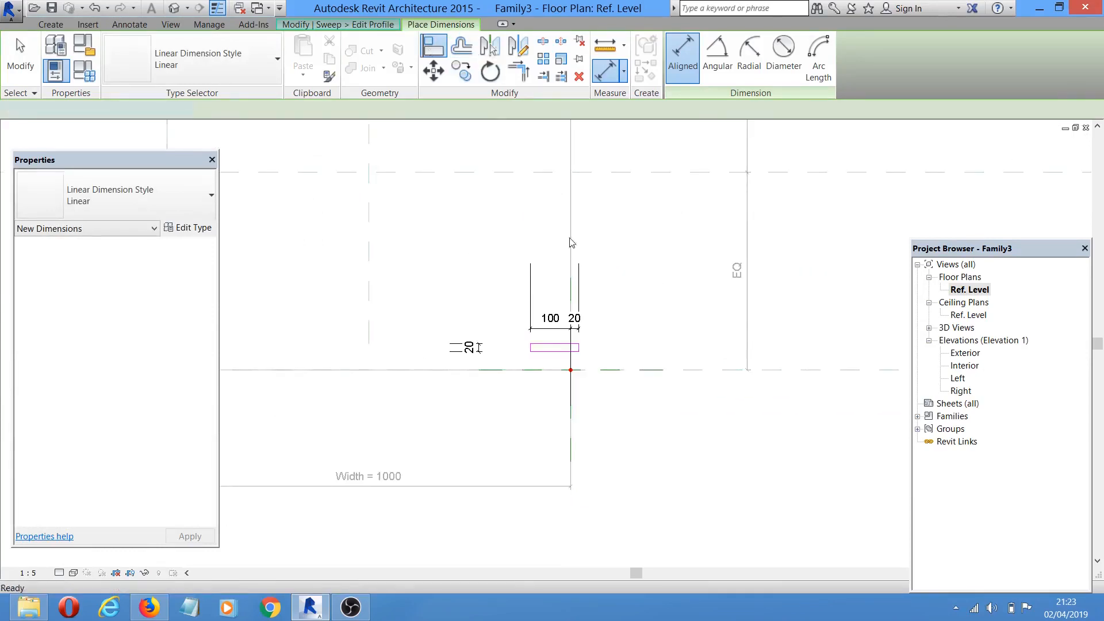
{"action": "scroll", "coordinate": [594, 333], "scroll_direction": "up", "scroll_amount": 2}
{"action": "scroll", "coordinate": [590, 373], "scroll_direction": "up", "scroll_amount": 1}
{"action": "left_click", "coordinate": [606, 383]}
{"action": "left_click", "coordinate": [523, 352]}
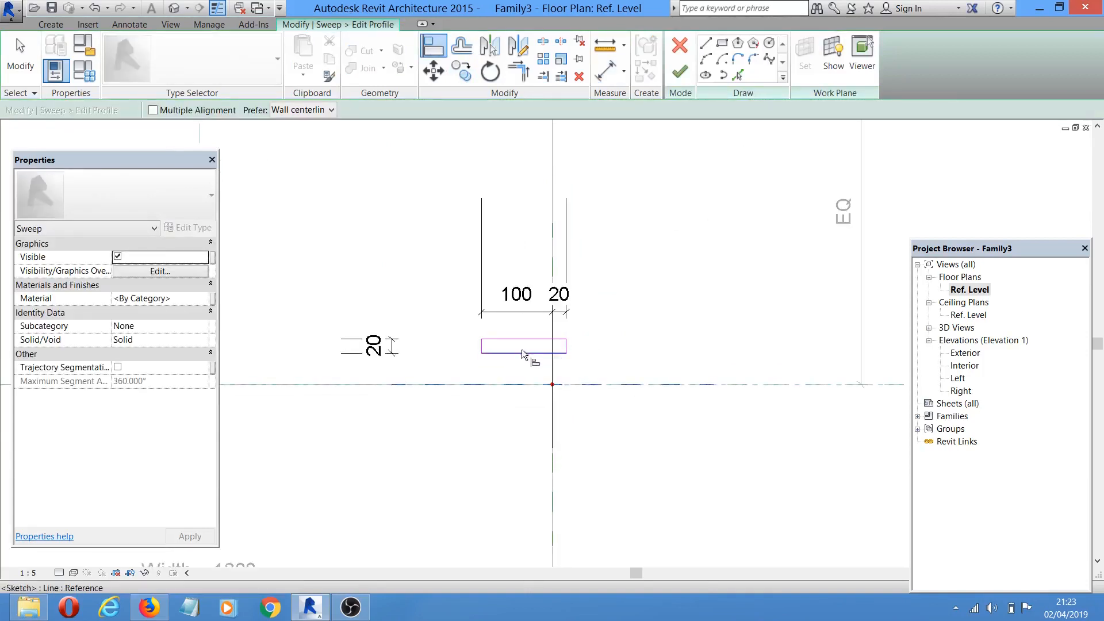
{"action": "left_click", "coordinate": [560, 371]}
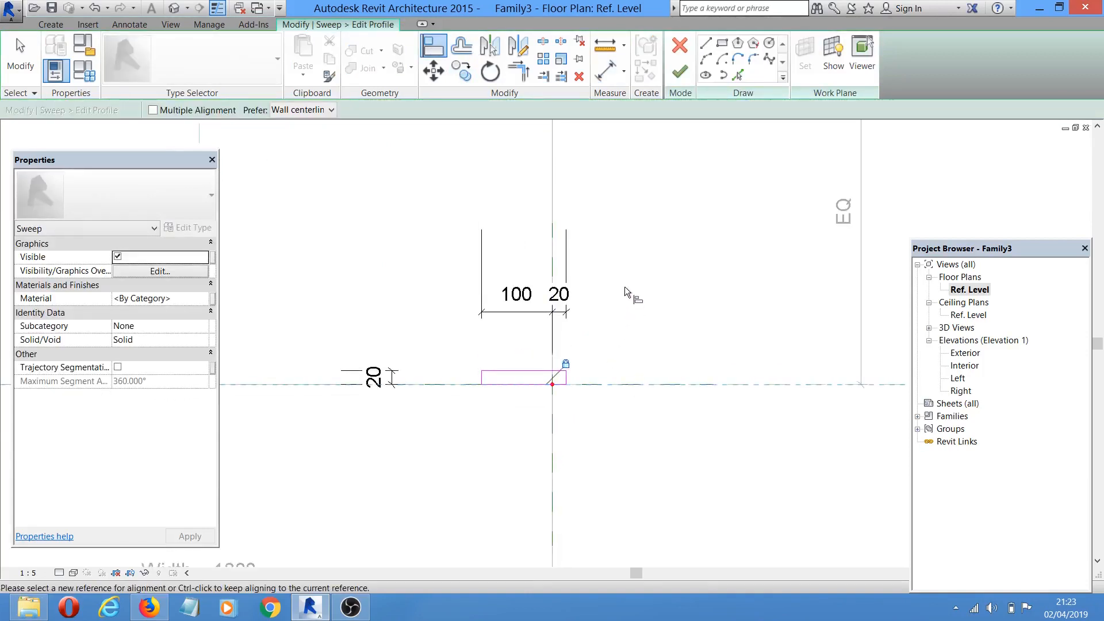
{"action": "scroll", "coordinate": [625, 288], "scroll_direction": "down", "scroll_amount": 2}
{"action": "right_click", "coordinate": [638, 246]}
{"action": "left_click", "coordinate": [675, 256]}
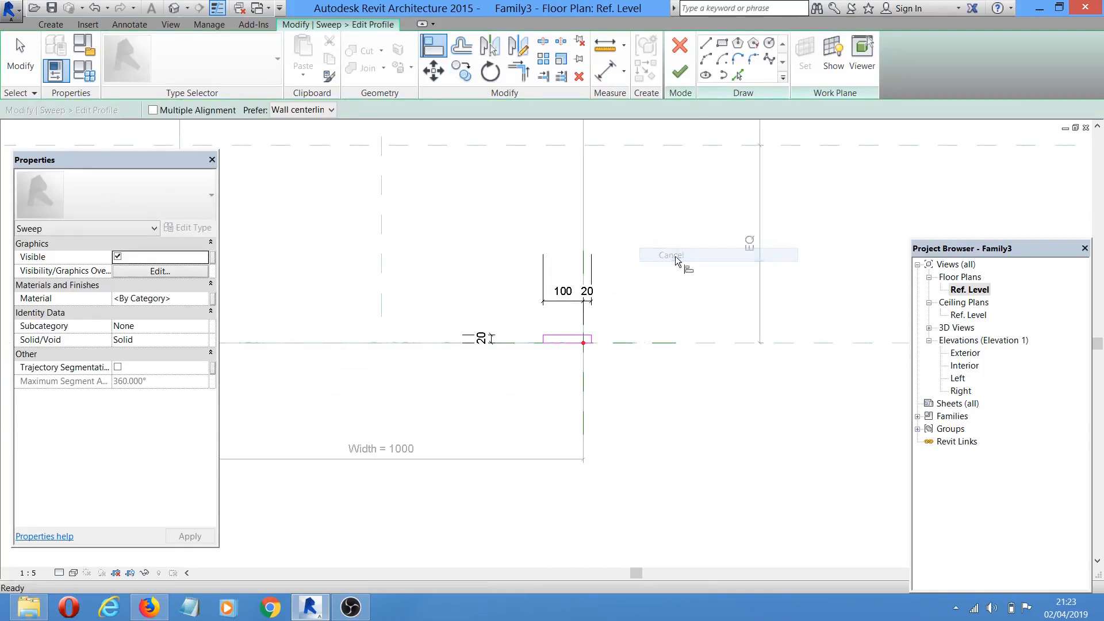
{"action": "left_click", "coordinate": [208, 284]}
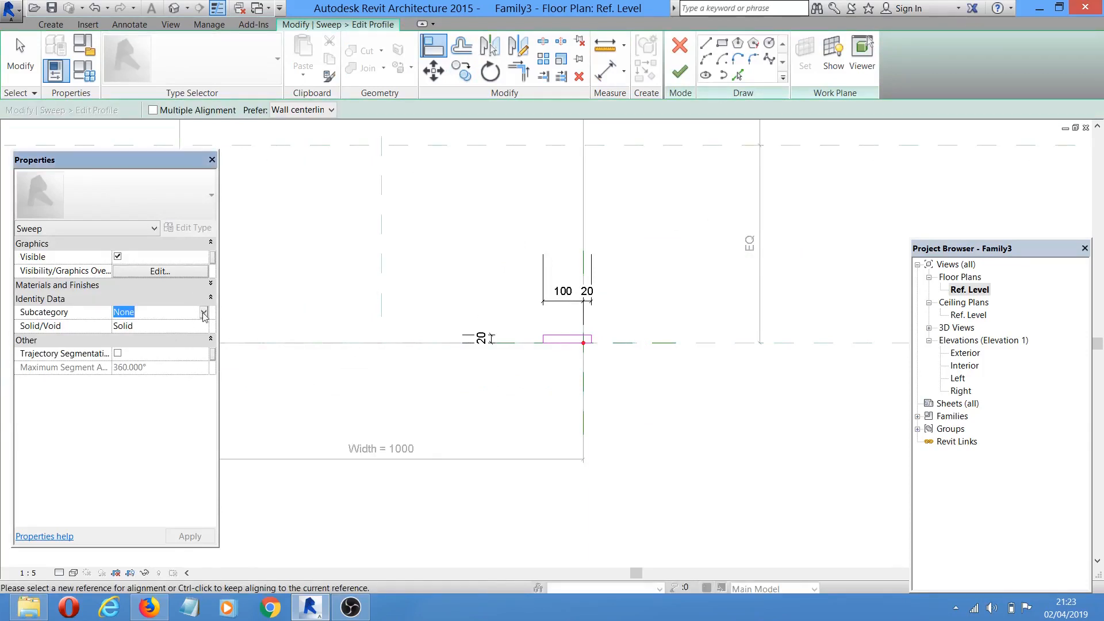
{"action": "left_click", "coordinate": [204, 314]}
{"action": "left_click", "coordinate": [204, 314]}
- Open the sweep's material choices, duplicate the Default material and name the copy "Window frame"
{"action": "left_click", "coordinate": [211, 284]}
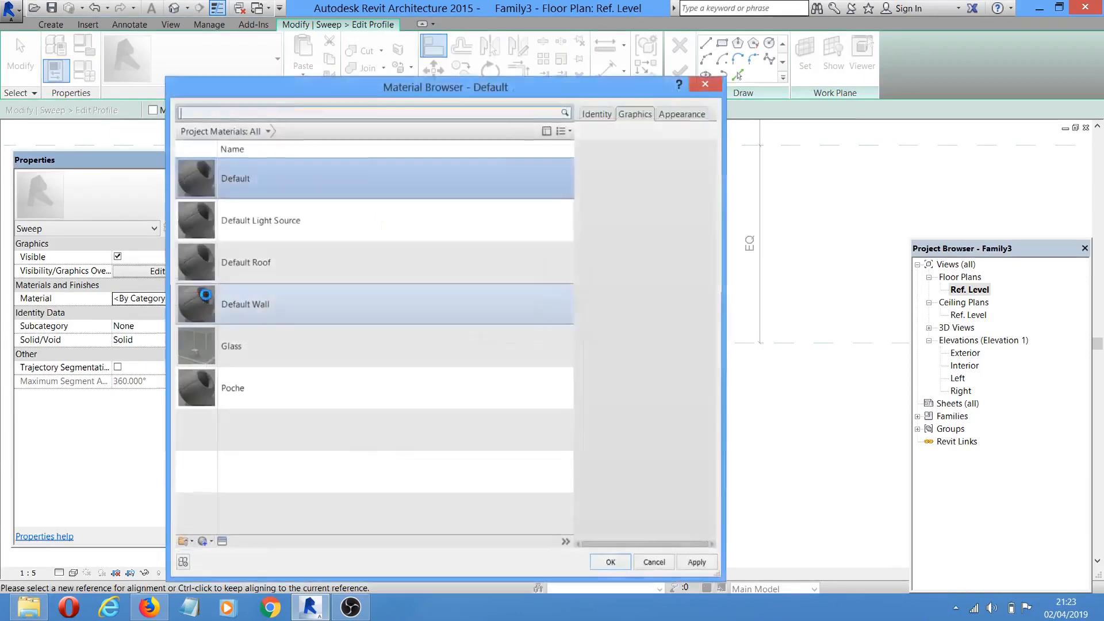
{"action": "right_click", "coordinate": [255, 163]}
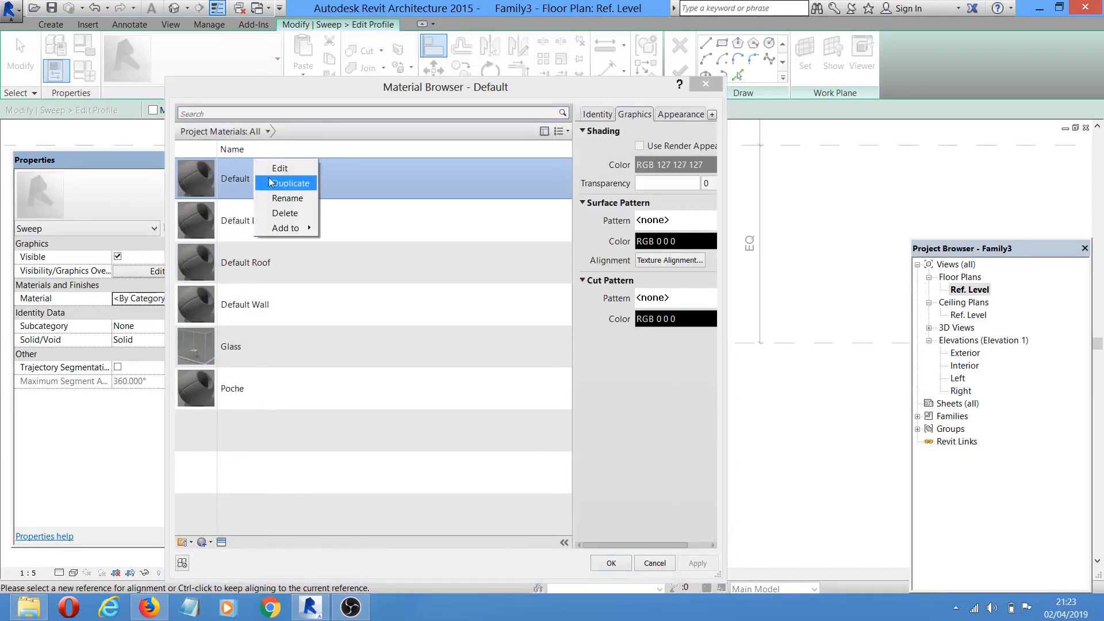
{"action": "left_click", "coordinate": [288, 179]}
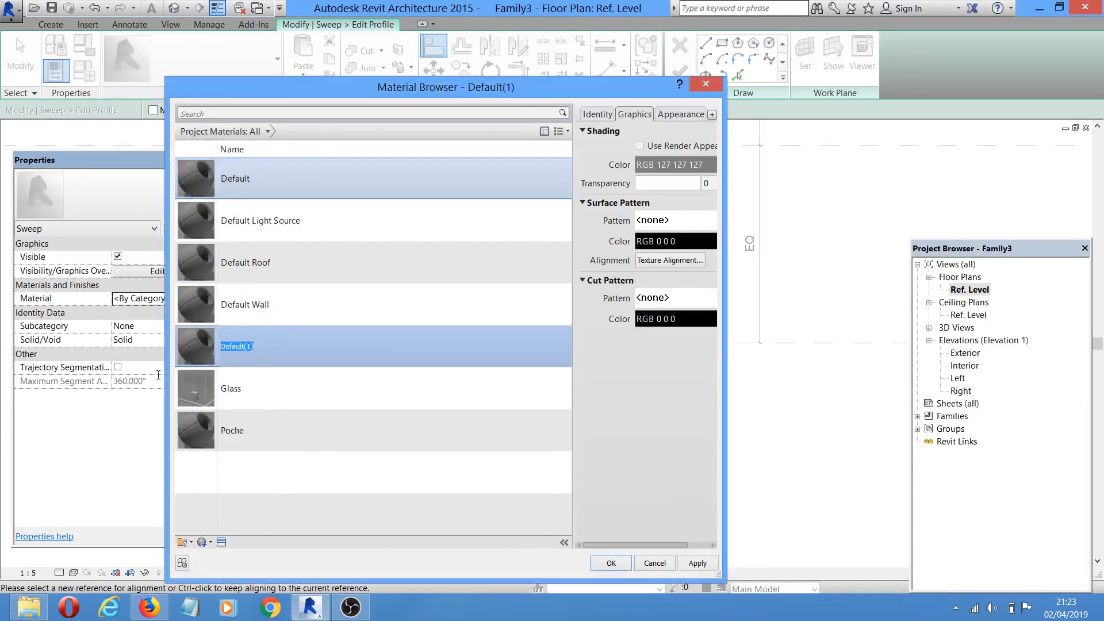
{"action": "type", "text": "W"}
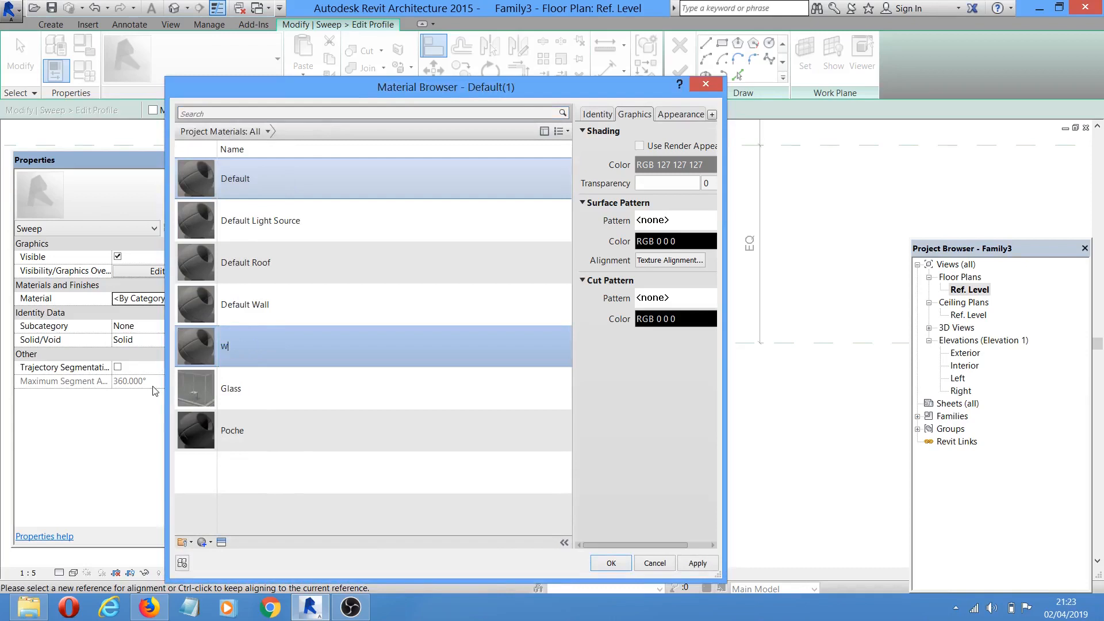
{"action": "type", "text": "indow "}
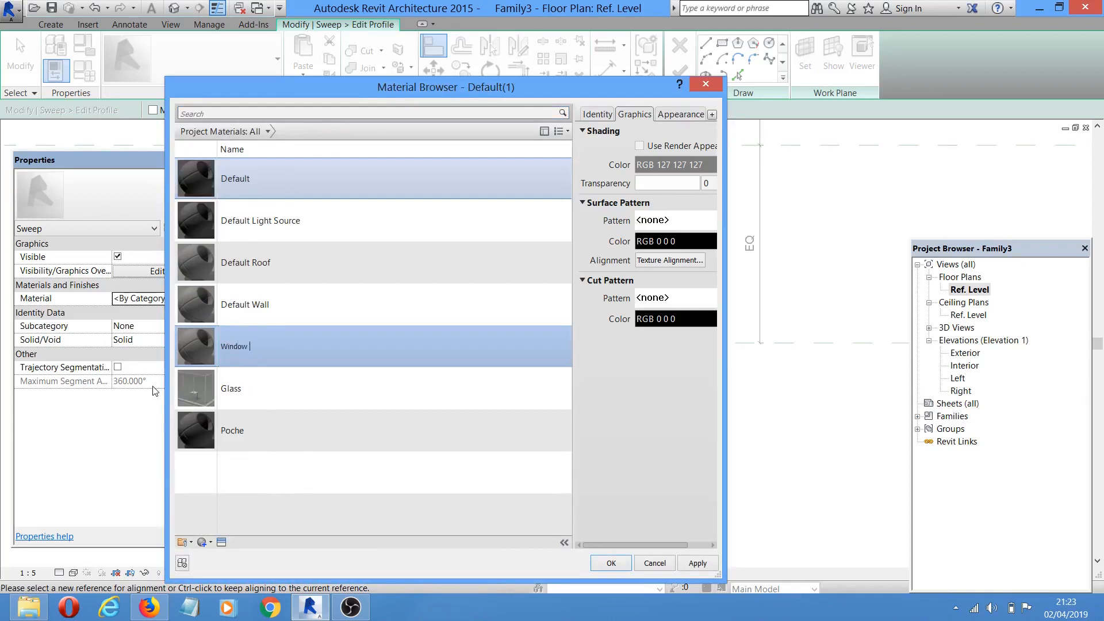
{"action": "type", "text": "frame"}
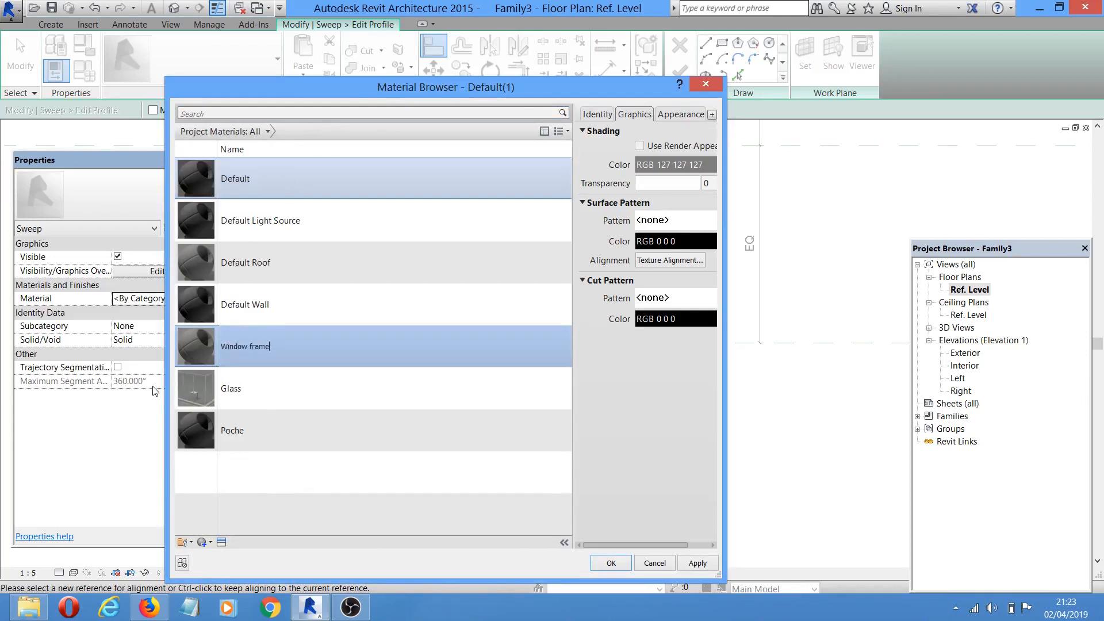
{"action": "key", "text": "Return"}
- Replace the Window frame material's appearance with Anodized - Black from the Metal/Aluminum library and assign the material to the sweep
{"action": "left_click", "coordinate": [684, 114]}
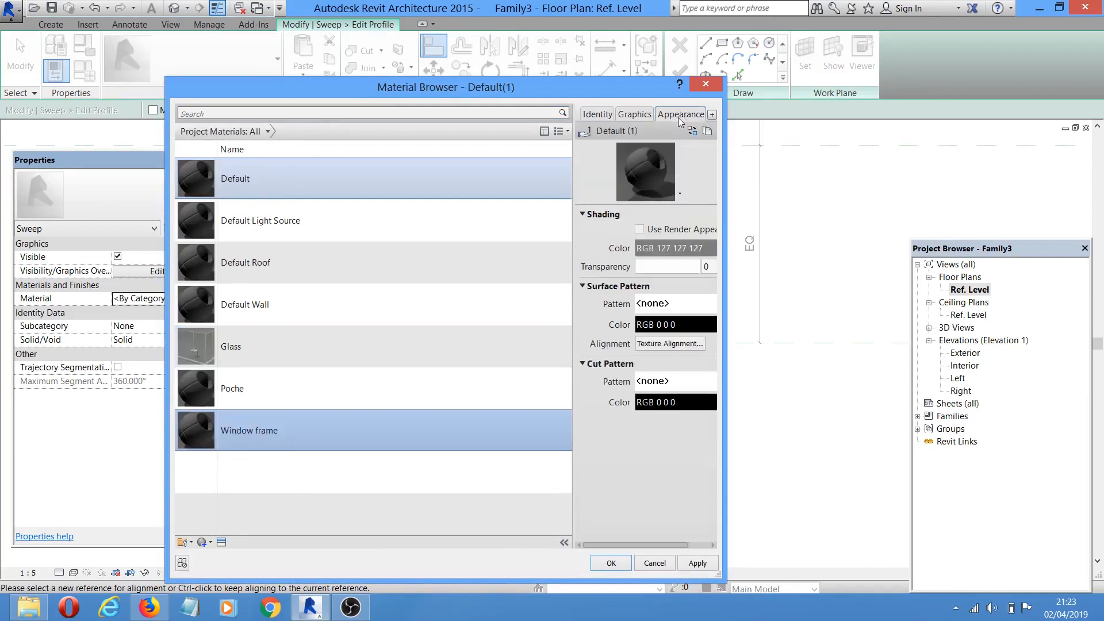
{"action": "left_click", "coordinate": [694, 131]}
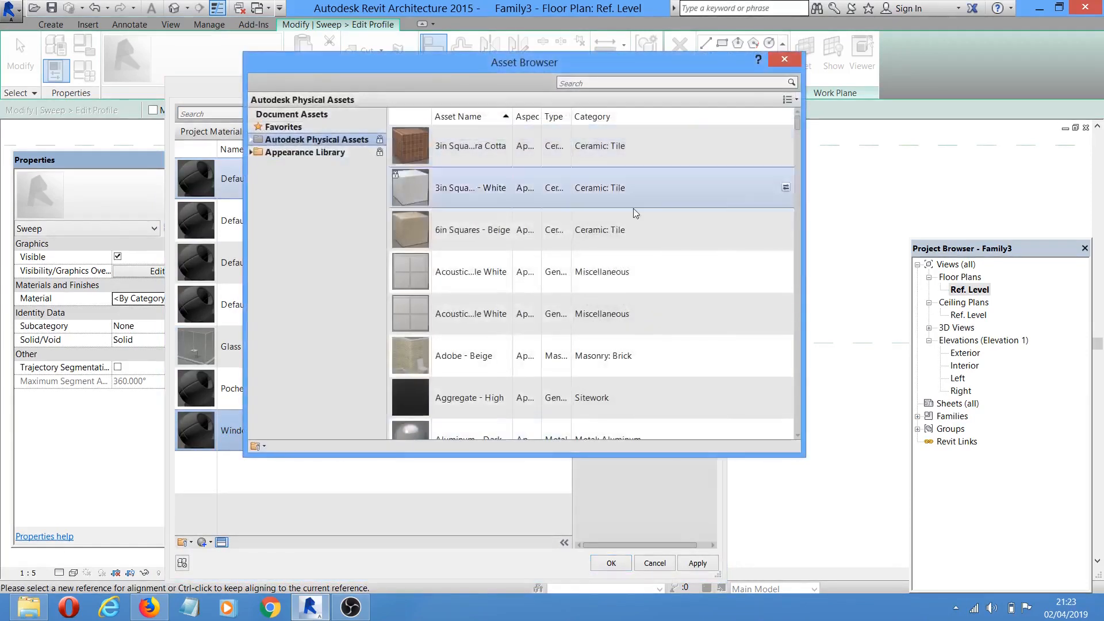
{"action": "left_click", "coordinate": [257, 153]}
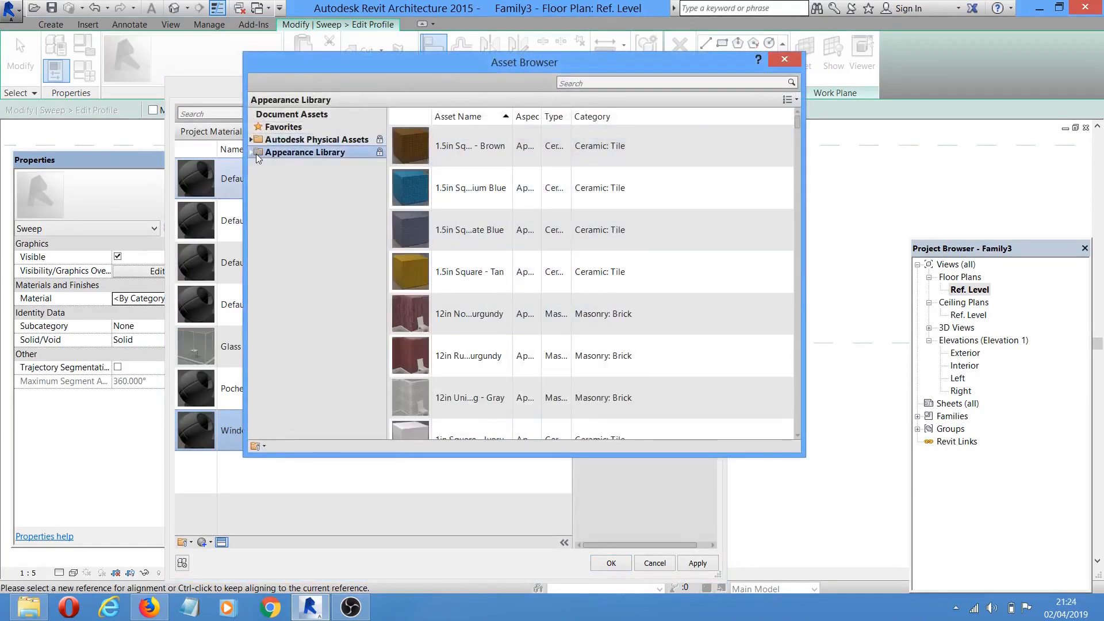
{"action": "left_click", "coordinate": [253, 152]}
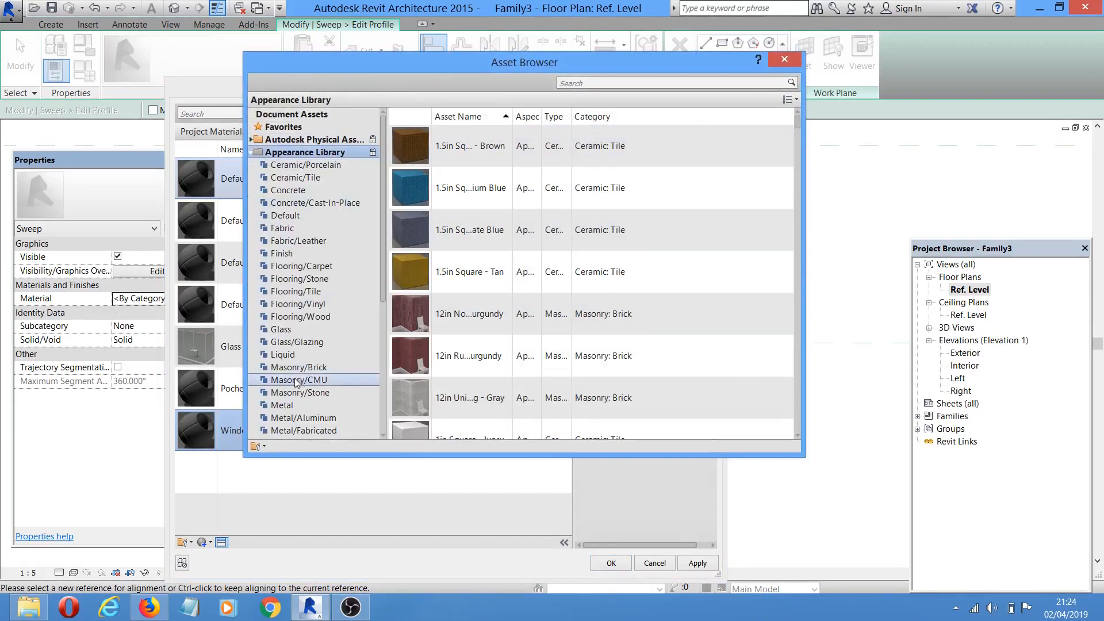
{"action": "scroll", "coordinate": [296, 267], "scroll_direction": "down", "scroll_amount": 6}
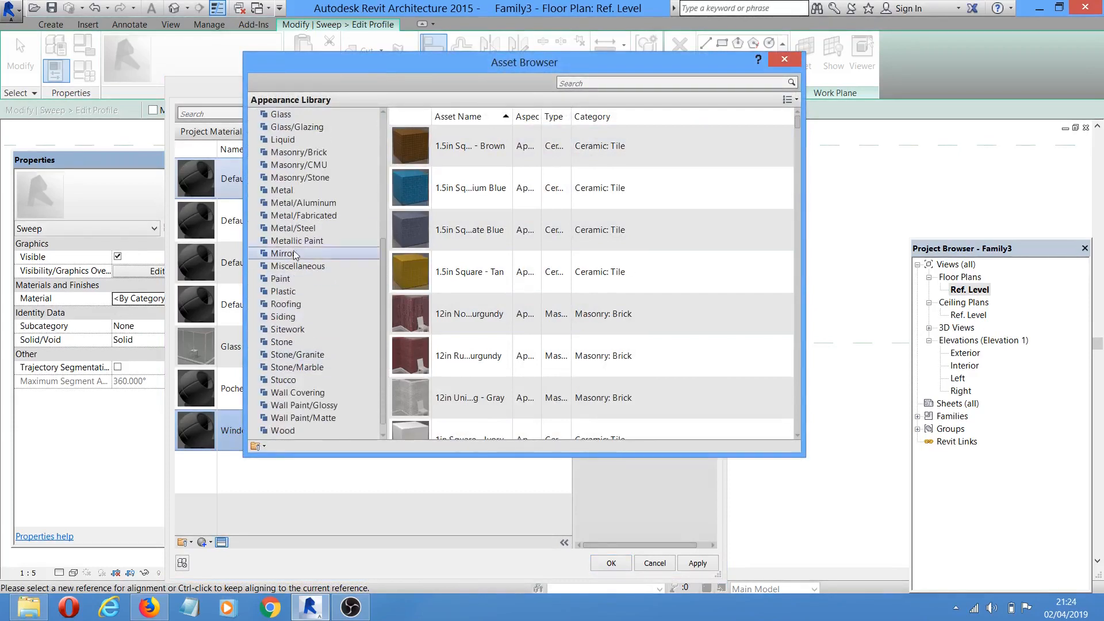
{"action": "left_click", "coordinate": [297, 204]}
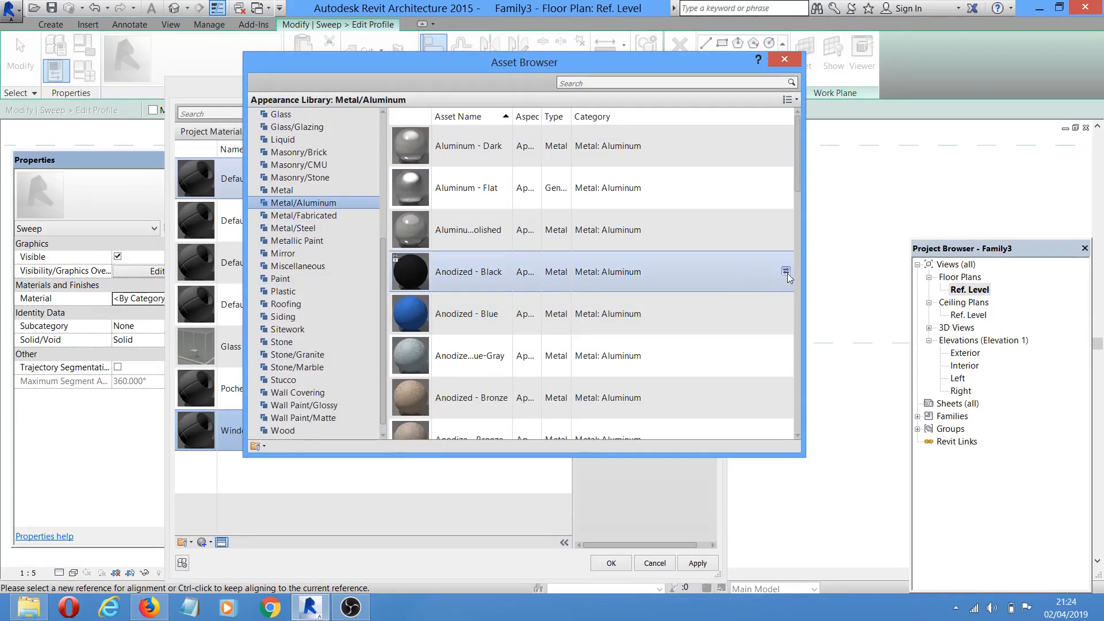
{"action": "left_click", "coordinate": [785, 61]}
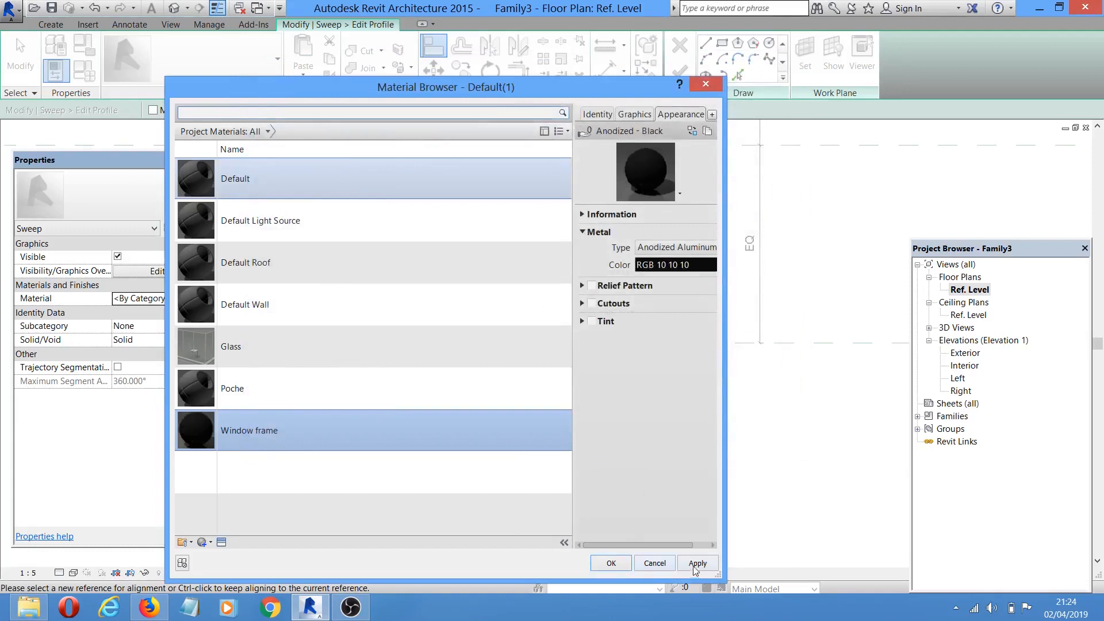
{"action": "left_click", "coordinate": [613, 566]}
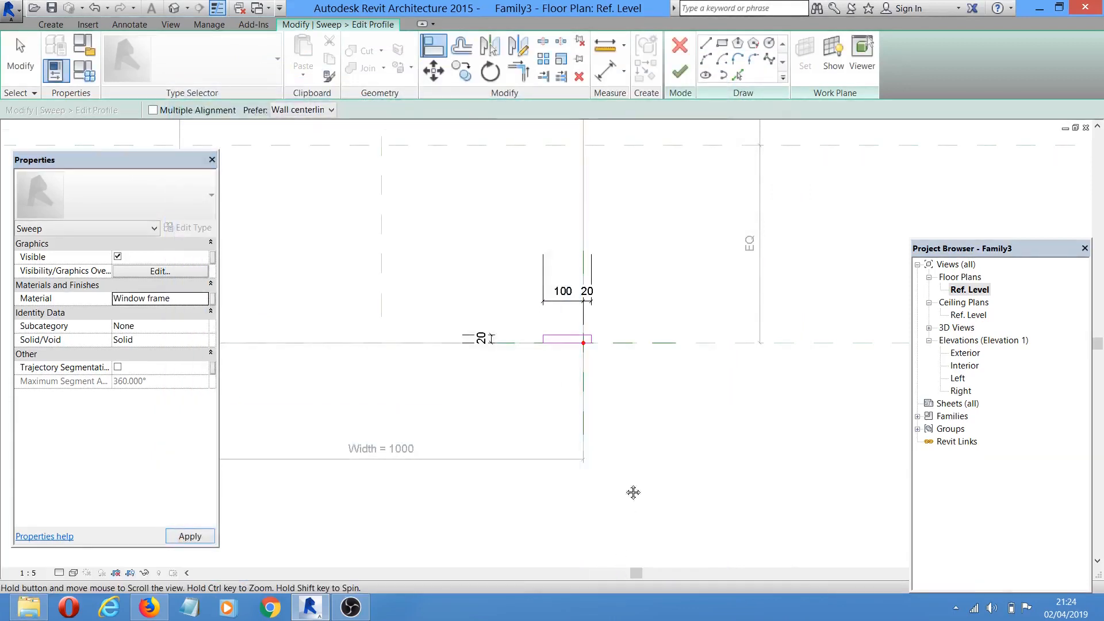
- Finish the profile sketch and complete the frame sweep
{"action": "left_click", "coordinate": [680, 72]}
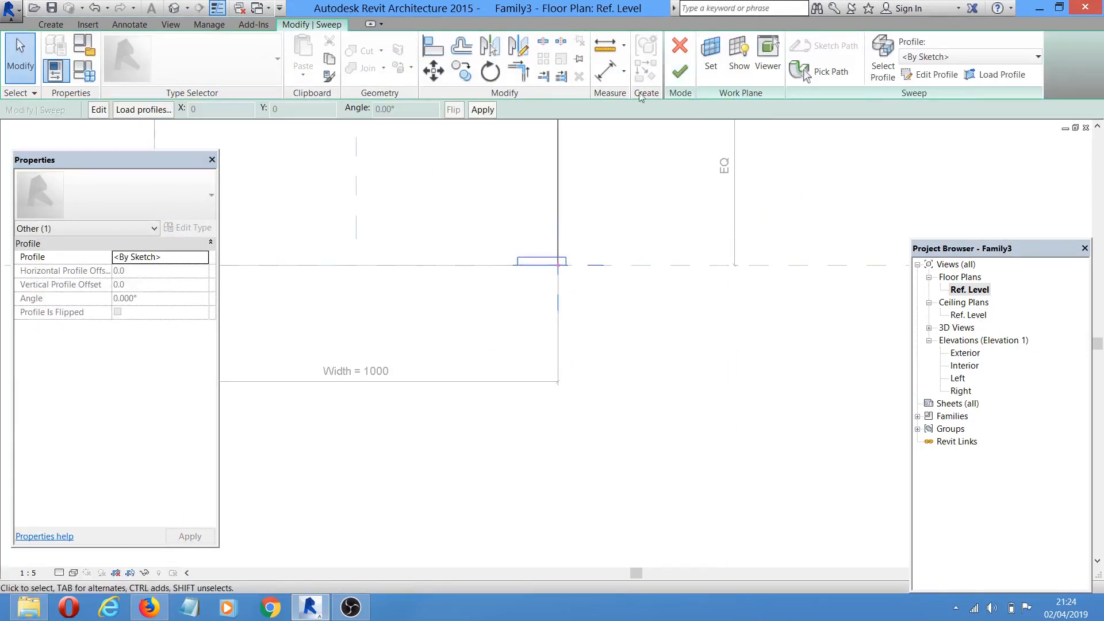
{"action": "left_click", "coordinate": [680, 71]}
{"action": "middle_click_drag", "start_coordinate": [752, 302], "coordinate": [744, 504]}
- Open the default 3D view of the window and set its visual style to Shaded
{"action": "left_click", "coordinate": [174, 8]}
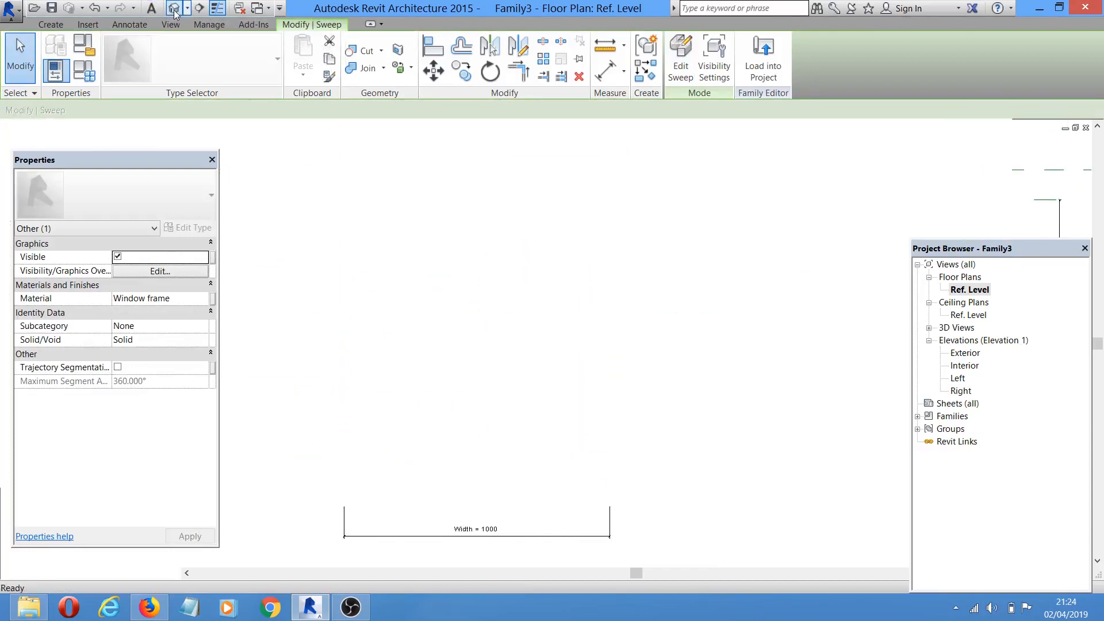
{"action": "middle_click_drag", "start_coordinate": [509, 480], "coordinate": [227, 566], "text": "shift"}
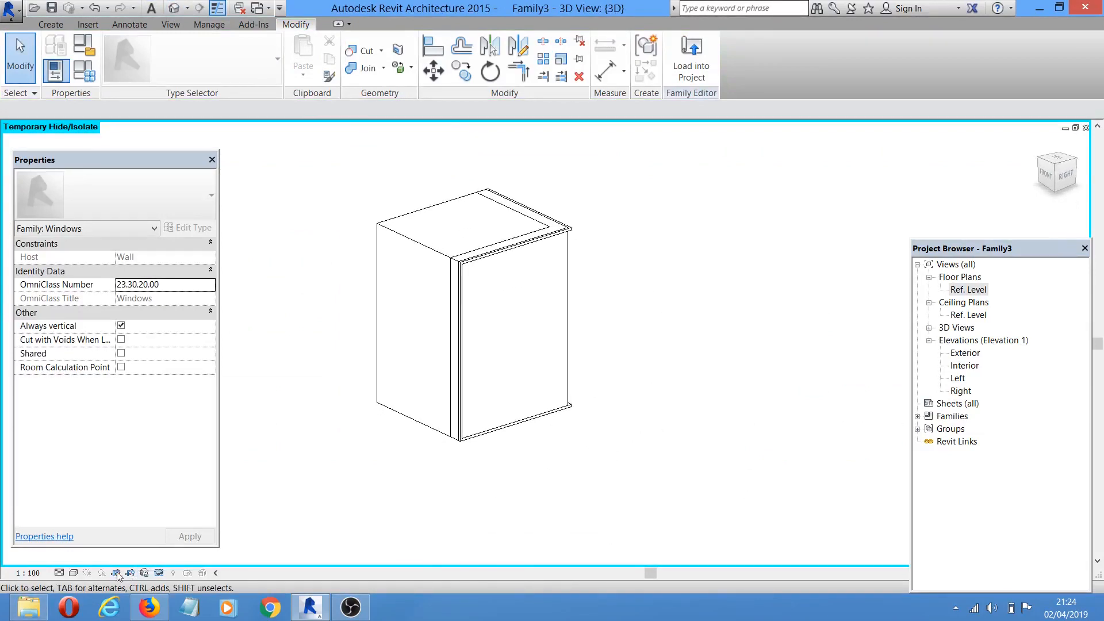
{"action": "left_click", "coordinate": [73, 573]}
{"action": "left_click", "coordinate": [102, 518]}
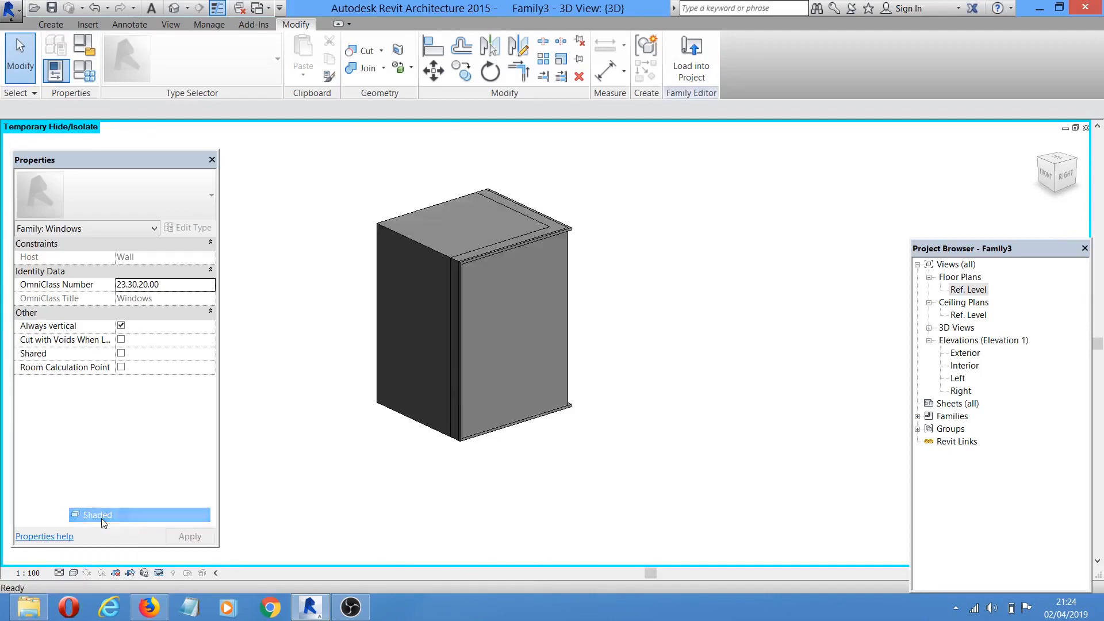
- Turn off the Visible property of the box-shaped solid extrusion and temporarily hide it in the 3D view, leaving the frame sweep for inspection
{"action": "middle_click_drag", "start_coordinate": [667, 368], "coordinate": [400, 224], "text": "shift"}
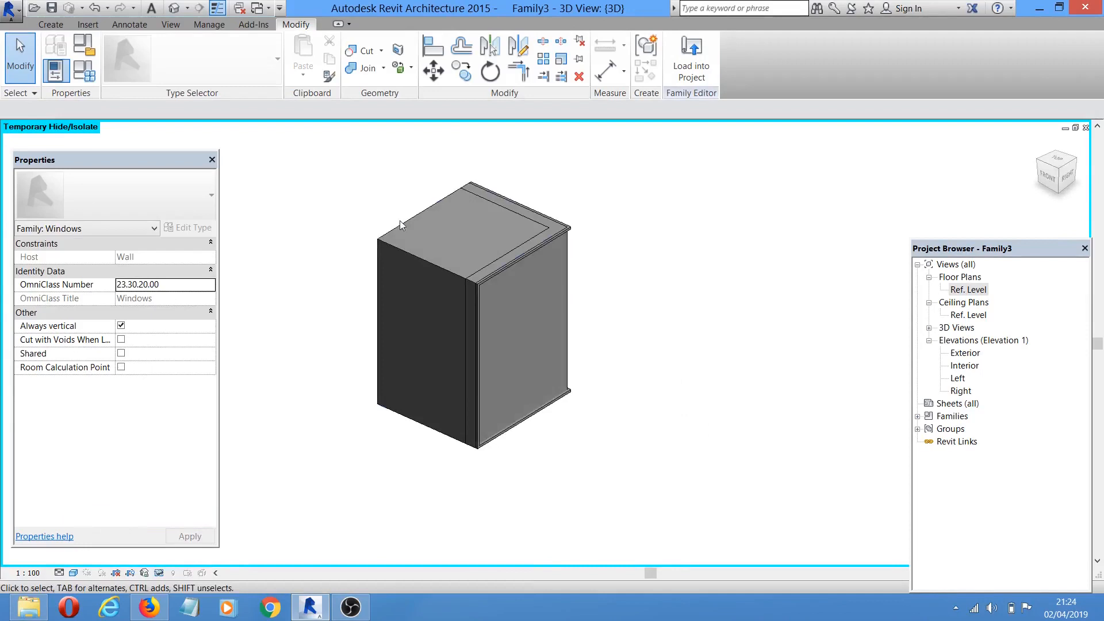
{"action": "left_click", "coordinate": [420, 247]}
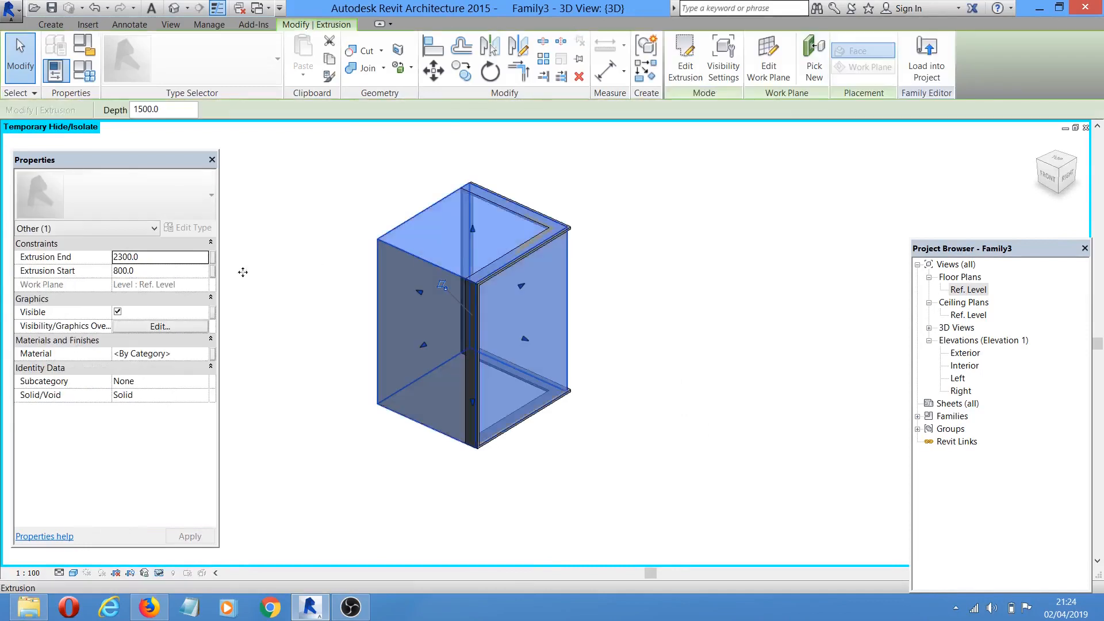
{"action": "left_click", "coordinate": [117, 311]}
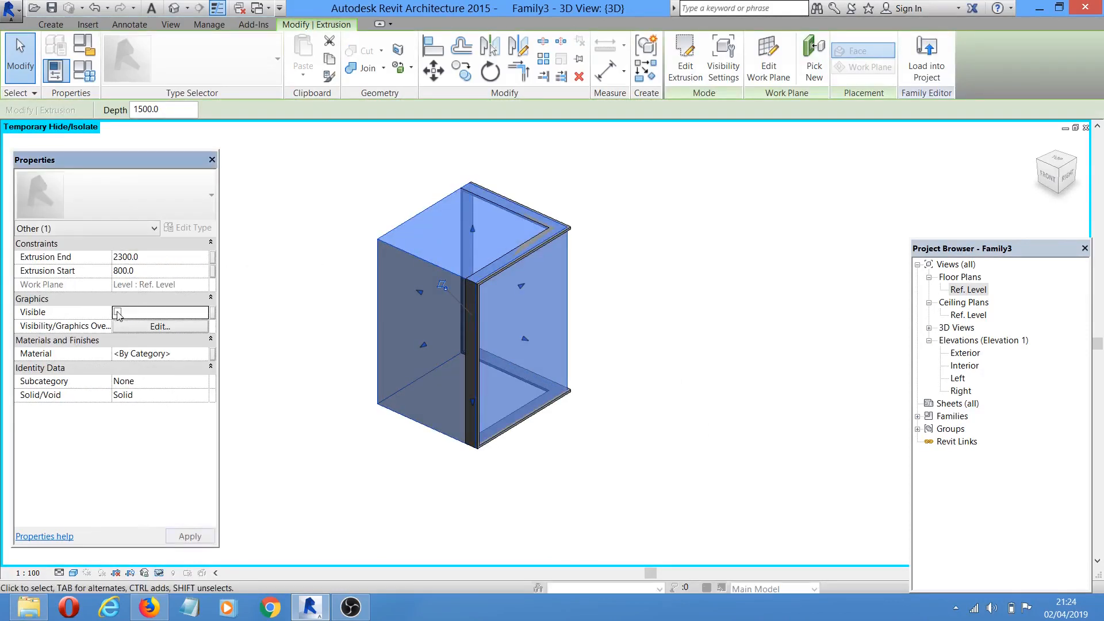
{"action": "middle_click_drag", "start_coordinate": [560, 499], "coordinate": [569, 457]}
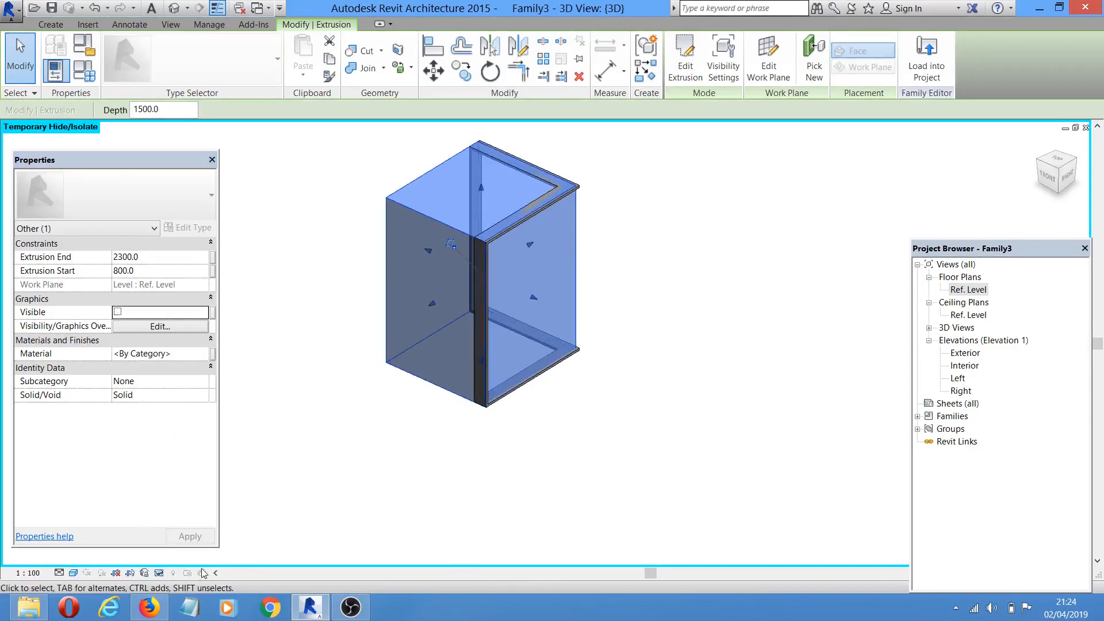
{"action": "left_click", "coordinate": [159, 574]}
{"action": "left_click", "coordinate": [190, 536]}
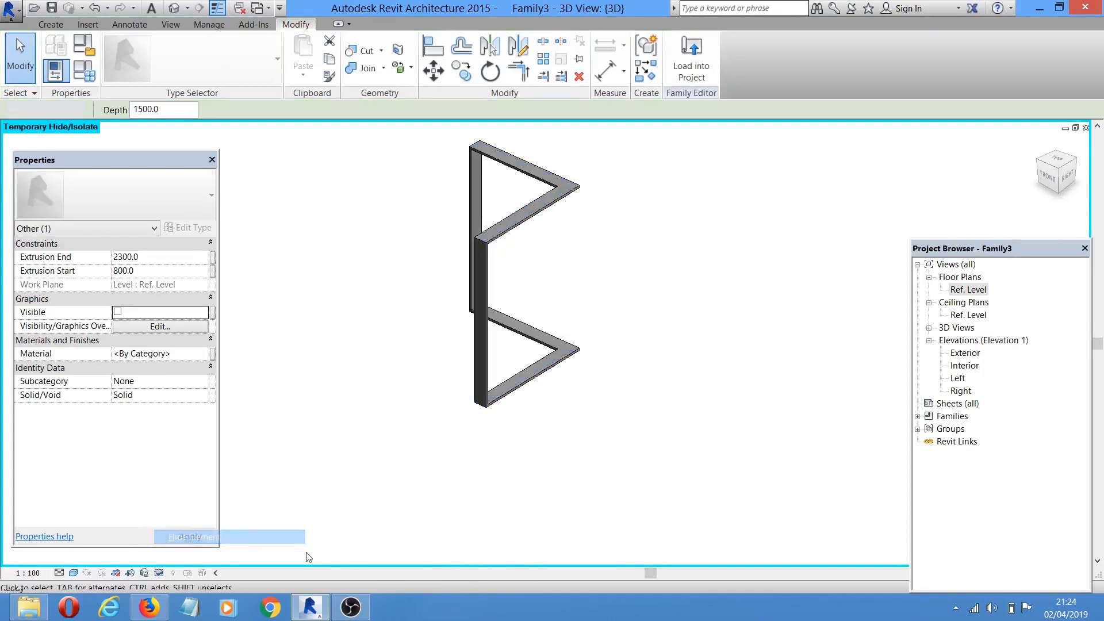
{"action": "middle_click_drag", "start_coordinate": [577, 377], "coordinate": [749, 423]}
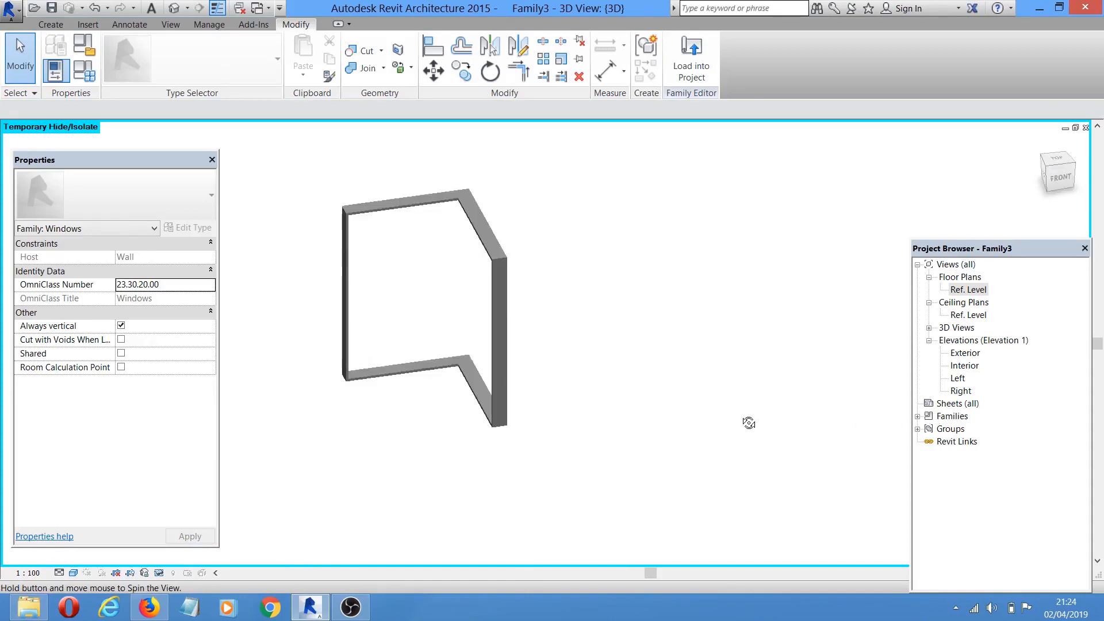
- In the Ref. Level floor plan, start a new extrusion and sketch a rectangle about 540 mm wide across the wall opening
{"action": "double_click", "coordinate": [969, 289]}
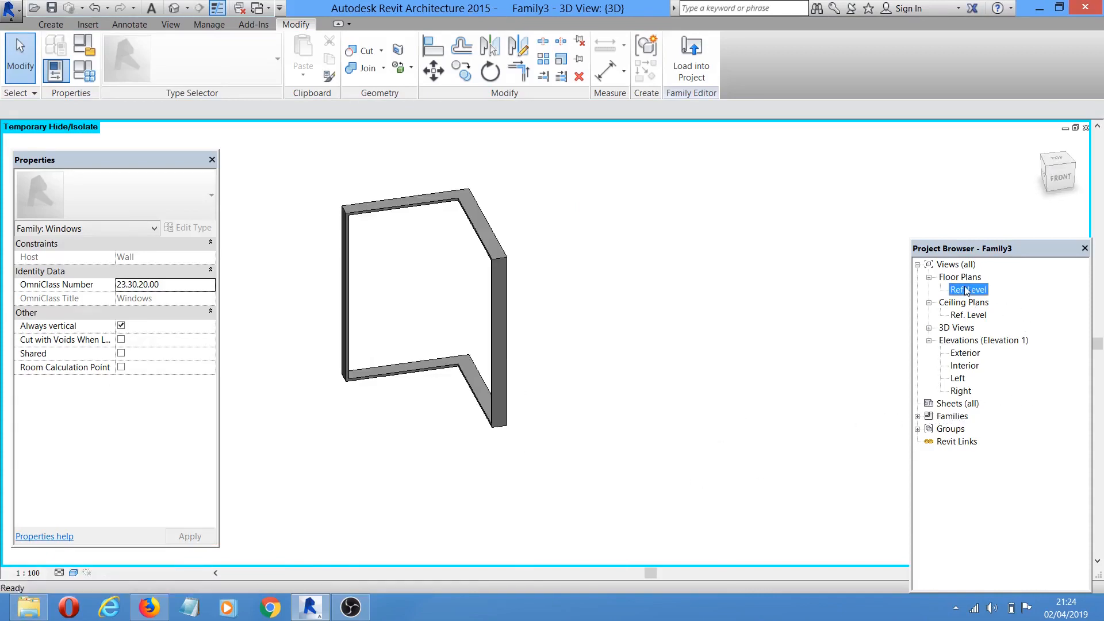
{"action": "scroll", "coordinate": [631, 385], "scroll_direction": "down", "scroll_amount": 1}
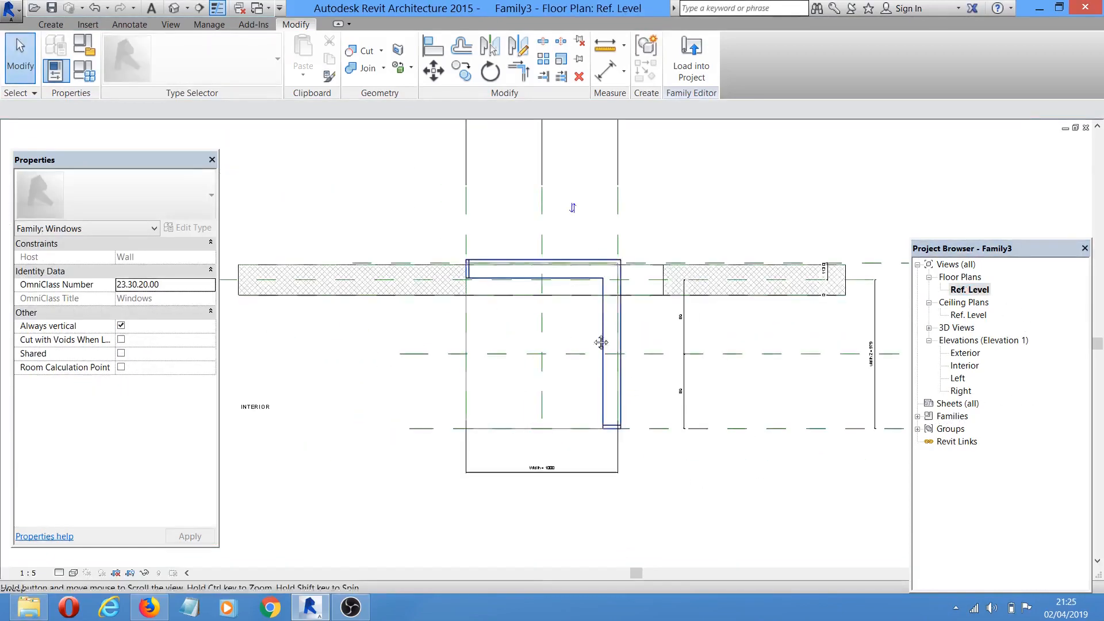
{"action": "middle_click_drag", "start_coordinate": [600, 343], "coordinate": [569, 416]}
{"action": "left_click", "coordinate": [51, 24]}
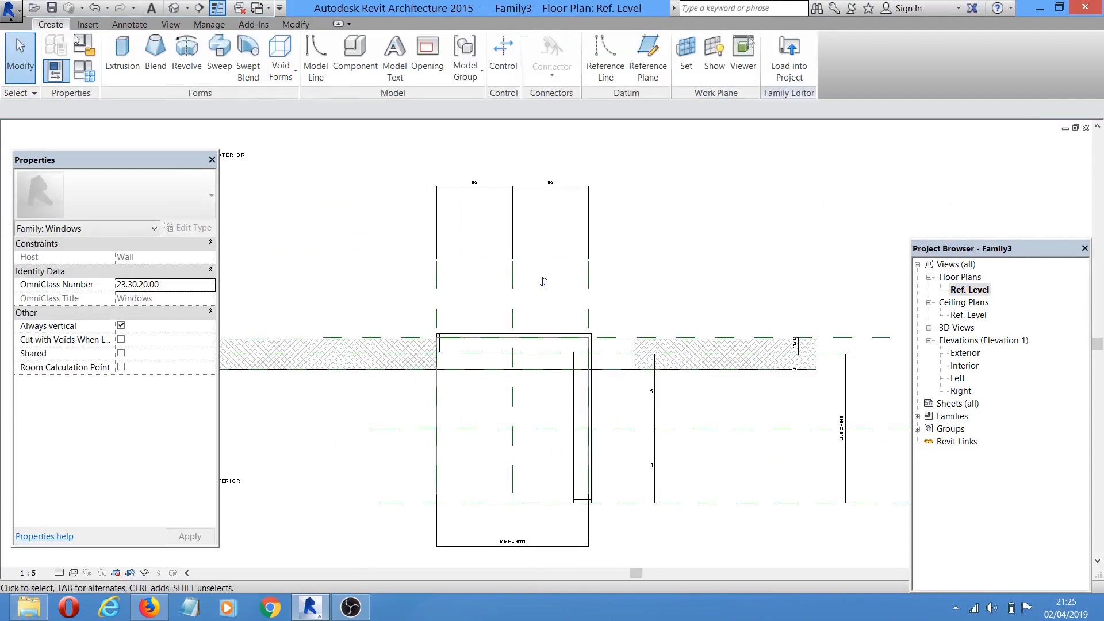
{"action": "left_click", "coordinate": [121, 54]}
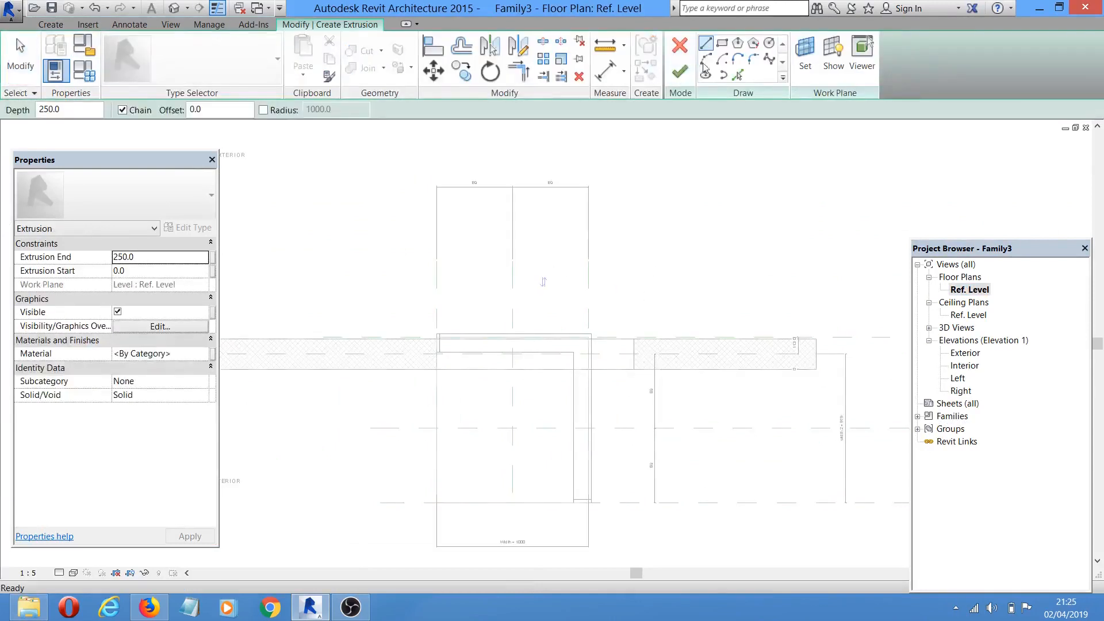
{"action": "left_click", "coordinate": [722, 50]}
{"action": "middle_click_drag", "start_coordinate": [501, 310], "coordinate": [466, 222]}
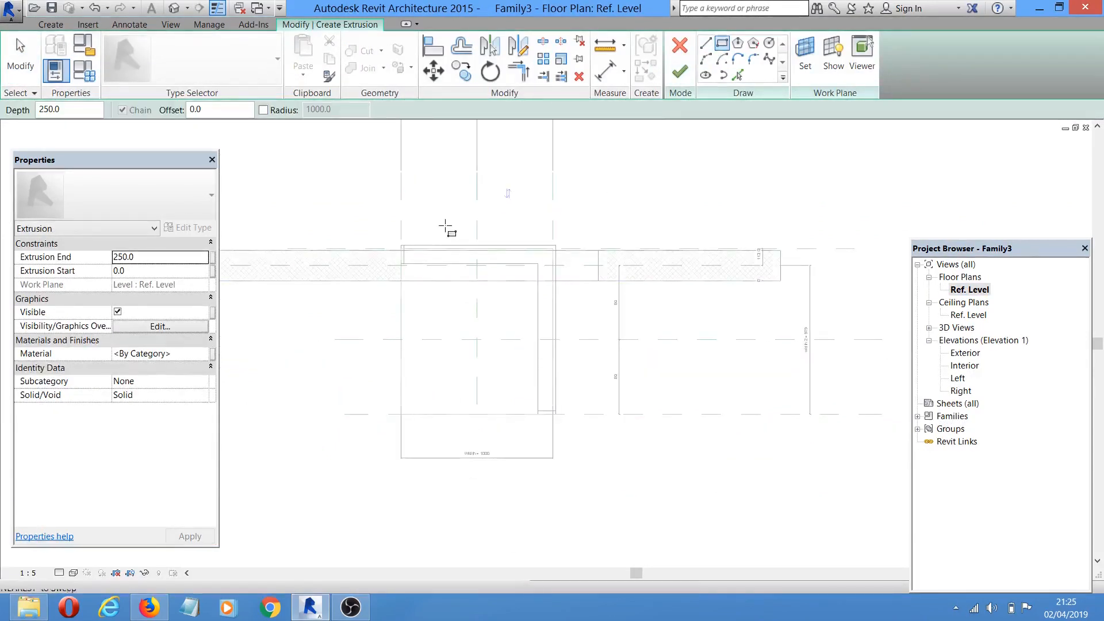
{"action": "scroll", "coordinate": [449, 228], "scroll_direction": "up", "scroll_amount": 1}
{"action": "left_click", "coordinate": [423, 206]}
{"action": "left_click", "coordinate": [517, 391]}
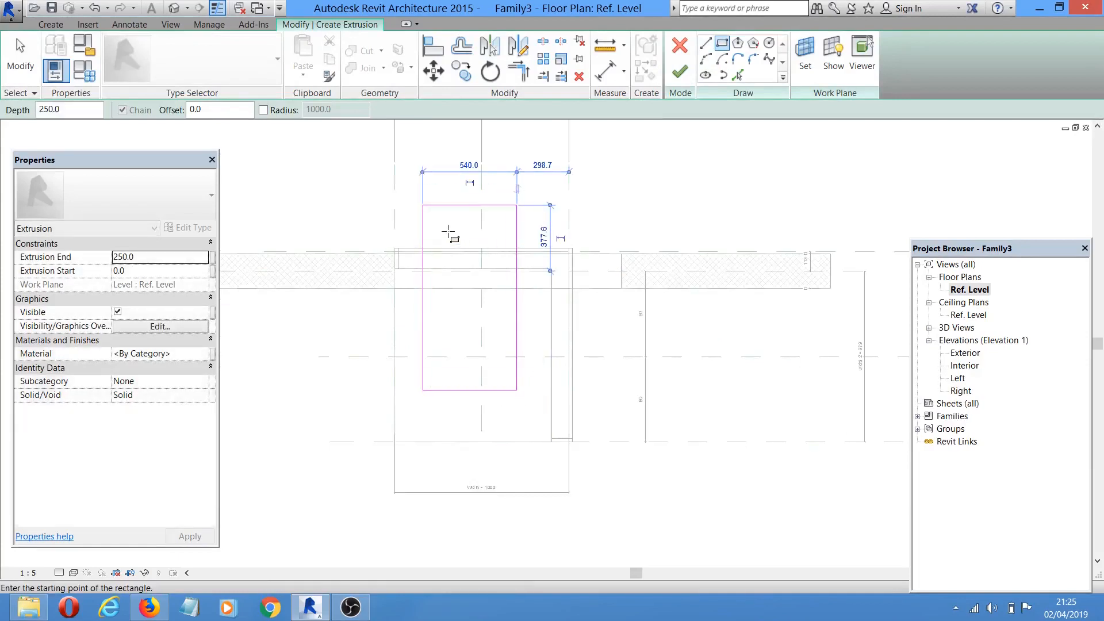
- Sketch a second rectangle about 340 by 820 mm inside the first one and leave the rectangle tool
{"action": "scroll", "coordinate": [450, 234], "scroll_direction": "up", "scroll_amount": 1}
{"action": "left_click", "coordinate": [428, 223]}
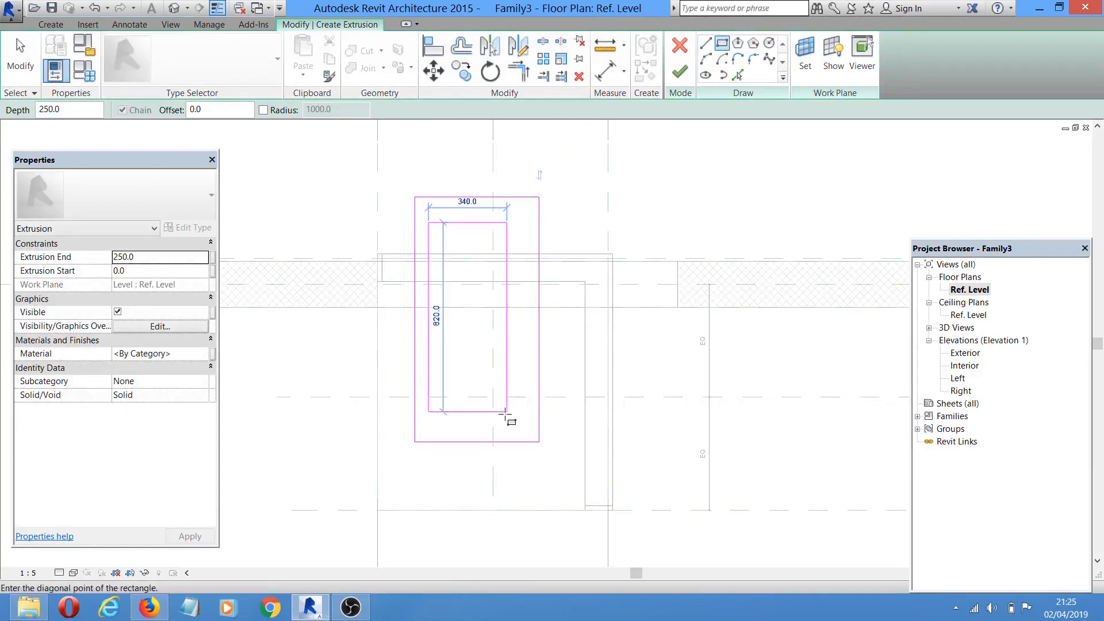
{"action": "left_click", "coordinate": [538, 453]}
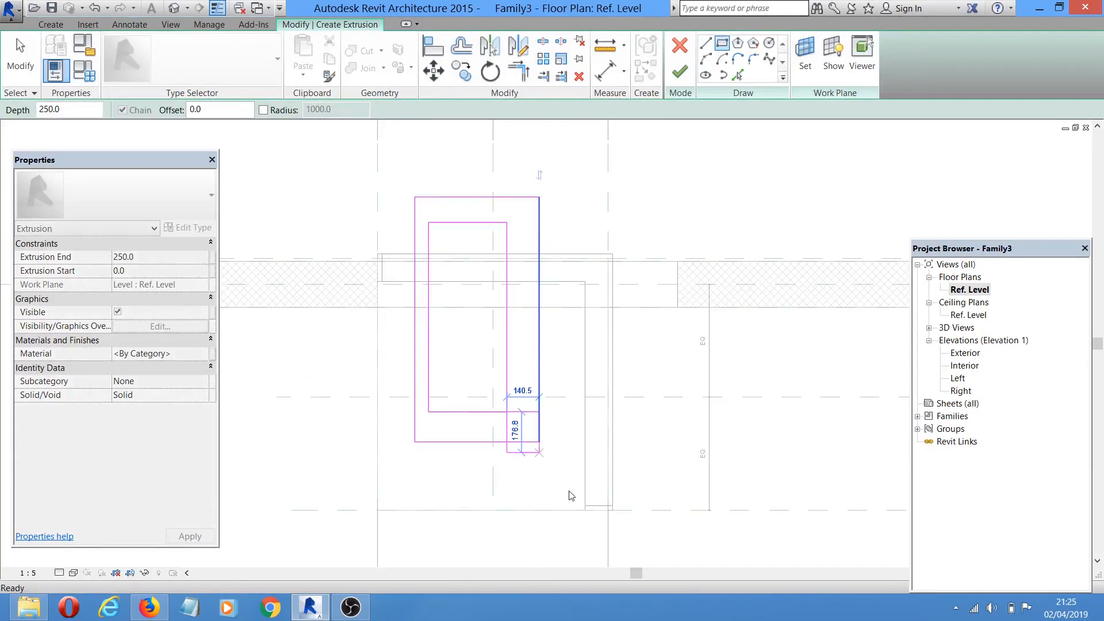
{"action": "key", "text": "Escape"}
{"action": "key", "text": "Escape"}
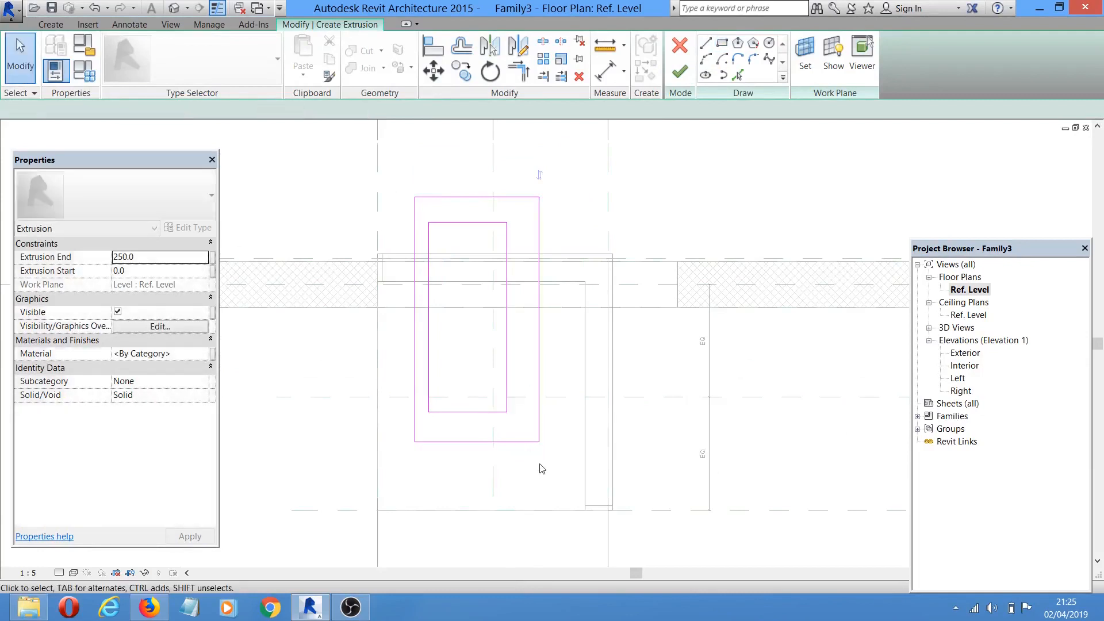
- Add aligned dimensions between the right-hand edges and between the upper edges of the two sketched rectangles
{"action": "key", "text": "d"}
{"action": "key", "text": "i"}
{"action": "scroll", "coordinate": [509, 350], "scroll_direction": "up", "scroll_amount": 1}
{"action": "left_click", "coordinate": [512, 350]}
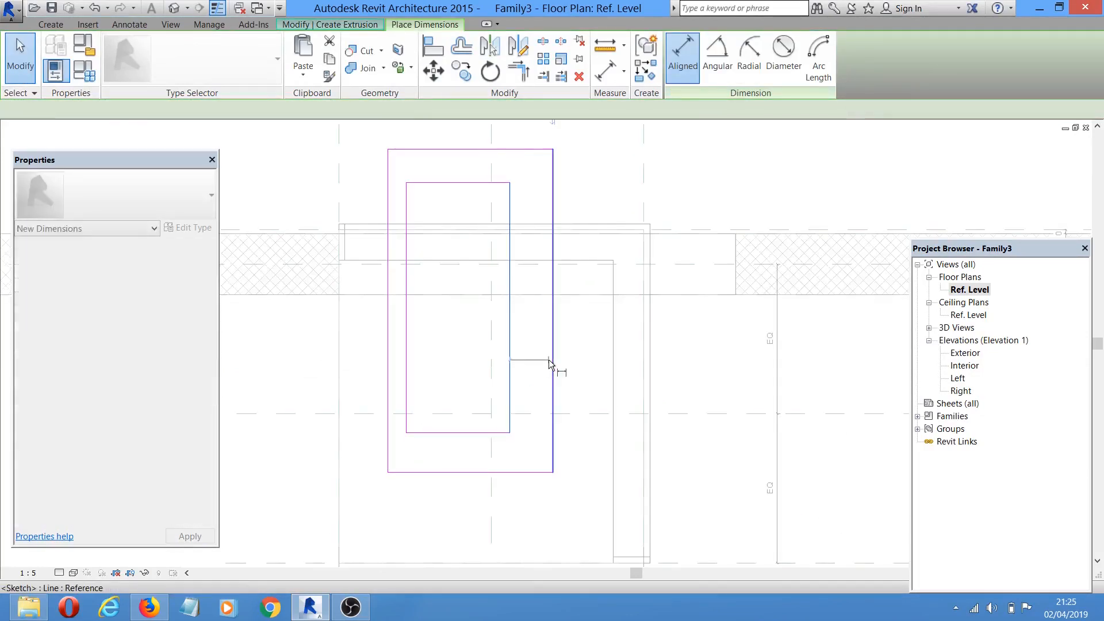
{"action": "left_click", "coordinate": [549, 360]}
{"action": "left_click", "coordinate": [527, 356]}
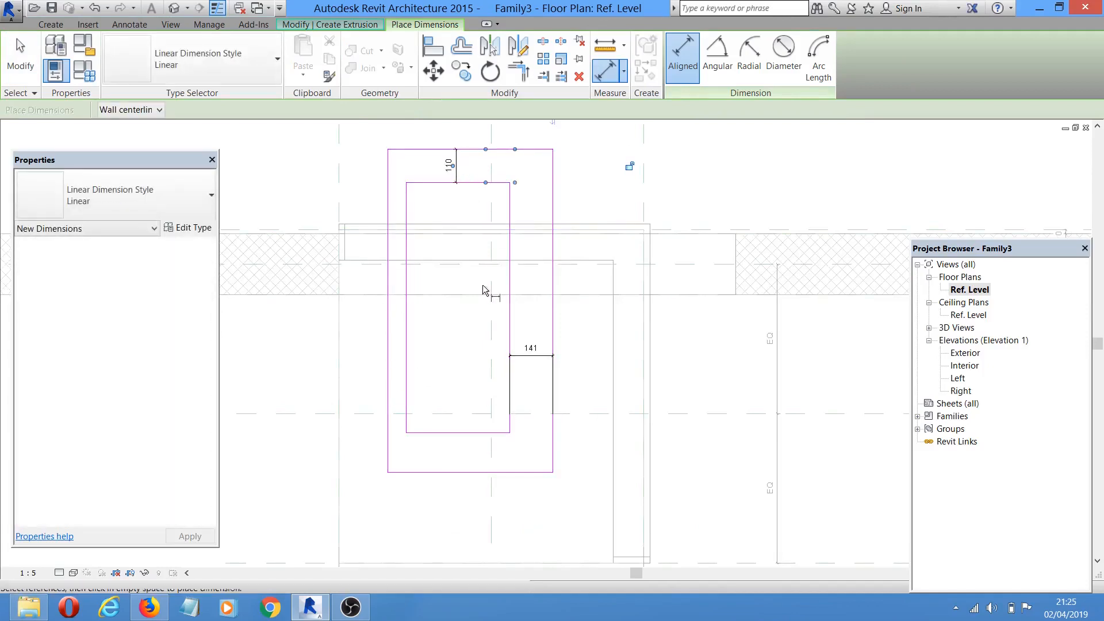
{"action": "key", "text": "Escape"}
{"action": "key", "text": "Escape"}
- Set the spacing between the upper edges of the two rectangles to 10 mm by moving the outer edge, and lock that dimension
{"action": "left_click", "coordinate": [528, 150]}
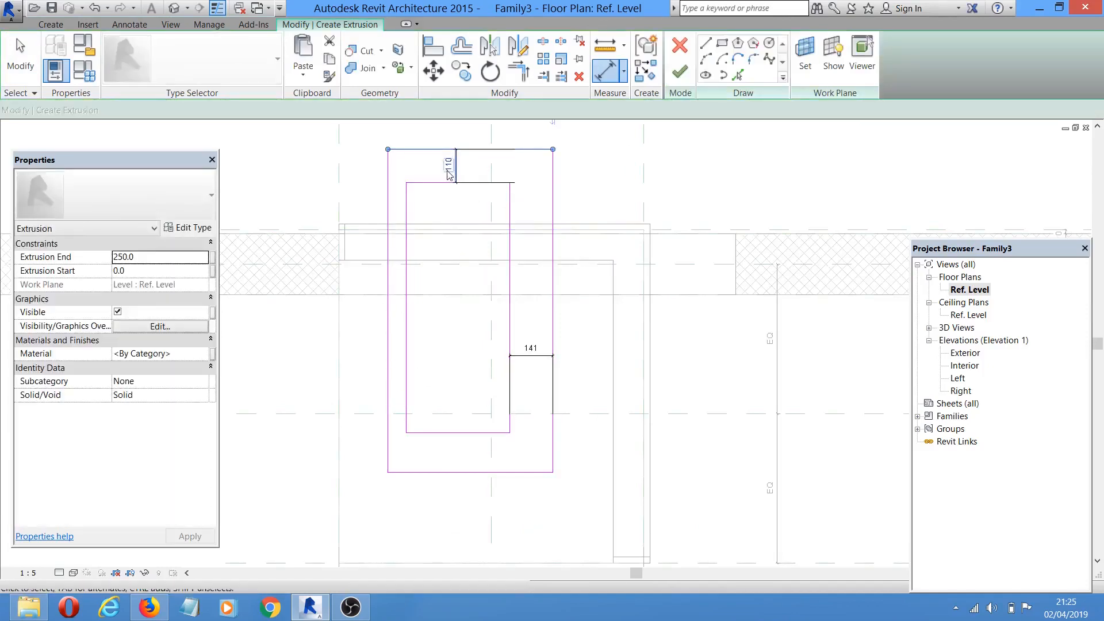
{"action": "left_click", "coordinate": [449, 166]}
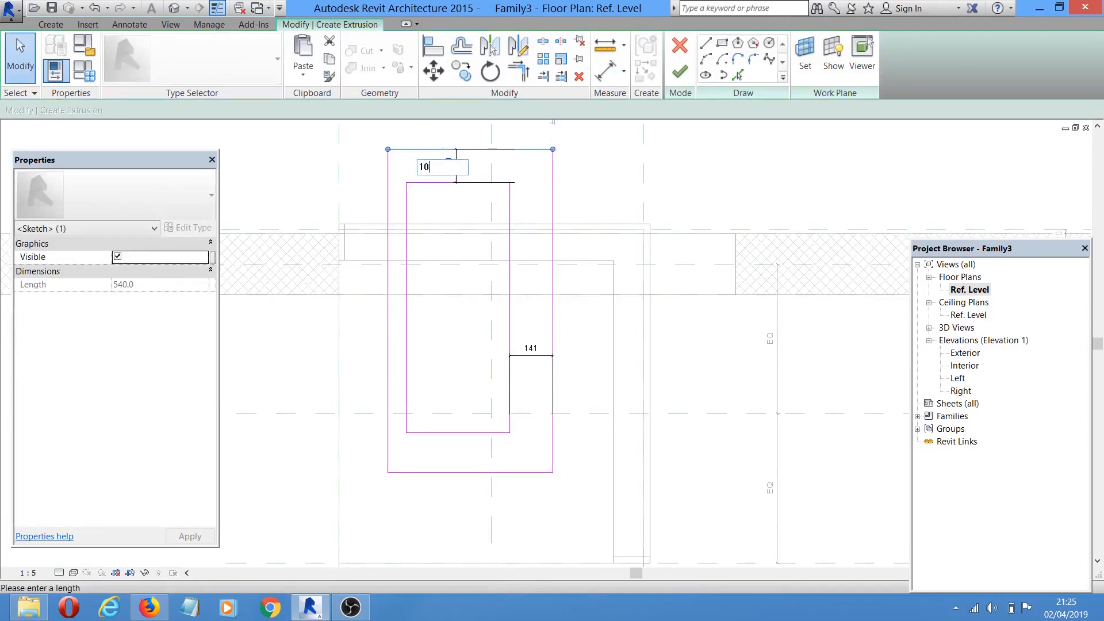
{"action": "key", "text": "Return"}
{"action": "left_click", "coordinate": [587, 181]}
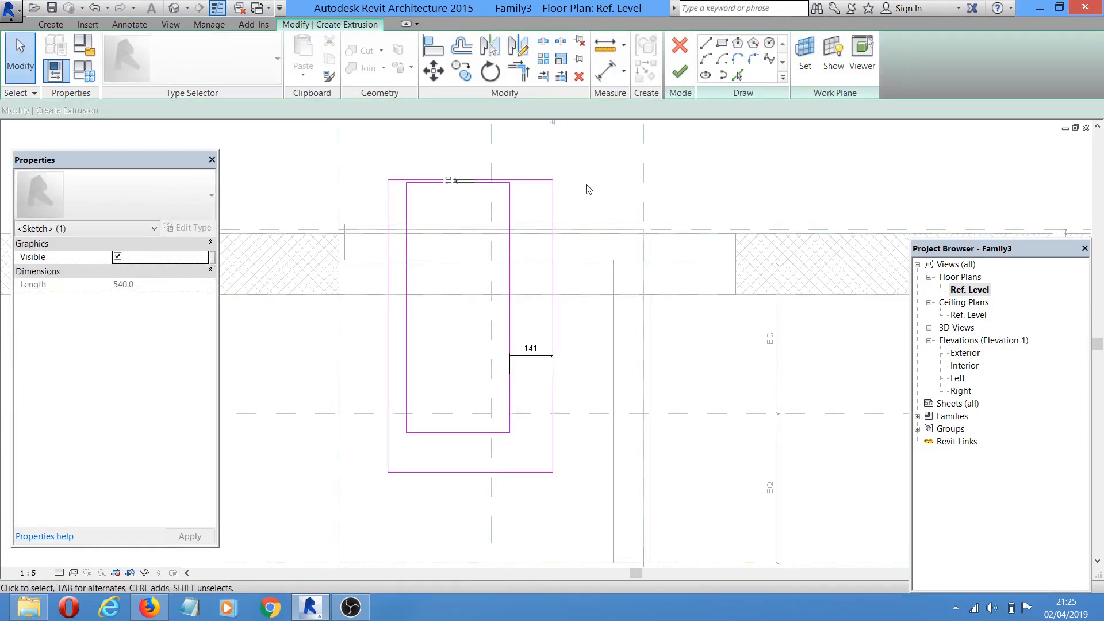
{"action": "scroll", "coordinate": [452, 179], "scroll_direction": "up", "scroll_amount": 2}
{"action": "left_click", "coordinate": [451, 181]}
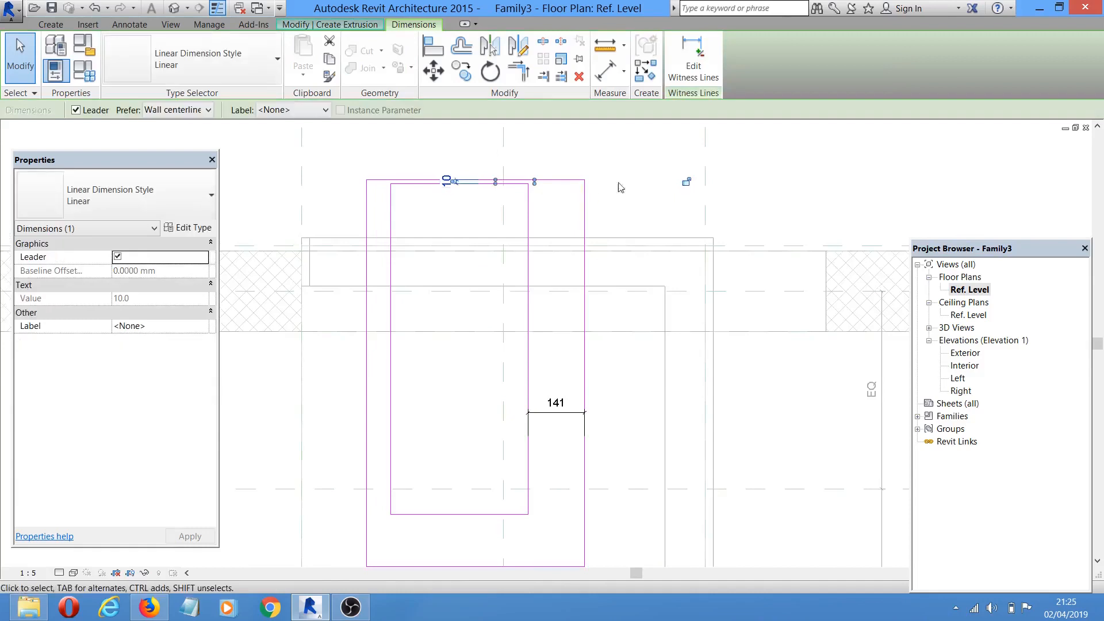
{"action": "key", "text": "Escape"}
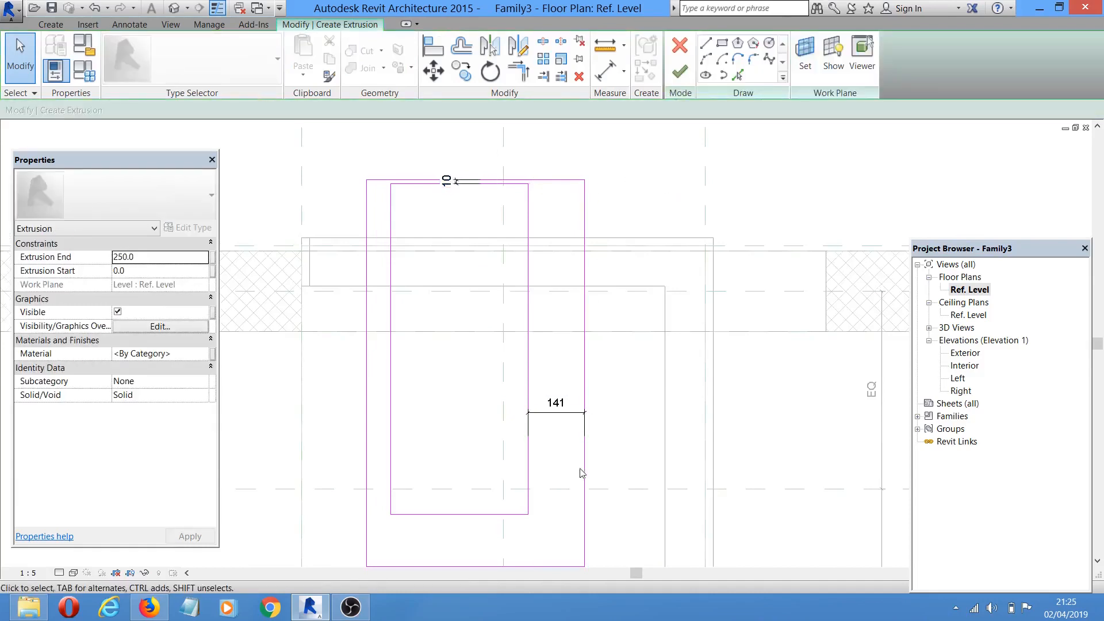
- Set the spacing between the right-hand edges of the two rectangles to 10 mm by moving the outer edge, and select that dimension
{"action": "left_click", "coordinate": [584, 467]}
{"action": "left_click", "coordinate": [562, 409]}
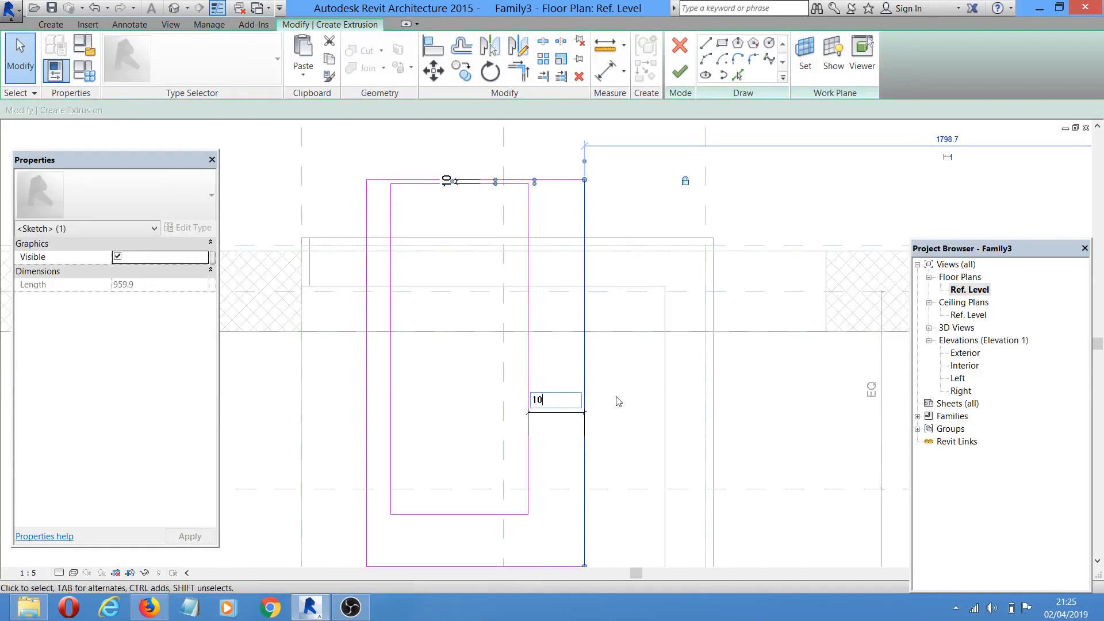
{"action": "type", "text": "10"}
{"action": "key", "text": "Return"}
{"action": "left_click", "coordinate": [543, 425]}
{"action": "scroll", "coordinate": [543, 422], "scroll_direction": "up", "scroll_amount": 1}
{"action": "left_click", "coordinate": [538, 402]}
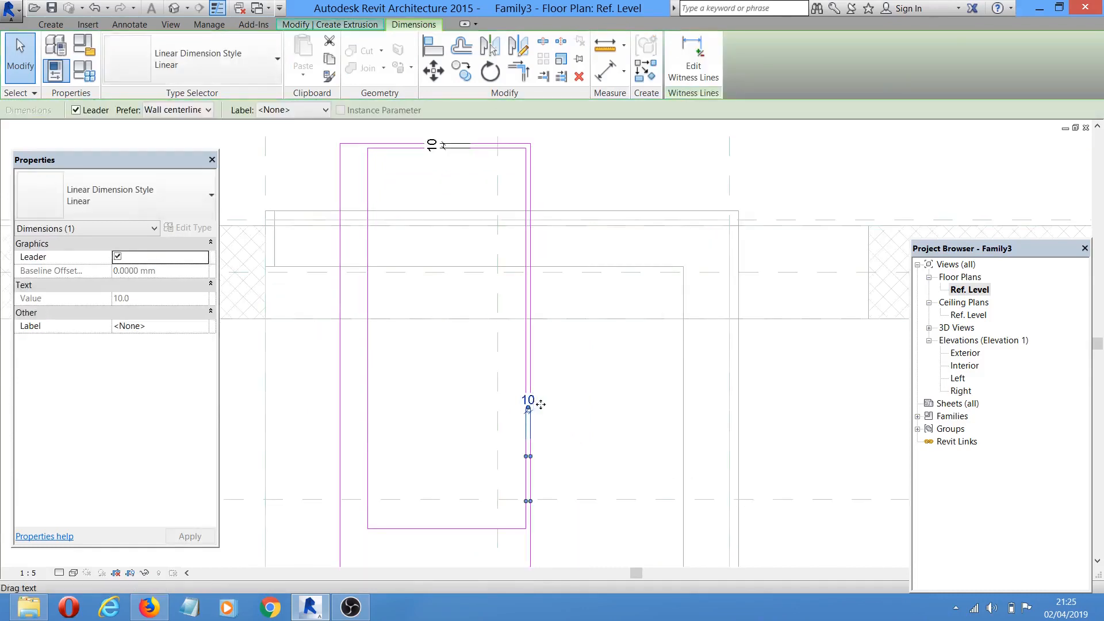
- Align the outer rectangle's left edge with the left reference plane and lock it there
{"action": "middle_click_drag", "start_coordinate": [541, 405], "coordinate": [525, 222]}
{"action": "scroll", "coordinate": [525, 223], "scroll_direction": "down", "scroll_amount": 2}
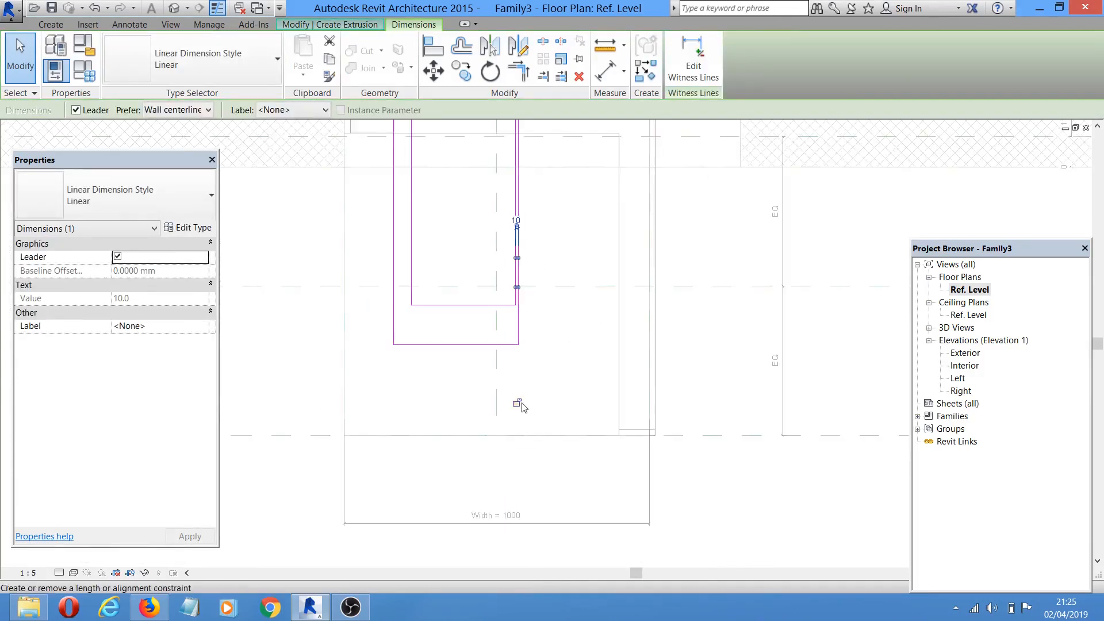
{"action": "left_click", "coordinate": [558, 361]}
{"action": "middle_click_drag", "start_coordinate": [577, 345], "coordinate": [619, 506]}
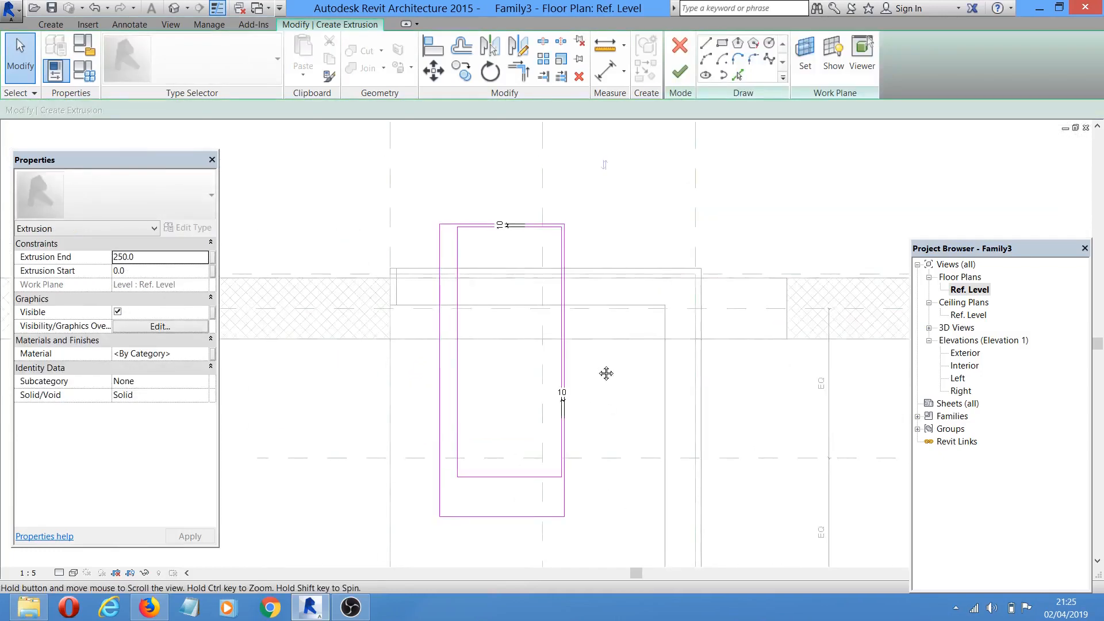
{"action": "mouse_move", "coordinate": [606, 375]}
{"action": "middle_mouse_down"}
{"action": "mouse_move", "coordinate": [623, 402]}
{"action": "mouse_move", "coordinate": [609, 387]}
{"action": "middle_mouse_up"}
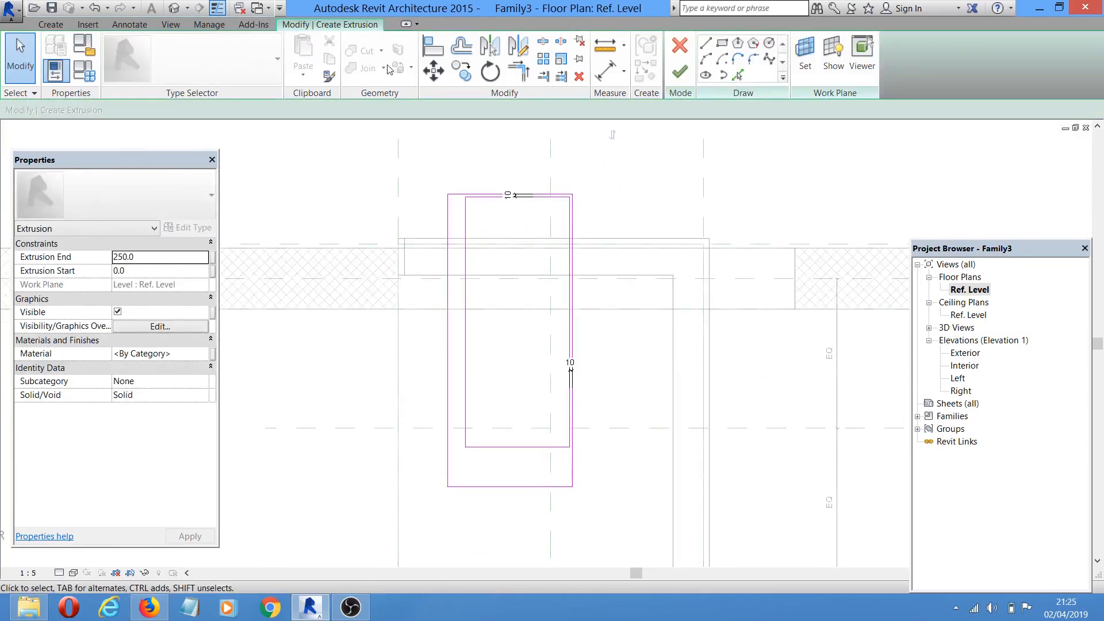
{"action": "left_click", "coordinate": [424, 51]}
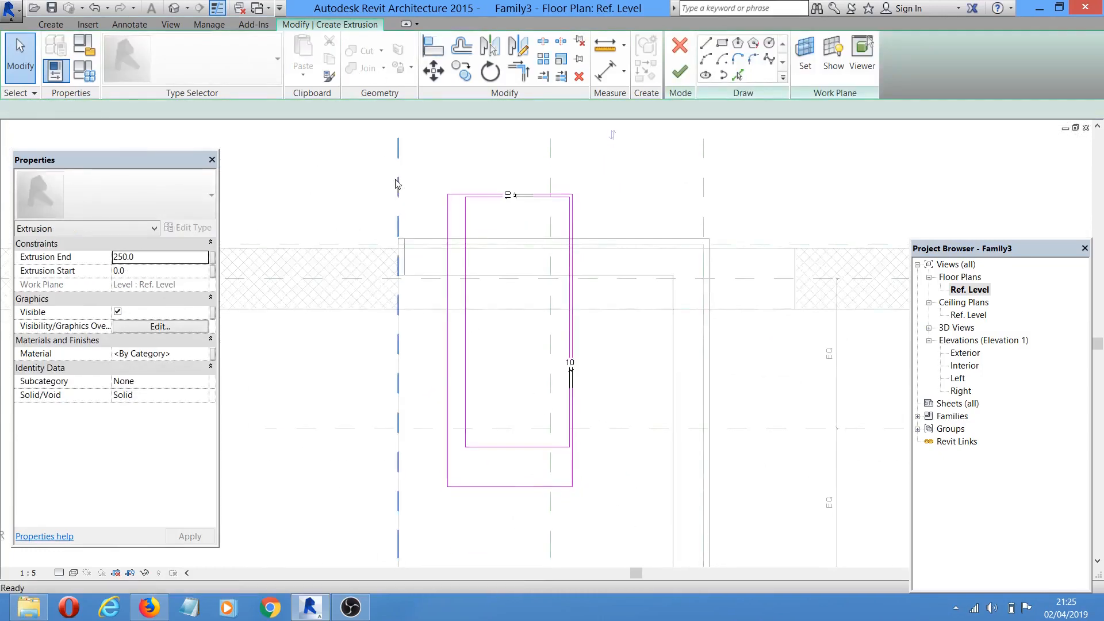
{"action": "left_click", "coordinate": [446, 215]}
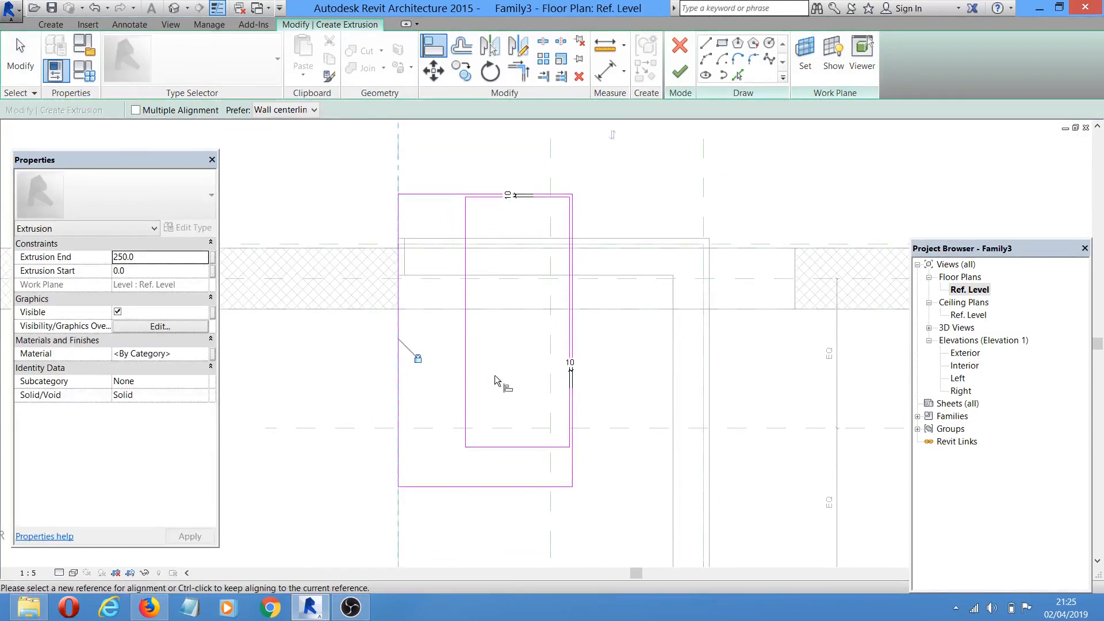
- Align the outer rectangle's bottom edge with the lowest horizontal reference plane and lock the alignment
{"action": "middle_click_drag", "start_coordinate": [495, 375], "coordinate": [441, 316]}
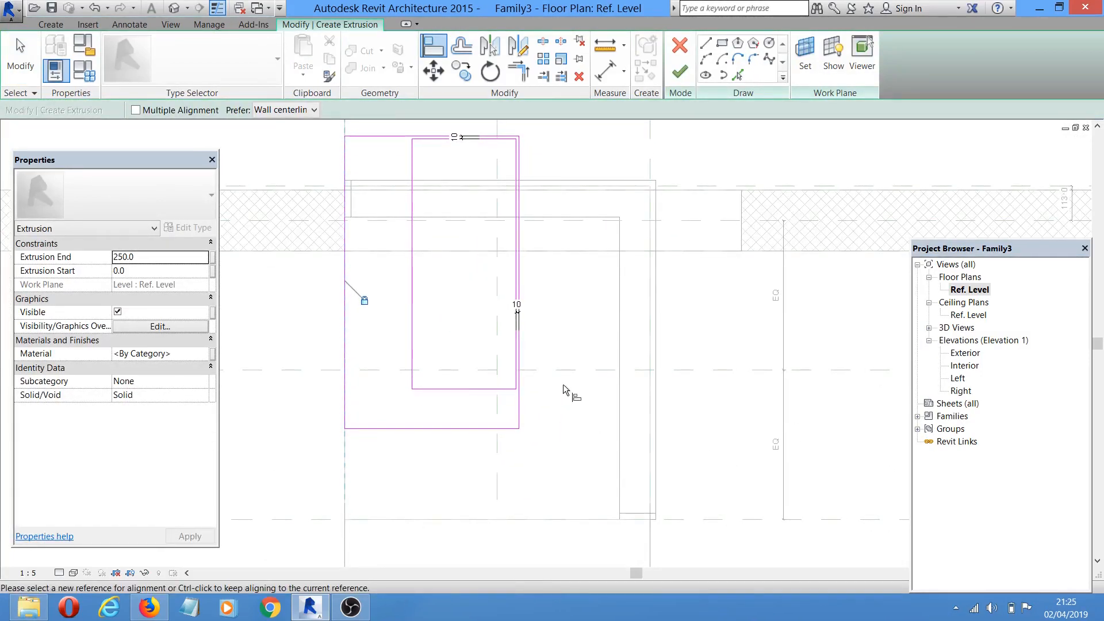
{"action": "middle_click_drag", "start_coordinate": [567, 439], "coordinate": [516, 309]}
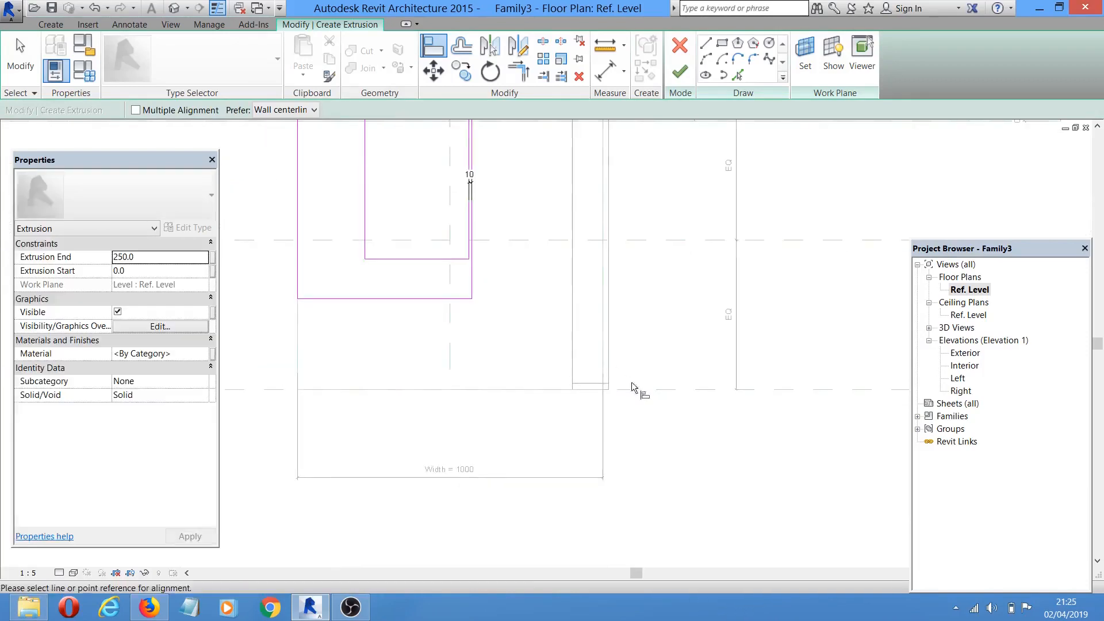
{"action": "left_click", "coordinate": [662, 390]}
{"action": "left_click", "coordinate": [383, 298]}
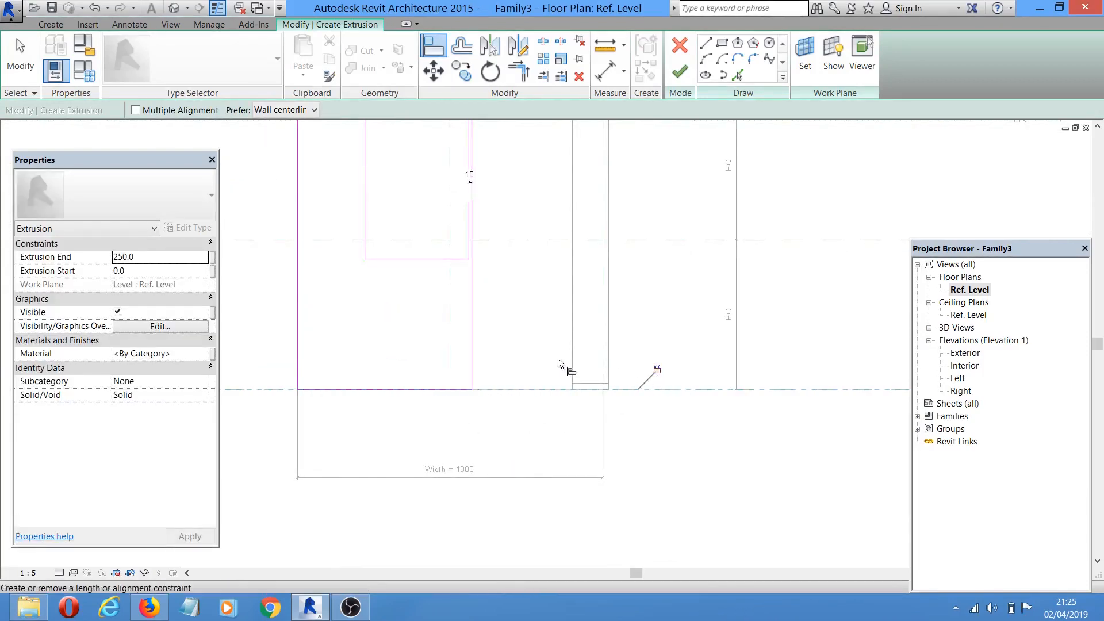
{"action": "middle_click_drag", "start_coordinate": [519, 318], "coordinate": [521, 405]}
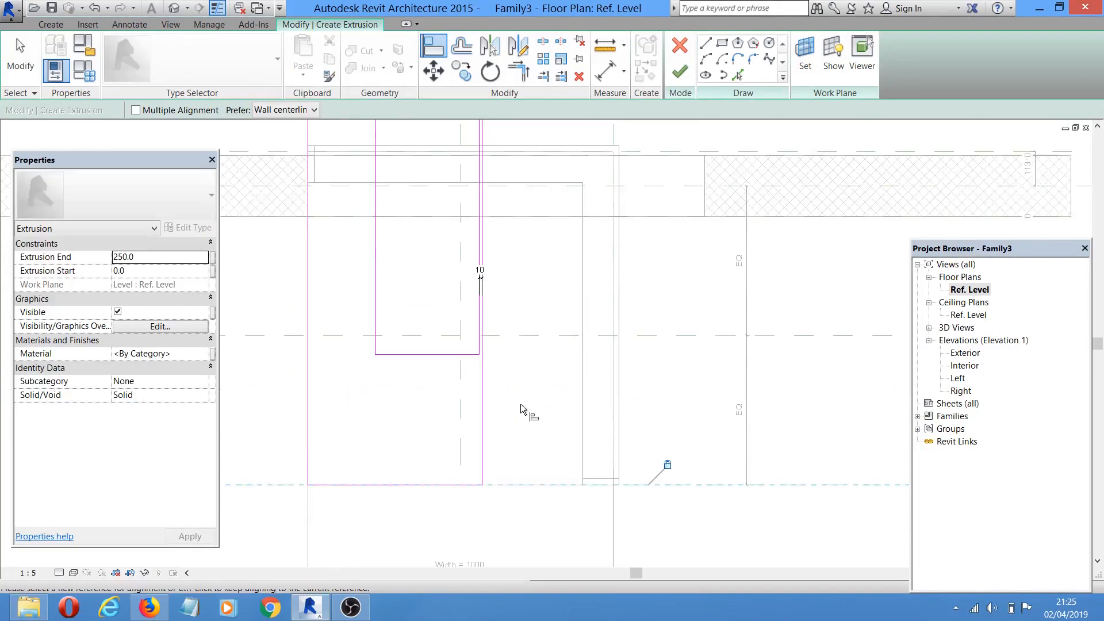
{"action": "key", "text": "Escape"}
- Trim/extend the inner rectangle's right line to the outer bottom edge and its top line to the outer left edge
{"action": "scroll", "coordinate": [478, 355], "scroll_direction": "up", "scroll_amount": 3}
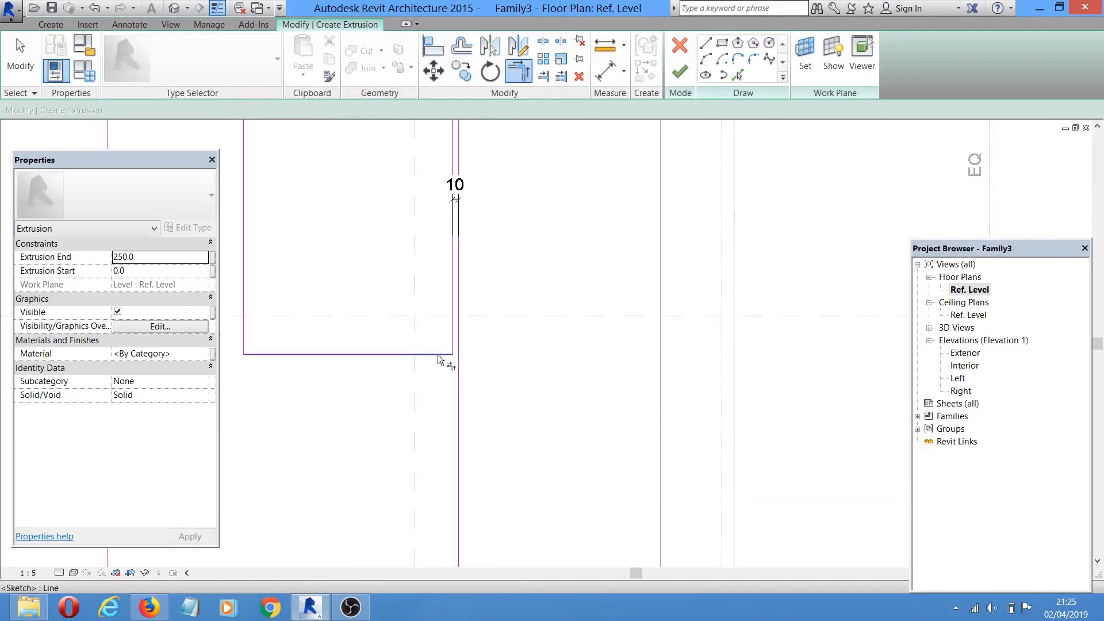
{"action": "scroll", "coordinate": [514, 374], "scroll_direction": "down", "scroll_amount": 3}
{"action": "scroll", "coordinate": [503, 391], "scroll_direction": "up", "scroll_amount": 2}
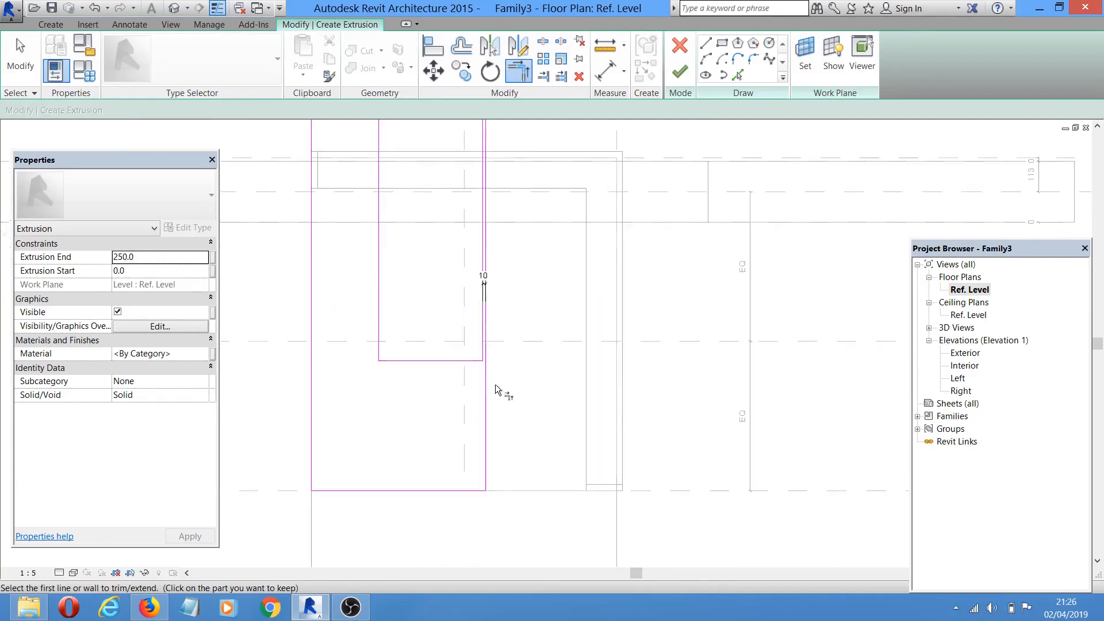
{"action": "left_click", "coordinate": [481, 319]}
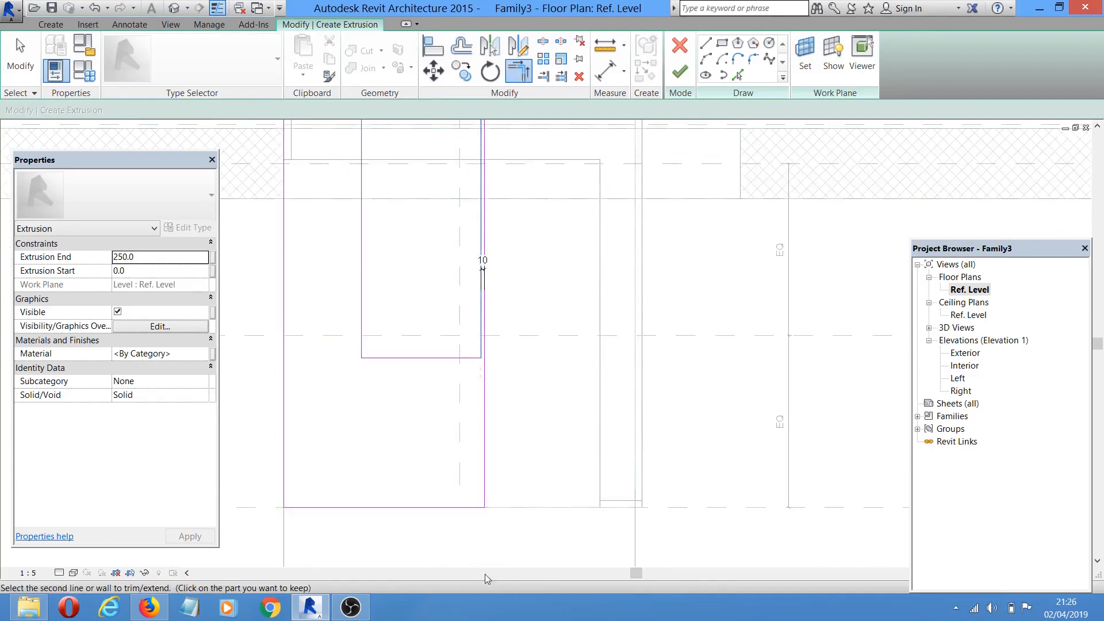
{"action": "left_click", "coordinate": [483, 509]}
{"action": "scroll", "coordinate": [426, 287], "scroll_direction": "up", "scroll_amount": 5}
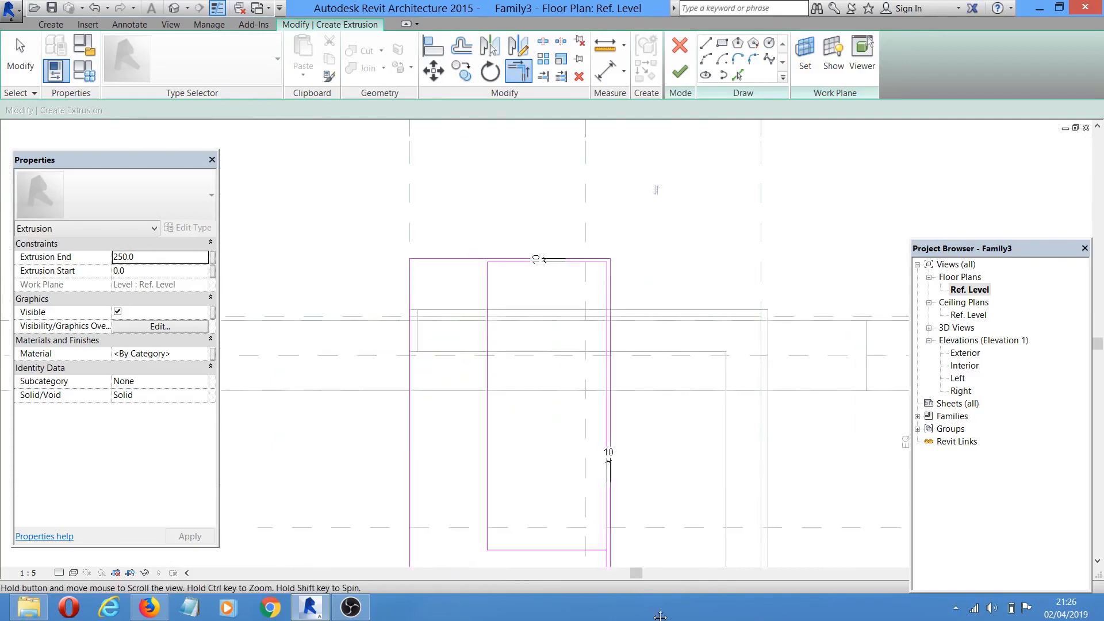
{"action": "left_click", "coordinate": [407, 253]}
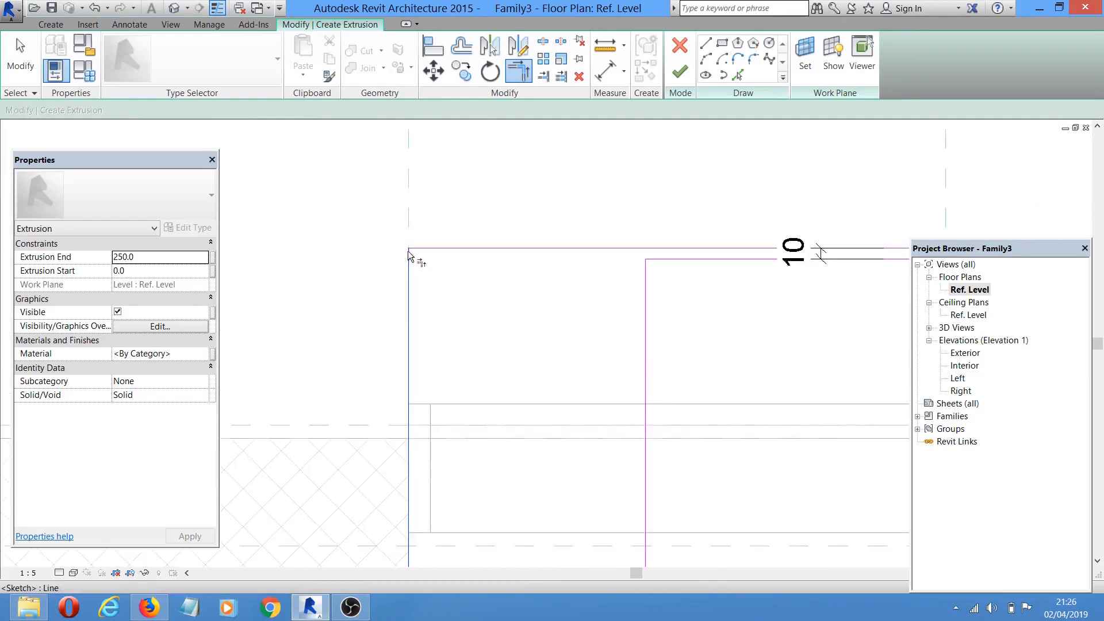
{"action": "left_click", "coordinate": [657, 257]}
- Delete the leftover left and bottom lines of the inner rectangle, leaving a thin L-shaped profile
{"action": "mouse_move", "coordinate": [448, 323]}
{"action": "middle_mouse_down"}
{"action": "mouse_move", "coordinate": [375, 291]}
{"action": "mouse_move", "coordinate": [215, 115]}
{"action": "middle_mouse_up"}
{"action": "middle_click_drag", "start_coordinate": [524, 456], "coordinate": [540, 276]}
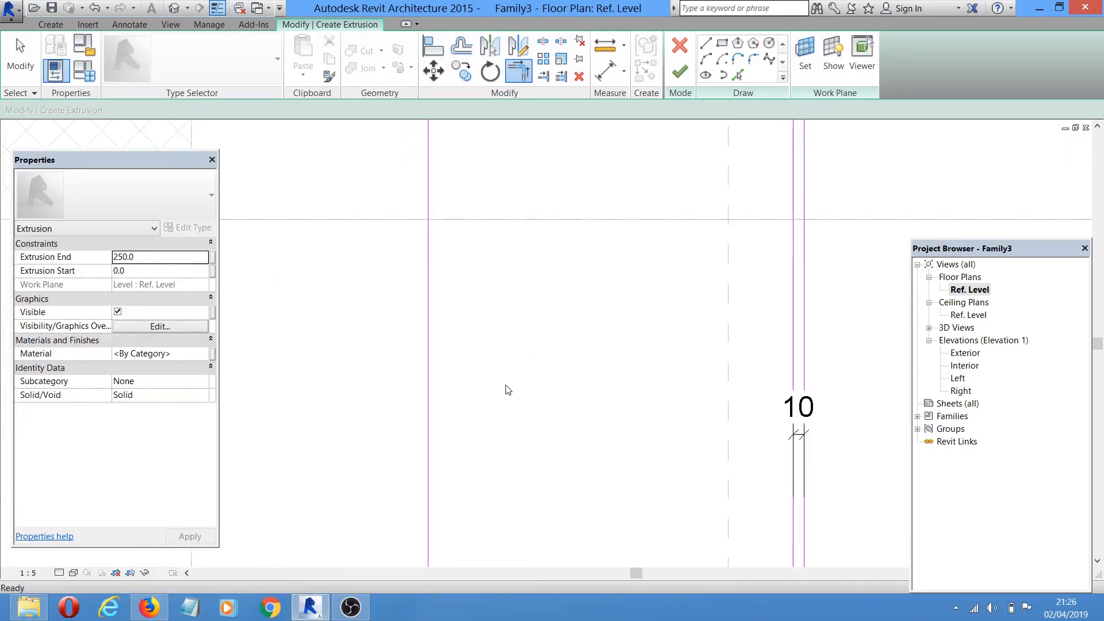
{"action": "middle_click_drag", "start_coordinate": [505, 385], "coordinate": [498, 237]}
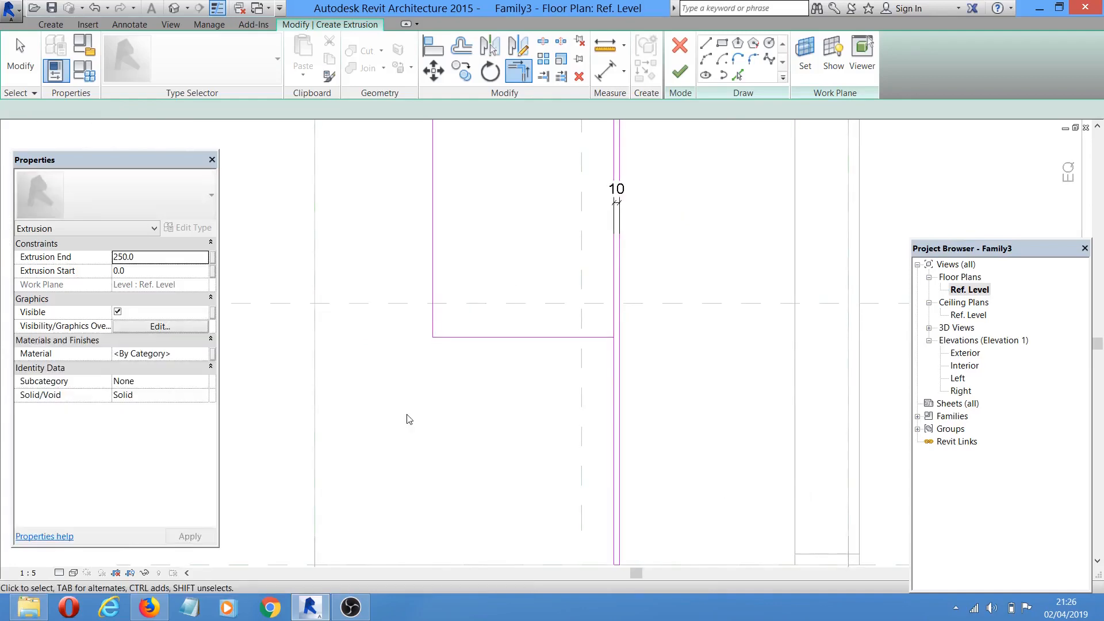
{"action": "key", "text": "Escape"}
{"action": "key", "text": "Escape"}
{"action": "left_click_drag", "start_coordinate": [481, 258], "coordinate": [406, 419]}
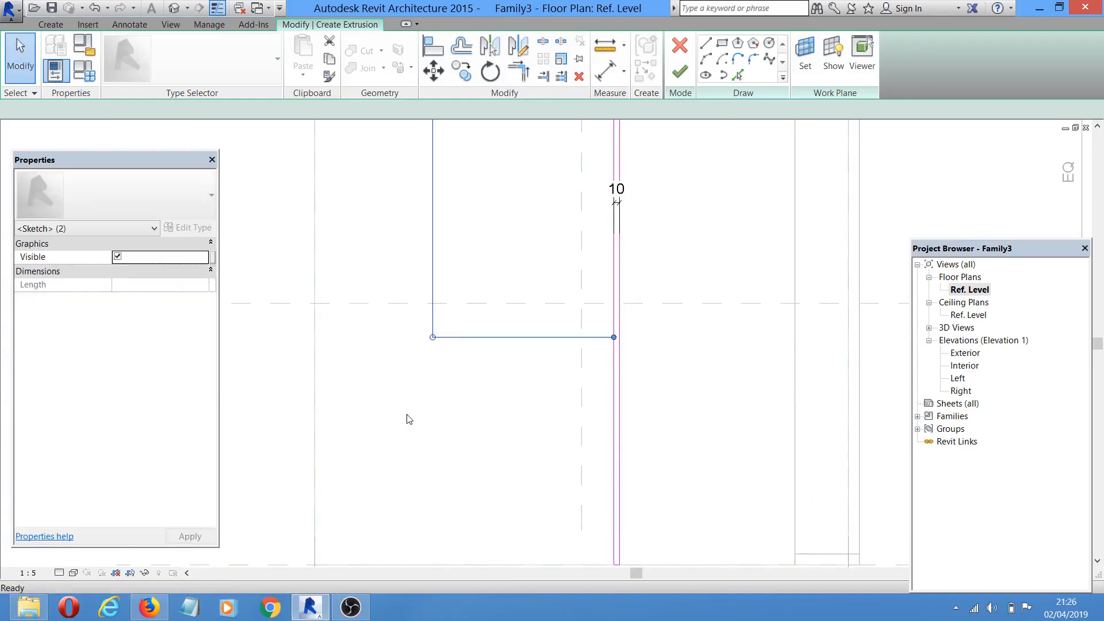
{"action": "key", "text": "Delete"}
{"action": "scroll", "coordinate": [409, 418], "scroll_direction": "down", "scroll_amount": 5}
{"action": "mouse_move", "coordinate": [530, 343]}
{"action": "middle_mouse_down"}
{"action": "mouse_move", "coordinate": [536, 369]}
{"action": "mouse_move", "coordinate": [522, 391]}
{"action": "middle_mouse_up"}
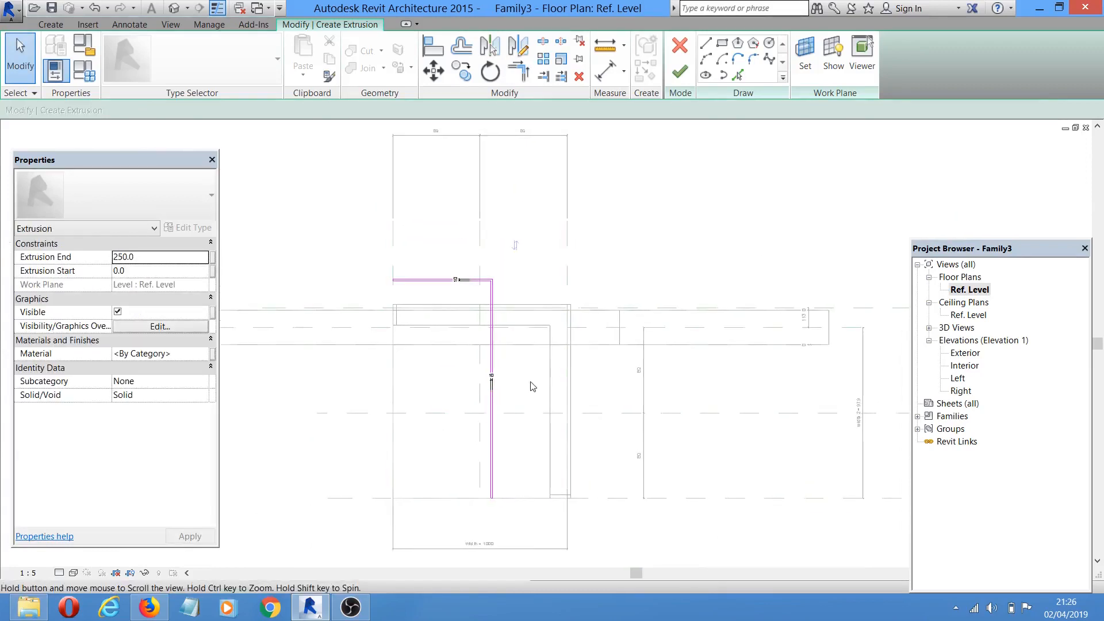
- Align the L-profile's inner horizontal line with the reference plane near the wall's exterior face and lock it
{"action": "left_click", "coordinate": [434, 44]}
{"action": "scroll", "coordinate": [378, 296], "scroll_direction": "up", "scroll_amount": 5}
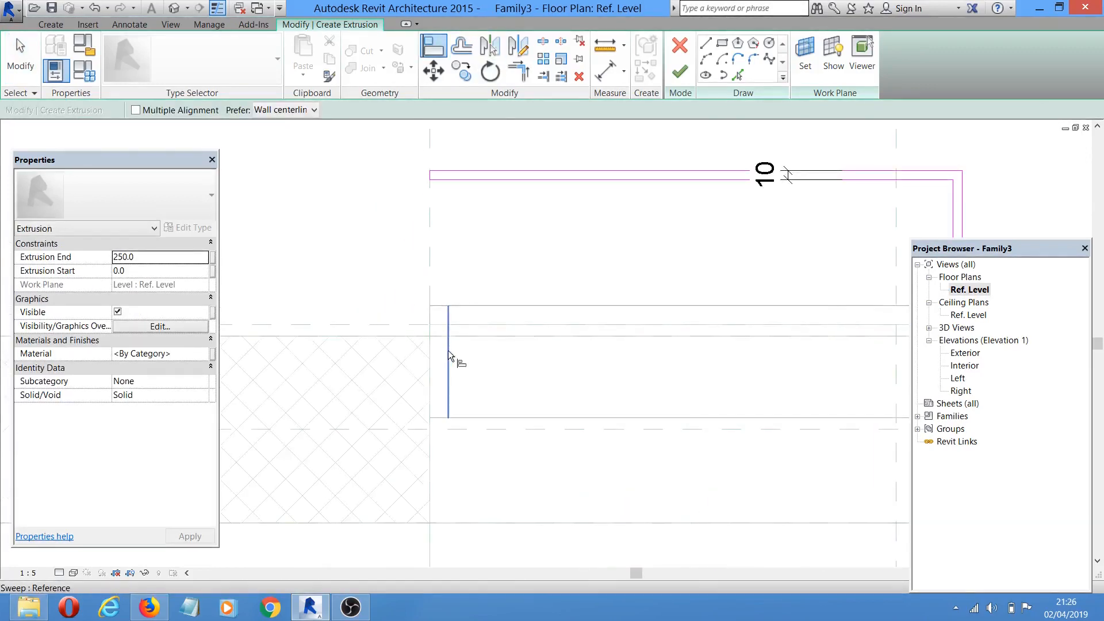
{"action": "scroll", "coordinate": [462, 273], "scroll_direction": "down", "scroll_amount": 3}
{"action": "middle_click_drag", "start_coordinate": [388, 333], "coordinate": [361, 308]}
{"action": "scroll", "coordinate": [354, 302], "scroll_direction": "down", "scroll_amount": 2}
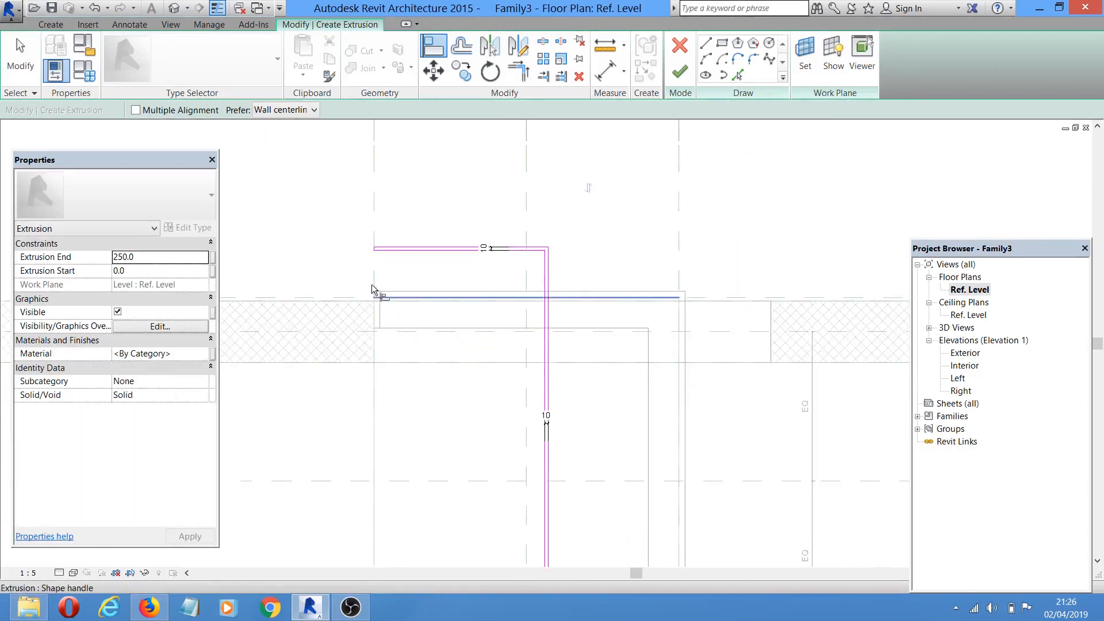
{"action": "scroll", "coordinate": [358, 313], "scroll_direction": "up", "scroll_amount": 5}
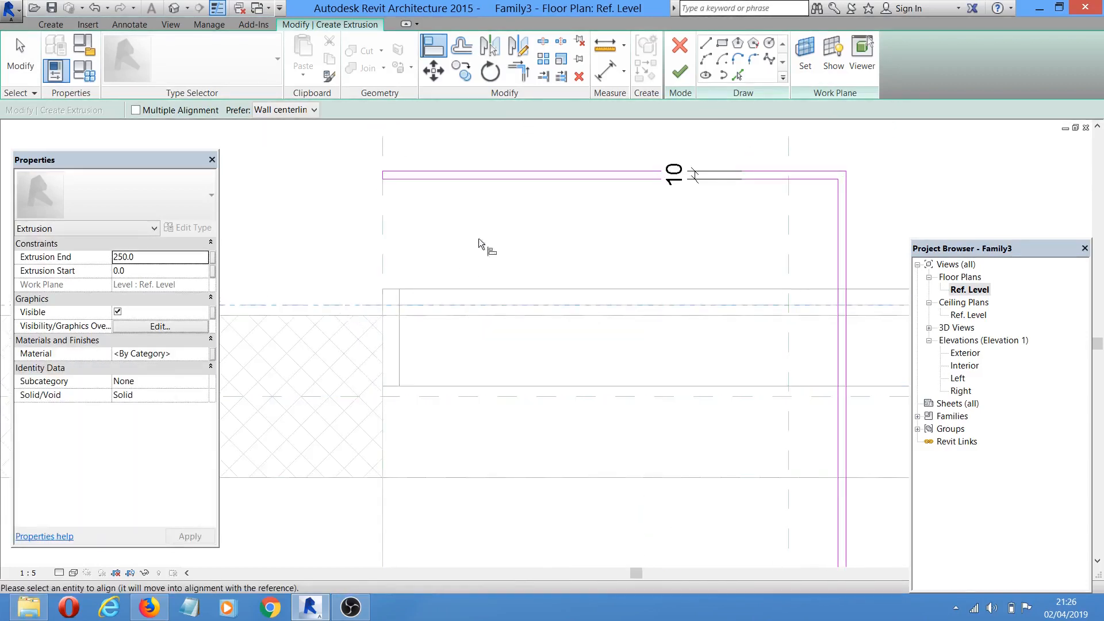
{"action": "left_click", "coordinate": [465, 179]}
{"action": "mouse_move", "coordinate": [467, 205]}
{"action": "middle_mouse_down"}
{"action": "mouse_move", "coordinate": [386, 194]}
{"action": "mouse_move", "coordinate": [360, 165]}
{"action": "middle_mouse_up"}
{"action": "scroll", "coordinate": [362, 165], "scroll_direction": "down", "scroll_amount": 1}
{"action": "scroll", "coordinate": [391, 172], "scroll_direction": "down", "scroll_amount": 1}
{"action": "middle_click_drag", "start_coordinate": [624, 275], "coordinate": [606, 237]}
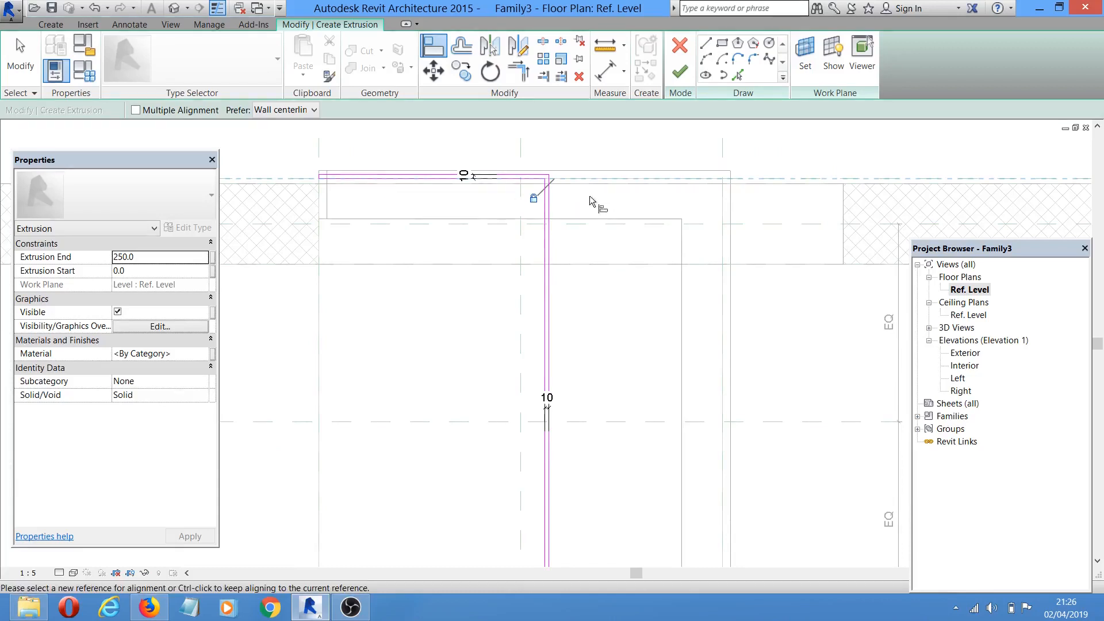
- Align the L-profile's inner vertical line with the center reference plane and lock it
{"action": "left_click", "coordinate": [523, 288]}
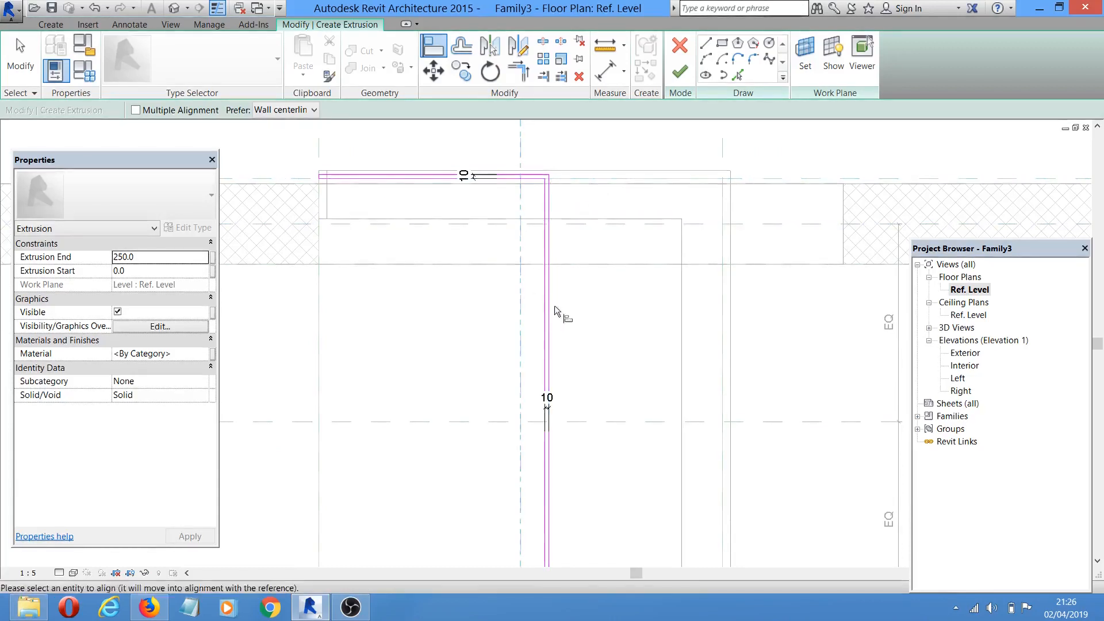
{"action": "left_click", "coordinate": [548, 313]}
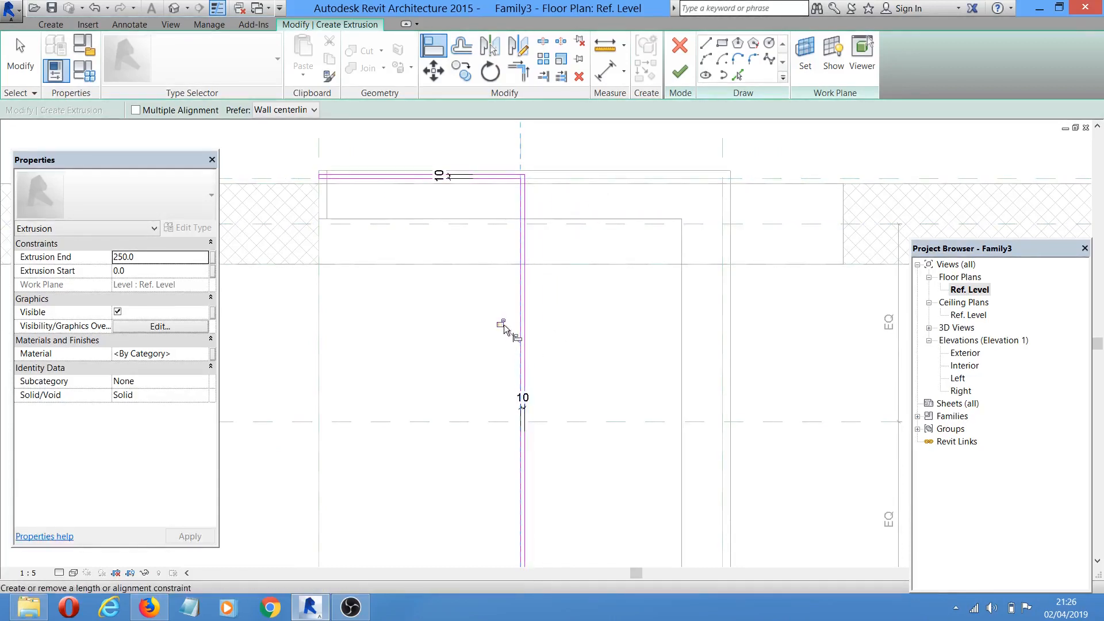
{"action": "scroll", "coordinate": [570, 333], "scroll_direction": "down", "scroll_amount": 3}
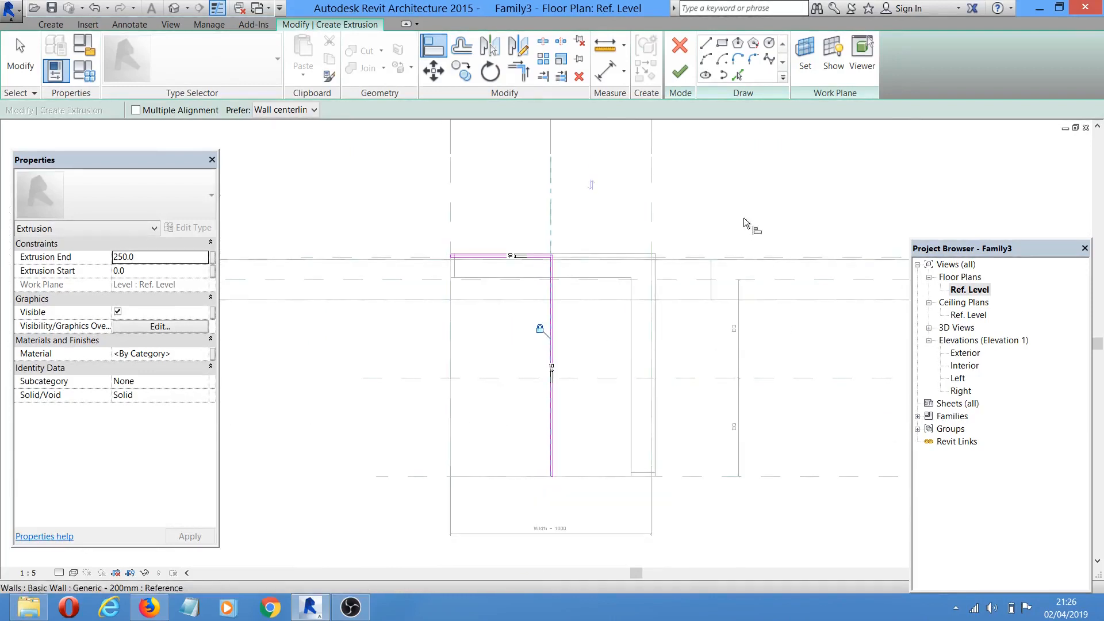
- Try to align the locked inner vertical line with the right reference plane
{"action": "scroll", "coordinate": [688, 233], "scroll_direction": "up", "scroll_amount": 1}
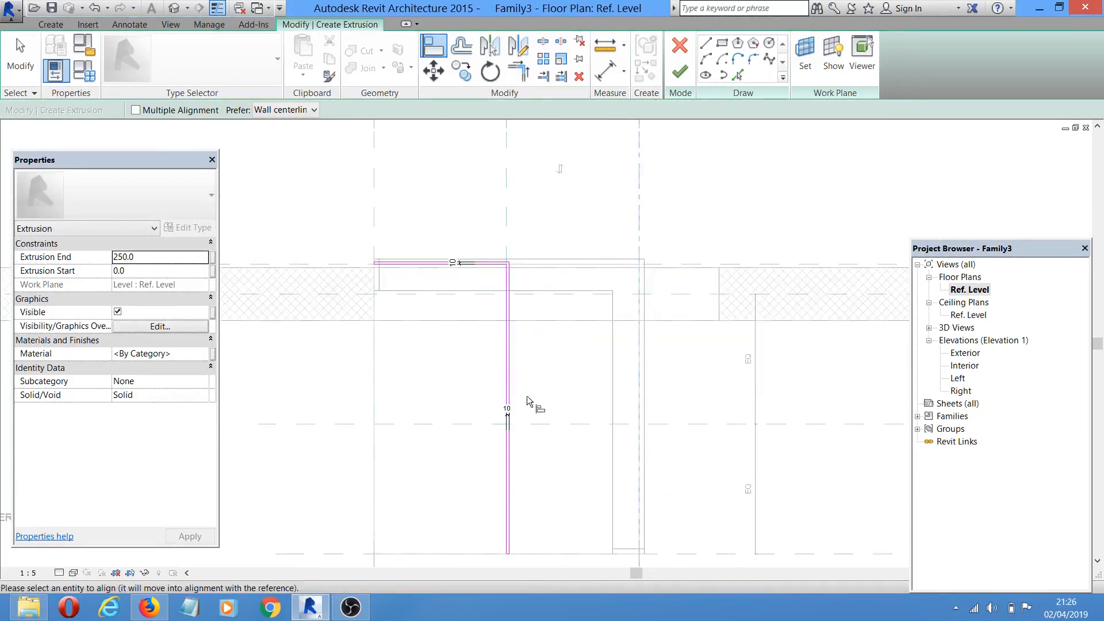
{"action": "left_click", "coordinate": [506, 377]}
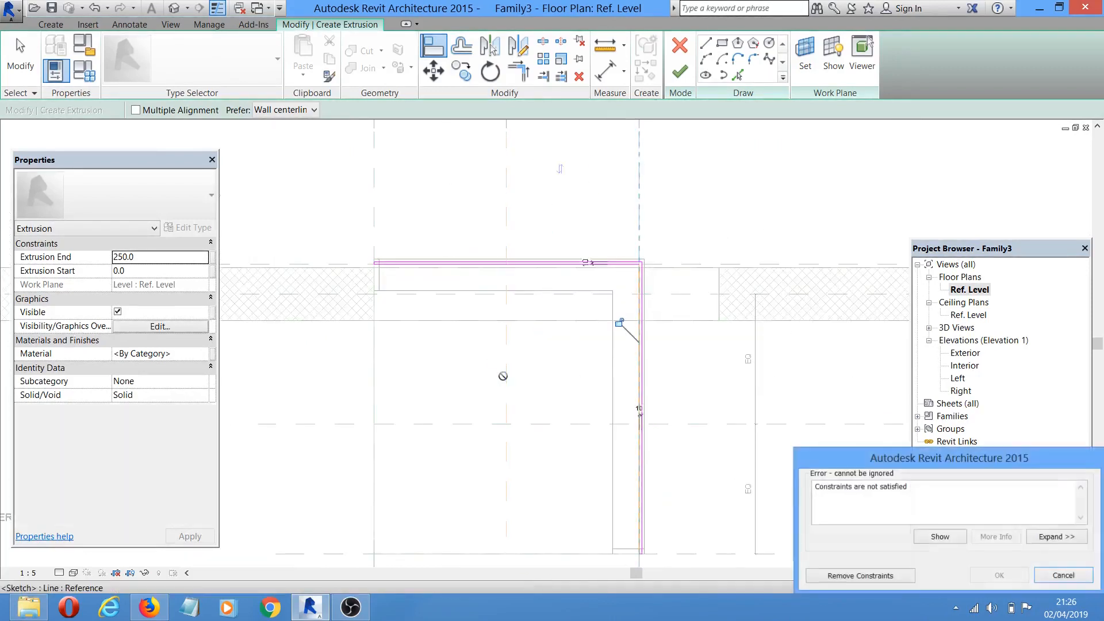
{"action": "left_click", "coordinate": [1063, 581]}
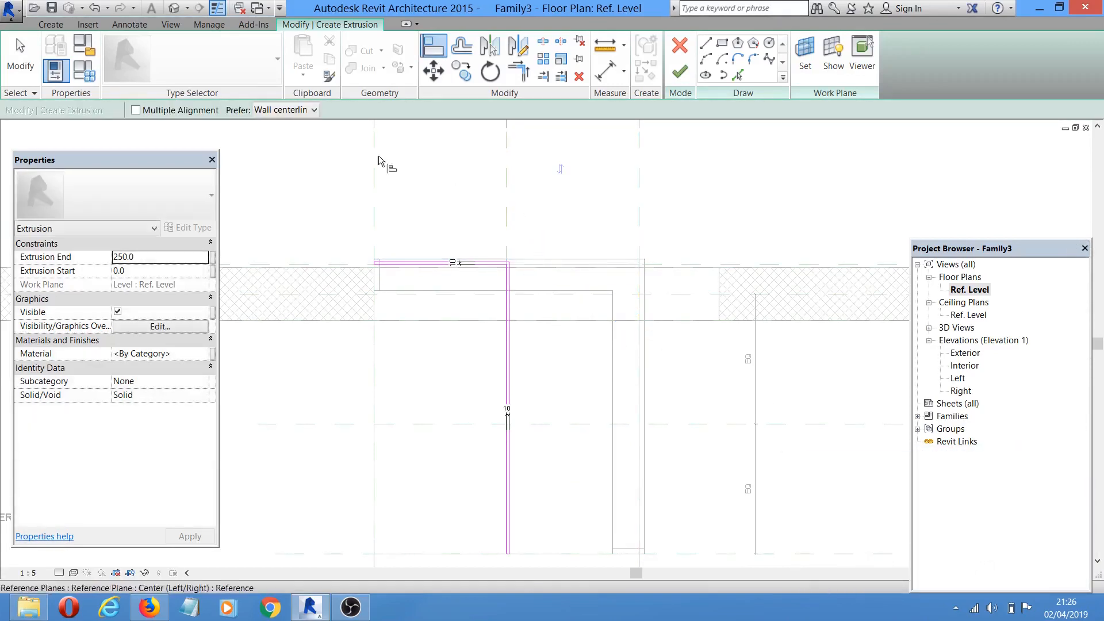
{"action": "right_click", "coordinate": [473, 183]}
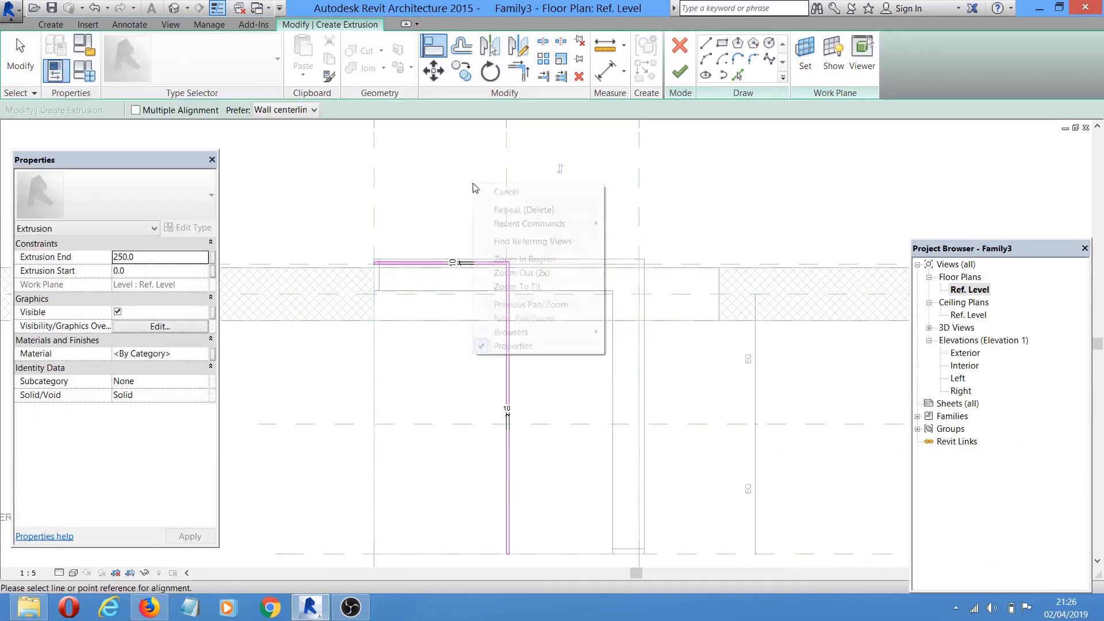
{"action": "left_click", "coordinate": [505, 191]}
- Move the profile's vertical line off the center reference plane, removing the constraints that hold it there
{"action": "scroll", "coordinate": [551, 338], "scroll_direction": "down", "scroll_amount": 2}
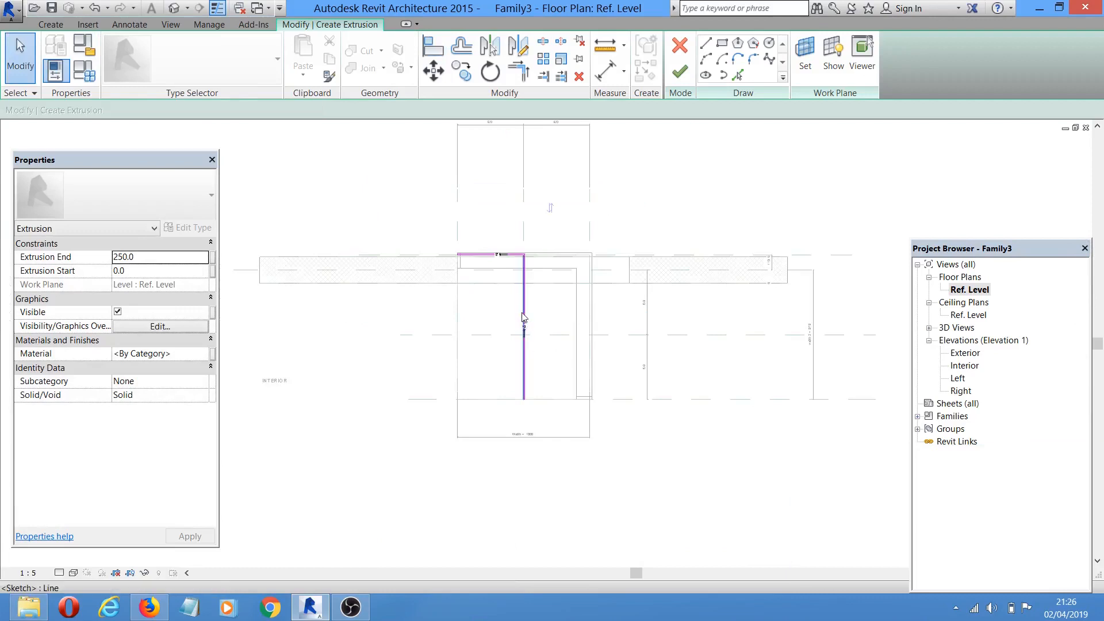
{"action": "scroll", "coordinate": [523, 316], "scroll_direction": "up", "scroll_amount": 2}
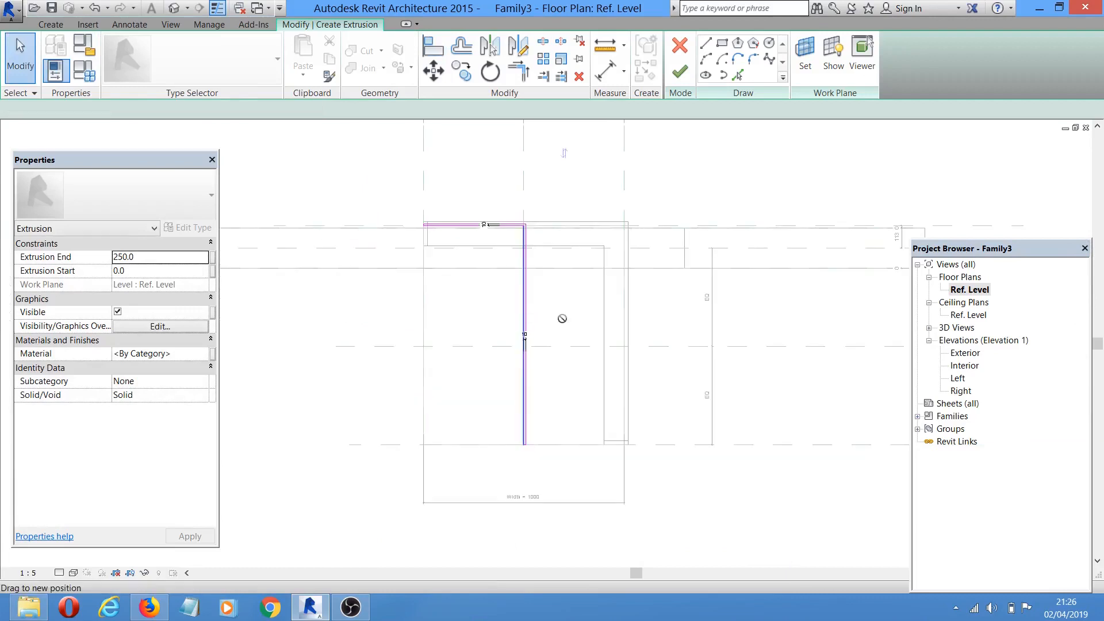
{"action": "mouse_move", "coordinate": [563, 319]}
{"action": "left_mouse_down"}
{"action": "mouse_move", "coordinate": [567, 330]}
{"action": "mouse_move", "coordinate": [543, 340]}
{"action": "left_mouse_up"}
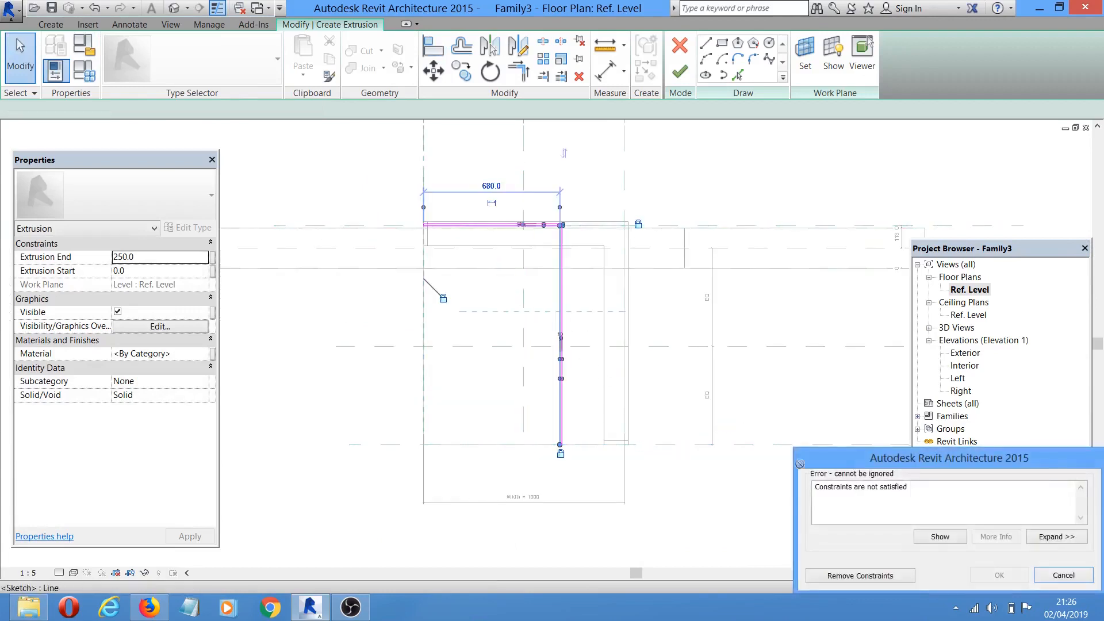
{"action": "left_click", "coordinate": [861, 576]}
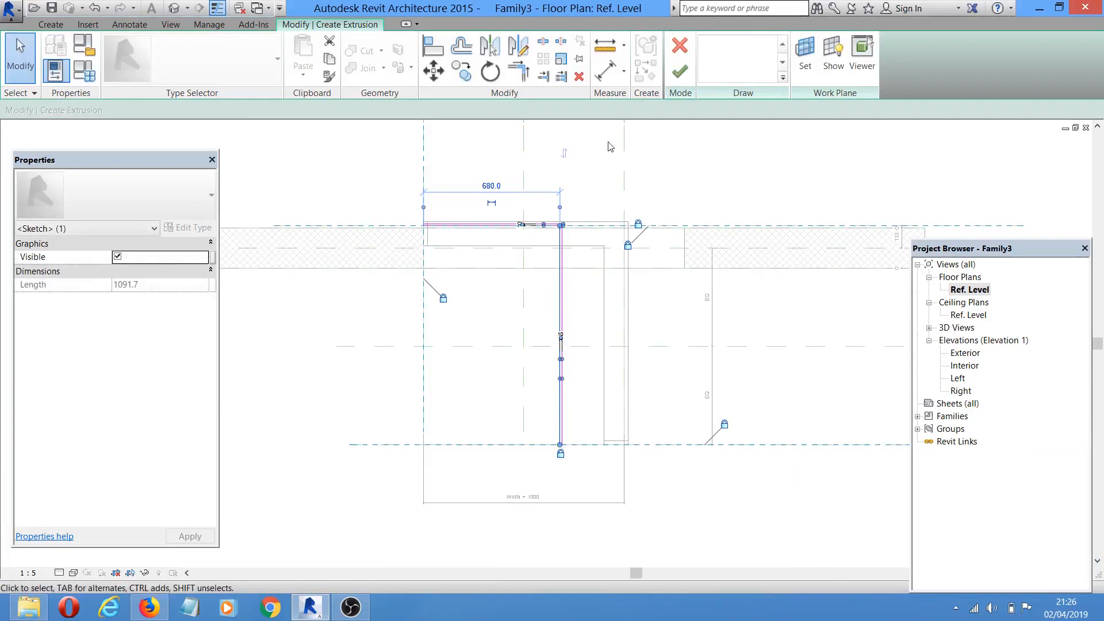
- Align the L-profile's inner vertical line with the right reference plane
{"action": "left_click", "coordinate": [766, 147]}
{"action": "key", "text": "a"}
{"action": "key", "text": "l"}
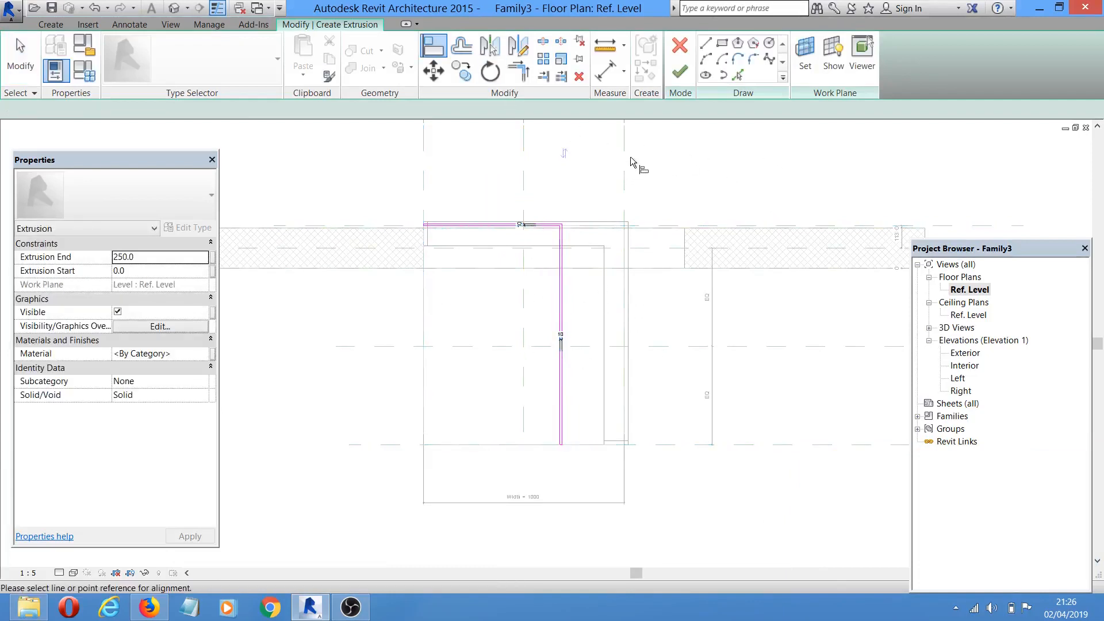
{"action": "left_click", "coordinate": [623, 150]}
{"action": "left_click", "coordinate": [560, 304]}
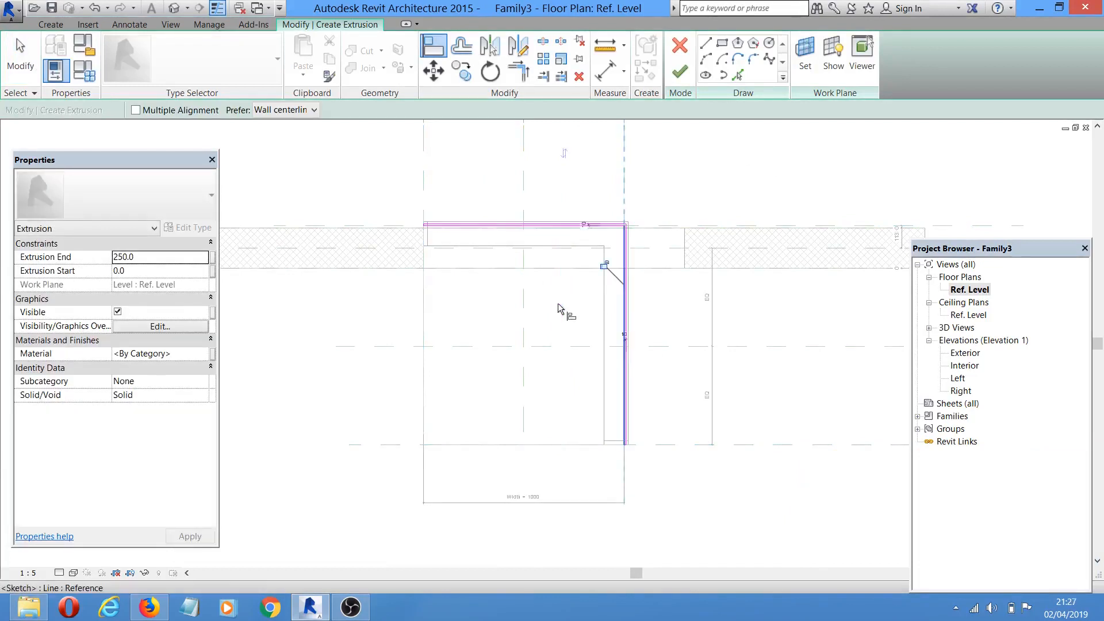
- Lock the L-profile's inner vertical line to the right reference plane and end the Align command
{"action": "left_click", "coordinate": [603, 264]}
{"action": "right_click", "coordinate": [674, 158]}
{"action": "left_click", "coordinate": [687, 168]}
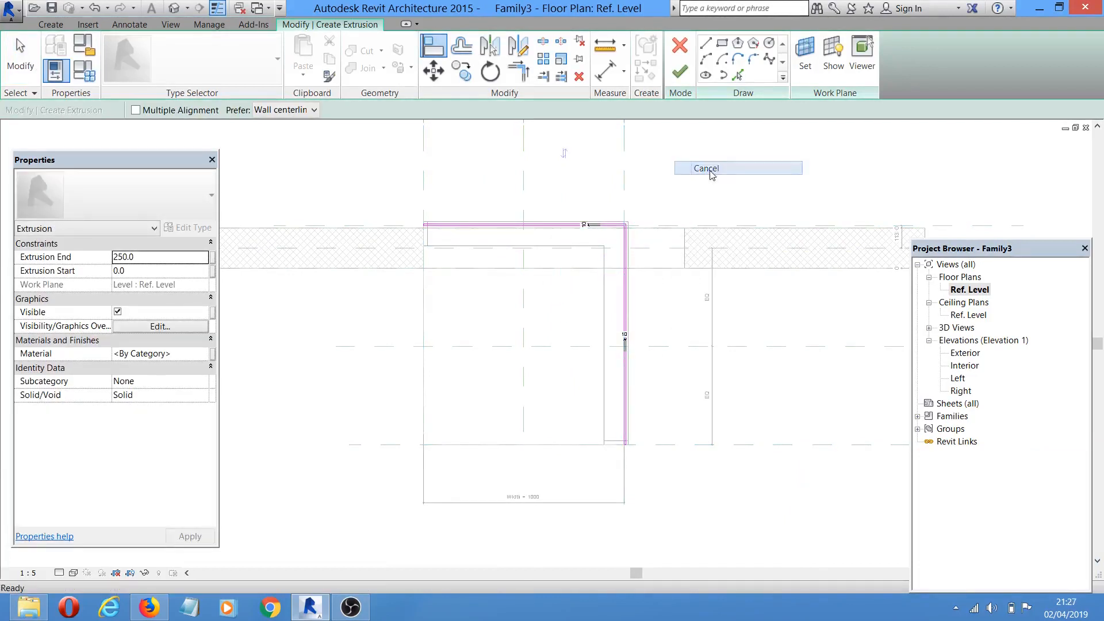
{"action": "right_click", "coordinate": [607, 170]}
{"action": "left_click", "coordinate": [625, 177]}
{"action": "middle_click_drag", "start_coordinate": [673, 229], "coordinate": [659, 228]}
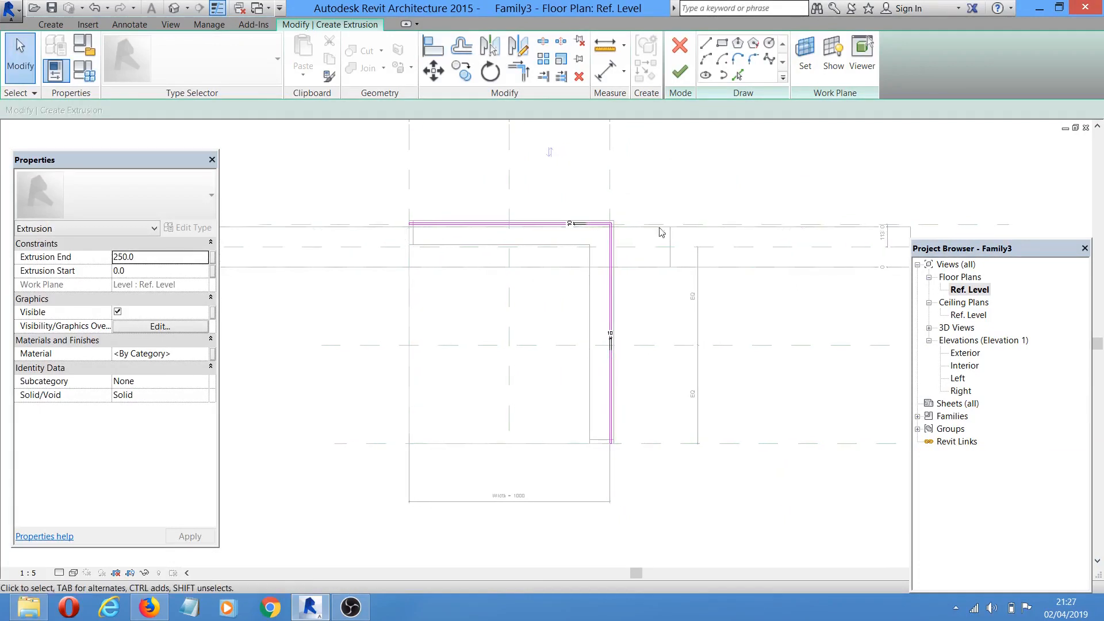
- Assign the Glass material to the L-shaped extrusion and finish its sketch
{"action": "left_click", "coordinate": [197, 341]}
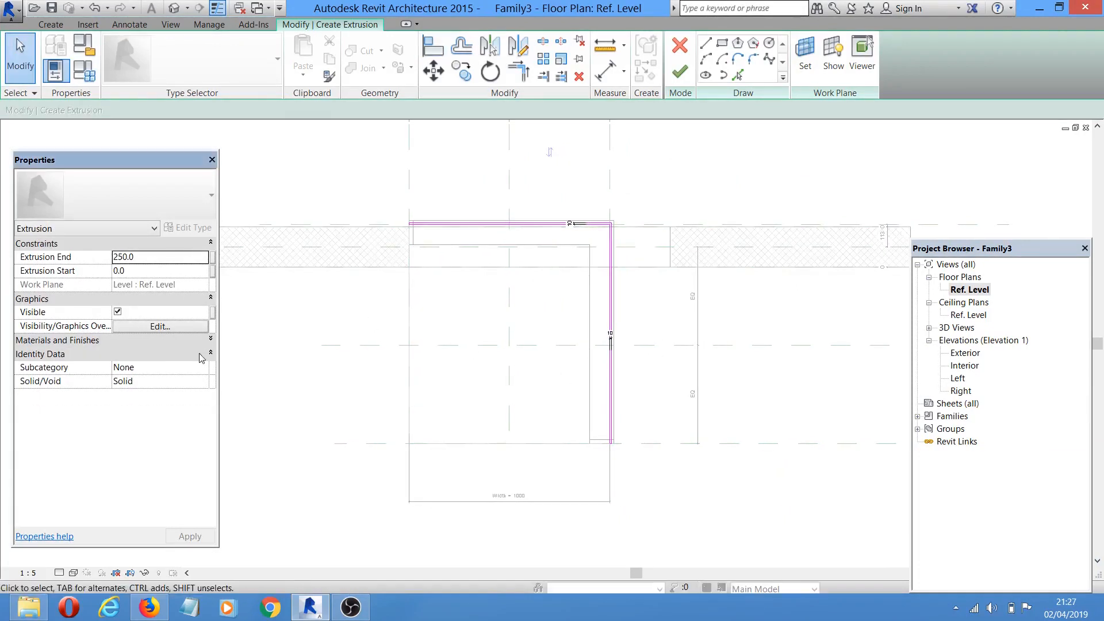
{"action": "left_click", "coordinate": [201, 356]}
{"action": "left_click", "coordinate": [200, 356]}
{"action": "left_click", "coordinate": [212, 353]}
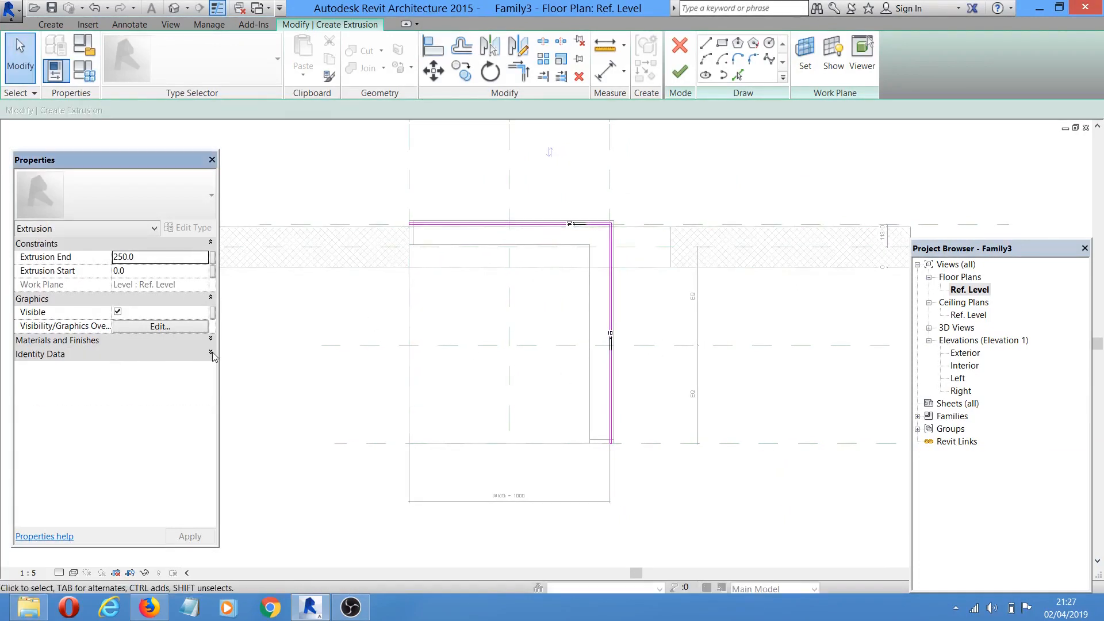
{"action": "left_click", "coordinate": [198, 344]}
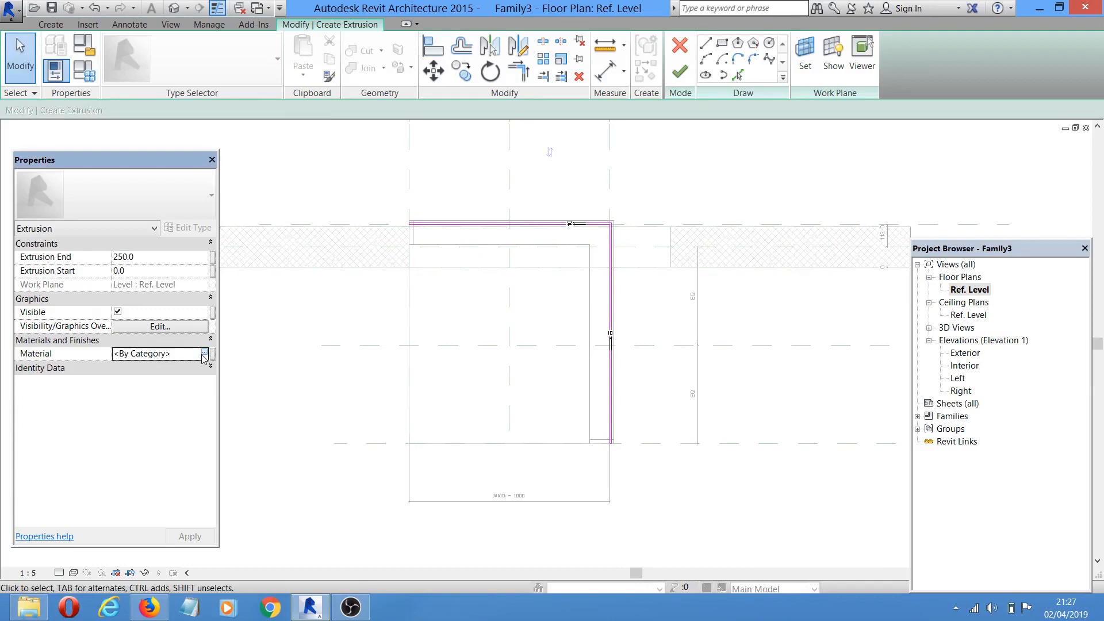
{"action": "left_click", "coordinate": [205, 351]}
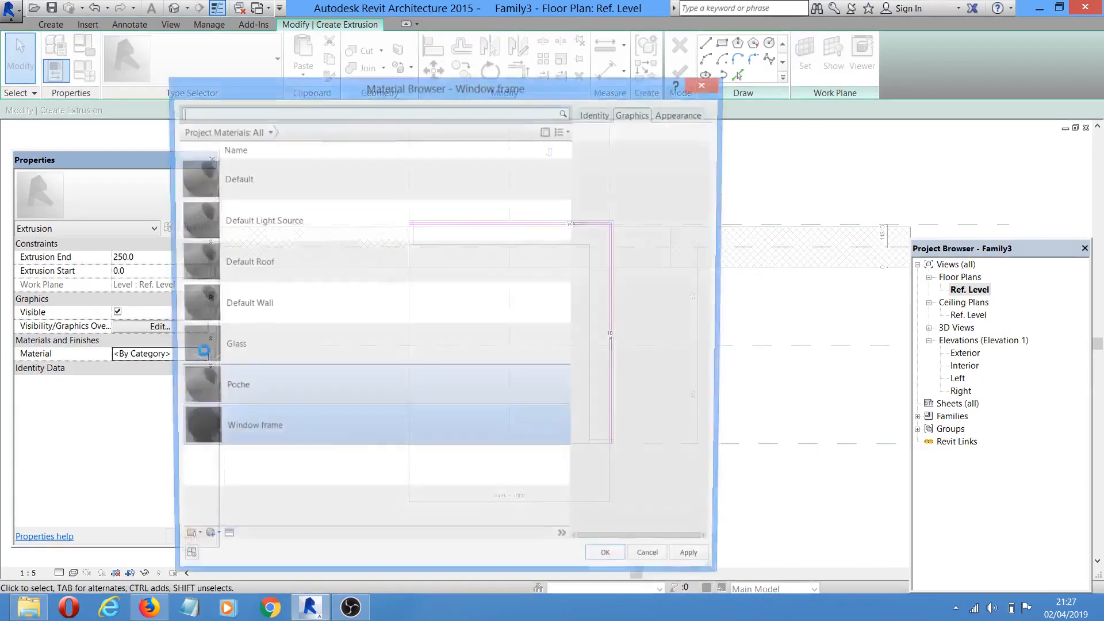
{"action": "left_click", "coordinate": [288, 345]}
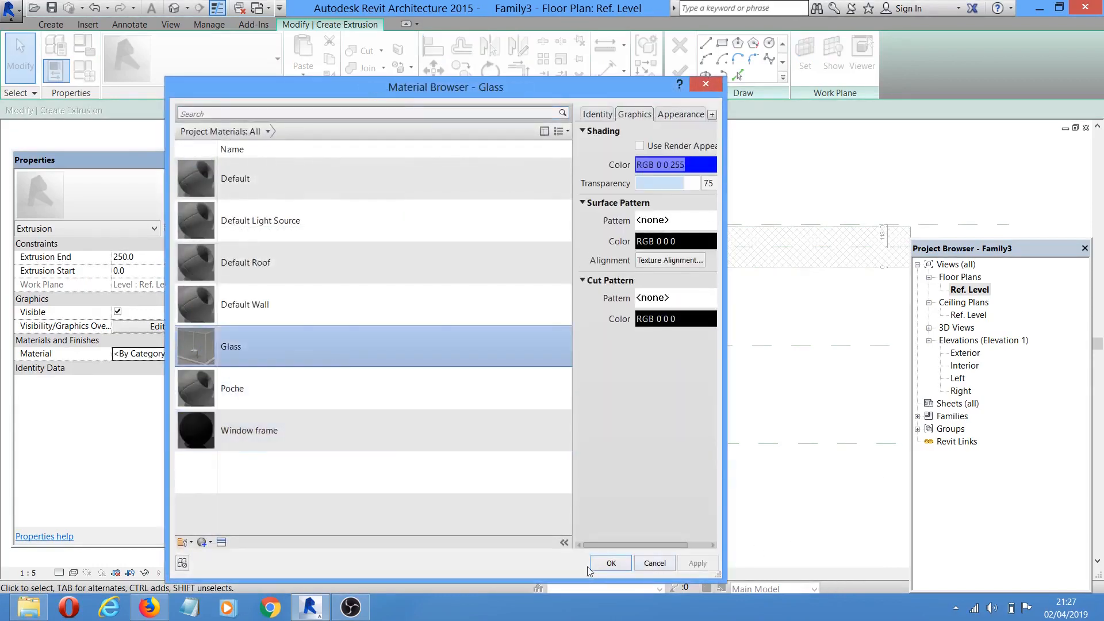
{"action": "left_click", "coordinate": [621, 566]}
{"action": "middle_click_drag", "start_coordinate": [682, 479], "coordinate": [652, 419]}
{"action": "left_click", "coordinate": [677, 70]}
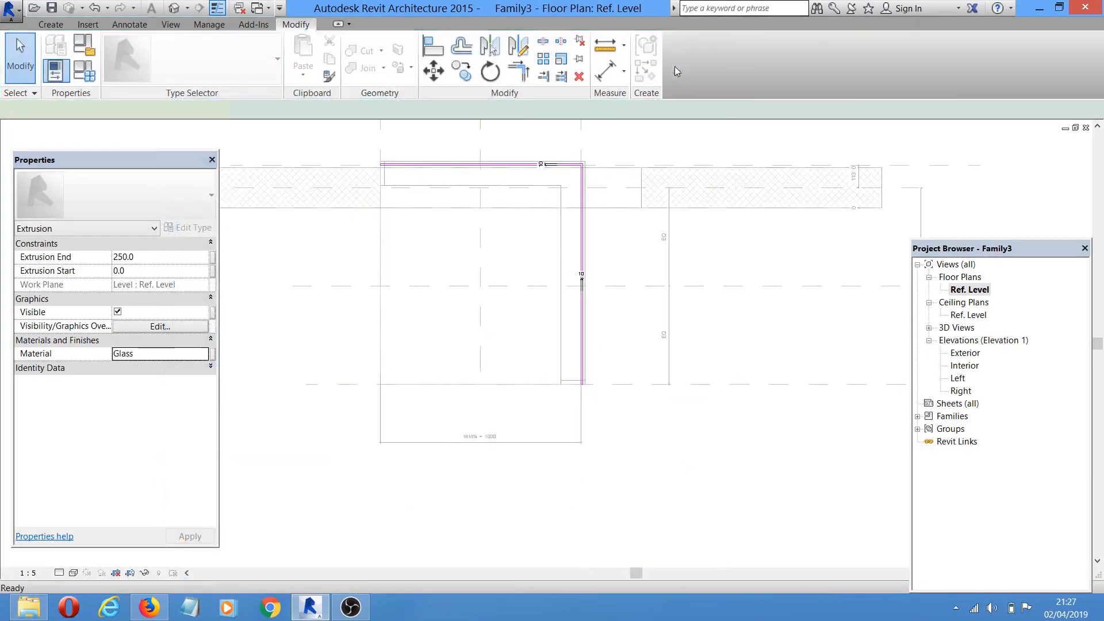
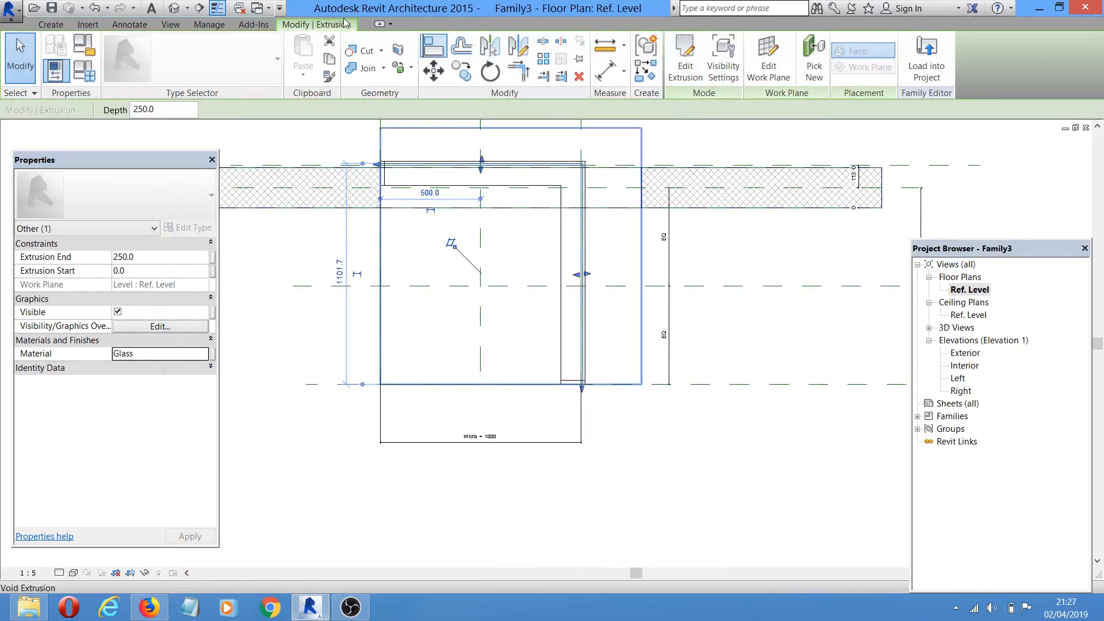
- In the Exterior elevation, stretch the glass extrusion to span from the sill reference plane at 800 to the head reference plane at 2300
{"action": "double_click", "coordinate": [966, 353]}
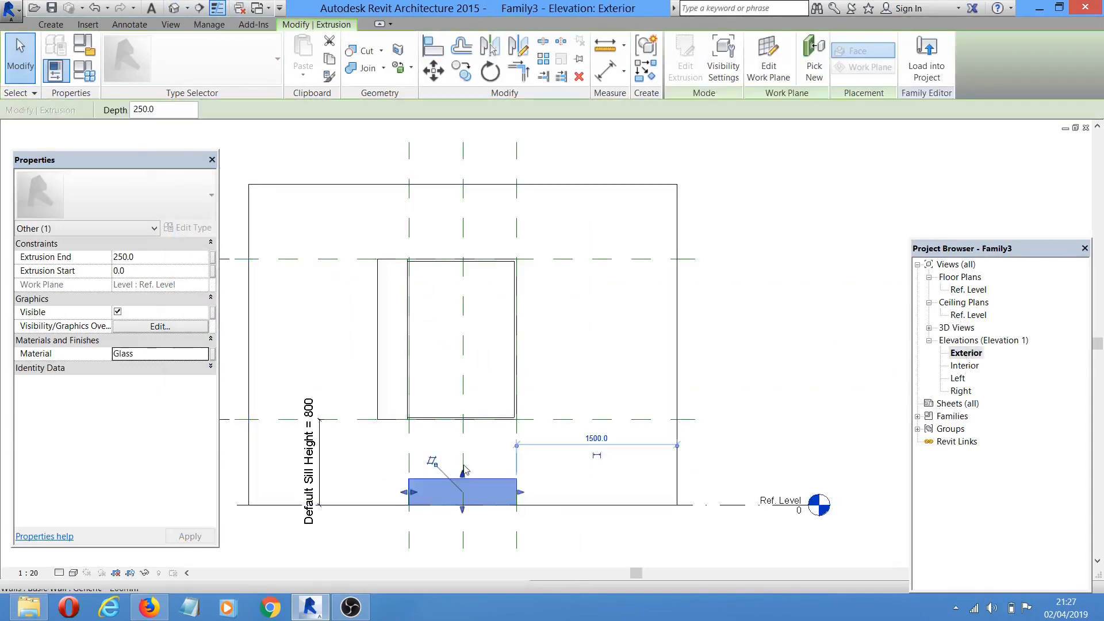
{"action": "left_click_drag", "start_coordinate": [464, 468], "coordinate": [465, 260]}
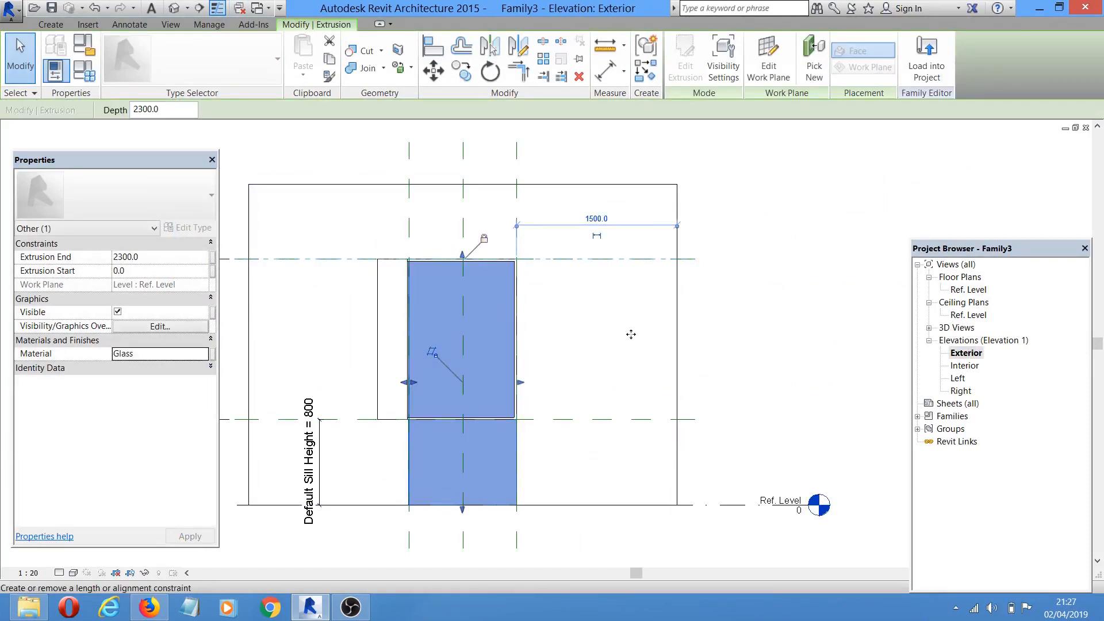
{"action": "middle_click_drag", "start_coordinate": [631, 334], "coordinate": [679, 203]}
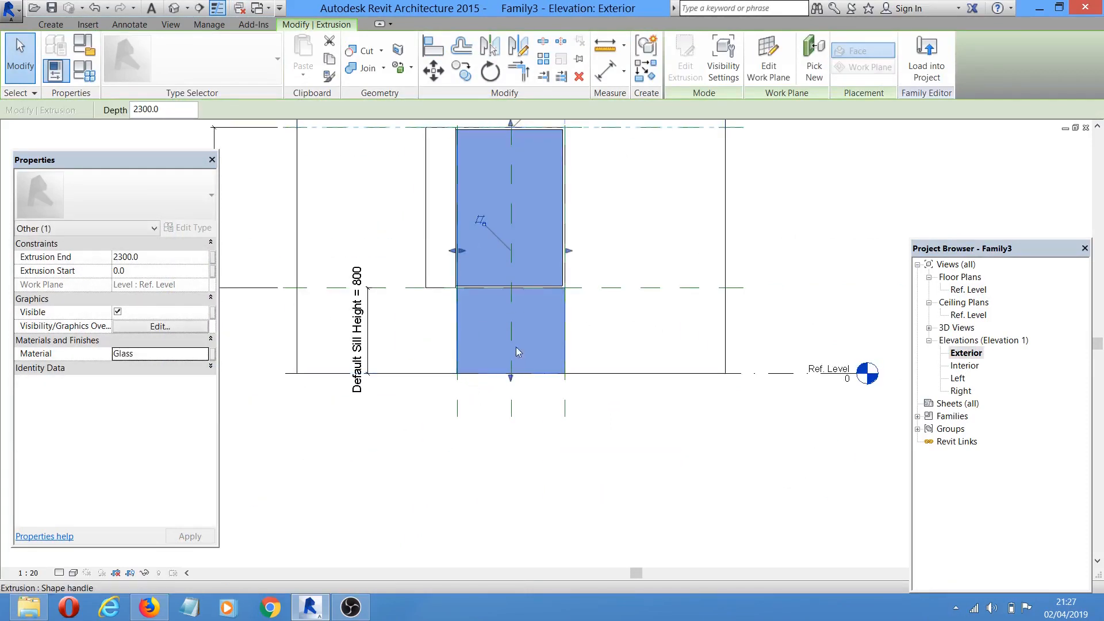
{"action": "left_click_drag", "start_coordinate": [510, 377], "coordinate": [518, 287]}
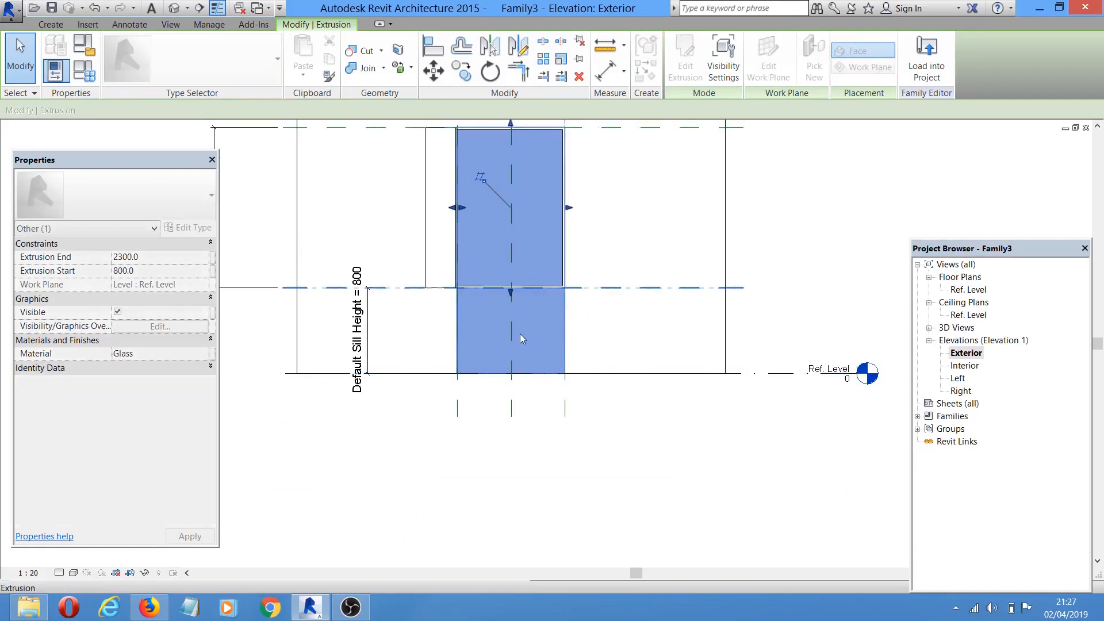
{"action": "left_click", "coordinate": [746, 262]}
- Examine the glass panes within the corner window frame in the 3D view
{"action": "middle_click_drag", "start_coordinate": [784, 273], "coordinate": [766, 380]}
{"action": "scroll", "coordinate": [742, 393], "scroll_direction": "down", "scroll_amount": 1}
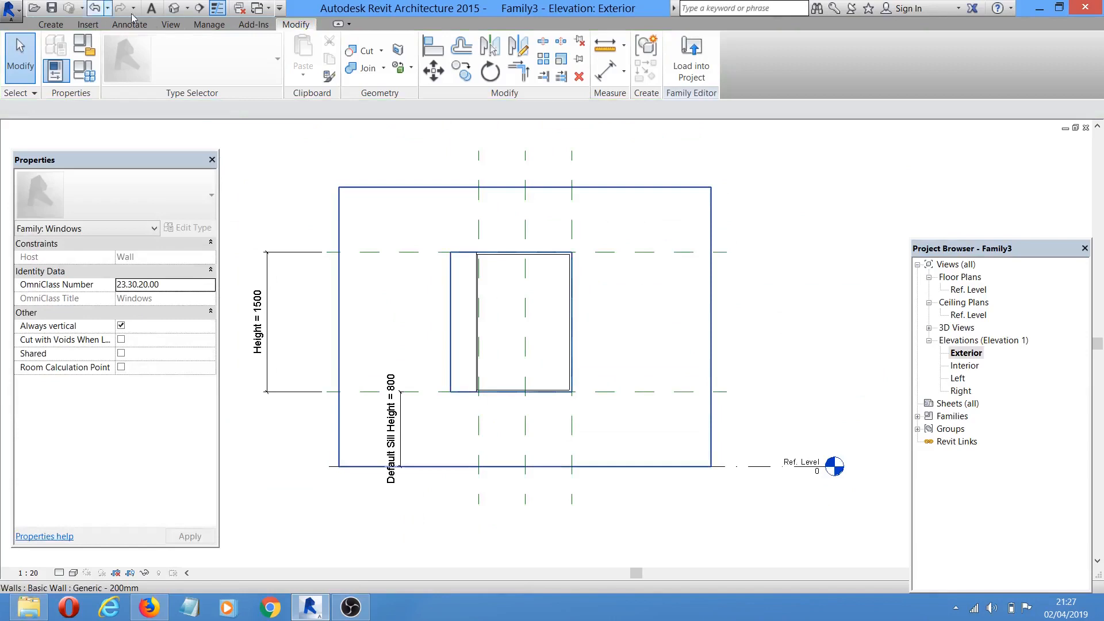
{"action": "left_click", "coordinate": [173, 9]}
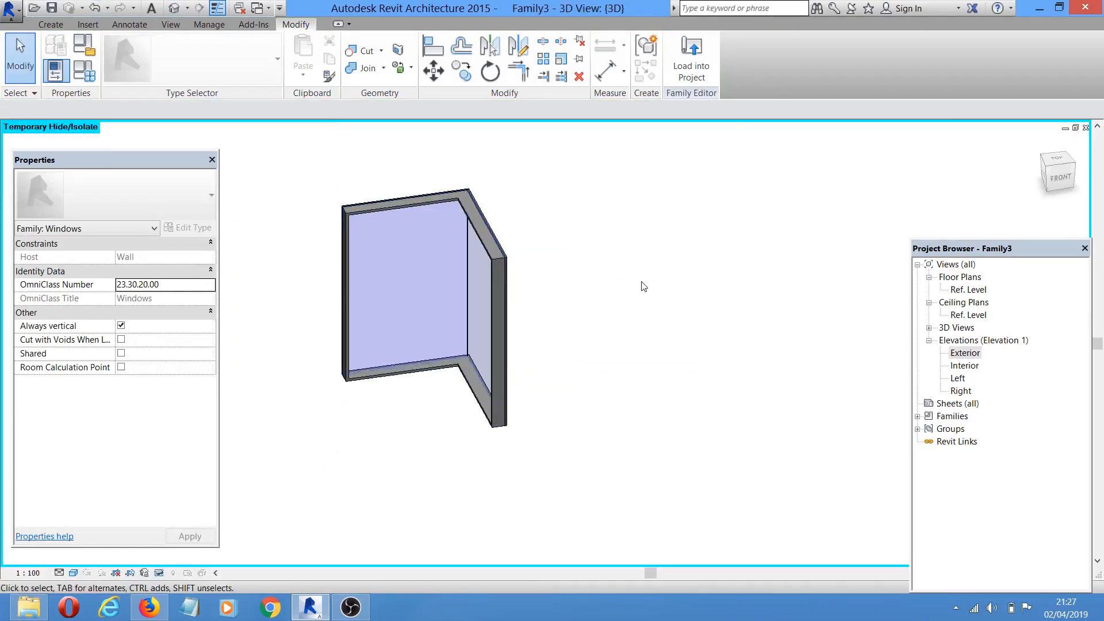
{"action": "middle_click_drag", "start_coordinate": [643, 286], "coordinate": [809, 363], "text": "shift"}
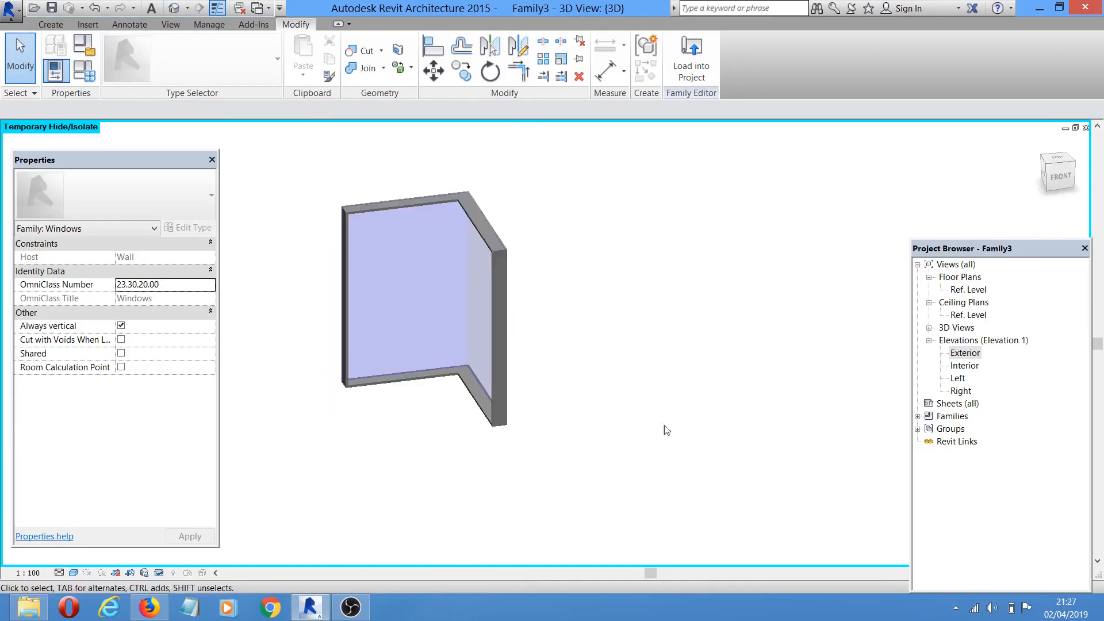
- In the Ref. Level floor plan, start a new extrusion and sketch two nested rectangles across the frame's horizontal leg at the center reference plane
{"action": "double_click", "coordinate": [970, 289]}
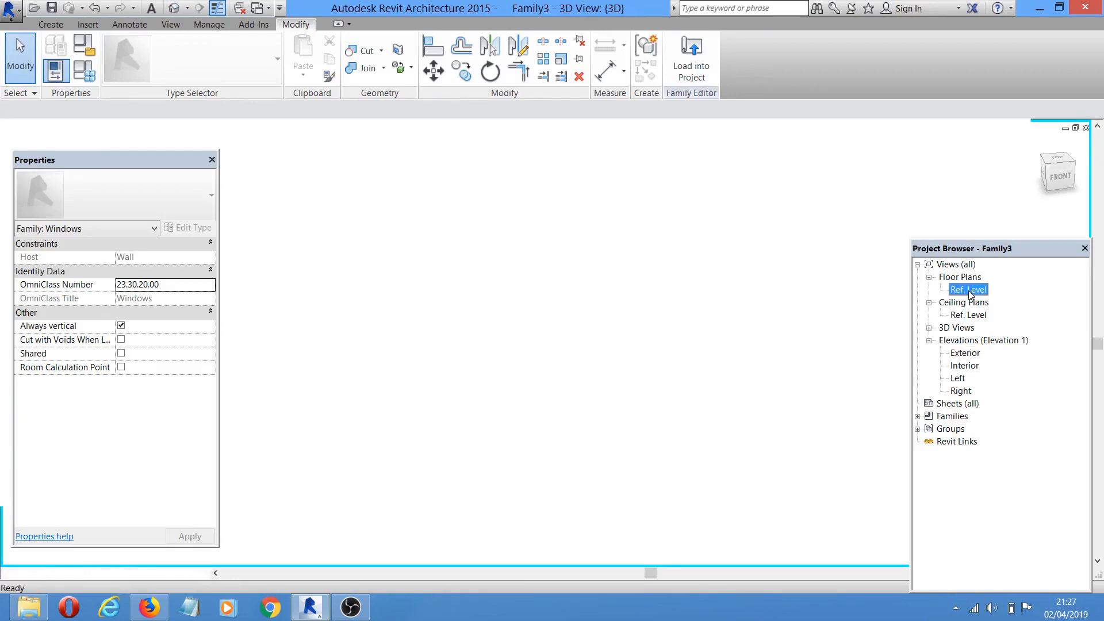
{"action": "scroll", "coordinate": [627, 248], "scroll_direction": "up", "scroll_amount": 5}
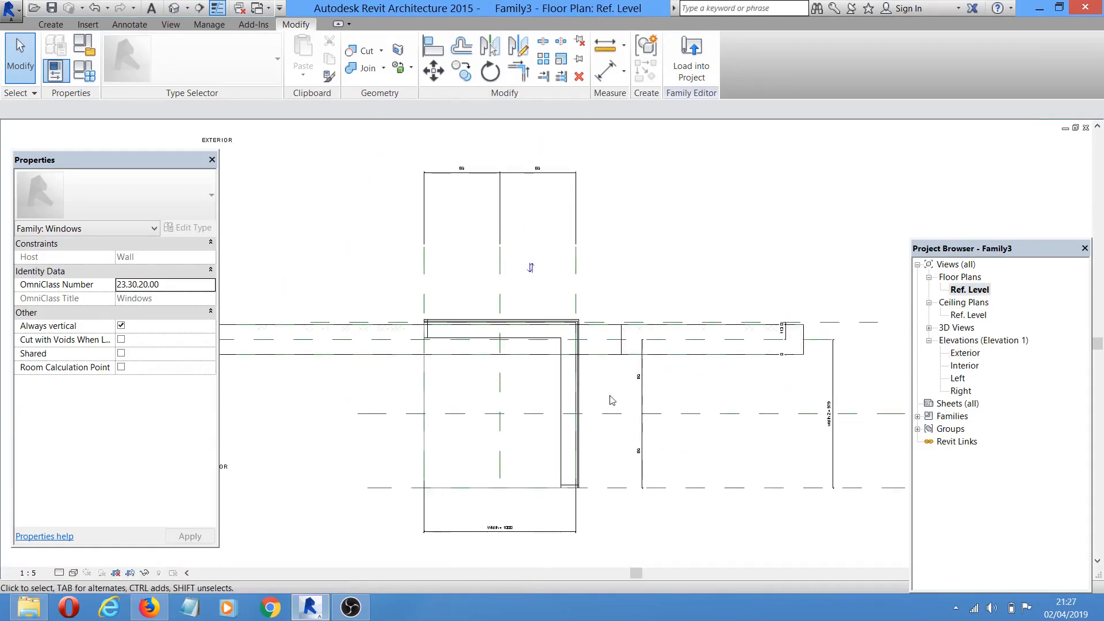
{"action": "scroll", "coordinate": [545, 296], "scroll_direction": "down", "scroll_amount": 1}
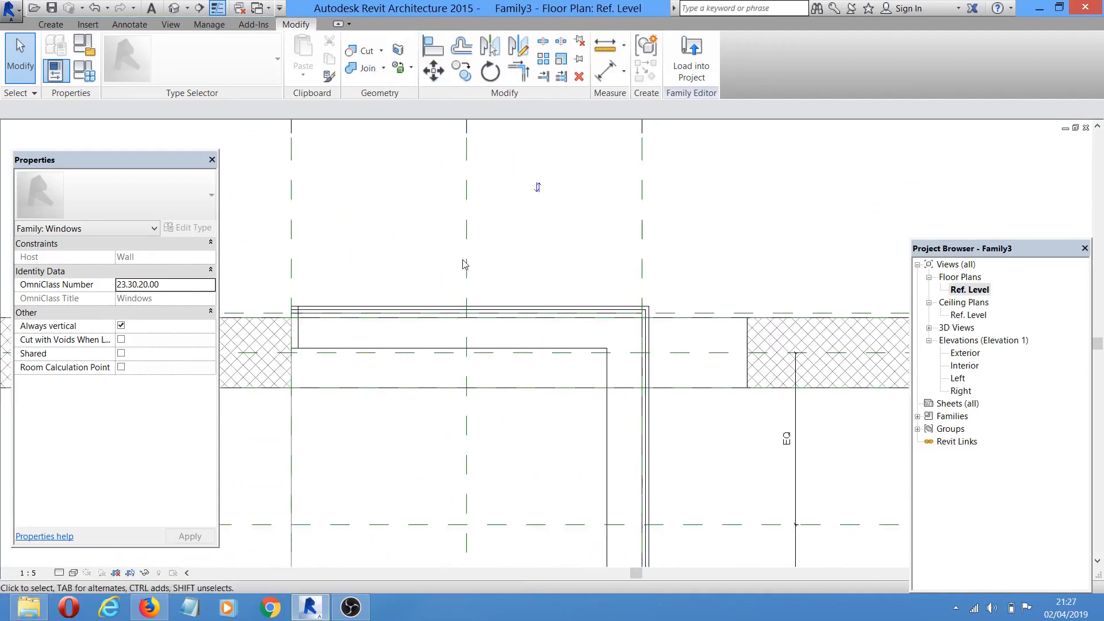
{"action": "left_click", "coordinate": [45, 26]}
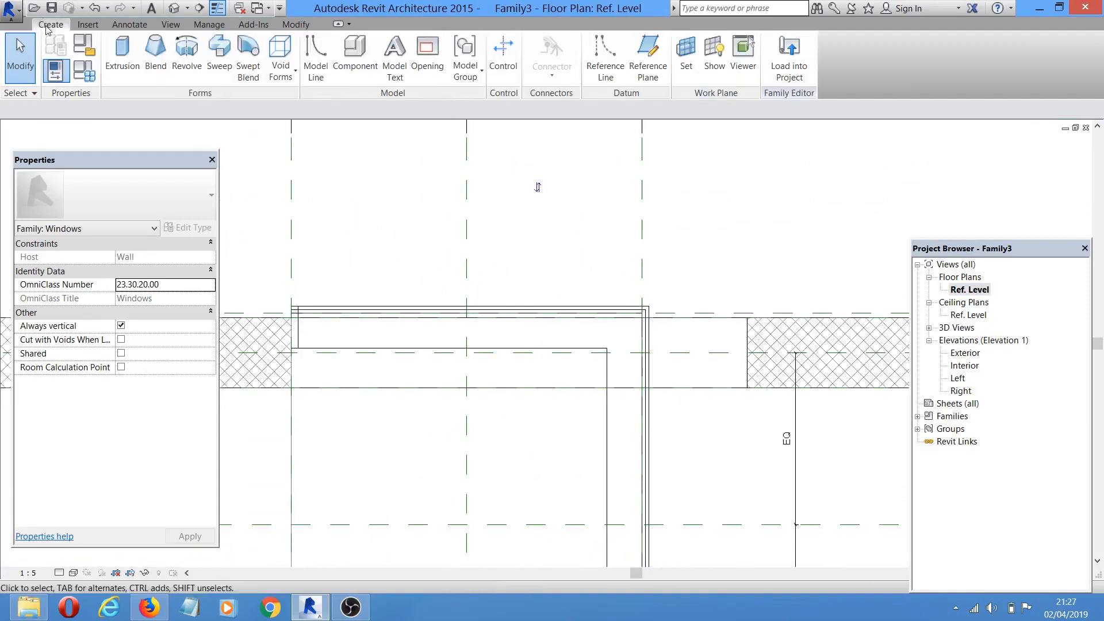
{"action": "left_click", "coordinate": [107, 52]}
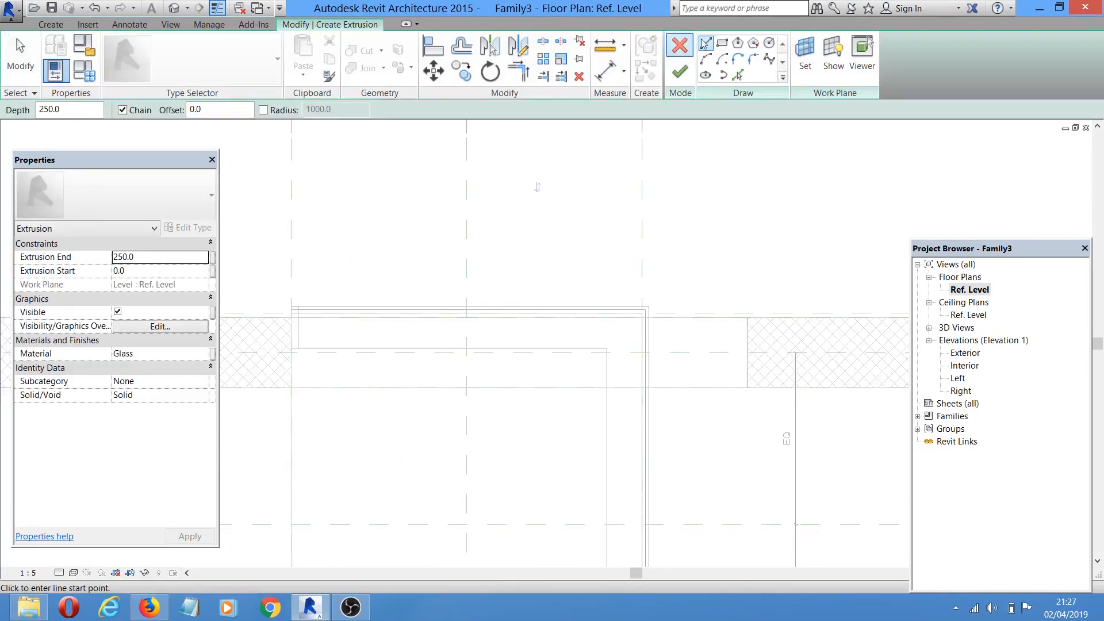
{"action": "left_click", "coordinate": [722, 43]}
{"action": "scroll", "coordinate": [493, 276], "scroll_direction": "up", "scroll_amount": 1}
{"action": "left_click", "coordinate": [416, 275]}
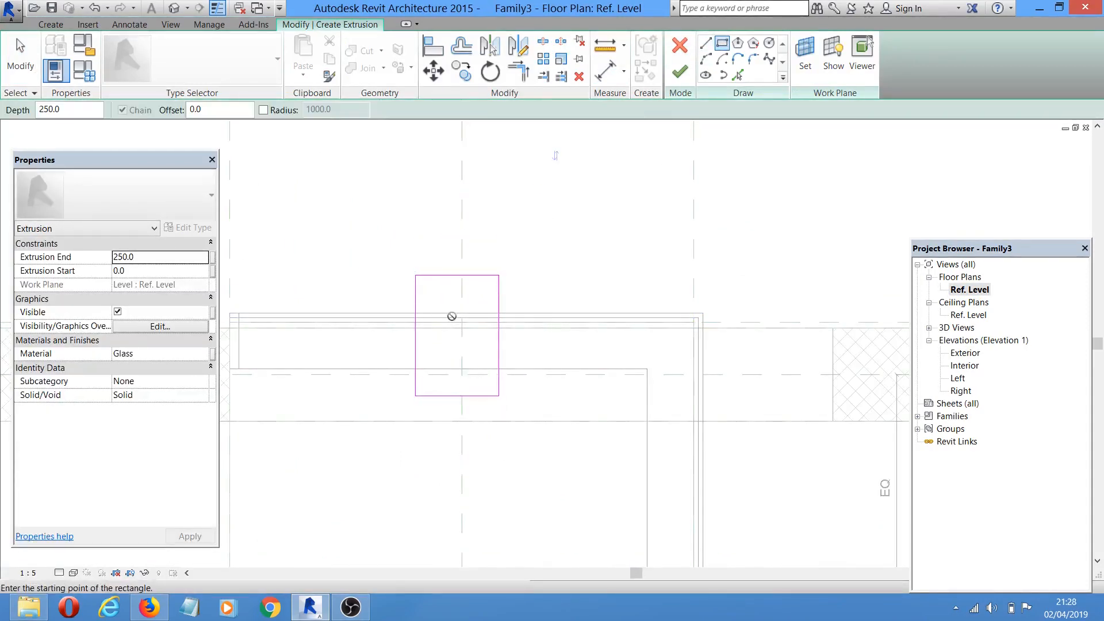
{"action": "left_click", "coordinate": [430, 294]}
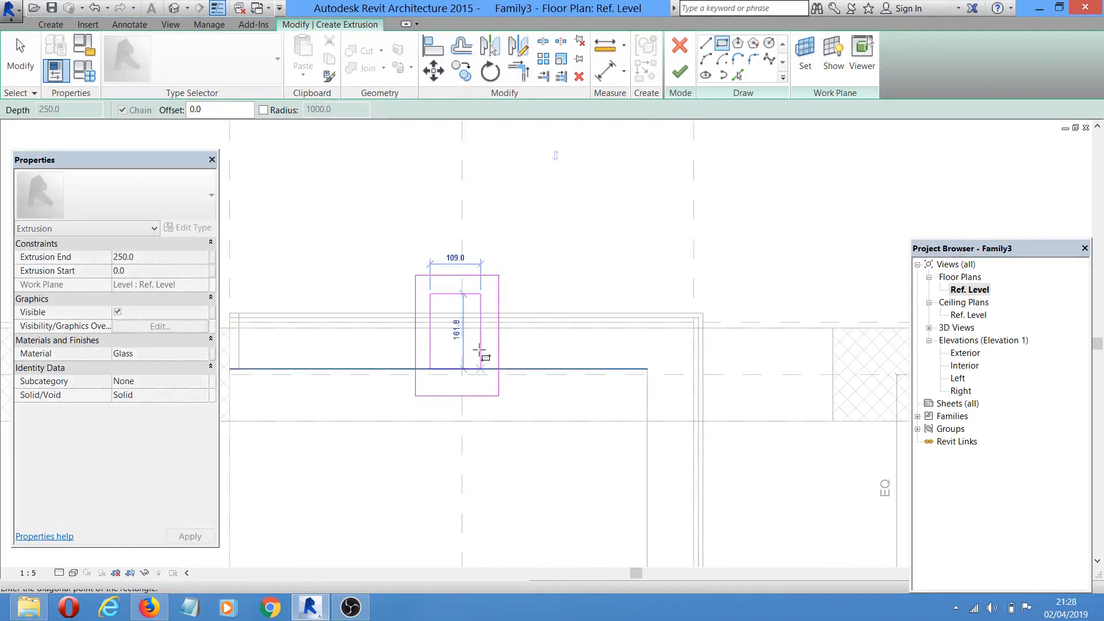
- Sketch two nested rectangles across the frame's vertical leg at the middle horizontal reference plane, the inner one about 80 by 40 mm
{"action": "middle_click_drag", "start_coordinate": [592, 382], "coordinate": [433, 92]}
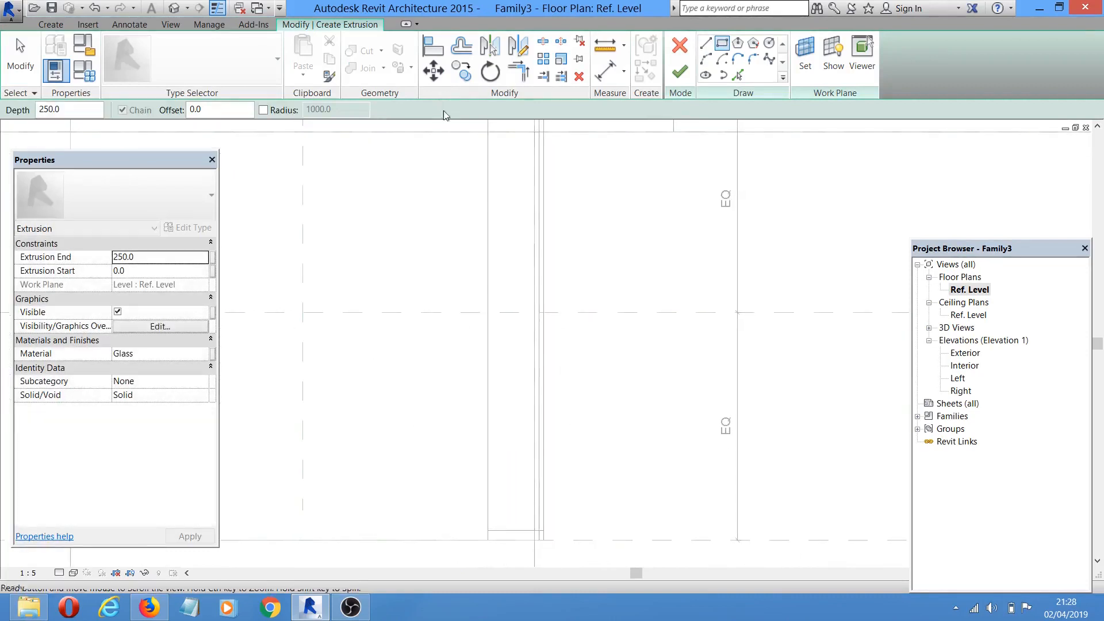
{"action": "left_click", "coordinate": [506, 282]}
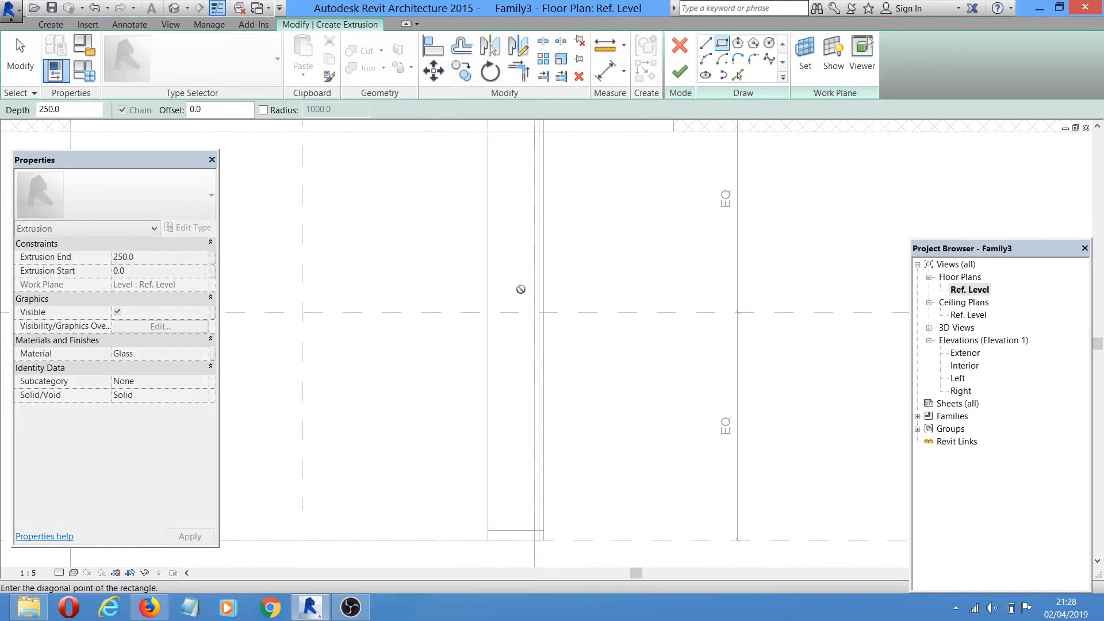
{"action": "left_click", "coordinate": [566, 334]}
{"action": "scroll", "coordinate": [523, 307], "scroll_direction": "up", "scroll_amount": 1}
{"action": "left_click", "coordinate": [520, 303]}
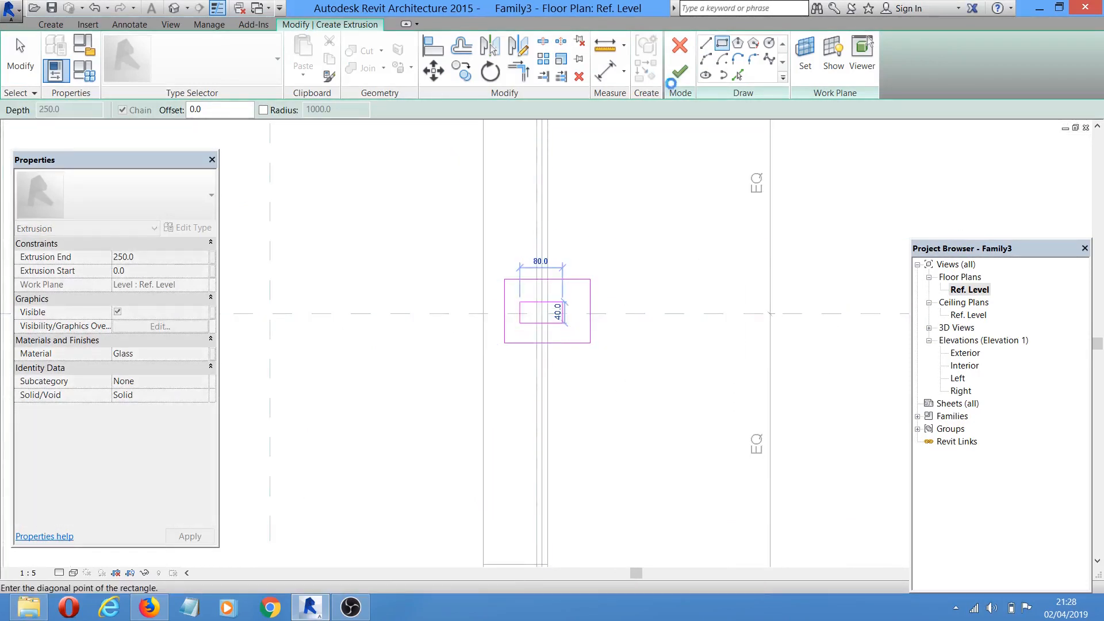
- Add a chained aligned dimension across the horizontal edges of both nested rectangles on the vertical leg and the horizontal reference plane between them
{"action": "left_click", "coordinate": [612, 78]}
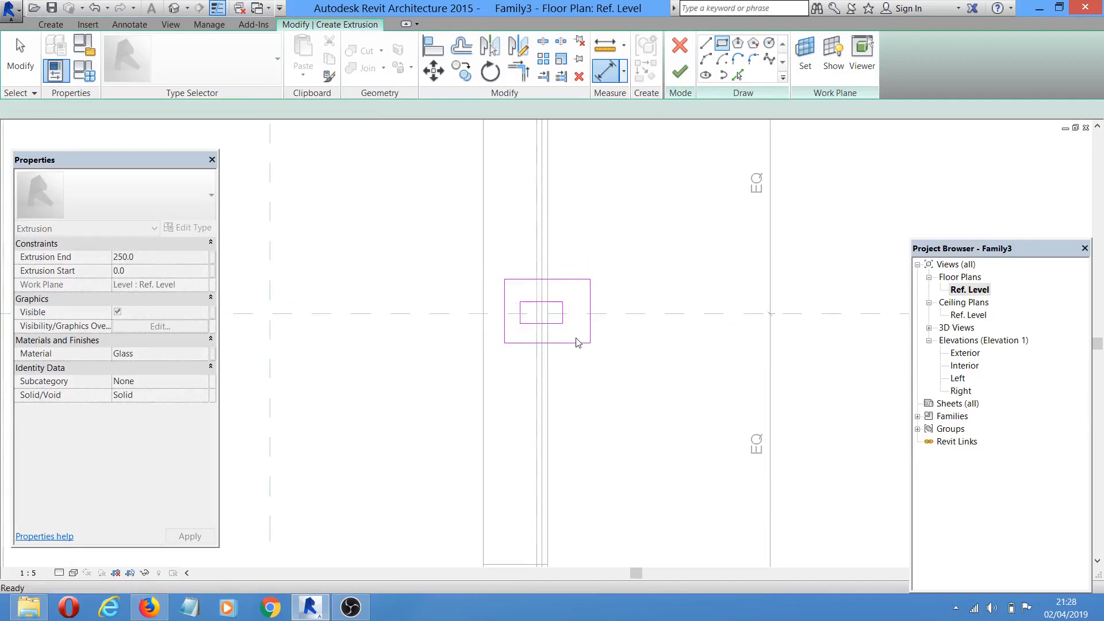
{"action": "scroll", "coordinate": [563, 341], "scroll_direction": "up", "scroll_amount": 4}
{"action": "left_click", "coordinate": [536, 333]}
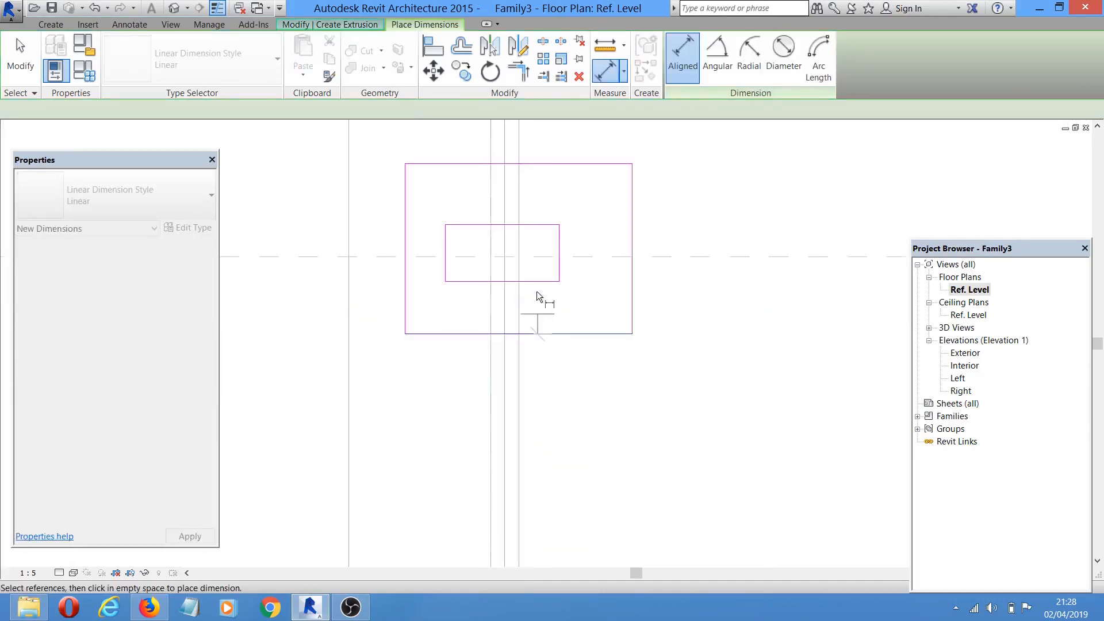
{"action": "scroll", "coordinate": [537, 291], "scroll_direction": "up", "scroll_amount": 2}
{"action": "left_click", "coordinate": [535, 279]}
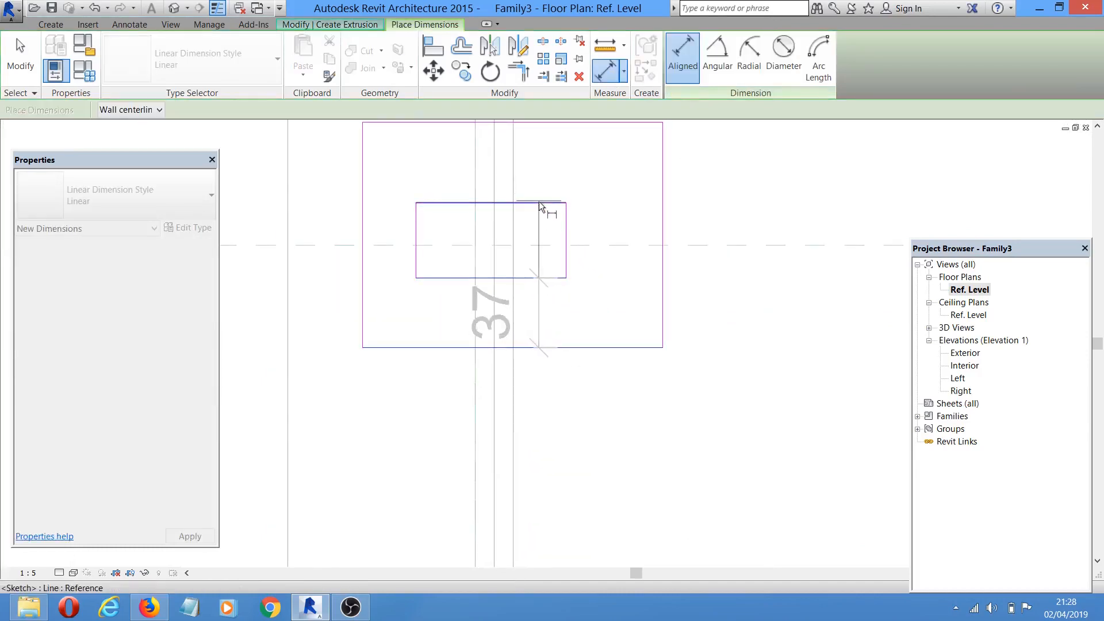
{"action": "left_click", "coordinate": [540, 203]}
{"action": "left_click", "coordinate": [540, 243]}
{"action": "scroll", "coordinate": [565, 153], "scroll_direction": "down", "scroll_amount": 2}
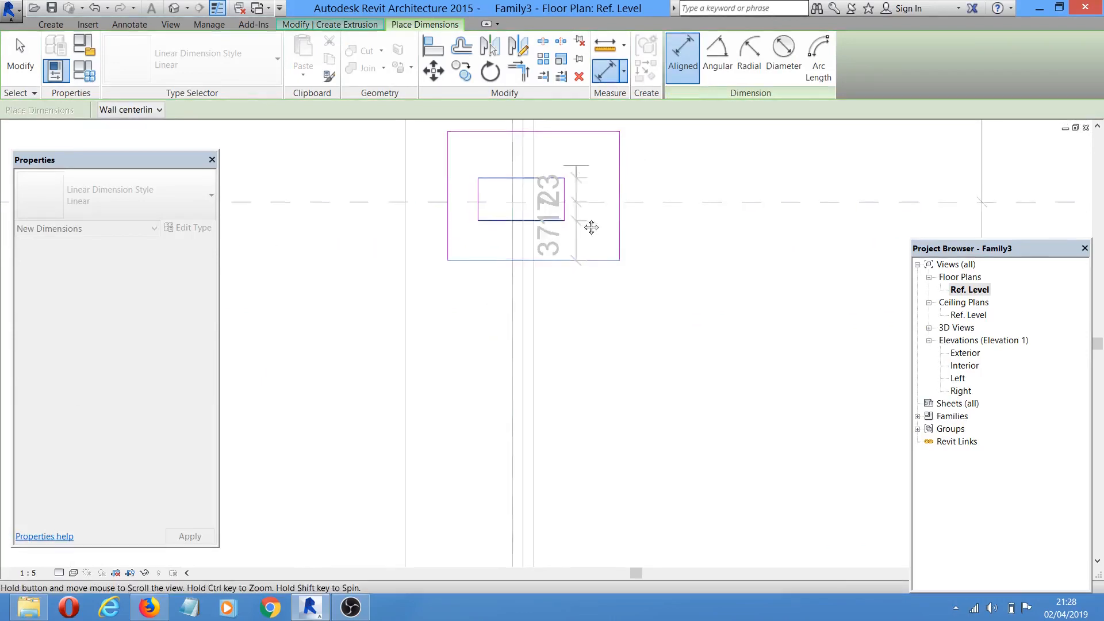
{"action": "middle_click_drag", "start_coordinate": [580, 147], "coordinate": [591, 241]}
{"action": "left_click", "coordinate": [587, 229]}
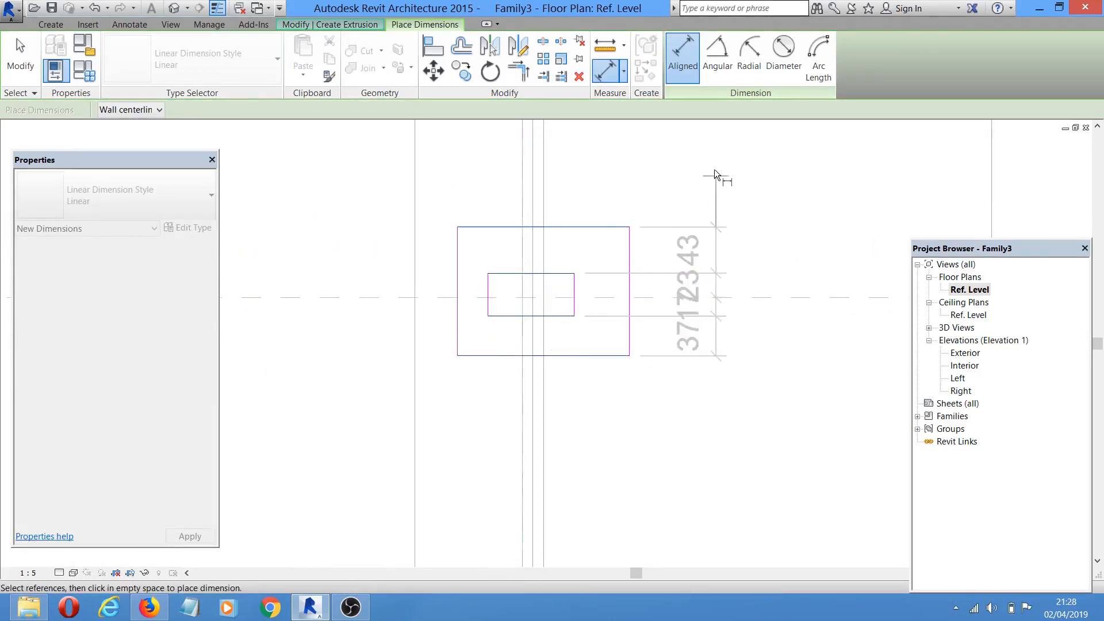
{"action": "left_click", "coordinate": [713, 170]}
{"action": "key", "text": "Escape"}
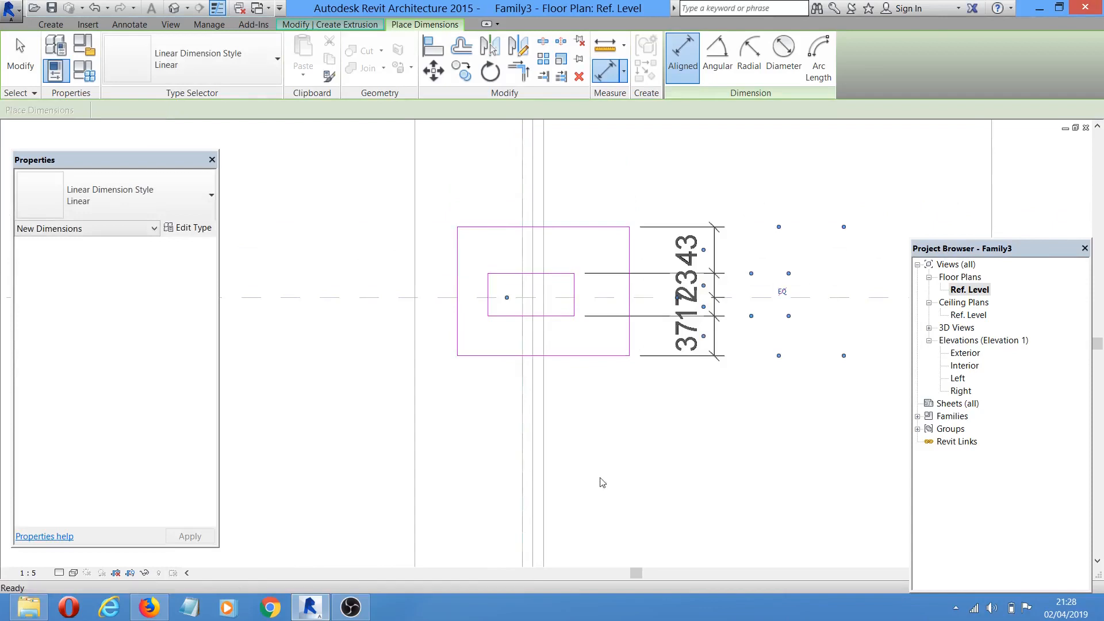
{"action": "scroll", "coordinate": [546, 354], "scroll_direction": "up", "scroll_amount": 2}
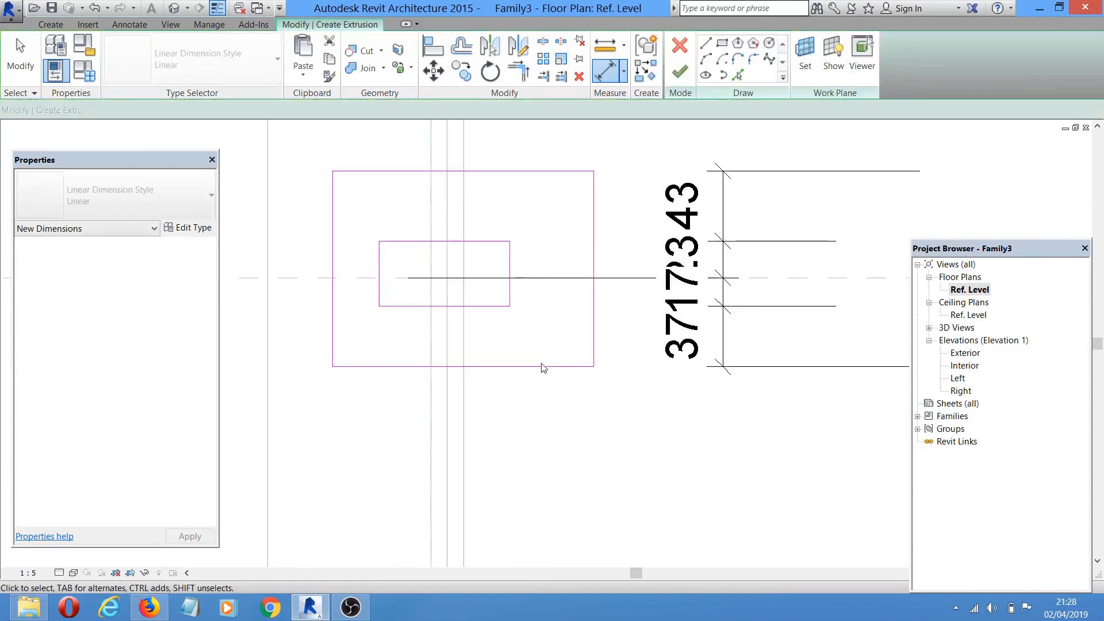
{"action": "key", "text": "Escape"}
- Set the inner rectangle's lower edge 5 mm from the horizontal reference plane on the frame's vertical leg
{"action": "left_click", "coordinate": [495, 307]}
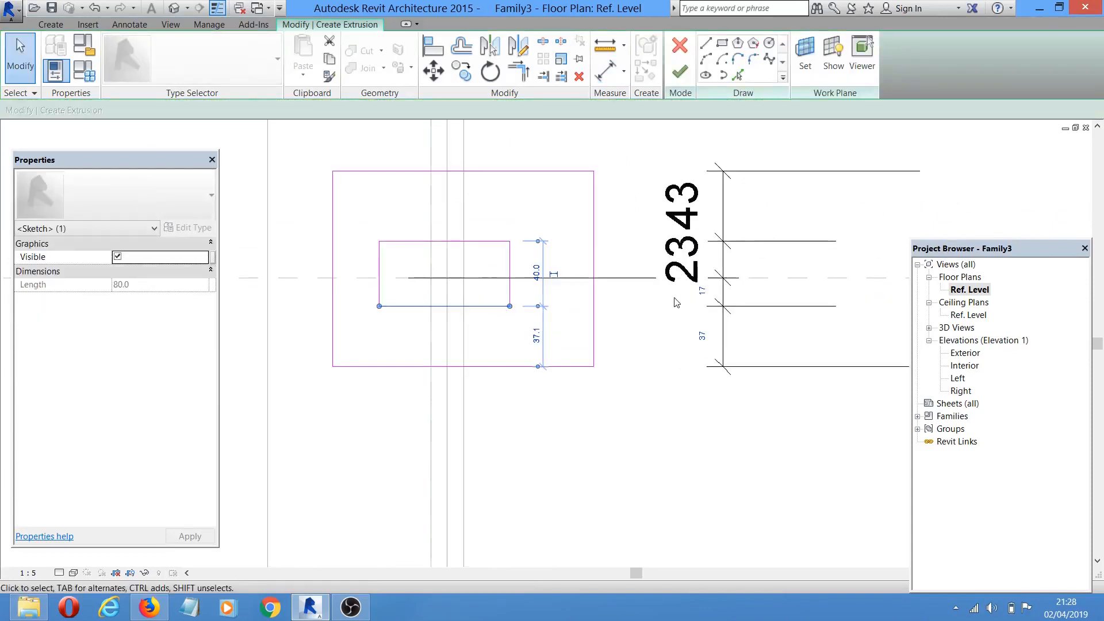
{"action": "left_click", "coordinate": [702, 290]}
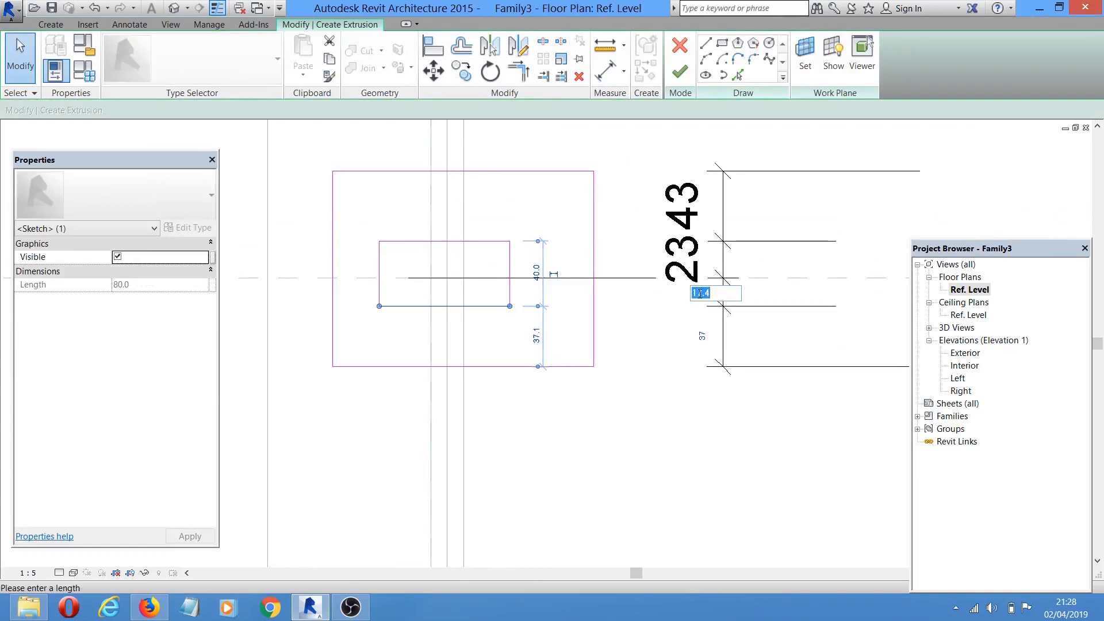
{"action": "type", "text": "50"}
{"action": "key", "text": "Return"}
{"action": "key", "text": "Escape"}
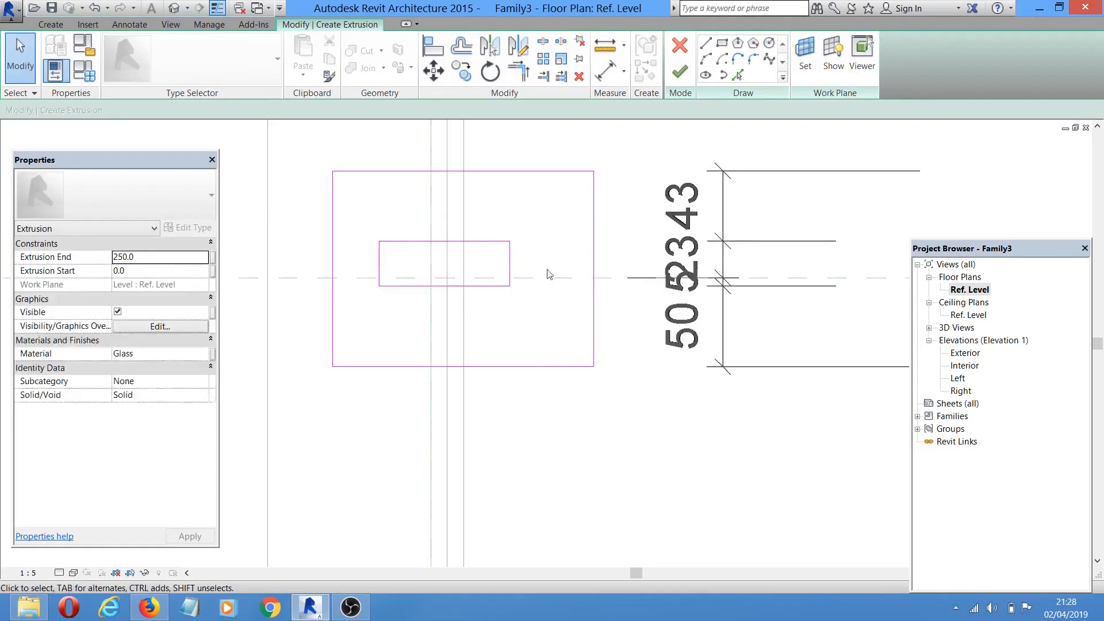
- Set the inner rectangle's upper edge 5 mm from the horizontal reference plane
{"action": "scroll", "coordinate": [533, 246], "scroll_direction": "up", "scroll_amount": 2}
{"action": "left_click", "coordinate": [465, 239]}
{"action": "scroll", "coordinate": [462, 236], "scroll_direction": "down", "scroll_amount": 2}
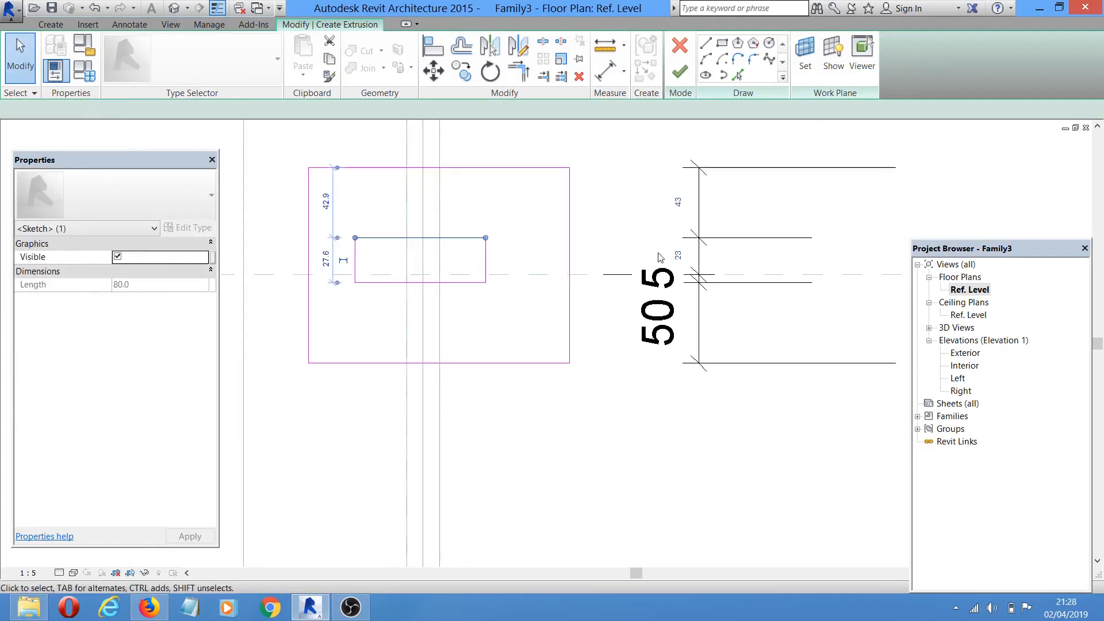
{"action": "left_click", "coordinate": [678, 257]}
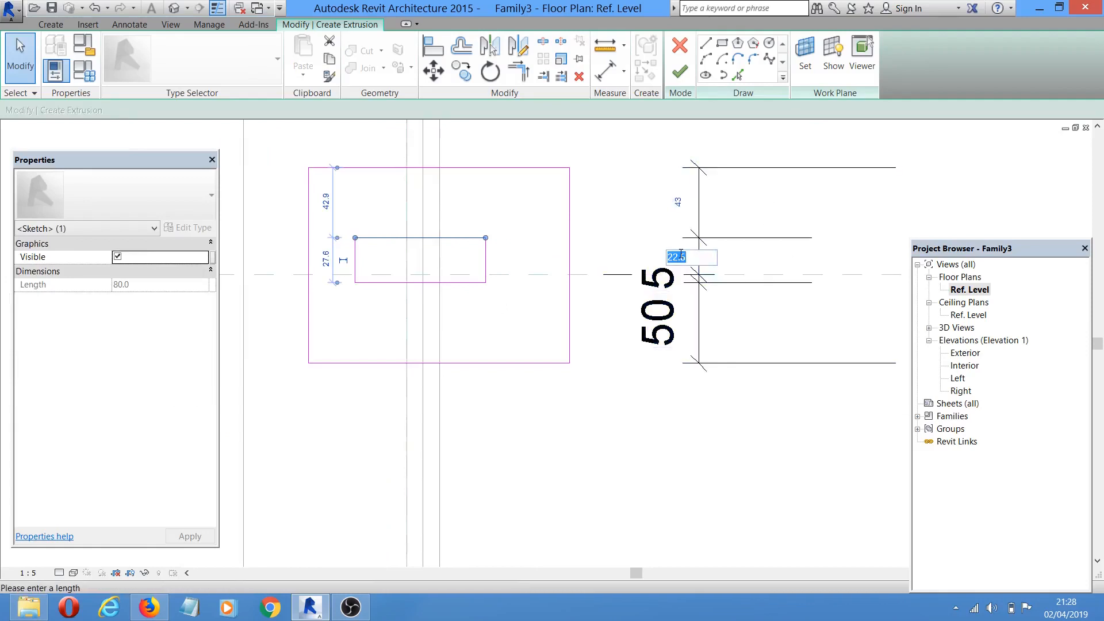
{"action": "type", "text": "5"}
{"action": "key", "text": "Return"}
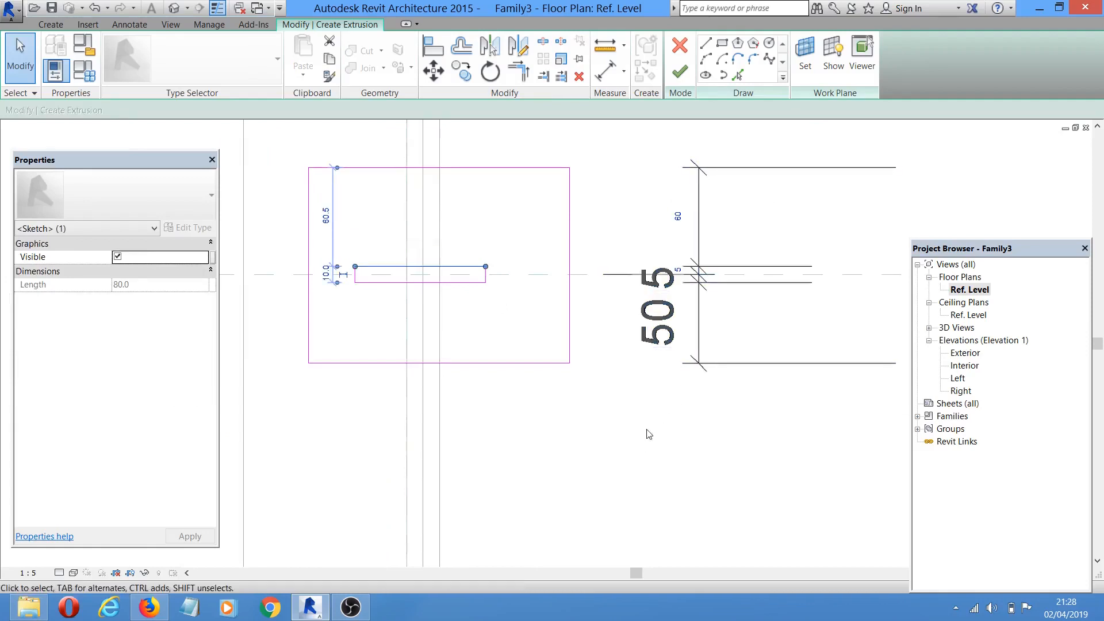
{"action": "key", "text": "Escape"}
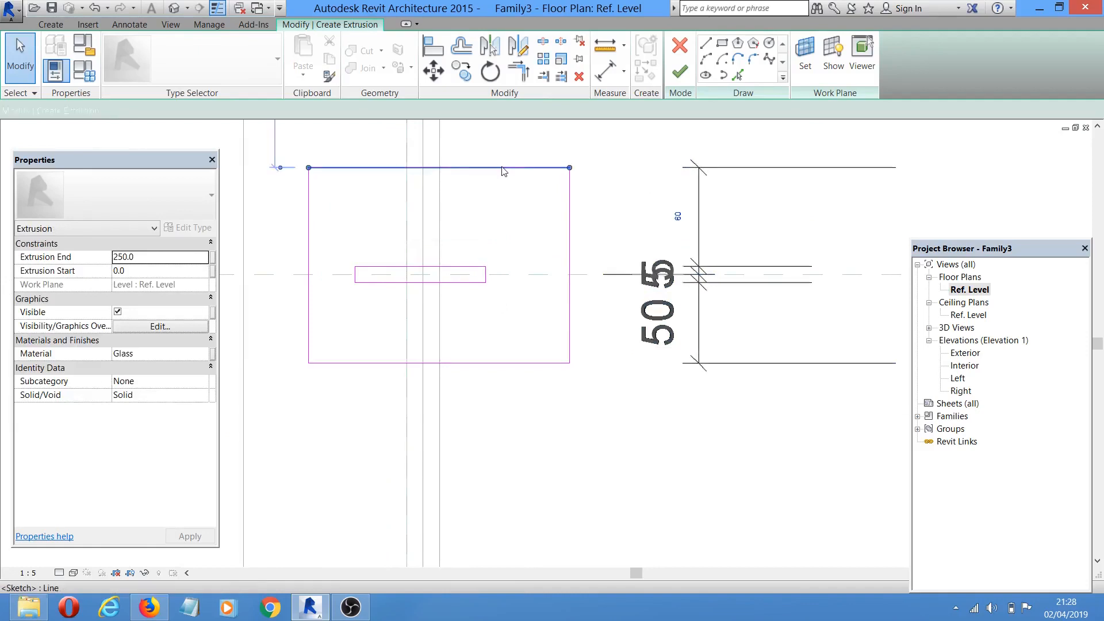
- Set the outer rectangle's upper and lower edges each 20 mm from the matching edges of the inner rectangle
{"action": "left_click", "coordinate": [502, 167]}
{"action": "left_click", "coordinate": [683, 216]}
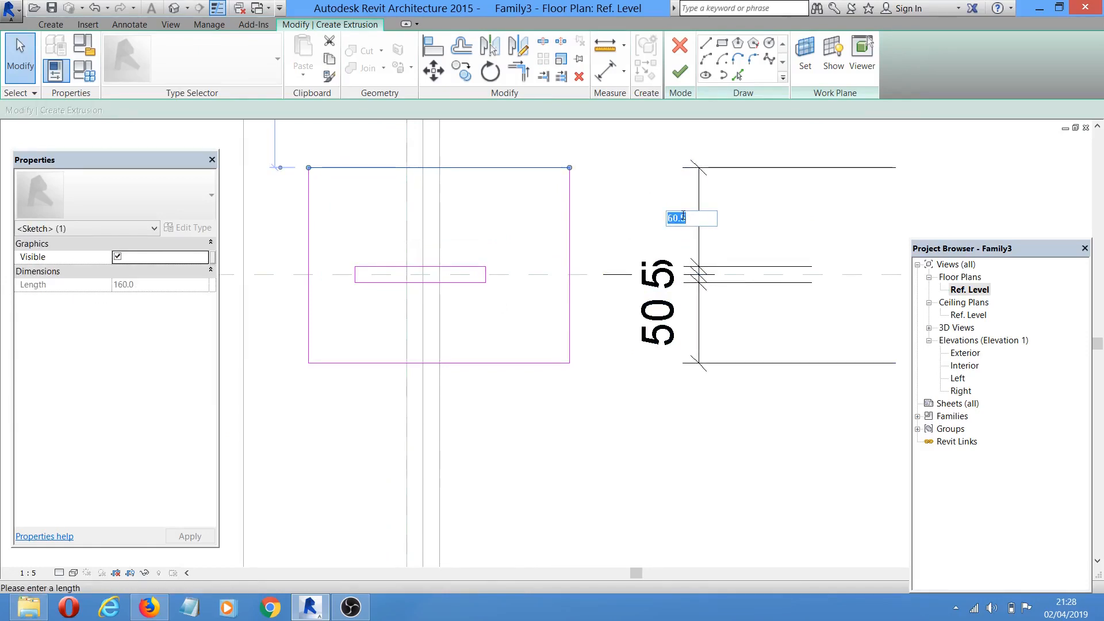
{"action": "key", "text": "Return"}
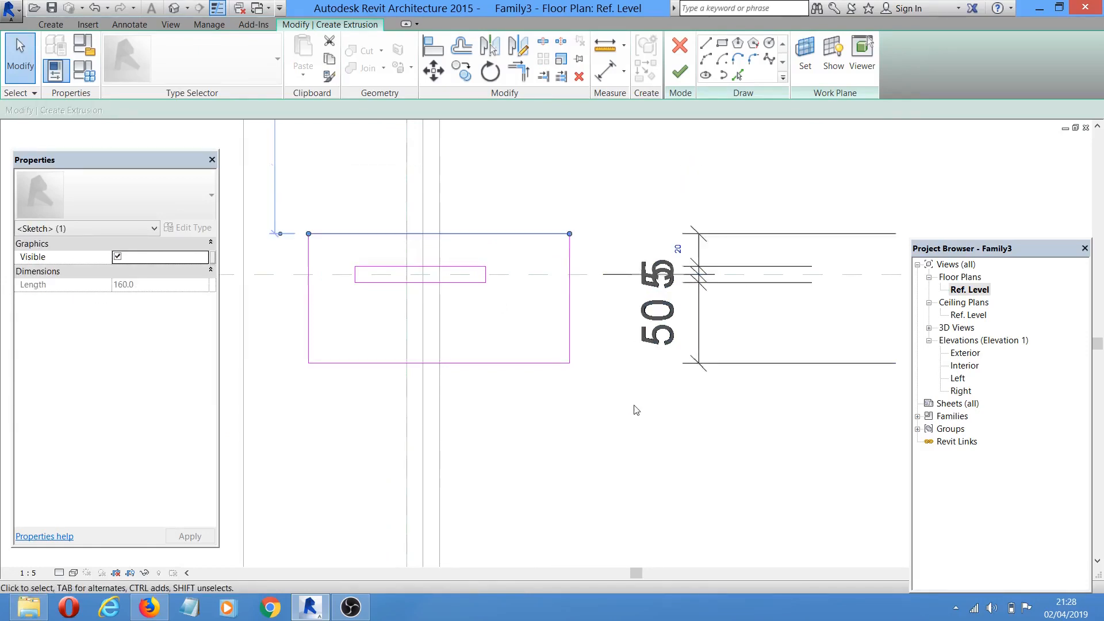
{"action": "left_click", "coordinate": [500, 363]}
{"action": "left_click", "coordinate": [678, 323]}
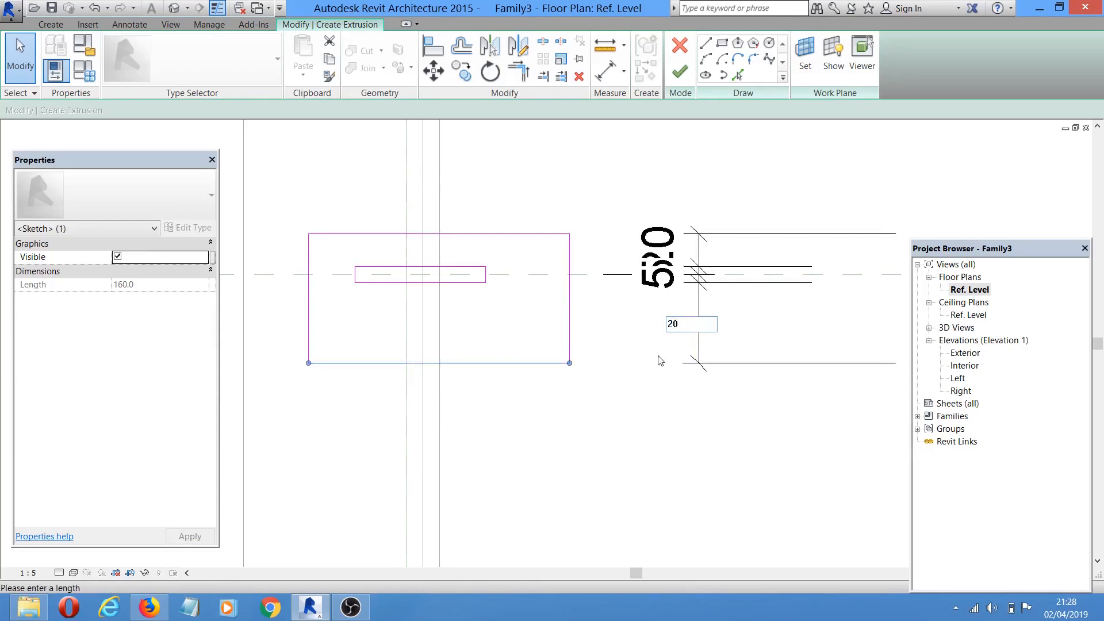
{"action": "key", "text": "Return"}
{"action": "key", "text": "Escape"}
{"action": "scroll", "coordinate": [636, 422], "scroll_direction": "down", "scroll_amount": 4}
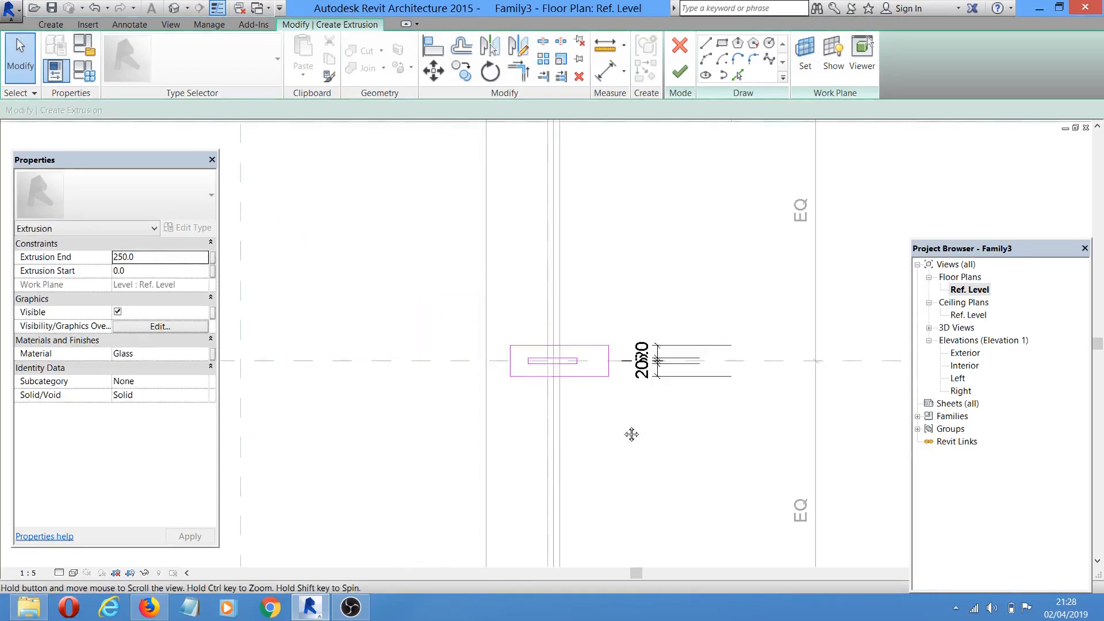
- Lock all four segments of the chained dimension beside the nested rectangles
{"action": "left_click", "coordinate": [604, 310]}
{"action": "middle_click_drag", "start_coordinate": [650, 454], "coordinate": [474, 352]}
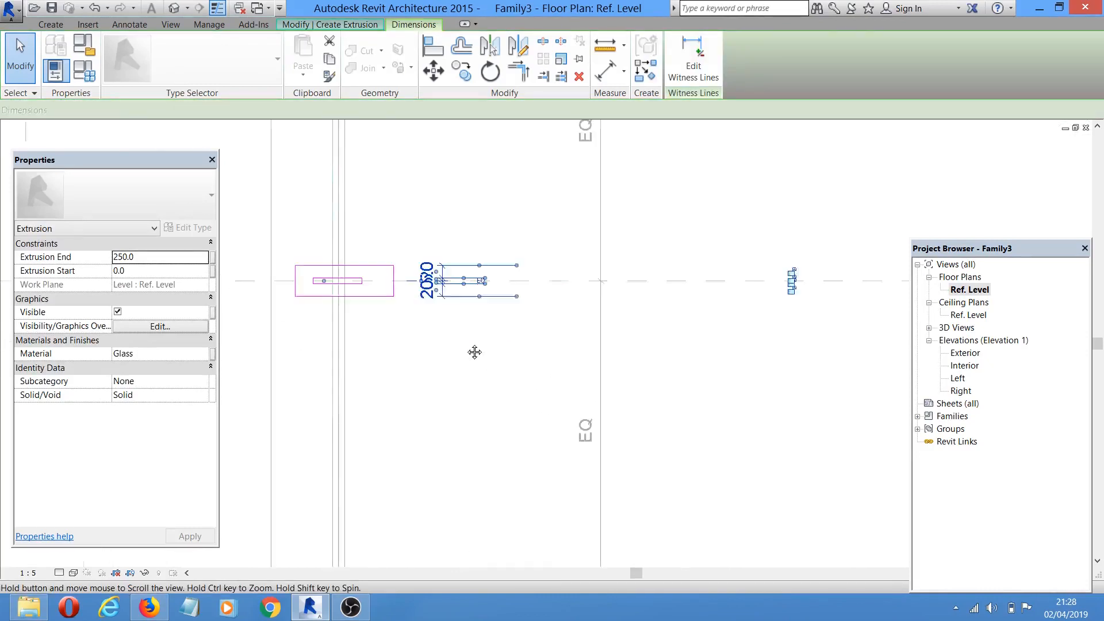
{"action": "scroll", "coordinate": [757, 279], "scroll_direction": "up", "scroll_amount": 6}
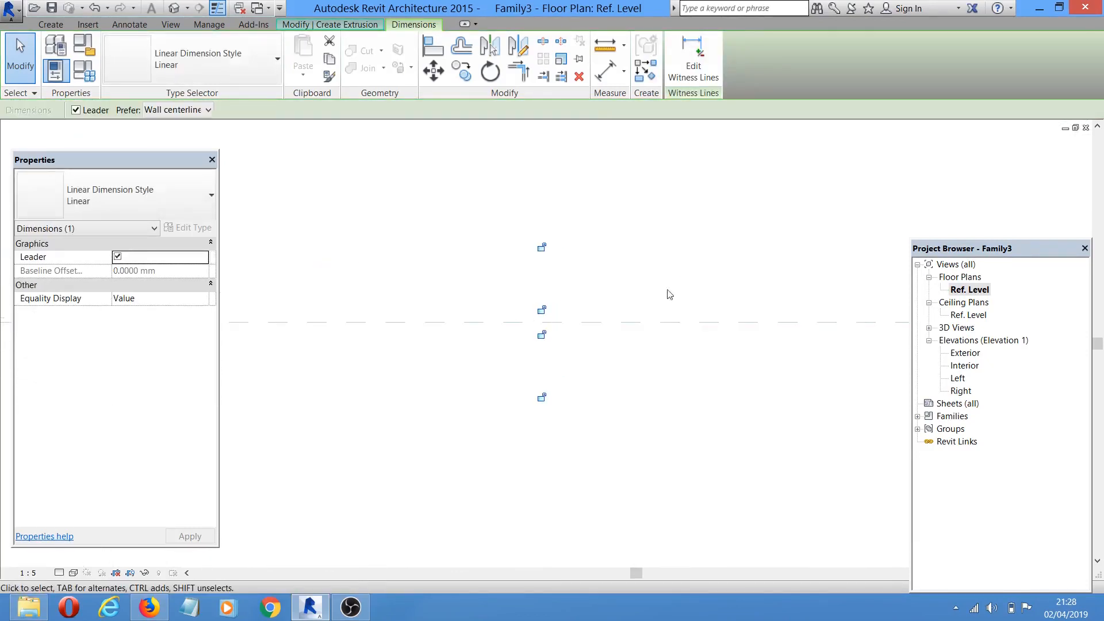
{"action": "left_click", "coordinate": [541, 249]}
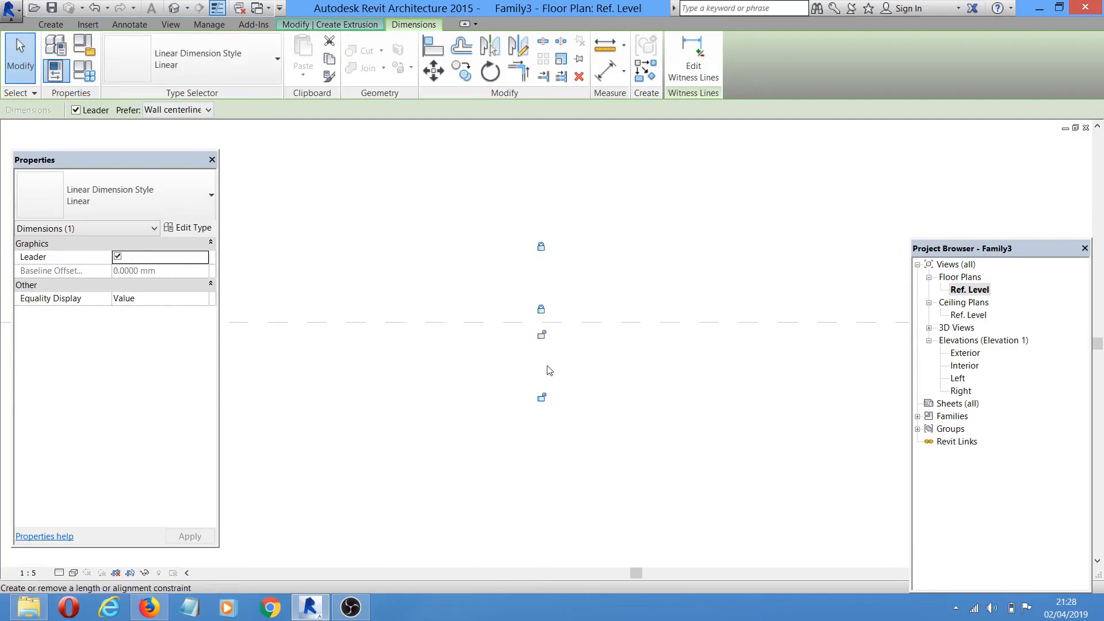
{"action": "left_click", "coordinate": [542, 398]}
{"action": "scroll", "coordinate": [505, 402], "scroll_direction": "down", "scroll_amount": 5}
{"action": "middle_click_drag", "start_coordinate": [505, 402], "coordinate": [770, 338]}
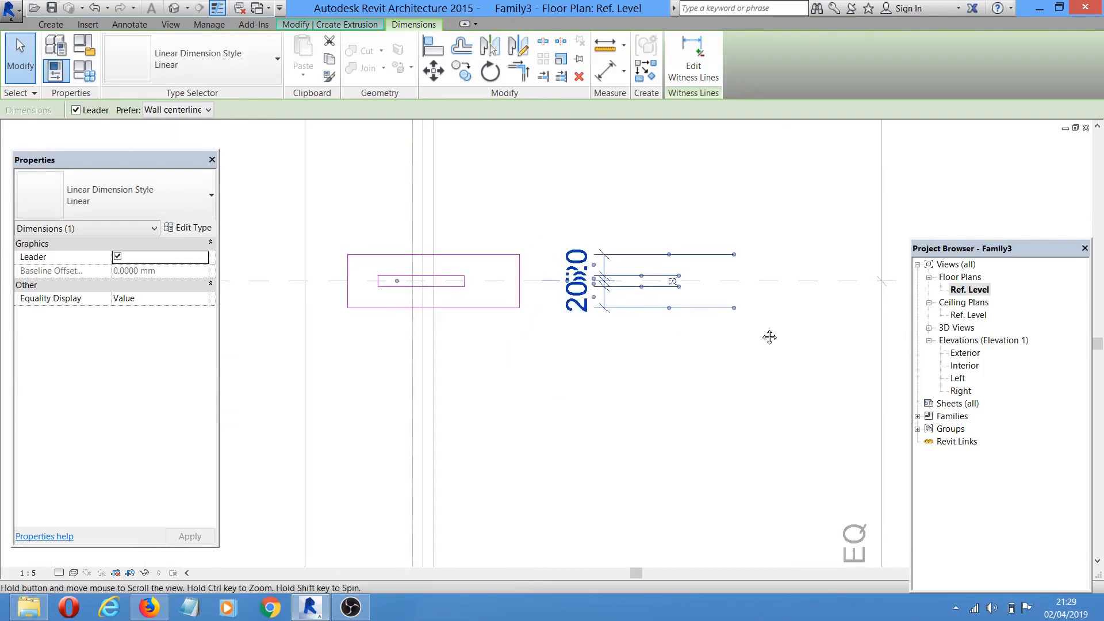
{"action": "middle_click_drag", "start_coordinate": [456, 374], "coordinate": [471, 447]}
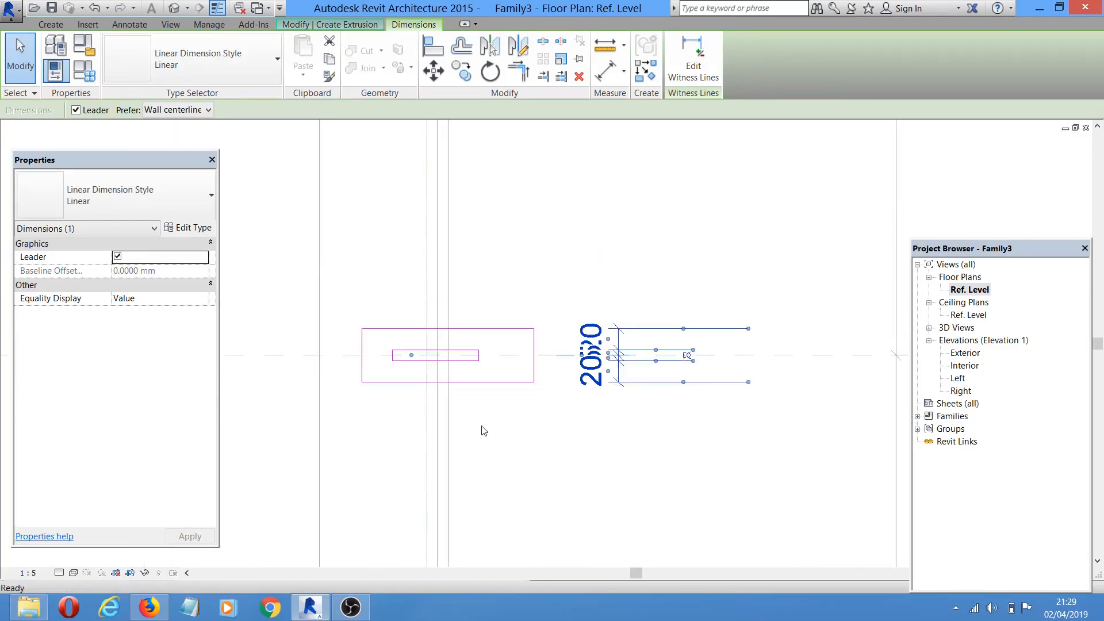
- Add an aligned dimension across the outer rectangle's two vertical edges, placed above the rectangle
{"action": "scroll", "coordinate": [484, 431], "scroll_direction": "up", "scroll_amount": 2}
{"action": "key", "text": "d"}
{"action": "key", "text": "i"}
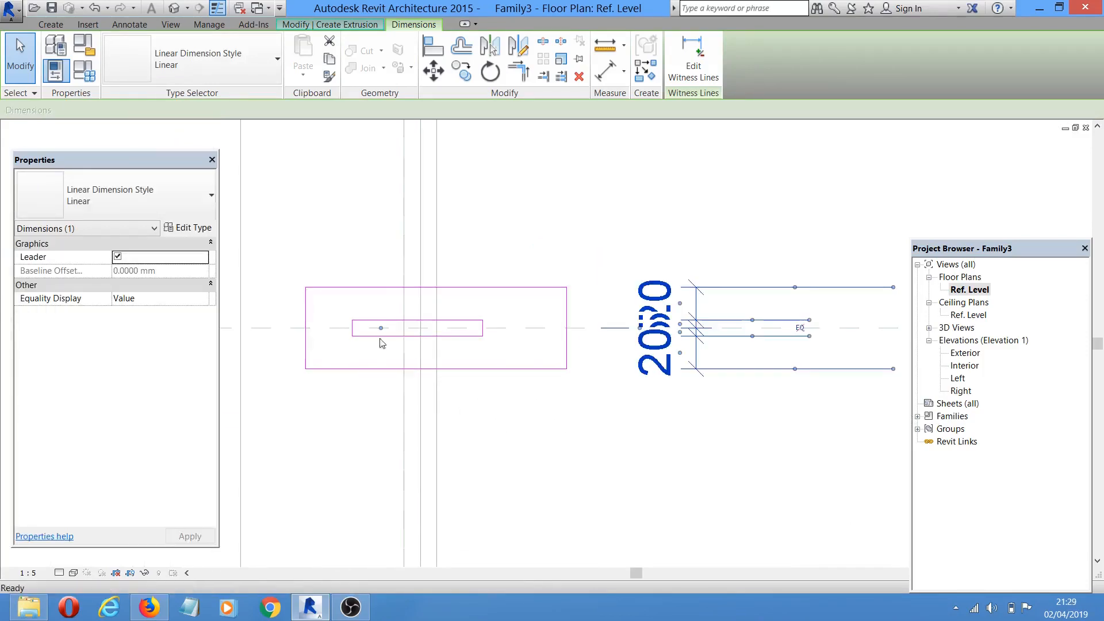
{"action": "left_click", "coordinate": [306, 308]}
{"action": "left_click", "coordinate": [566, 340]}
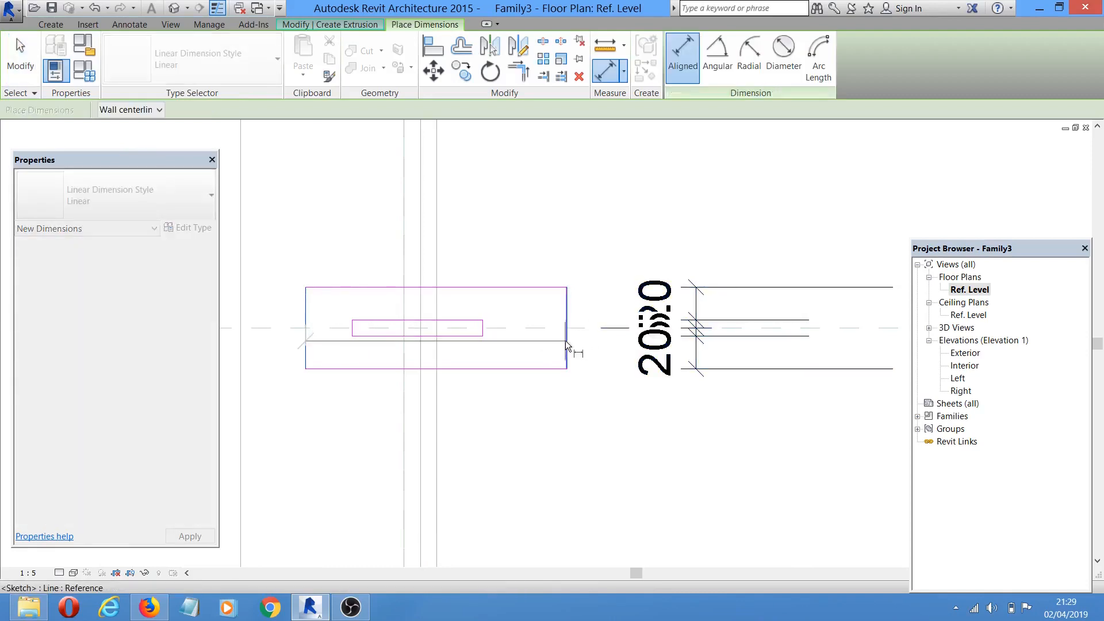
{"action": "scroll", "coordinate": [581, 407], "scroll_direction": "down", "scroll_amount": 1}
{"action": "left_click", "coordinate": [535, 279]}
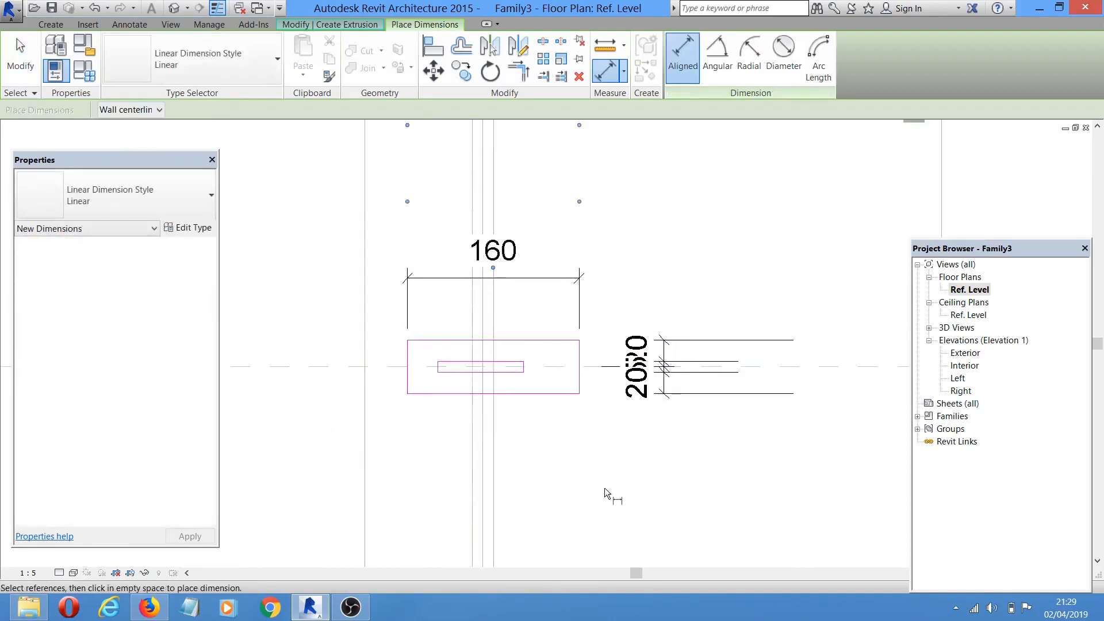
{"action": "key", "text": "Escape"}
{"action": "key", "text": "Escape"}
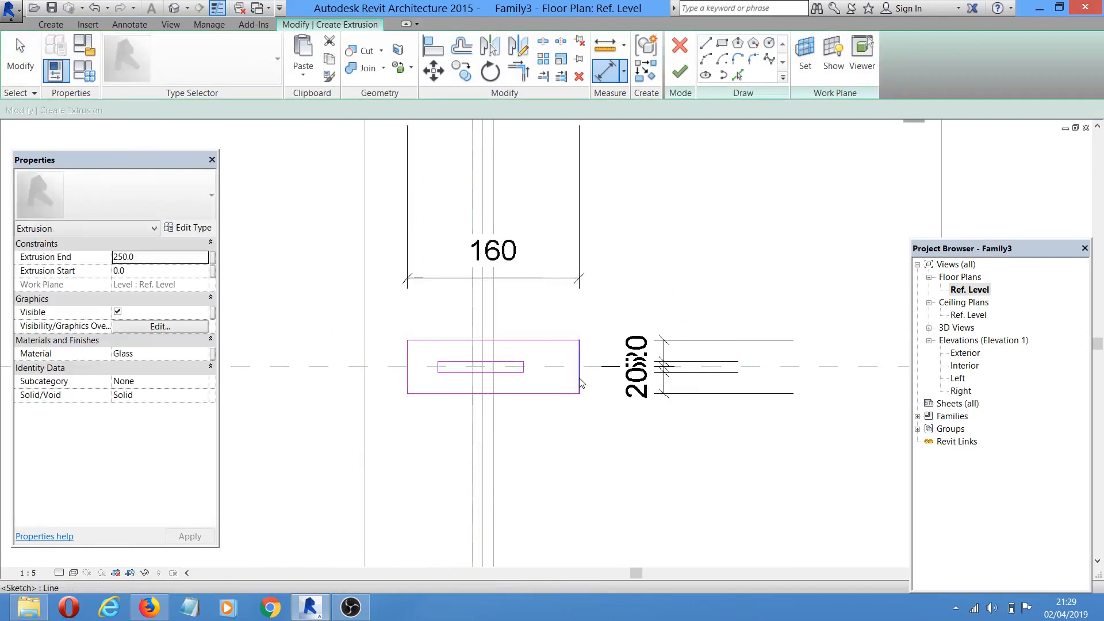
- Set the outer rectangle's overall width to 120 mm by moving its right vertical edge
{"action": "left_click", "coordinate": [579, 378]}
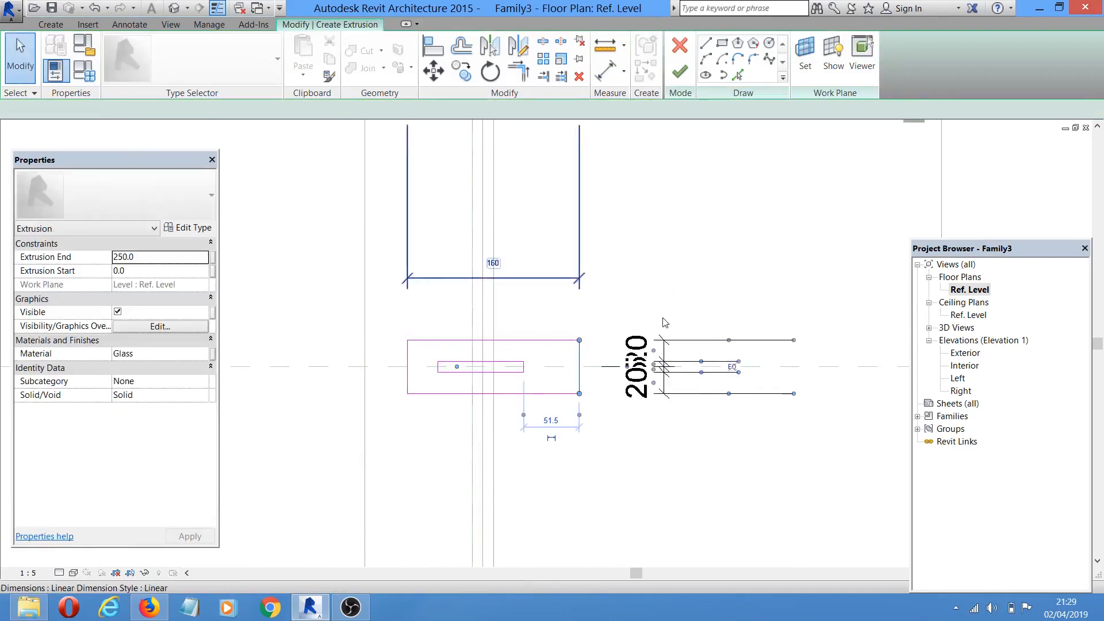
{"action": "scroll", "coordinate": [493, 283], "scroll_direction": "down", "scroll_amount": 1}
{"action": "middle_click_drag", "start_coordinate": [498, 279], "coordinate": [515, 273]}
{"action": "middle_click_drag", "start_coordinate": [505, 171], "coordinate": [506, 252]}
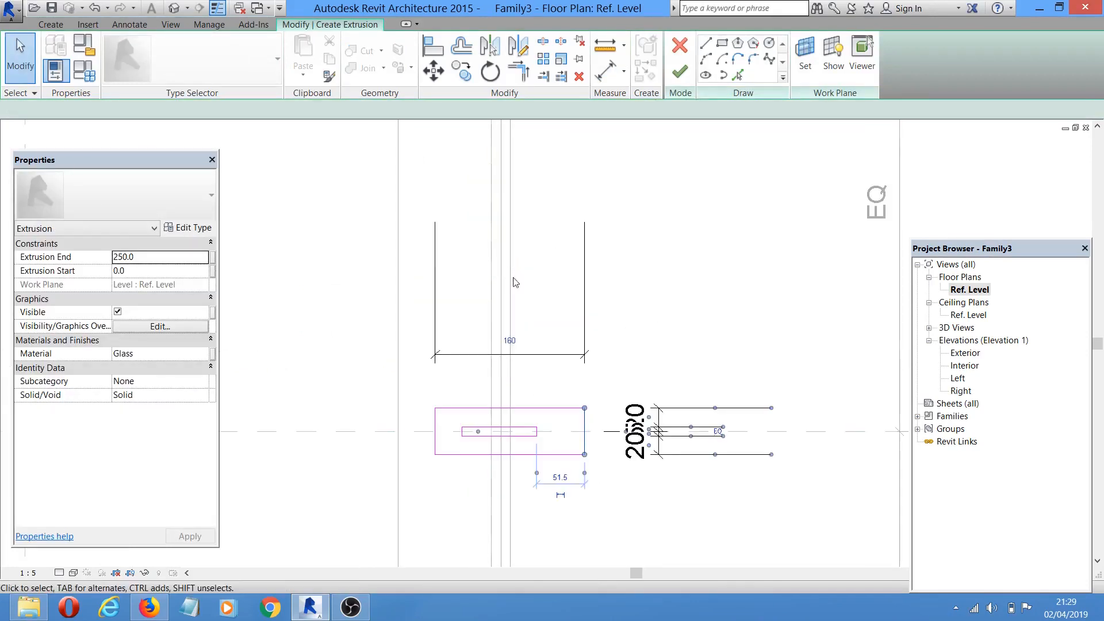
{"action": "left_click", "coordinate": [513, 278]}
{"action": "left_click", "coordinate": [516, 332]}
{"action": "left_click", "coordinate": [585, 420]}
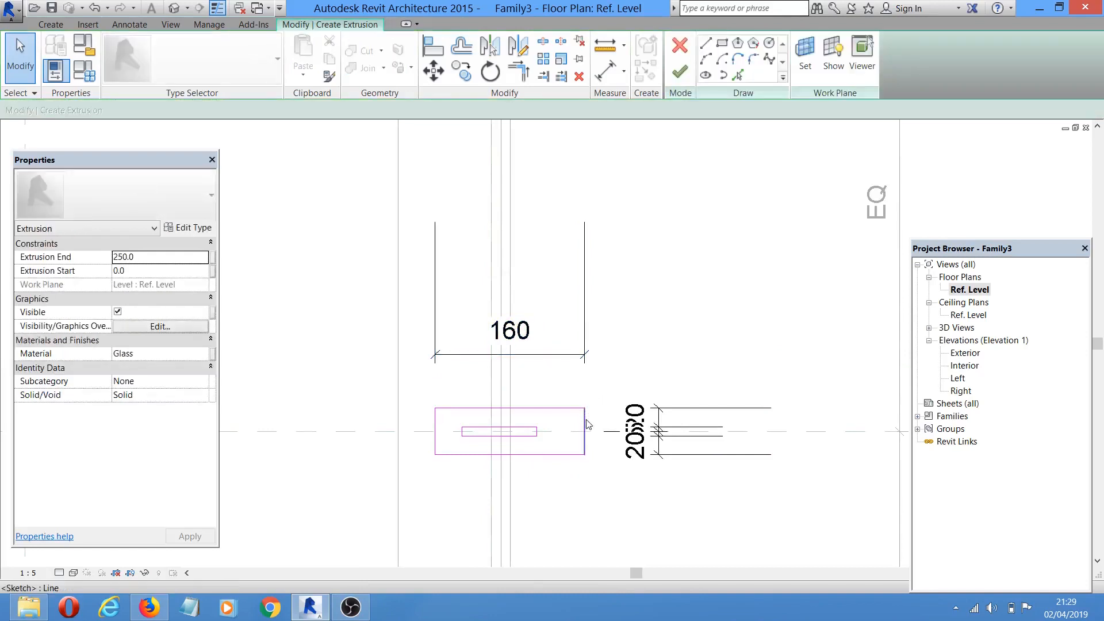
{"action": "left_click", "coordinate": [512, 339]}
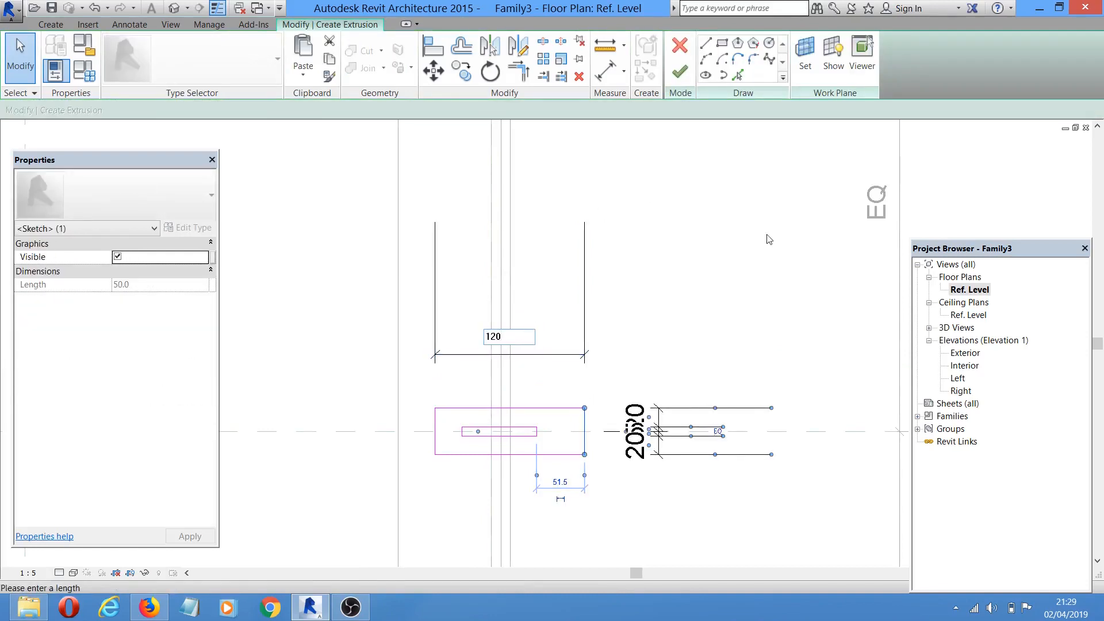
{"action": "key", "text": "Return"}
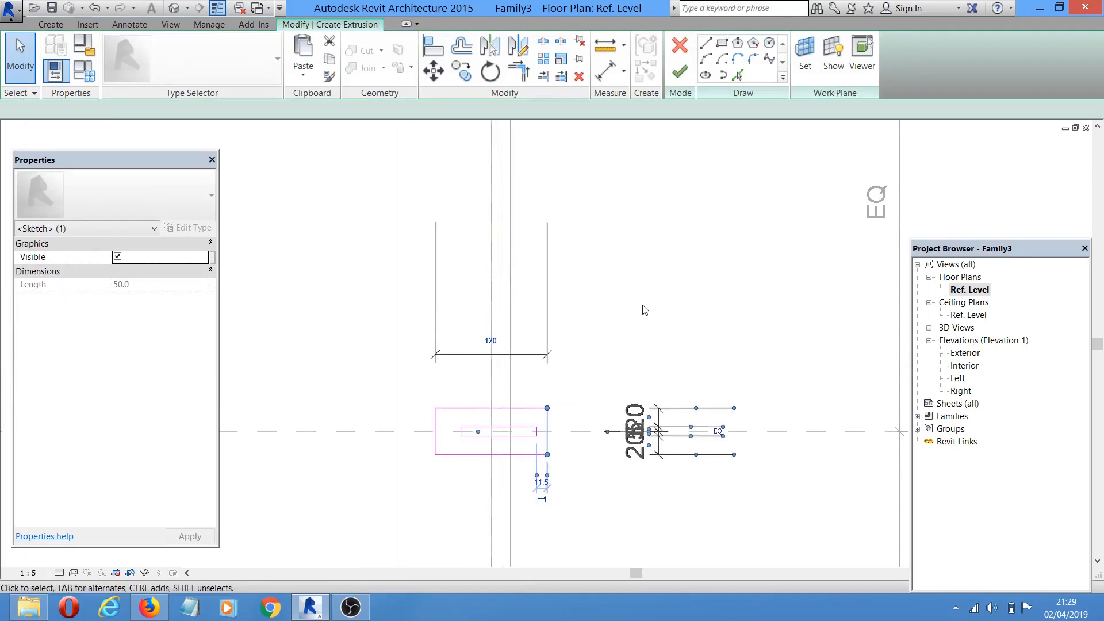
{"action": "left_click", "coordinate": [643, 306]}
- Lock the outer rectangle's overall width dimension
{"action": "middle_click_drag", "start_coordinate": [644, 293], "coordinate": [612, 209]}
{"action": "middle_click_drag", "start_coordinate": [513, 490], "coordinate": [542, 527]}
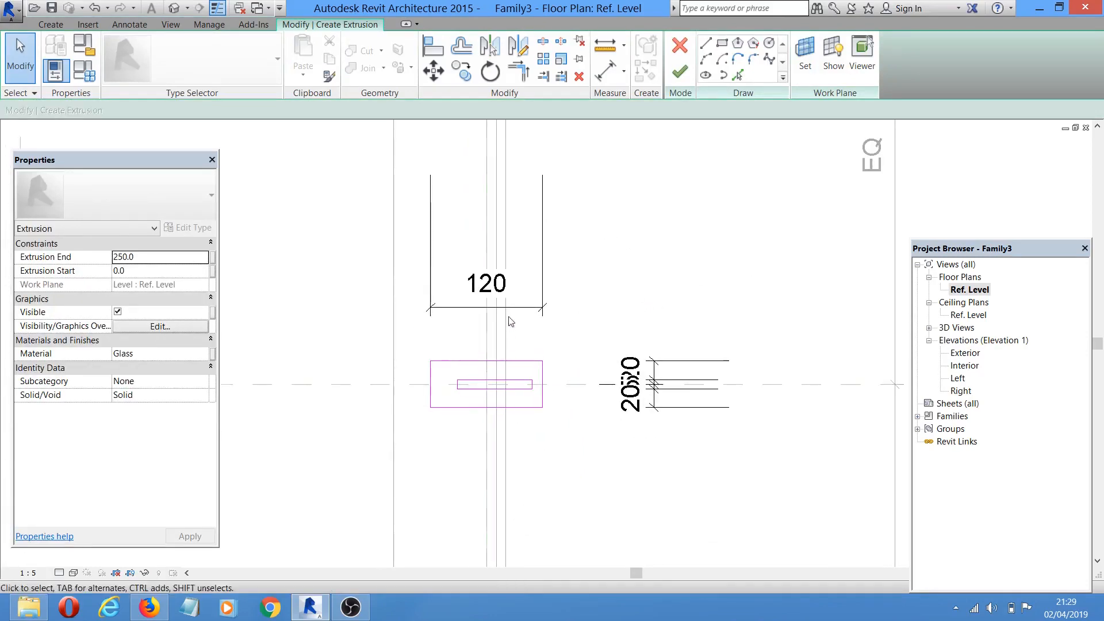
{"action": "left_click", "coordinate": [508, 308]}
{"action": "scroll", "coordinate": [610, 277], "scroll_direction": "down", "scroll_amount": 4}
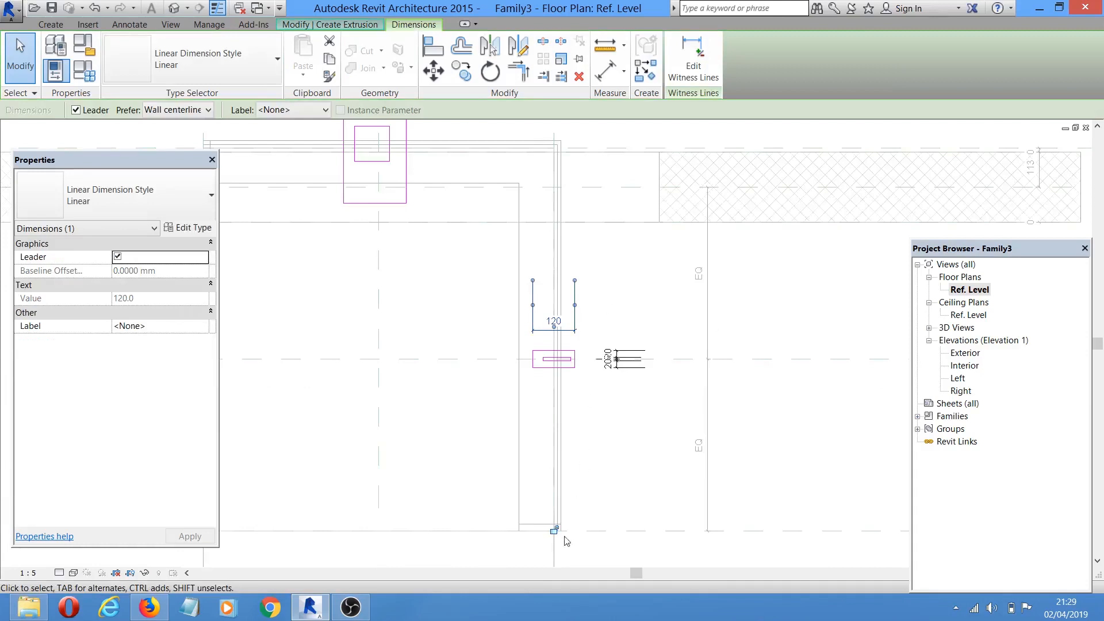
{"action": "left_click", "coordinate": [612, 474]}
{"action": "middle_click_drag", "start_coordinate": [618, 465], "coordinate": [604, 471]}
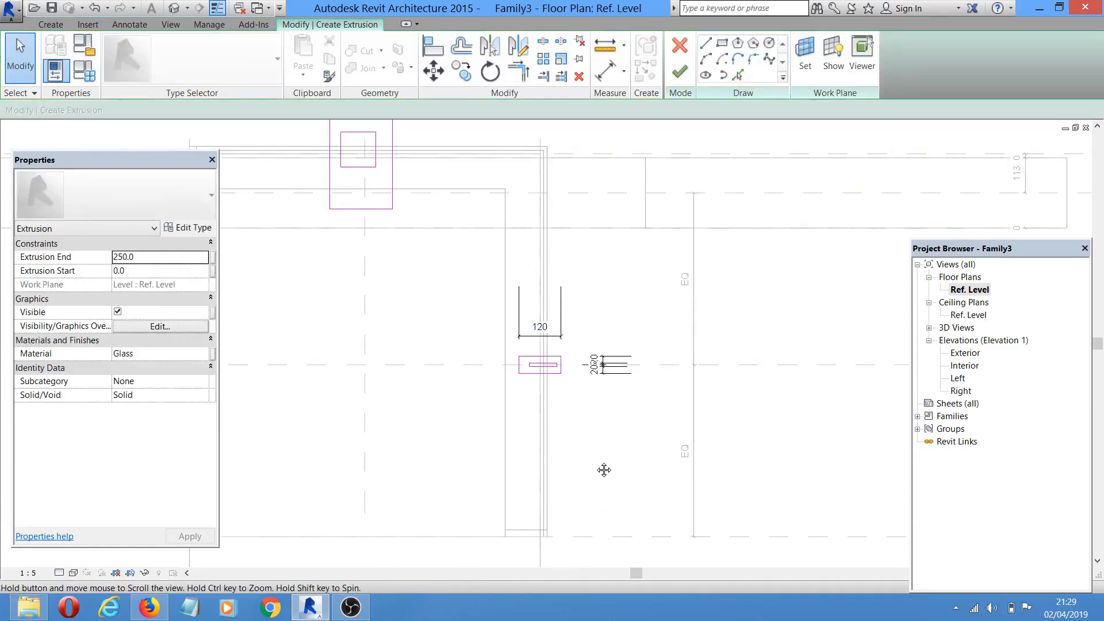
- Align the outer rectangle's right edge with the outermost vertical line of the frame's vertical leg
{"action": "scroll", "coordinate": [574, 383], "scroll_direction": "up", "scroll_amount": 1}
{"action": "scroll", "coordinate": [571, 412], "scroll_direction": "up", "scroll_amount": 1}
{"action": "scroll", "coordinate": [586, 451], "scroll_direction": "up", "scroll_amount": 1}
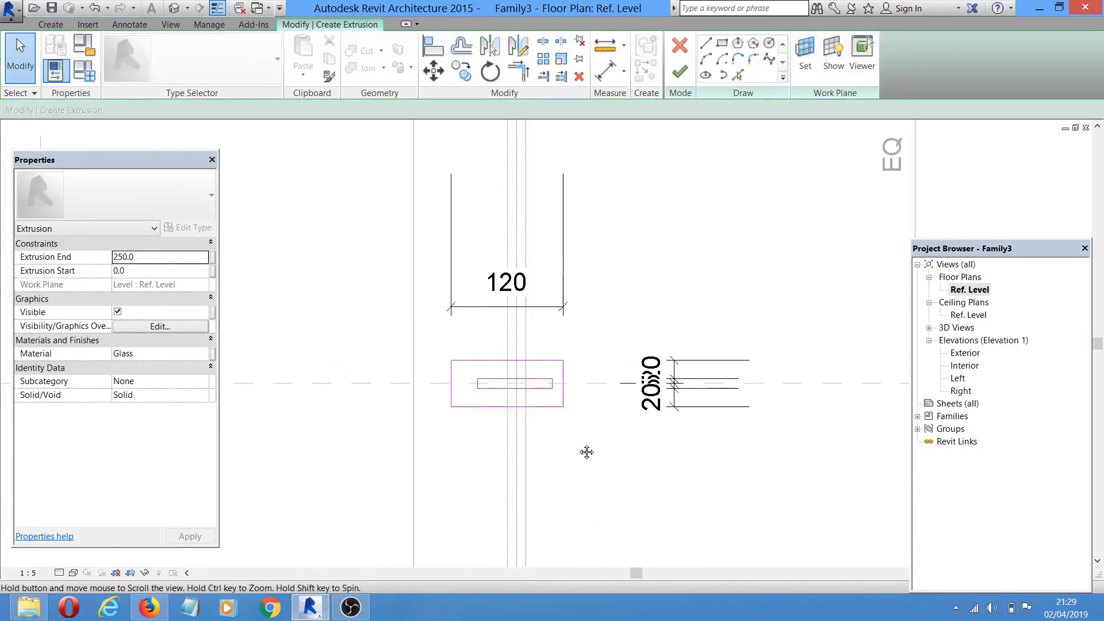
{"action": "left_click", "coordinate": [432, 46]}
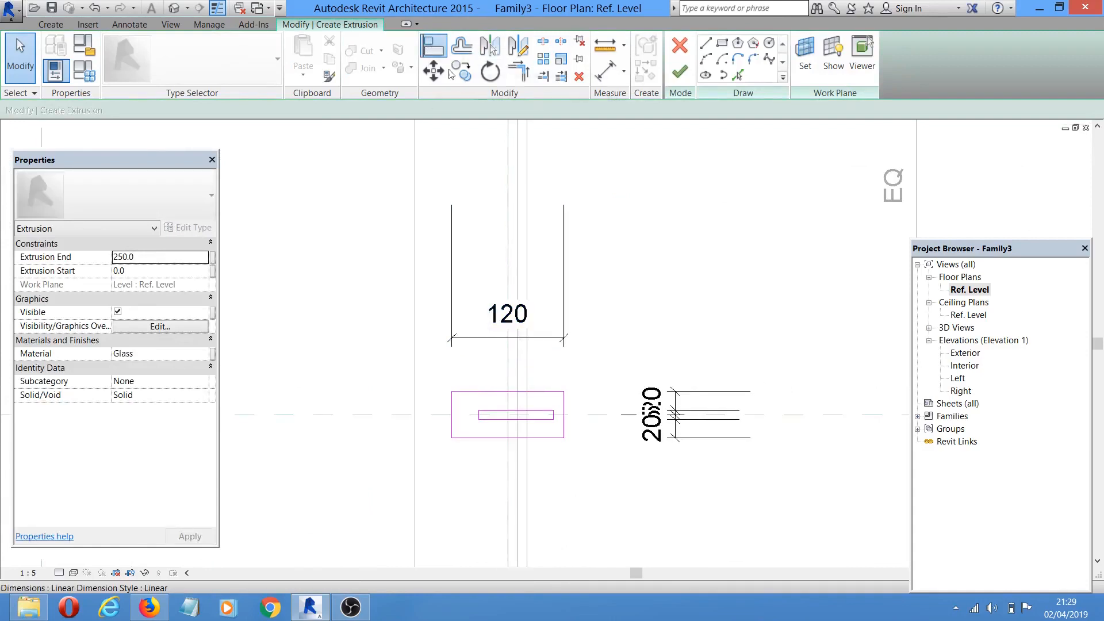
{"action": "left_click", "coordinate": [527, 358]}
{"action": "left_click", "coordinate": [565, 426]}
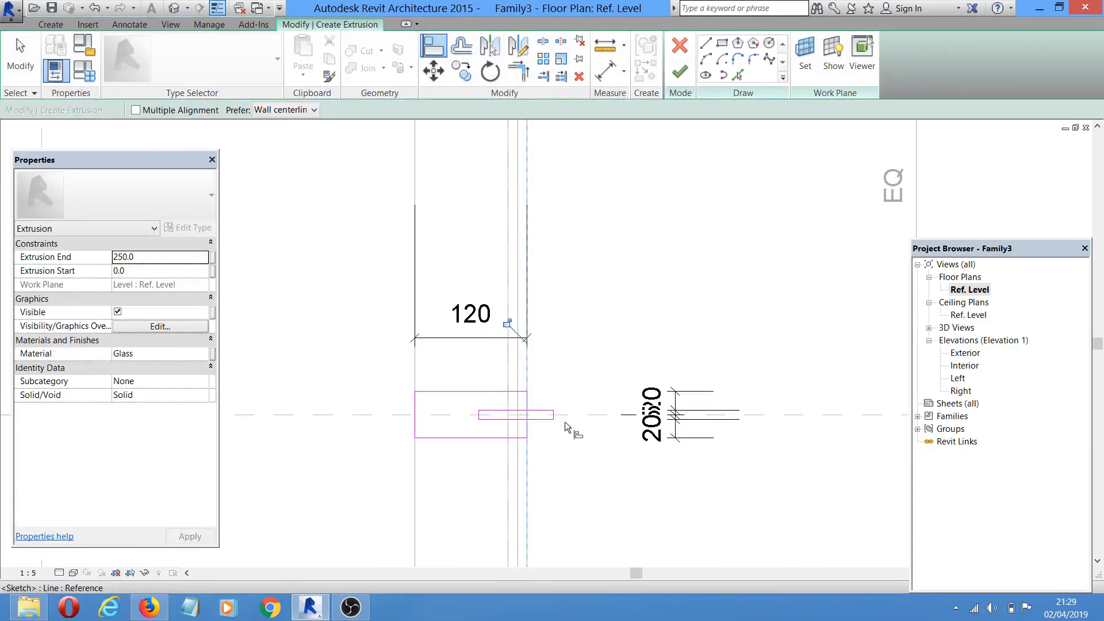
{"action": "right_click", "coordinate": [592, 264]}
{"action": "left_click", "coordinate": [612, 269]}
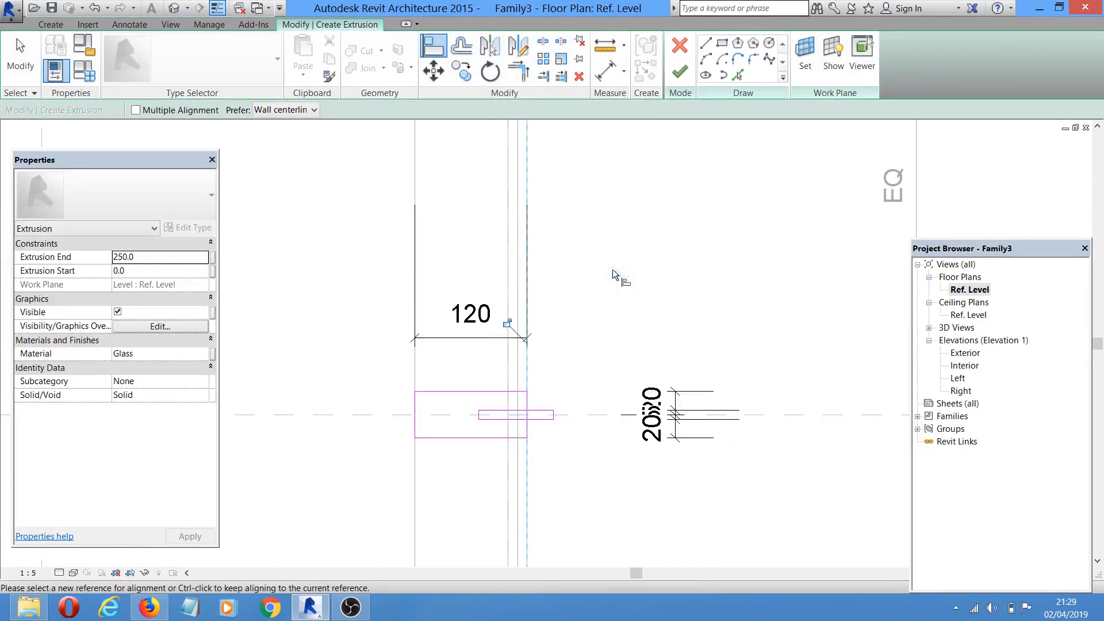
{"action": "key", "text": "Escape"}
- Split the outer rectangle's right edge and trim the inner rectangle's two horizontal lines to it
{"action": "scroll", "coordinate": [529, 421], "scroll_direction": "up", "scroll_amount": 5}
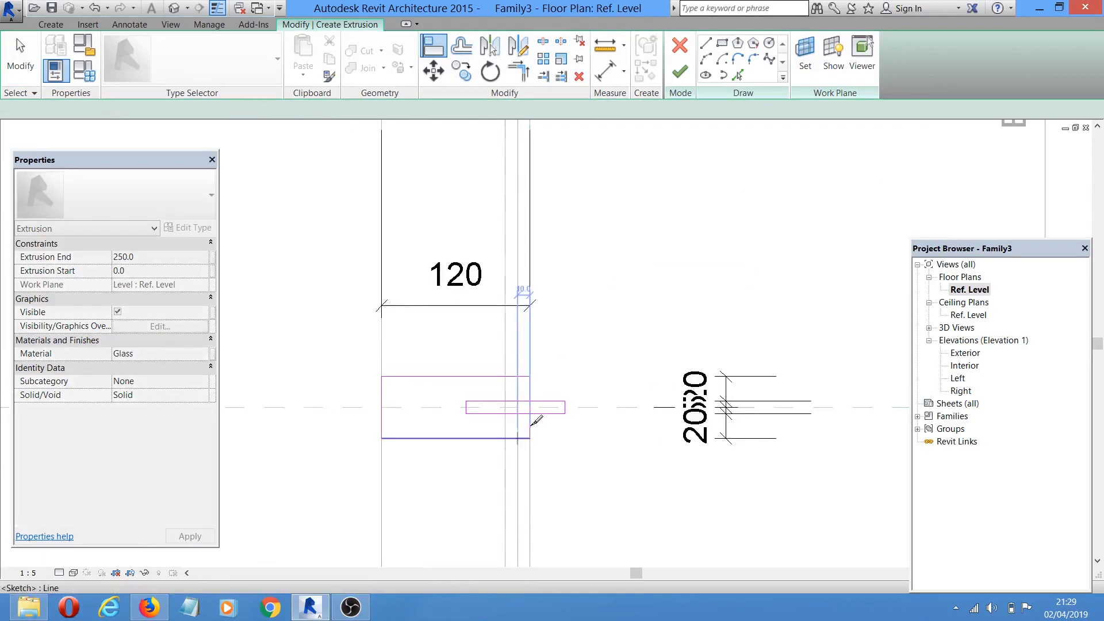
{"action": "scroll", "coordinate": [535, 398], "scroll_direction": "up", "scroll_amount": 2}
{"action": "key", "text": "s"}
{"action": "key", "text": "l"}
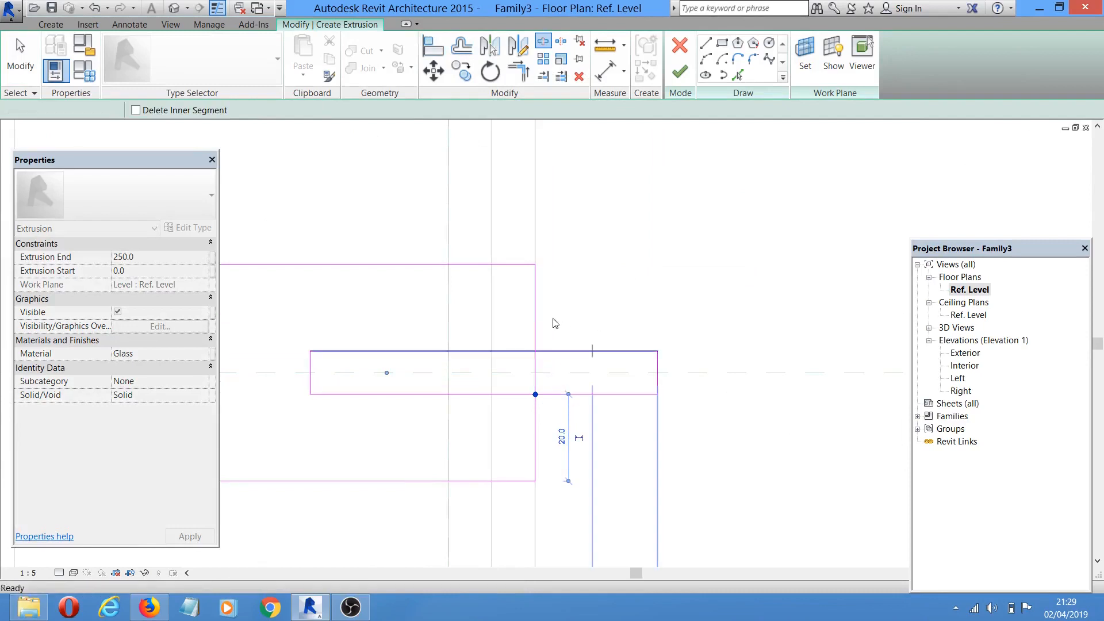
{"action": "key", "text": "t"}
{"action": "key", "text": "r"}
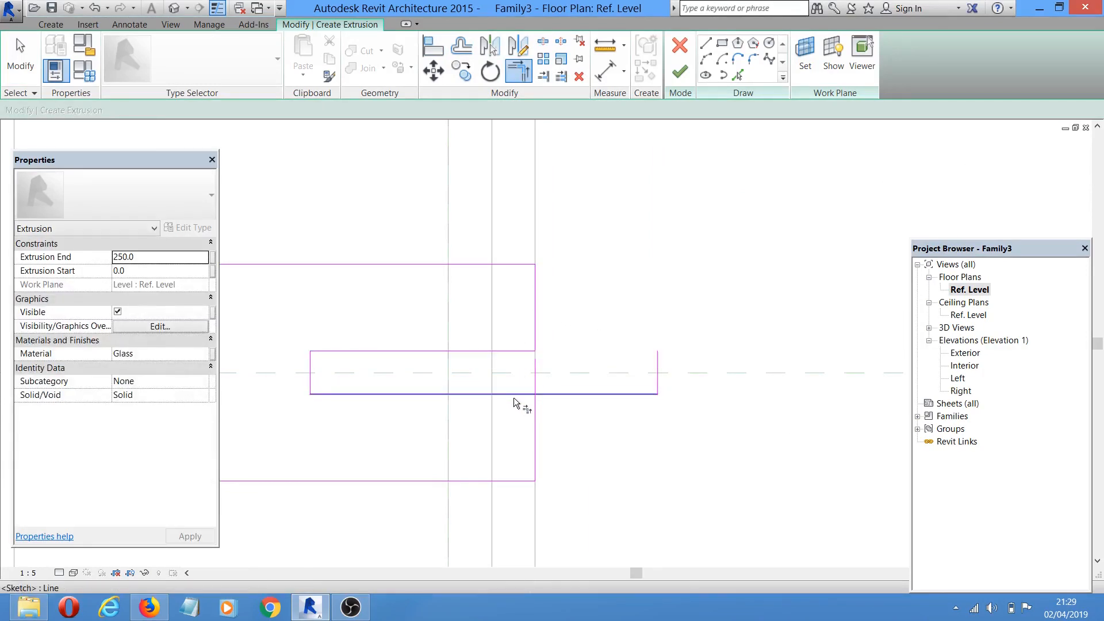
{"action": "left_click", "coordinate": [514, 401]}
{"action": "left_click", "coordinate": [538, 430]}
- Delete the two leftover vertical segments, at the slot's mouth and beyond the profile's right edge
{"action": "right_click", "coordinate": [590, 268]}
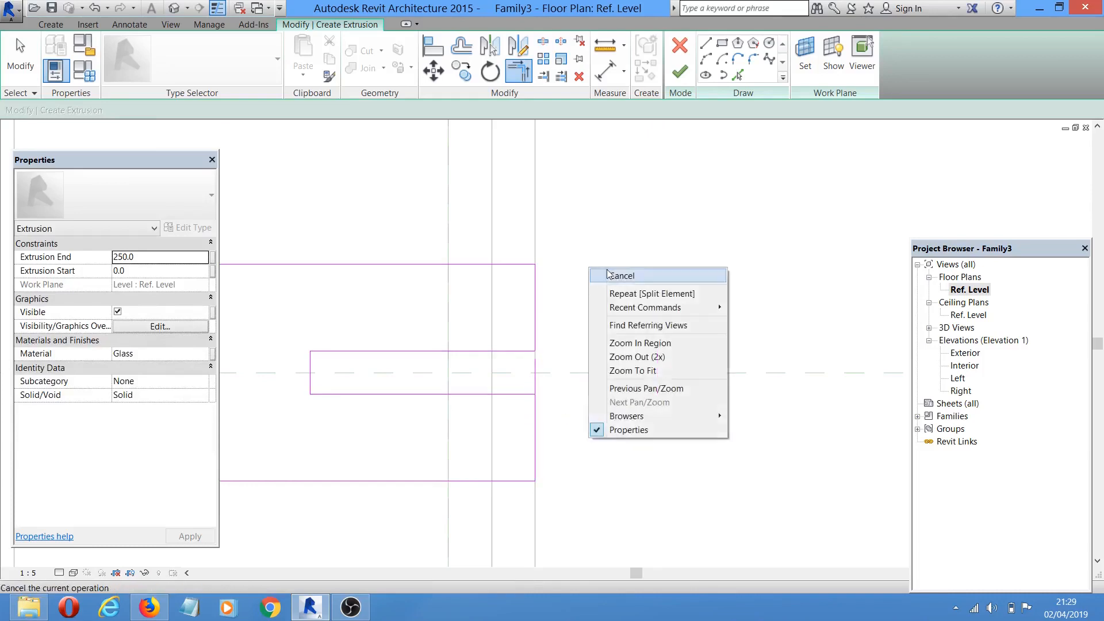
{"action": "left_click", "coordinate": [608, 276]}
{"action": "left_click_drag", "start_coordinate": [515, 315], "coordinate": [729, 434]}
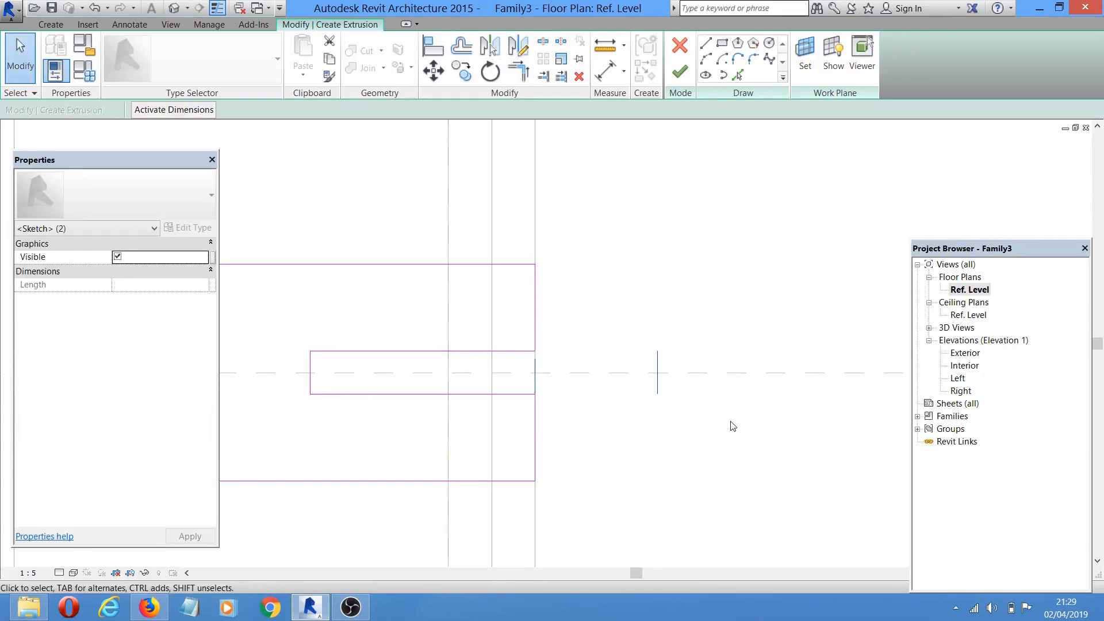
{"action": "key", "text": "Delete"}
{"action": "scroll", "coordinate": [676, 305], "scroll_direction": "down", "scroll_amount": 3}
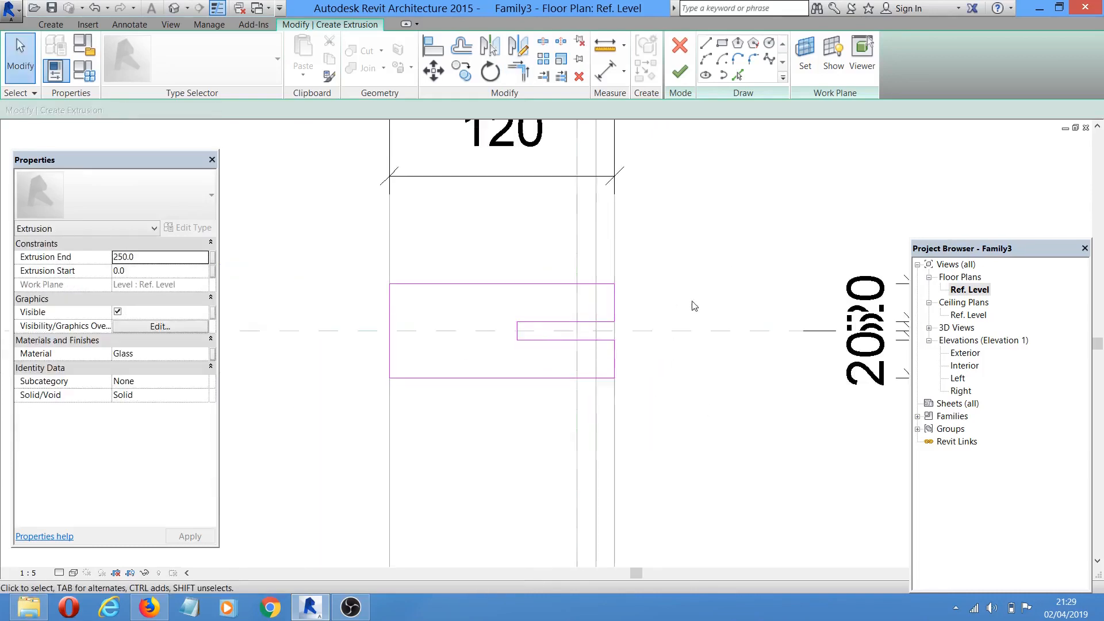
{"action": "middle_click_drag", "start_coordinate": [707, 374], "coordinate": [617, 454]}
{"action": "middle_click_drag", "start_coordinate": [565, 392], "coordinate": [559, 337]}
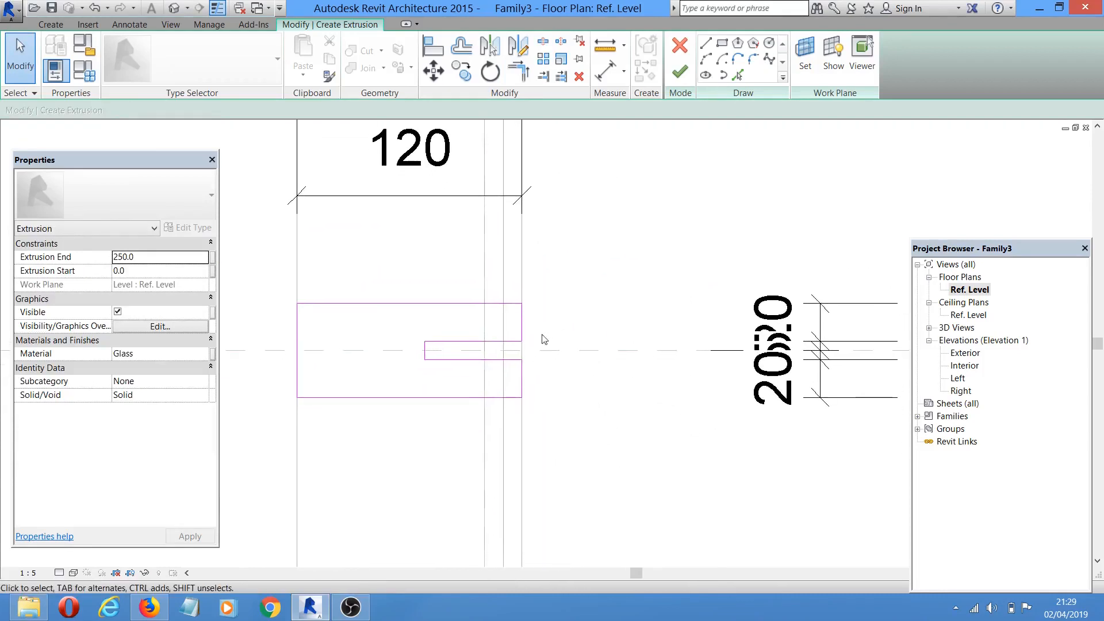
- Change the extrusion's material to Window frame
{"action": "left_click", "coordinate": [202, 352]}
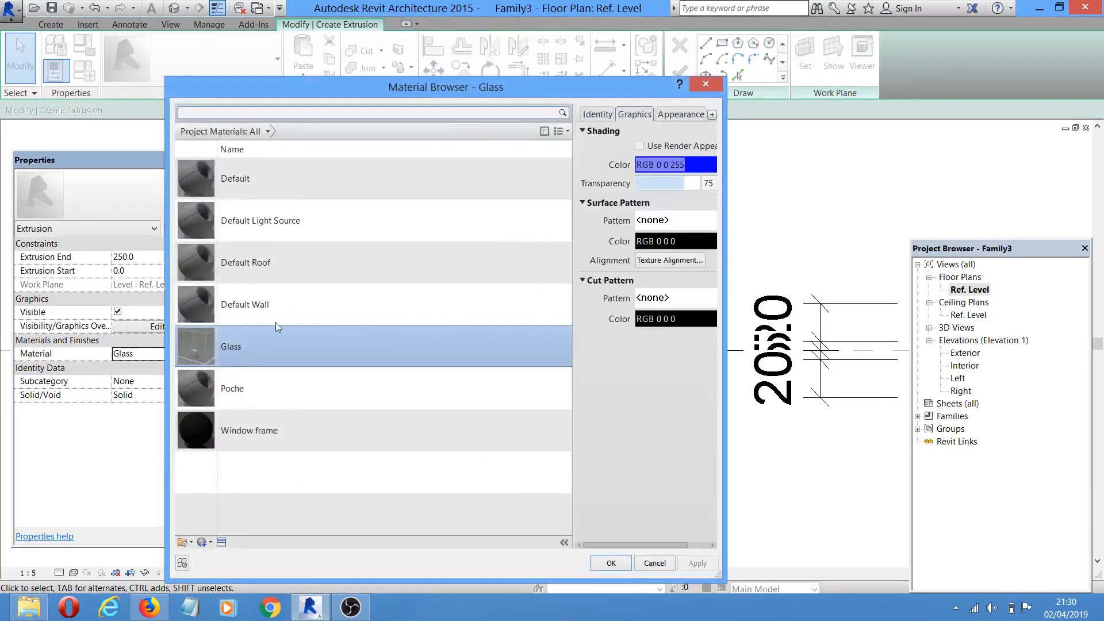
{"action": "left_click", "coordinate": [282, 430]}
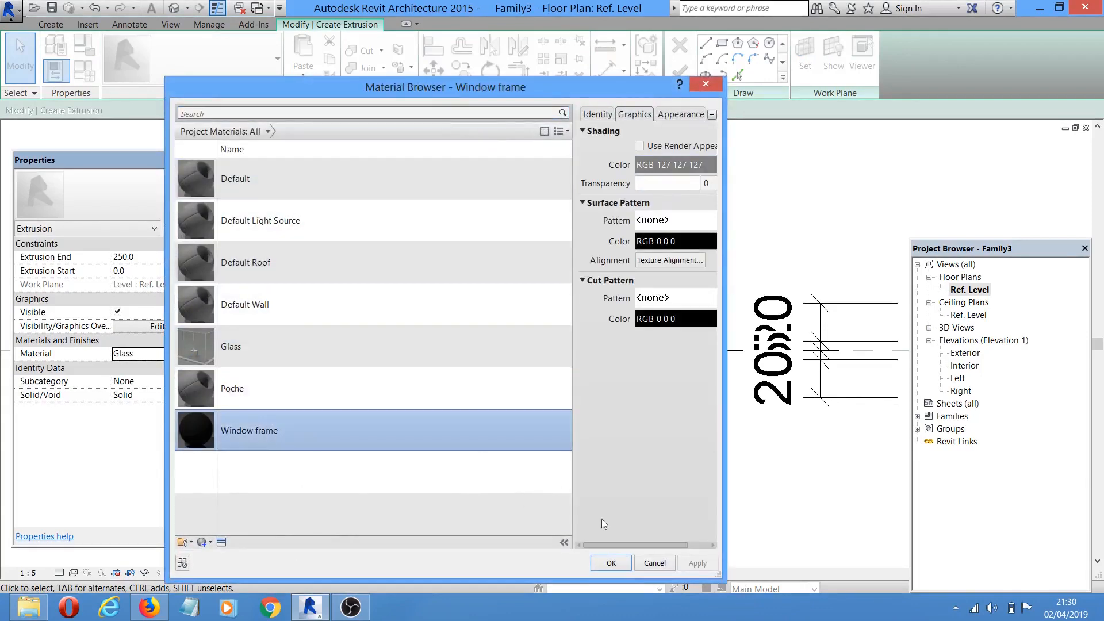
{"action": "left_click", "coordinate": [611, 563]}
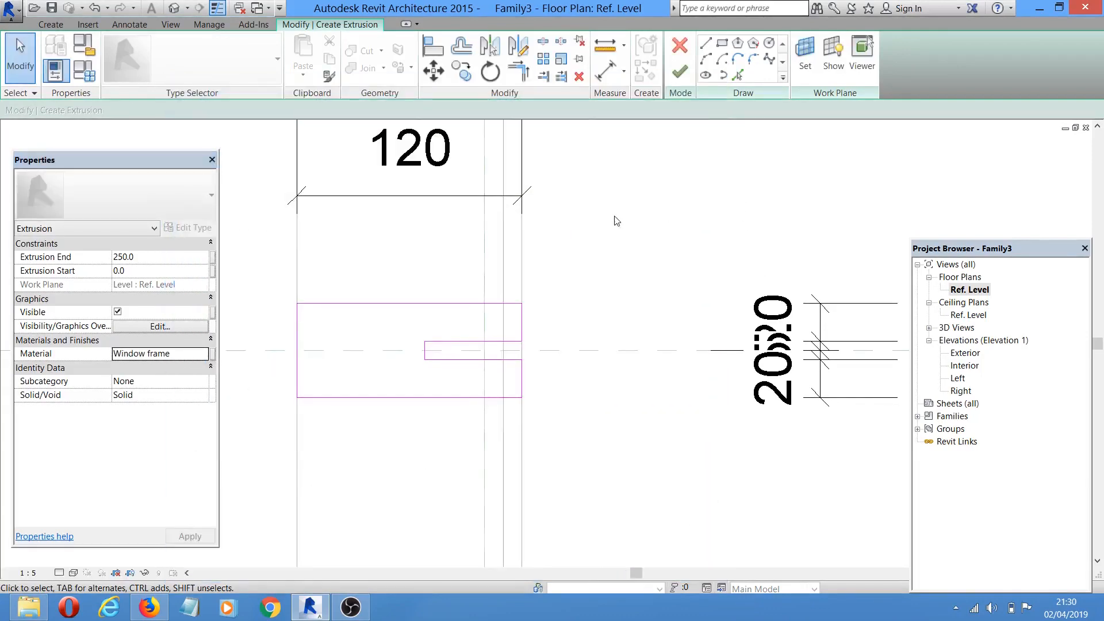
- Place an aligned dimension string above the other profile, across both rectangles' vertical edges and the Center (Left/Right) reference plane
{"action": "middle_click_drag", "start_coordinate": [627, 239], "coordinate": [742, 346]}
{"action": "scroll", "coordinate": [717, 298], "scroll_direction": "down", "scroll_amount": 4}
{"action": "middle_click_drag", "start_coordinate": [697, 255], "coordinate": [718, 454]}
{"action": "scroll", "coordinate": [501, 249], "scroll_direction": "up", "scroll_amount": 2}
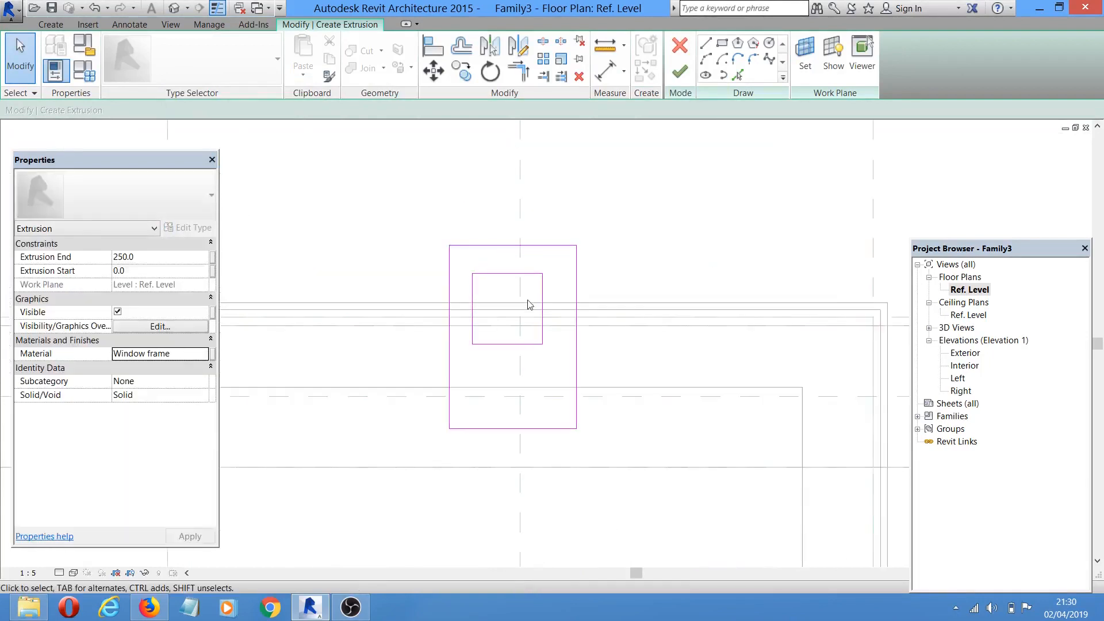
{"action": "left_click", "coordinate": [606, 71]}
{"action": "scroll", "coordinate": [461, 288], "scroll_direction": "up", "scroll_amount": 1}
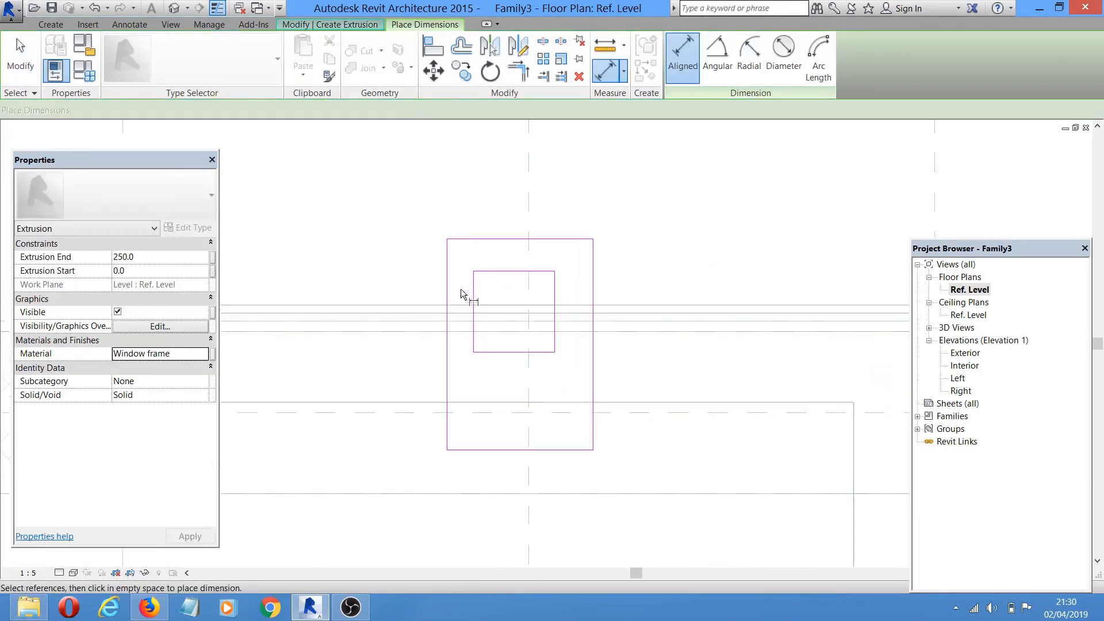
{"action": "left_click", "coordinate": [447, 281]}
{"action": "scroll", "coordinate": [482, 302], "scroll_direction": "up", "scroll_amount": 1}
{"action": "scroll", "coordinate": [478, 296], "scroll_direction": "up", "scroll_amount": 1}
{"action": "left_click", "coordinate": [470, 289]}
{"action": "scroll", "coordinate": [551, 275], "scroll_direction": "up", "scroll_amount": 2}
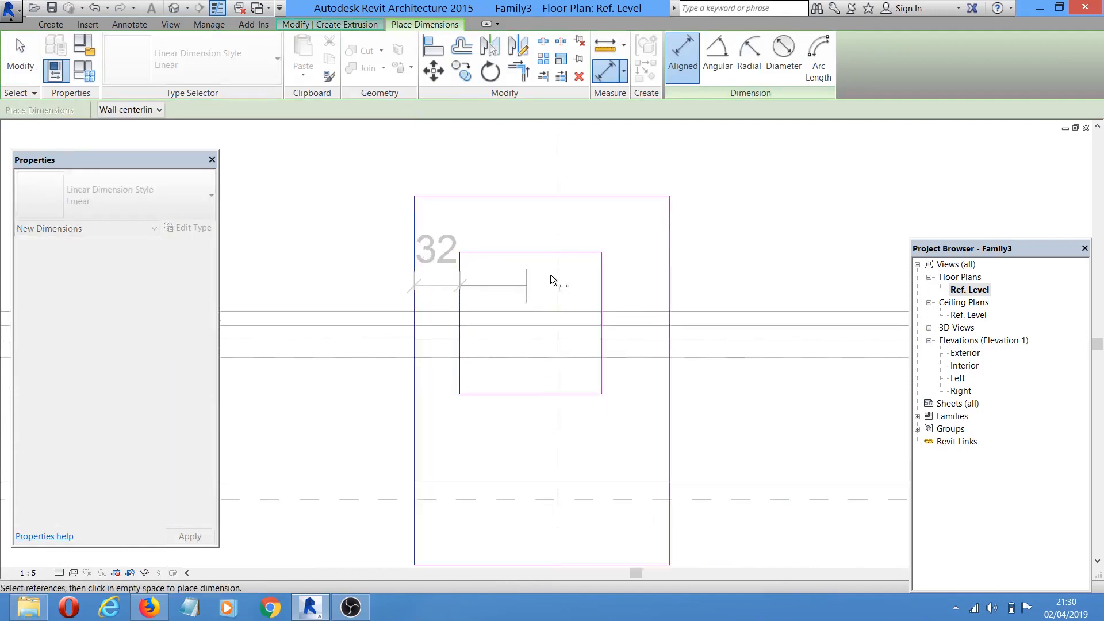
{"action": "left_click", "coordinate": [556, 271]}
{"action": "left_click", "coordinate": [611, 285]}
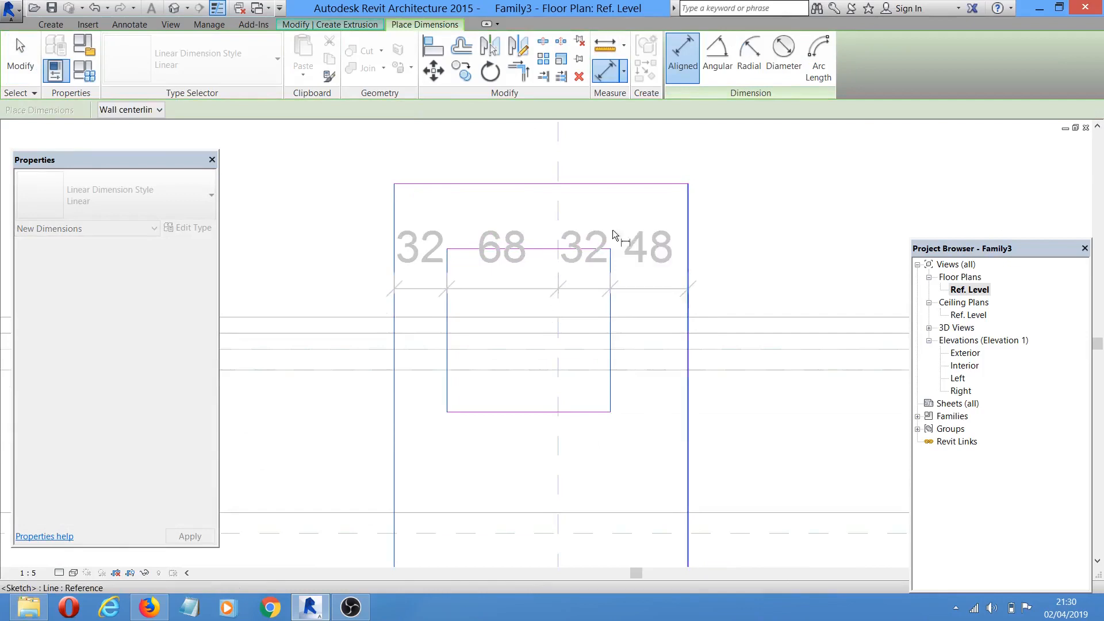
{"action": "scroll", "coordinate": [649, 395], "scroll_direction": "down", "scroll_amount": 1}
{"action": "scroll", "coordinate": [646, 322], "scroll_direction": "down", "scroll_amount": 1}
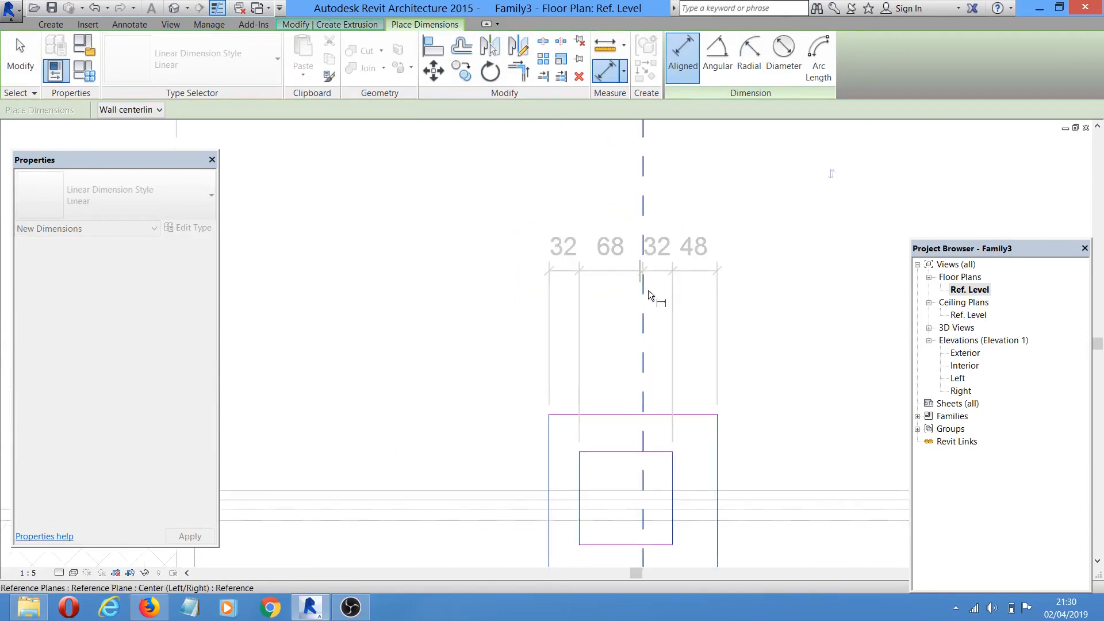
{"action": "left_click", "coordinate": [650, 298]}
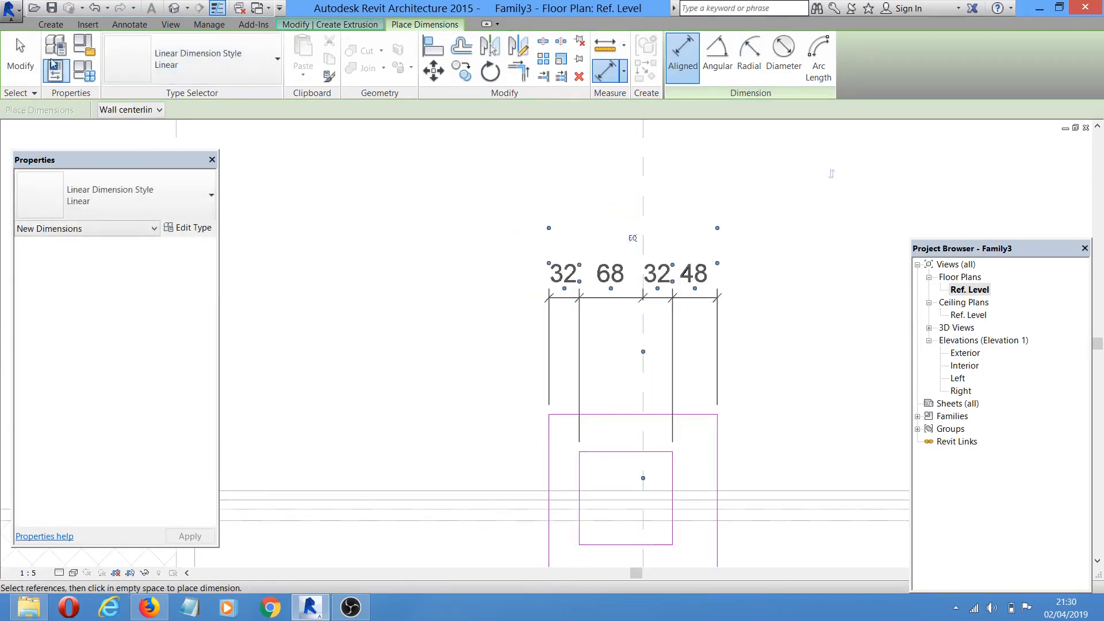
{"action": "left_click", "coordinate": [24, 62]}
- Set the inner rectangle's vertical edges 5 mm to either side of the center reference plane
{"action": "middle_click_drag", "start_coordinate": [585, 378], "coordinate": [558, 288]}
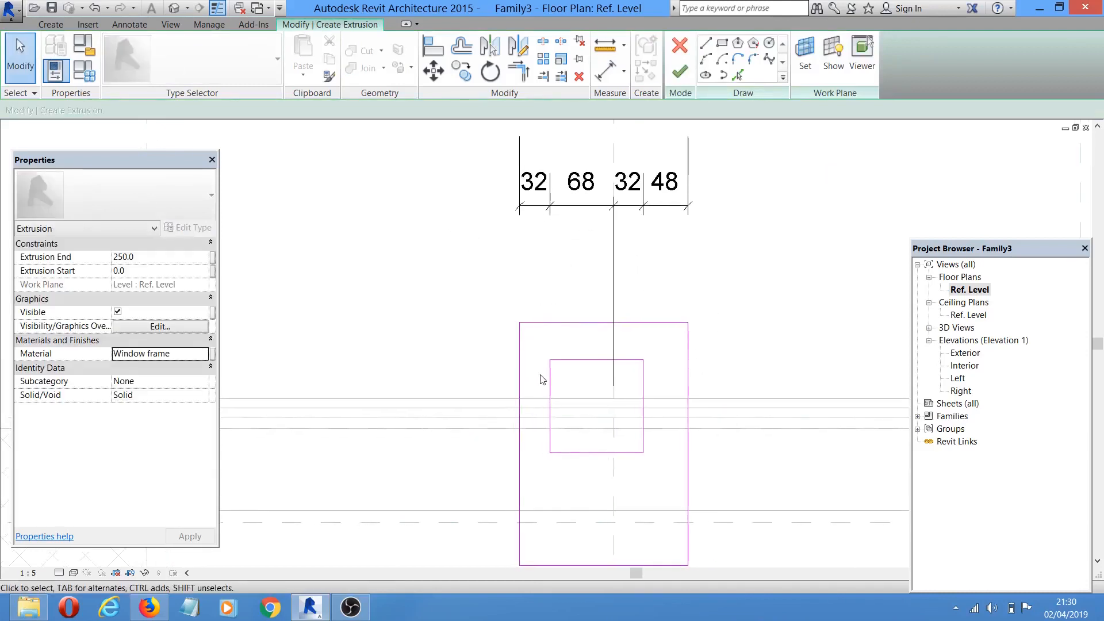
{"action": "left_click", "coordinate": [550, 377]}
{"action": "left_click", "coordinate": [581, 183]}
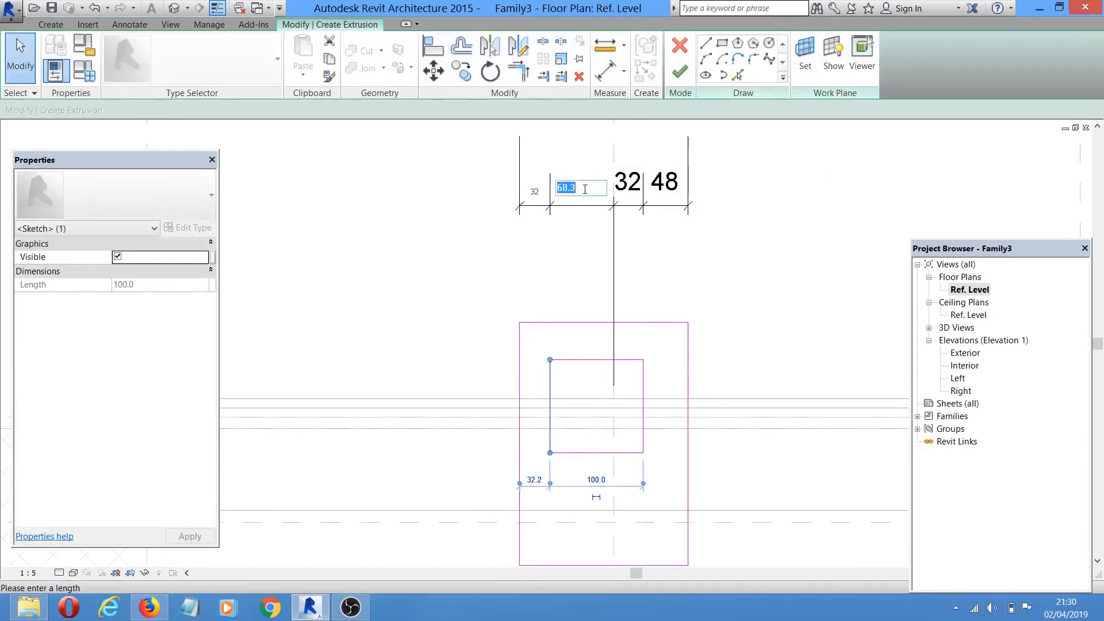
{"action": "type", "text": "5"}
{"action": "key", "text": "Return"}
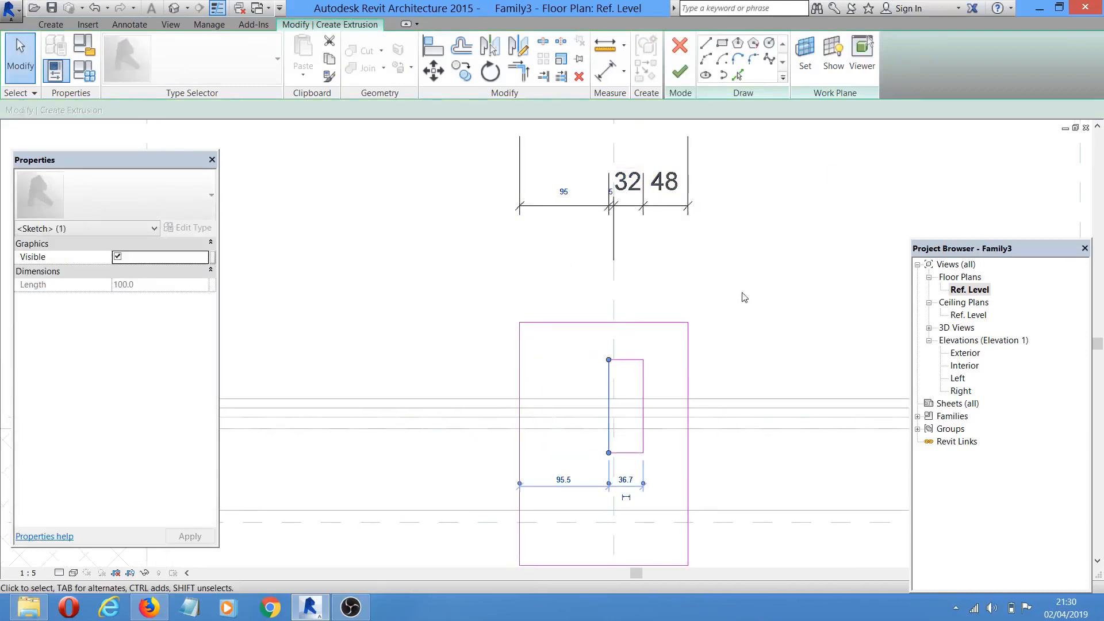
{"action": "left_click", "coordinate": [643, 372]}
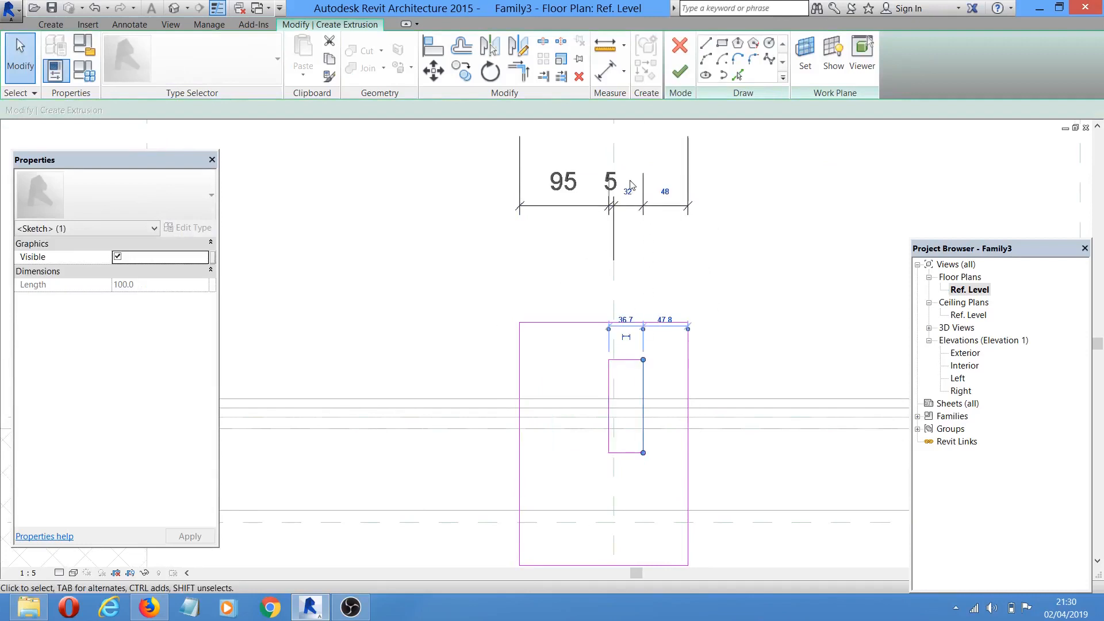
{"action": "key", "text": "Escape"}
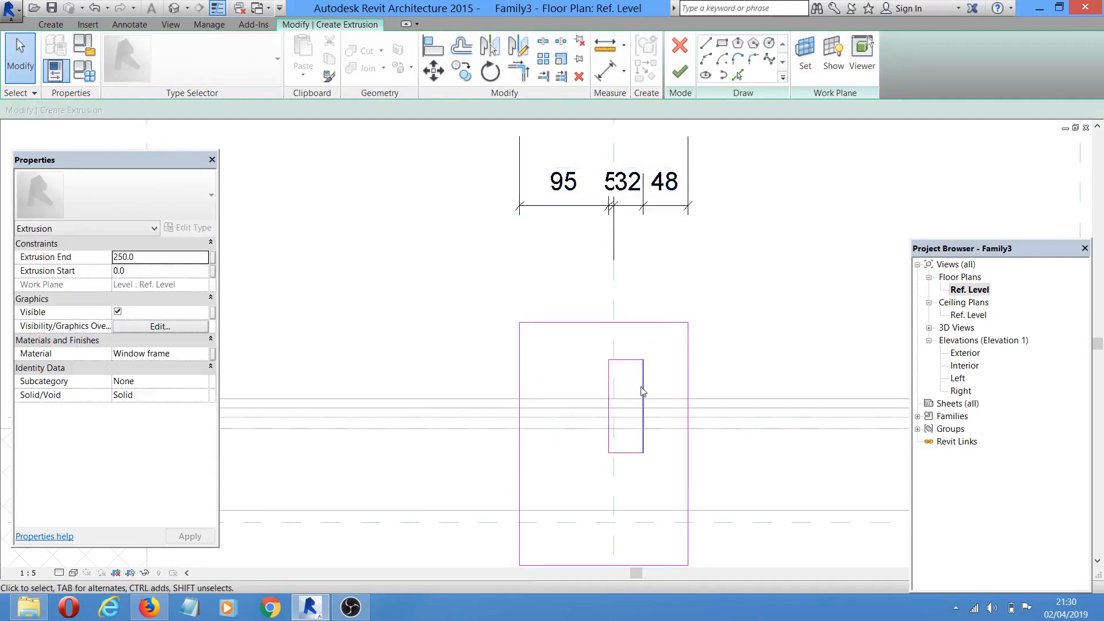
{"action": "left_click", "coordinate": [644, 389]}
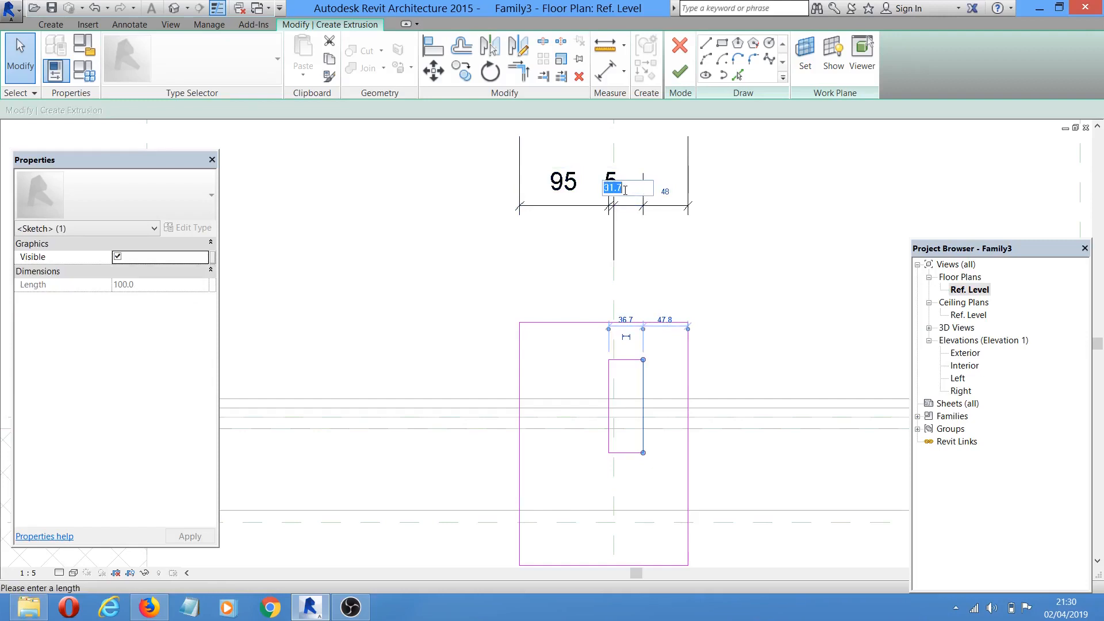
{"action": "key", "text": "Return"}
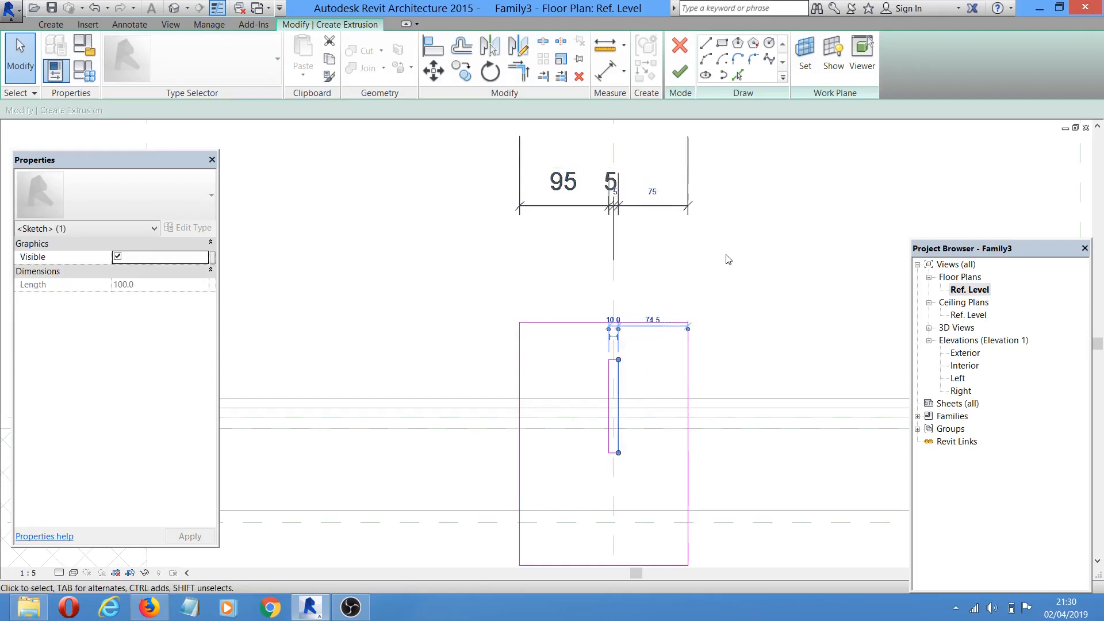
- Set the outer rectangle's right and left edges 20 mm from the inner rectangle's vertical edges
{"action": "left_click", "coordinate": [689, 379]}
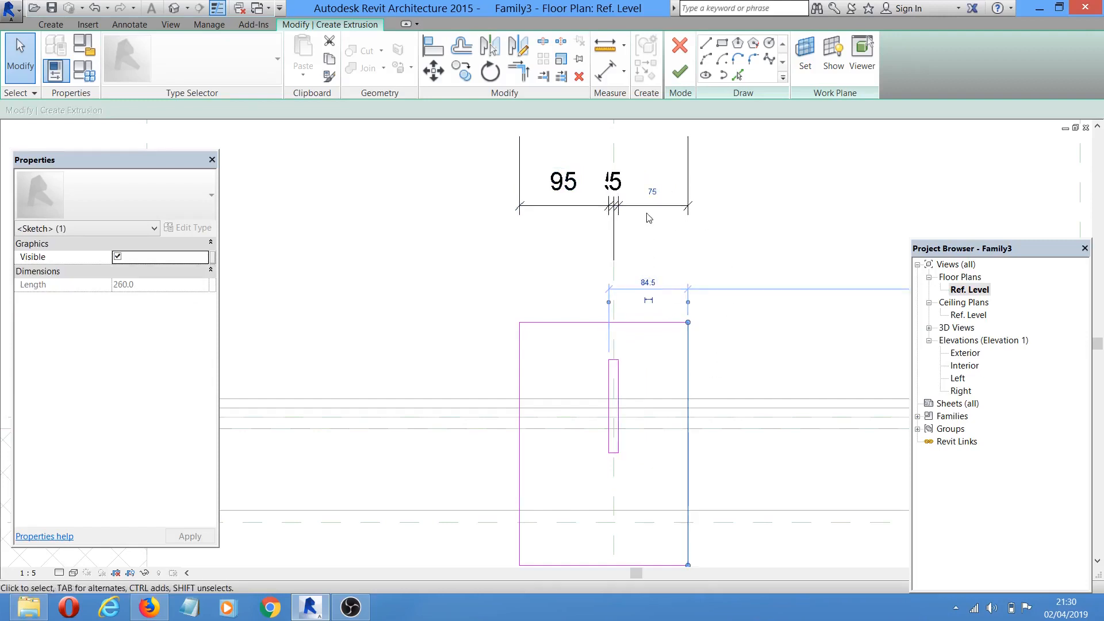
{"action": "left_click", "coordinate": [653, 192]}
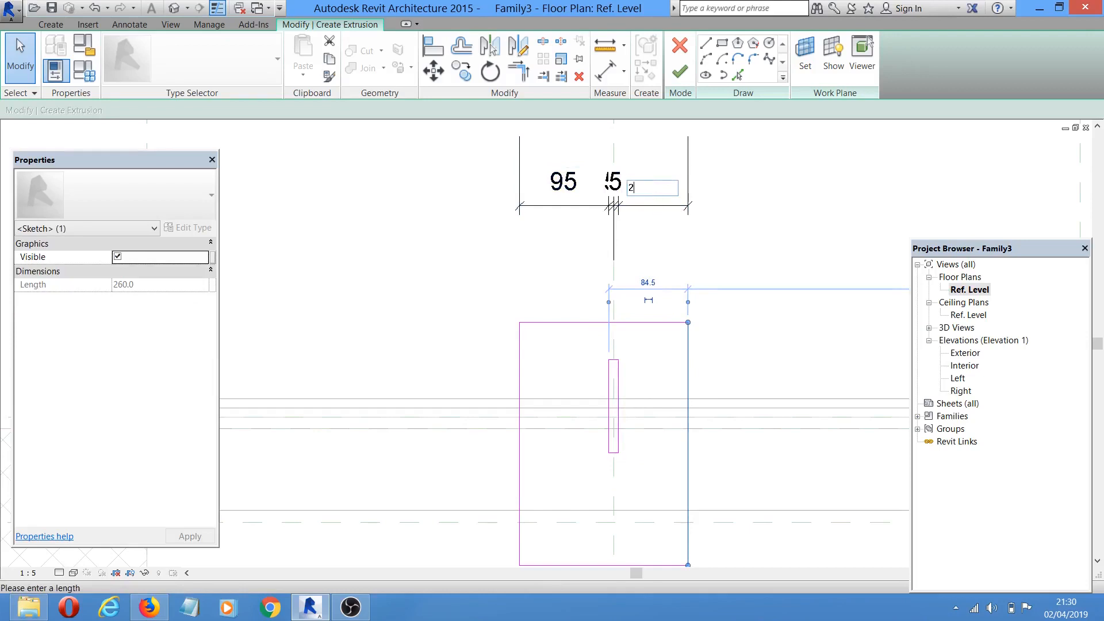
{"action": "type", "text": "20"}
{"action": "key", "text": "Return"}
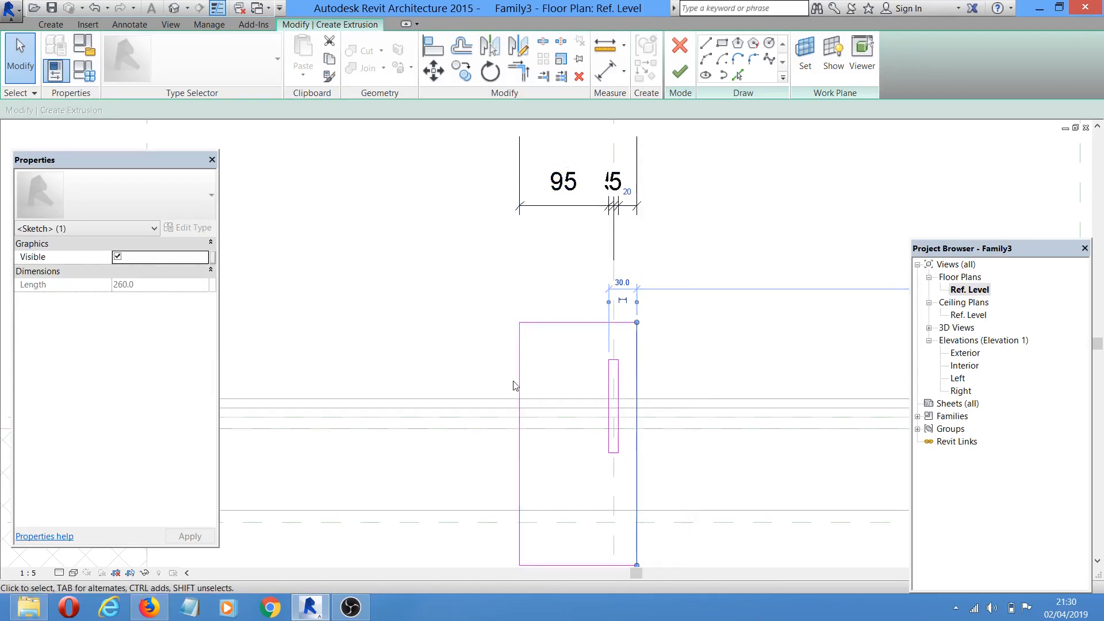
{"action": "left_click", "coordinate": [521, 369]}
{"action": "left_click", "coordinate": [569, 190]}
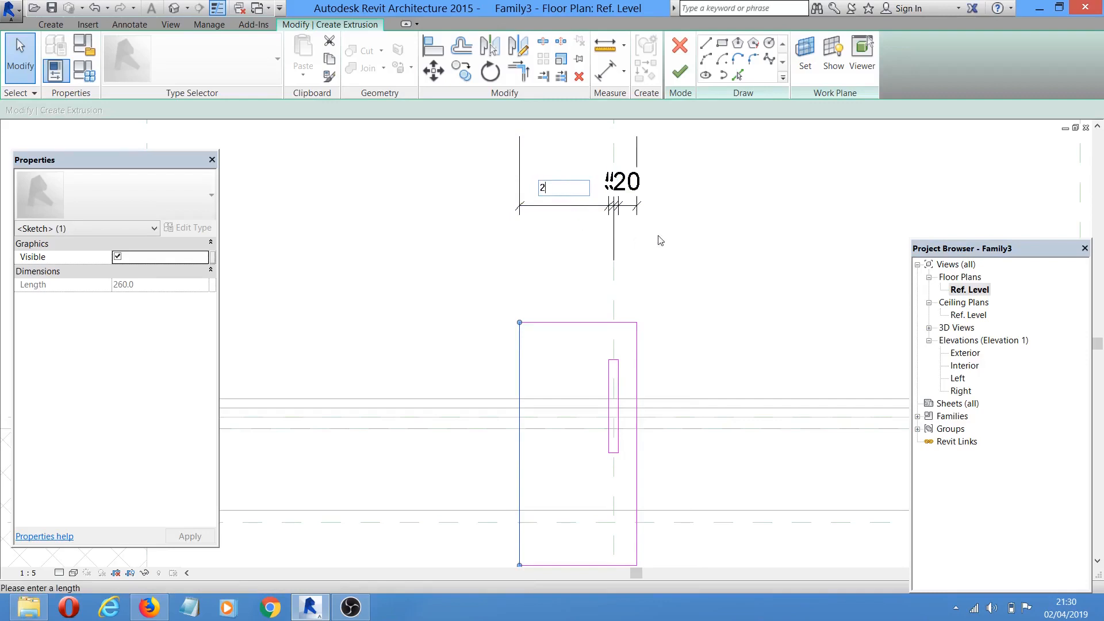
{"action": "key", "text": "Return"}
{"action": "left_click", "coordinate": [716, 312]}
- Add an aligned dimension between the outer rectangle's top and bottom edges, placed to the right of the profile
{"action": "middle_click_drag", "start_coordinate": [715, 340], "coordinate": [618, 239]}
{"action": "key", "text": "d"}
{"action": "key", "text": "i"}
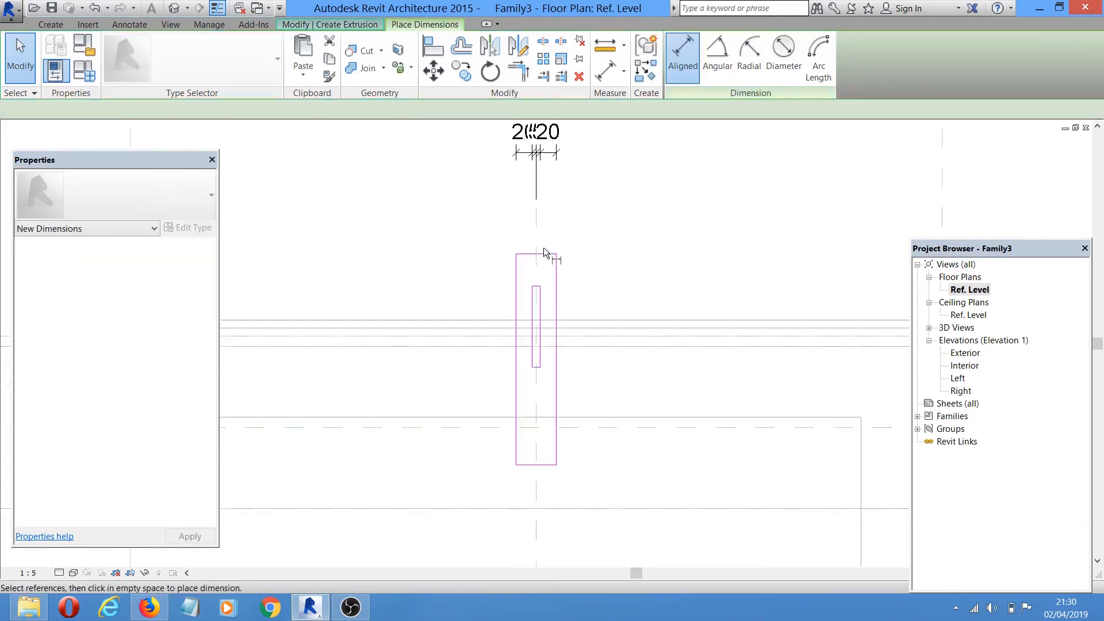
{"action": "left_click", "coordinate": [544, 256]}
{"action": "scroll", "coordinate": [574, 494], "scroll_direction": "up", "scroll_amount": 2}
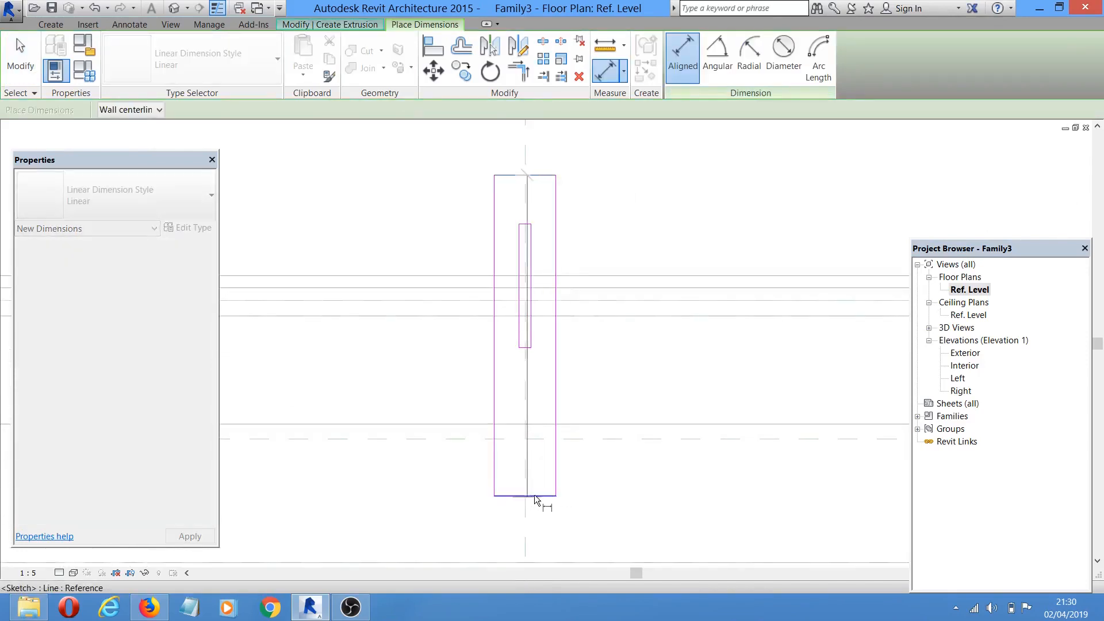
{"action": "left_click", "coordinate": [534, 496]}
{"action": "left_click", "coordinate": [679, 360]}
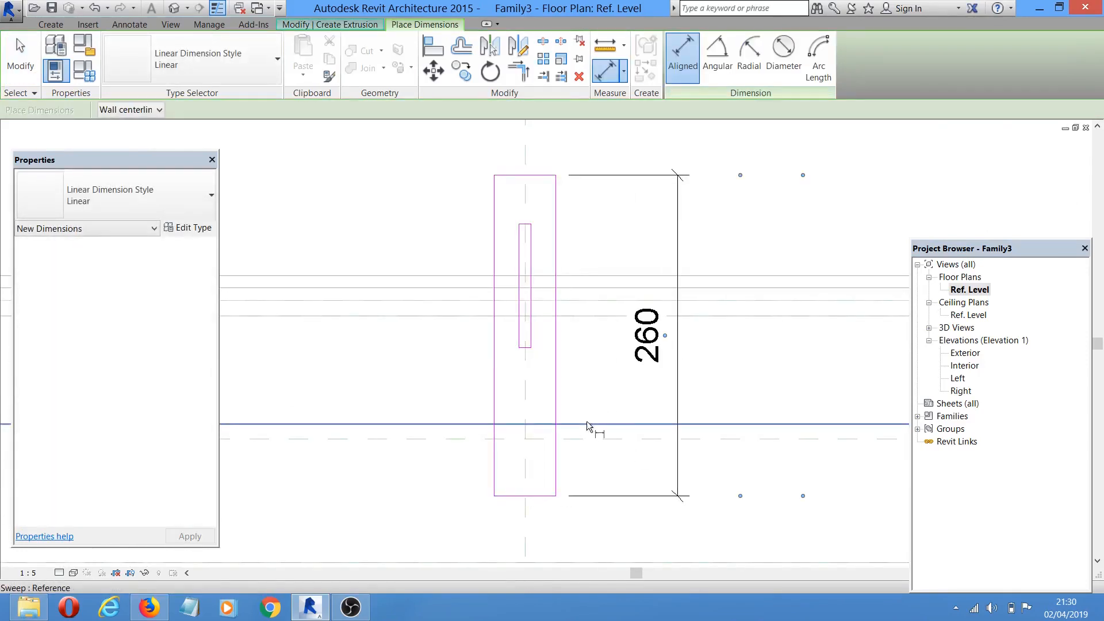
{"action": "key", "text": "Escape"}
{"action": "key", "text": "Escape"}
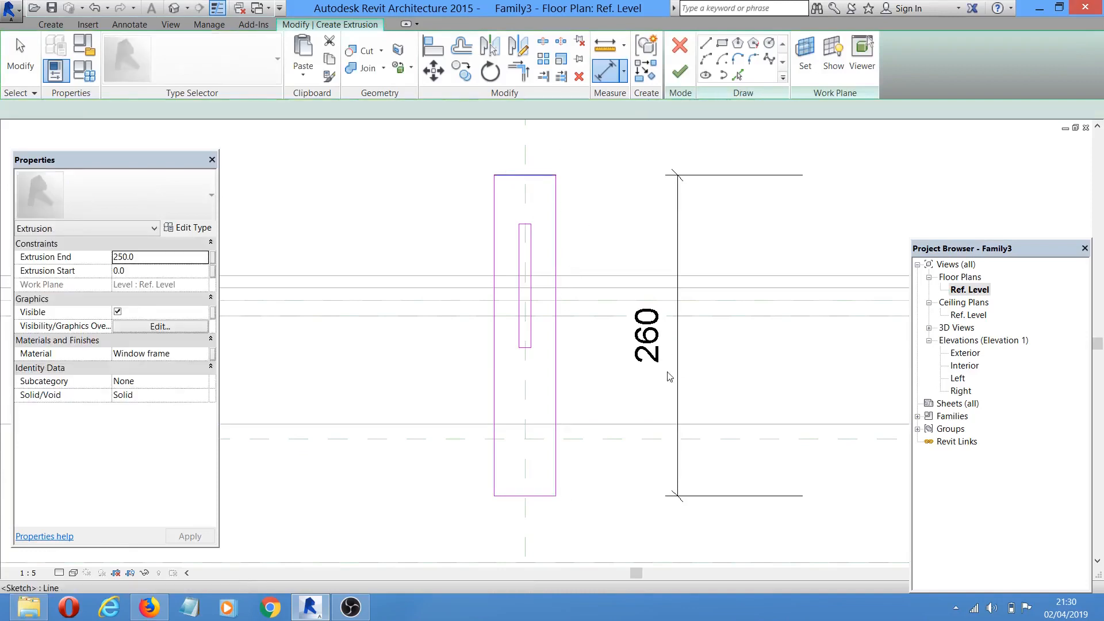
- Set the outer rectangle's height to 120 mm by moving its top edge
{"action": "left_click", "coordinate": [660, 333]}
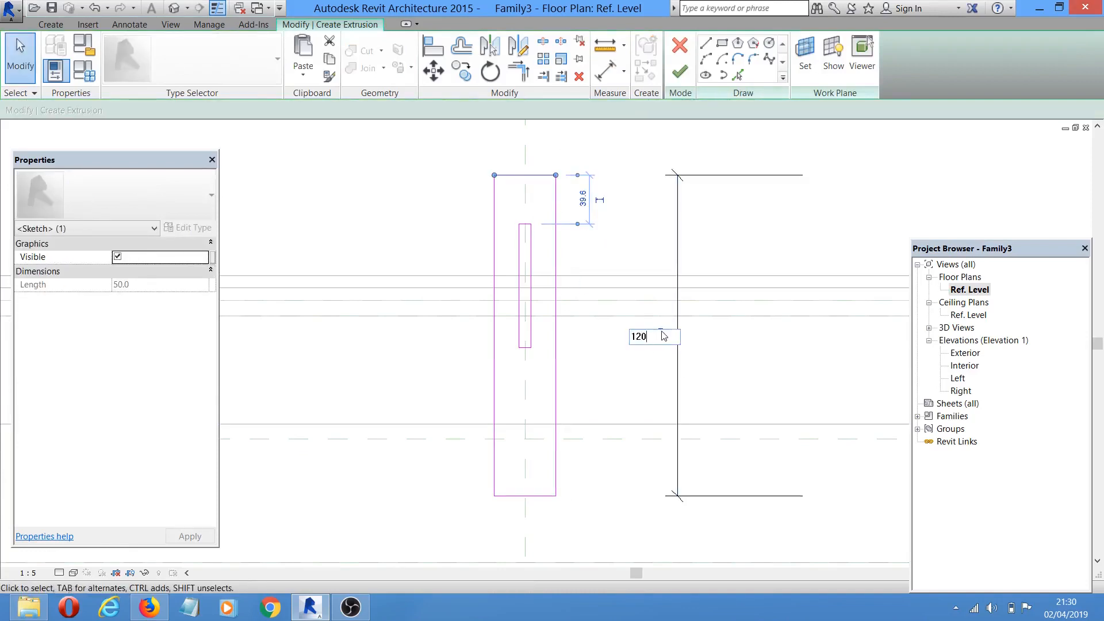
{"action": "type", "text": "120"}
{"action": "key", "text": "Return"}
{"action": "left_click", "coordinate": [663, 267]}
- Lock the outer rectangle's 120 mm height dimension
{"action": "scroll", "coordinate": [684, 408], "scroll_direction": "up", "scroll_amount": 1}
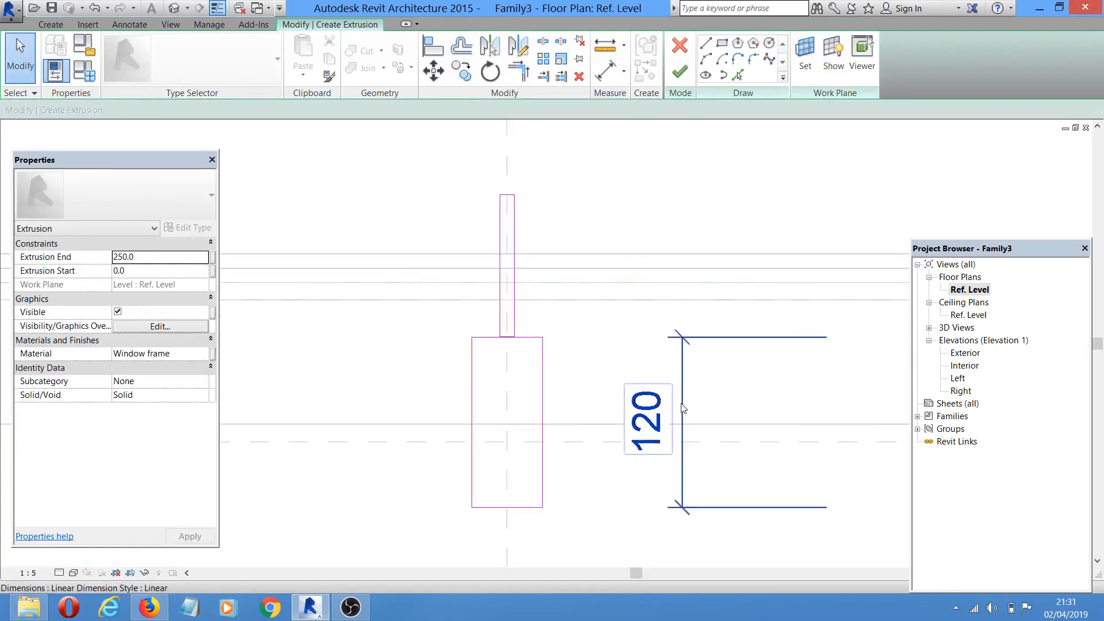
{"action": "left_click", "coordinate": [682, 398]}
{"action": "scroll", "coordinate": [755, 400], "scroll_direction": "down", "scroll_amount": 3}
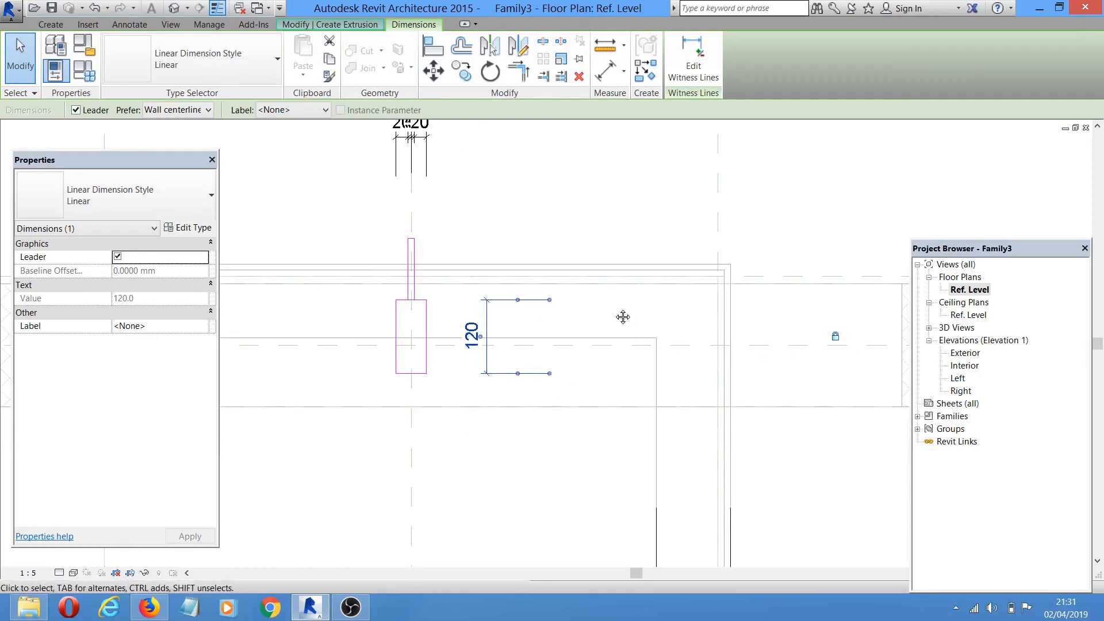
- Lock all four segments of the horizontal dimension string above the upper mullion profile
{"action": "middle_click_drag", "start_coordinate": [623, 316], "coordinate": [706, 532]}
{"action": "left_click", "coordinate": [494, 355]}
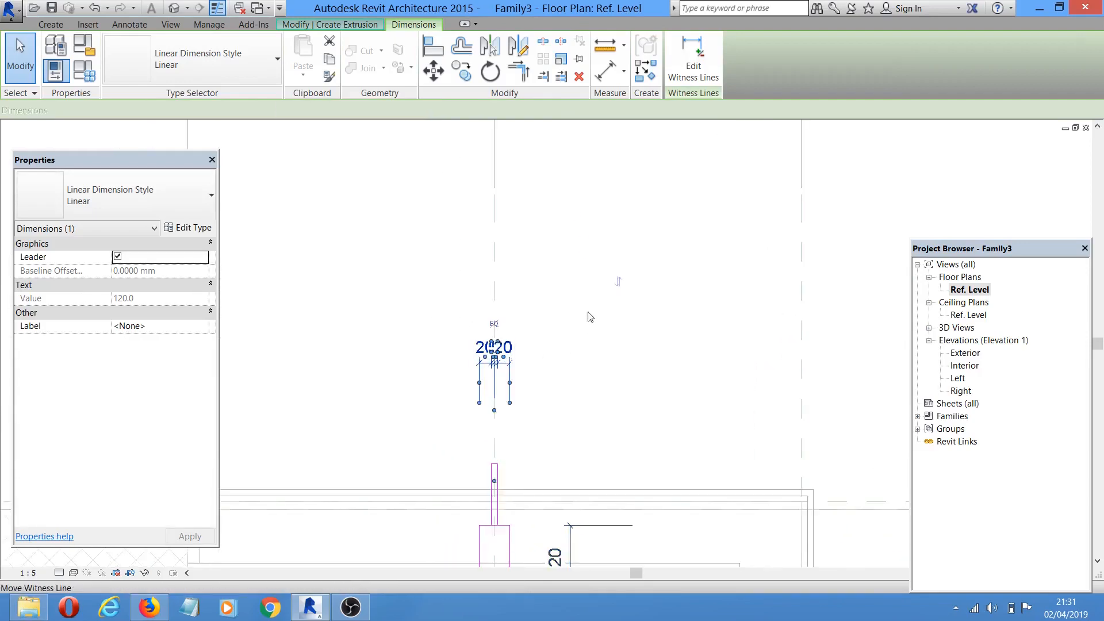
{"action": "middle_click_drag", "start_coordinate": [600, 309], "coordinate": [676, 568]}
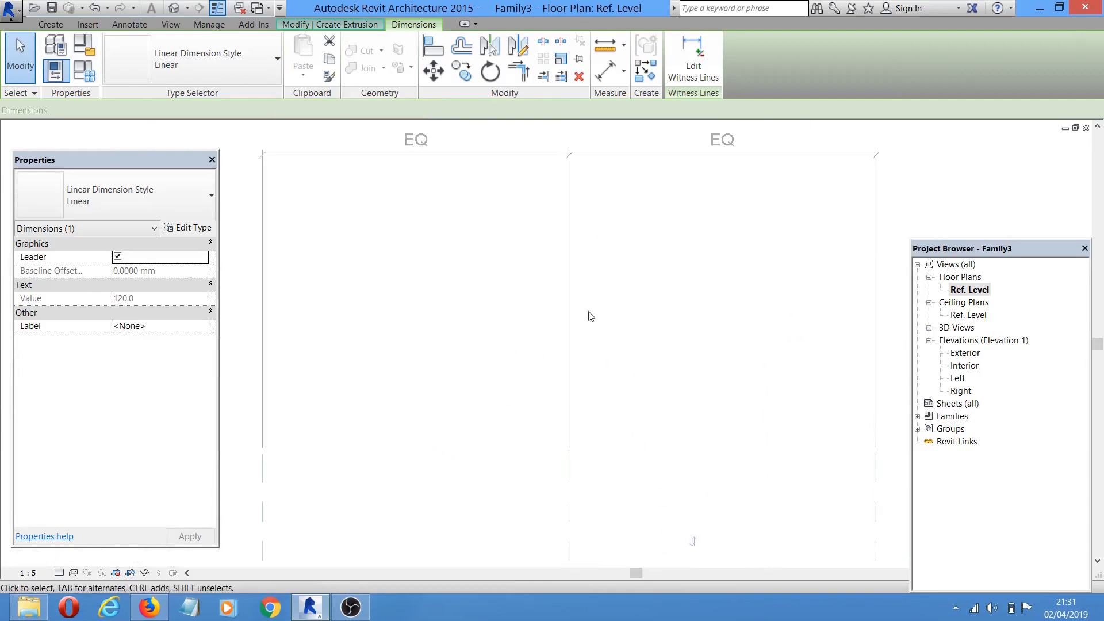
{"action": "scroll", "coordinate": [538, 288], "scroll_direction": "down", "scroll_amount": 4}
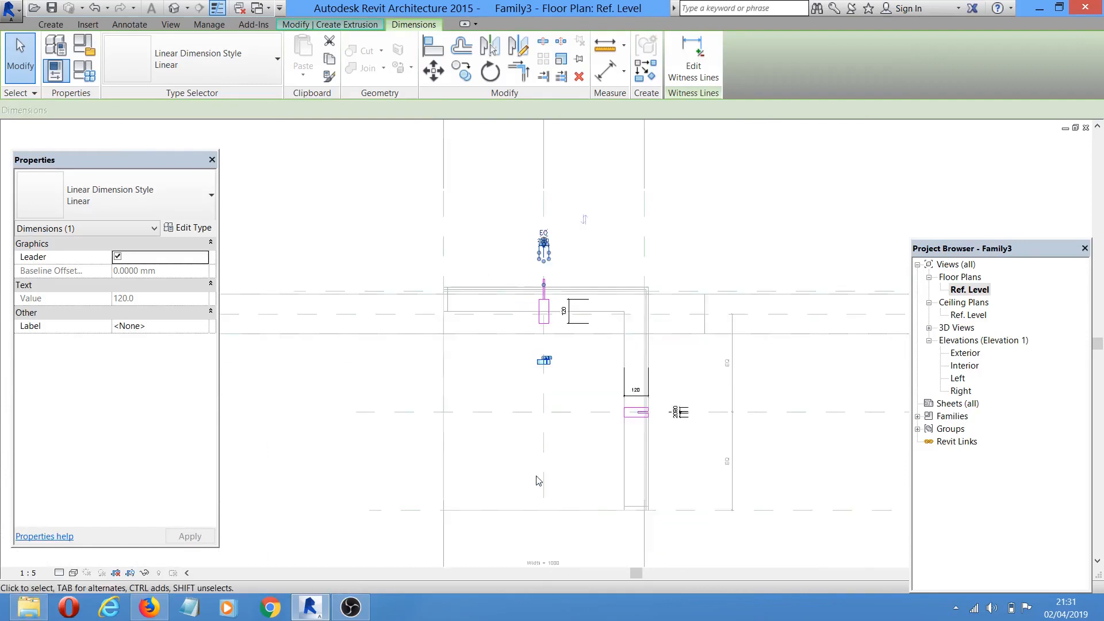
{"action": "scroll", "coordinate": [537, 477], "scroll_direction": "up", "scroll_amount": 5}
{"action": "scroll", "coordinate": [558, 357], "scroll_direction": "up", "scroll_amount": 1}
{"action": "middle_click_drag", "start_coordinate": [567, 342], "coordinate": [570, 489]}
{"action": "middle_click_drag", "start_coordinate": [568, 332], "coordinate": [565, 395]}
{"action": "scroll", "coordinate": [564, 395], "scroll_direction": "up", "scroll_amount": 2}
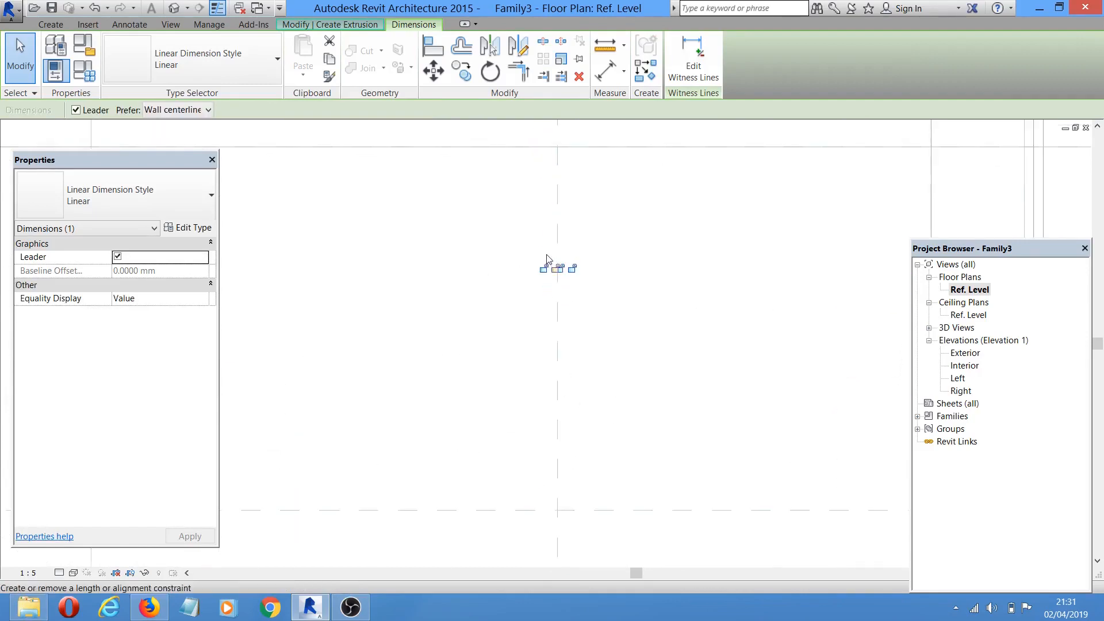
{"action": "scroll", "coordinate": [547, 259], "scroll_direction": "up", "scroll_amount": 4}
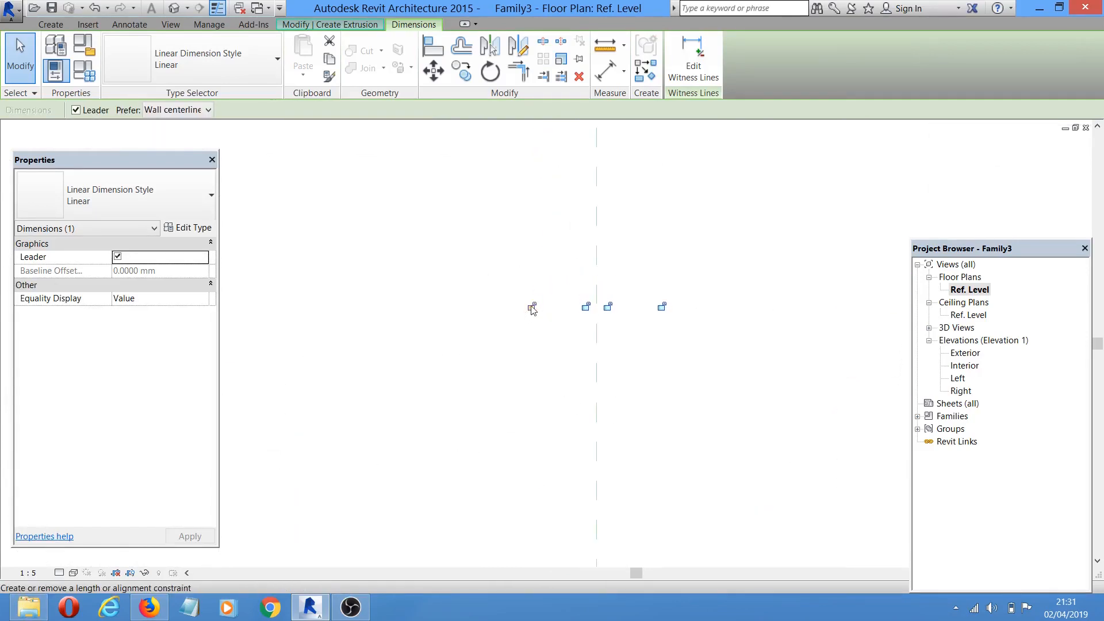
{"action": "left_click", "coordinate": [532, 308]}
{"action": "middle_click_drag", "start_coordinate": [649, 345], "coordinate": [649, 346]}
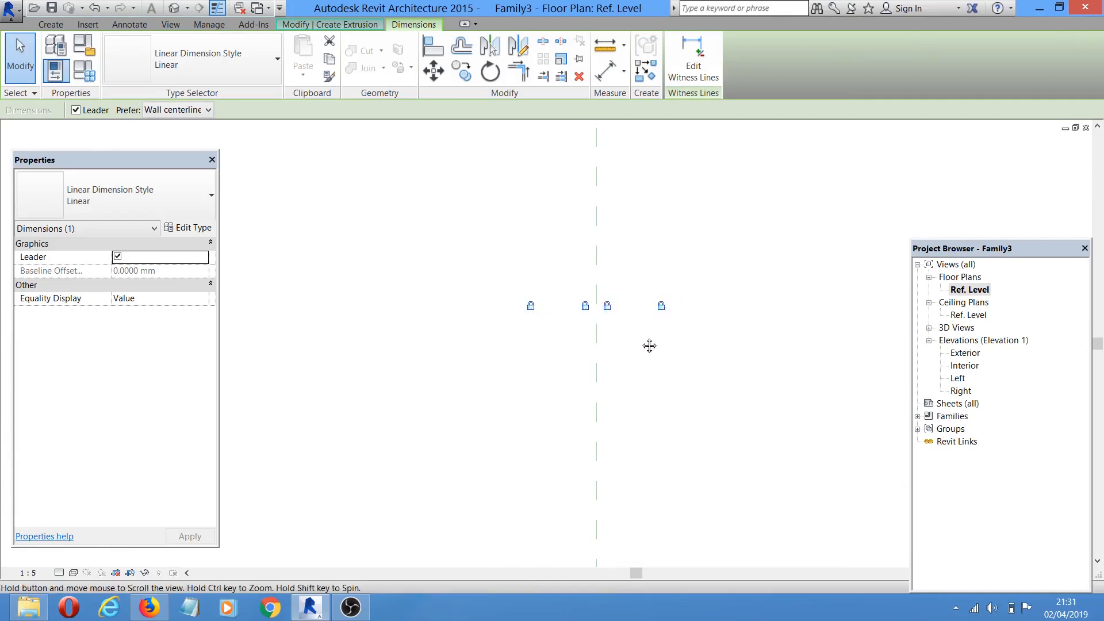
{"action": "scroll", "coordinate": [609, 440], "scroll_direction": "down", "scroll_amount": 4}
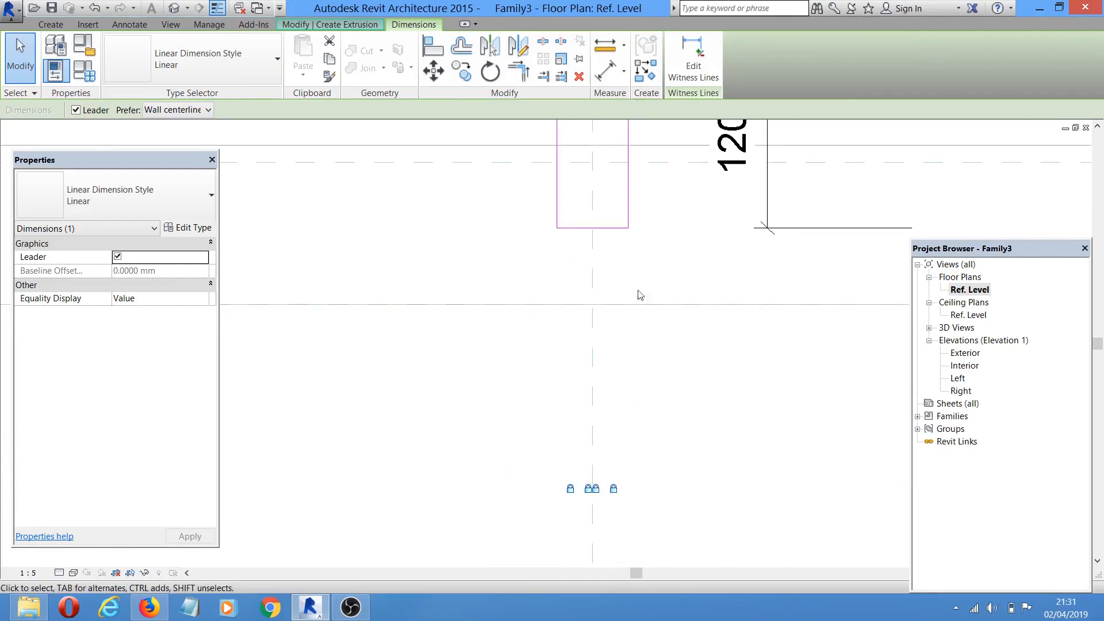
- Move the inner rectangle's bottom edge straight down into the outer rectangle to set the slot depth
{"action": "scroll", "coordinate": [615, 428], "scroll_direction": "down", "scroll_amount": 5}
{"action": "middle_click_drag", "start_coordinate": [627, 319], "coordinate": [556, 451]}
{"action": "scroll", "coordinate": [544, 371], "scroll_direction": "up", "scroll_amount": 5}
{"action": "left_click_drag", "start_coordinate": [490, 343], "coordinate": [567, 424]}
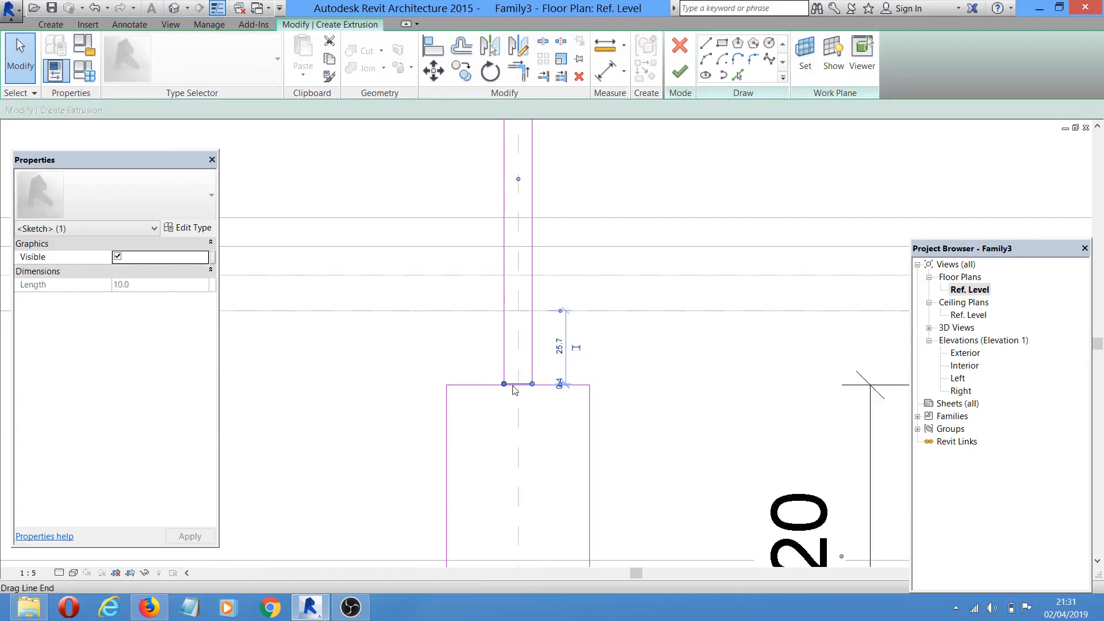
{"action": "left_click", "coordinate": [433, 71]}
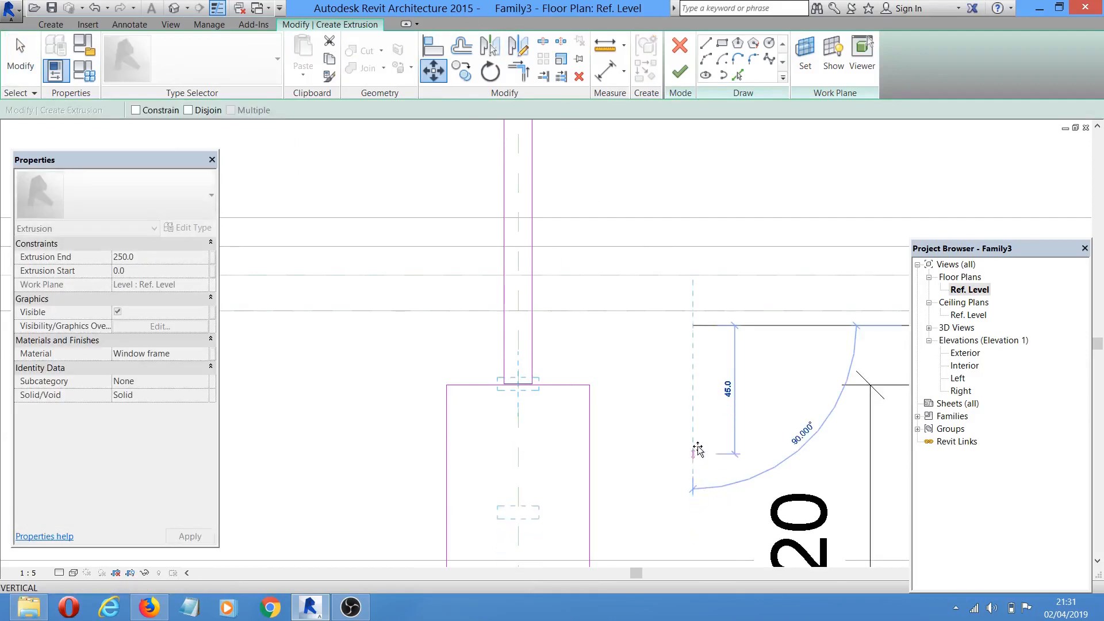
{"action": "left_click", "coordinate": [699, 442]}
{"action": "scroll", "coordinate": [645, 379], "scroll_direction": "down", "scroll_amount": 2}
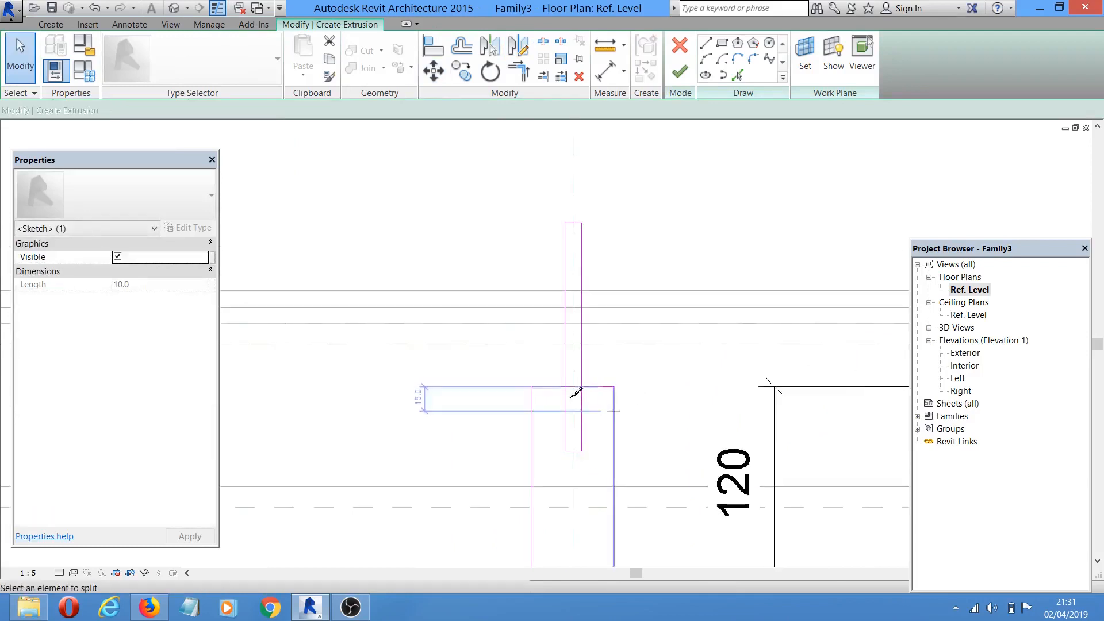
- Split the outer rectangle's top edge on both sides of the inner rectangle and delete the middle segment
{"action": "scroll", "coordinate": [575, 387], "scroll_direction": "up", "scroll_amount": 2}
{"action": "key", "text": "l"}
{"action": "left_click", "coordinate": [613, 386]}
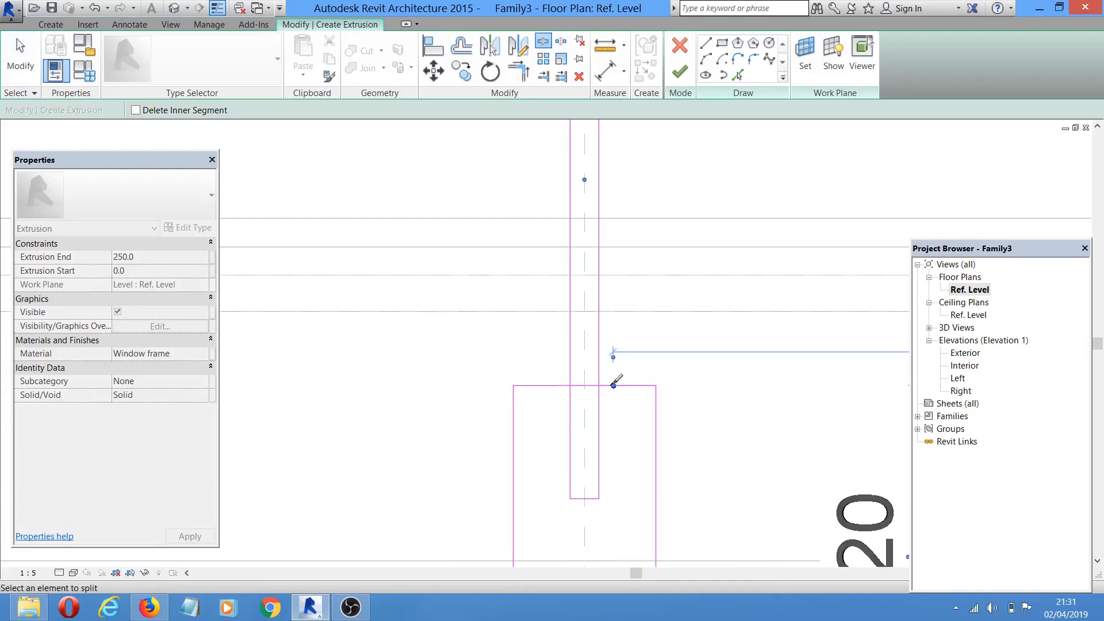
{"action": "key", "text": "Escape"}
{"action": "left_click_drag", "start_coordinate": [532, 365], "coordinate": [627, 440]}
{"action": "key", "text": "Delete"}
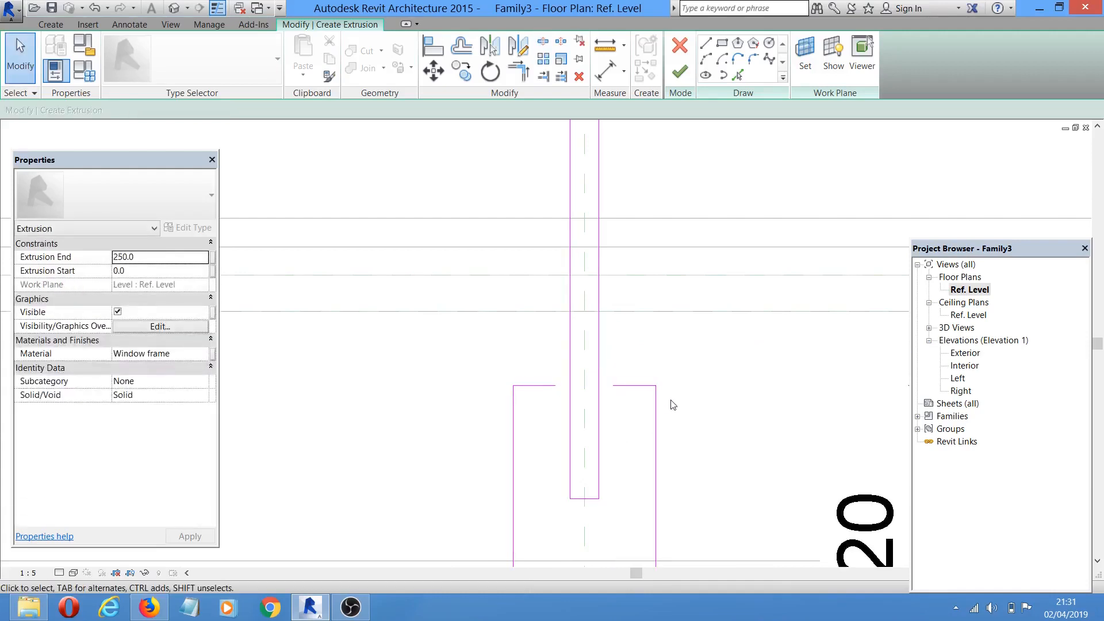
- Trim both vertical slot edges to the remaining top edge segments, forming the slot's two upper corners
{"action": "scroll", "coordinate": [622, 386], "scroll_direction": "up", "scroll_amount": 1}
{"action": "left_click", "coordinate": [623, 386]}
{"action": "left_click", "coordinate": [594, 424]}
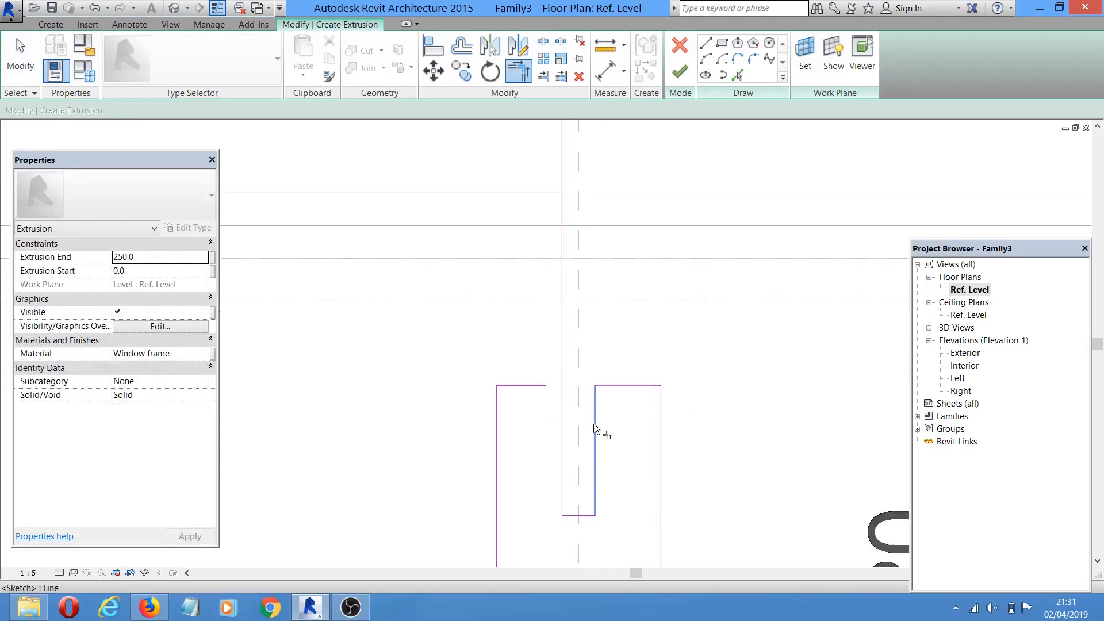
{"action": "left_click", "coordinate": [524, 386]}
{"action": "left_click", "coordinate": [561, 433]}
{"action": "scroll", "coordinate": [636, 381], "scroll_direction": "down", "scroll_amount": 4}
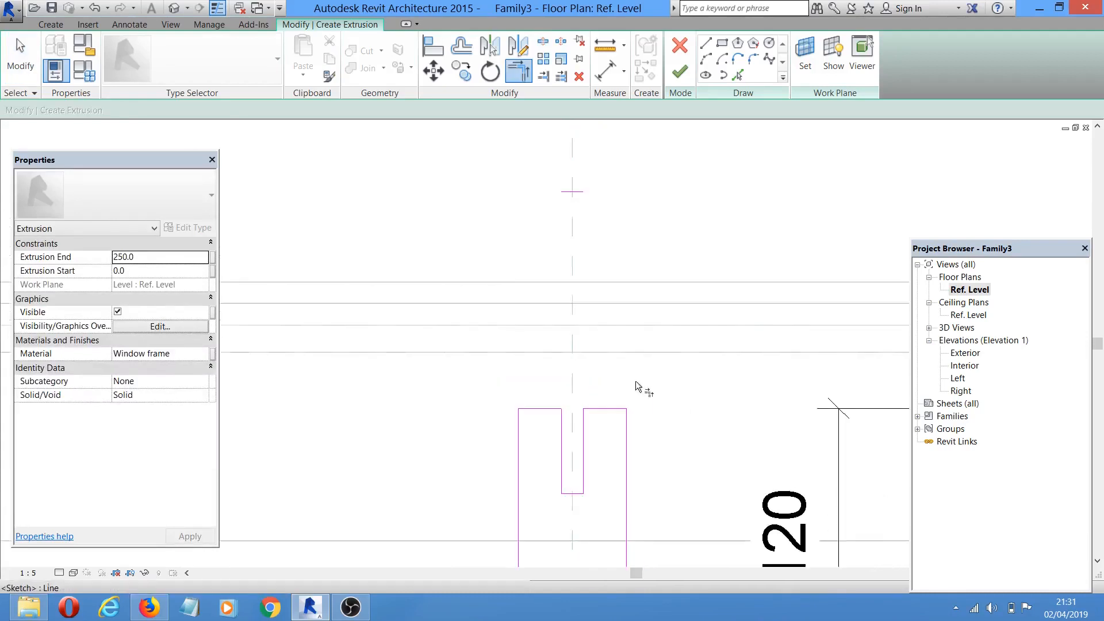
{"action": "middle_click_drag", "start_coordinate": [643, 370], "coordinate": [621, 394]}
{"action": "key", "text": "Escape"}
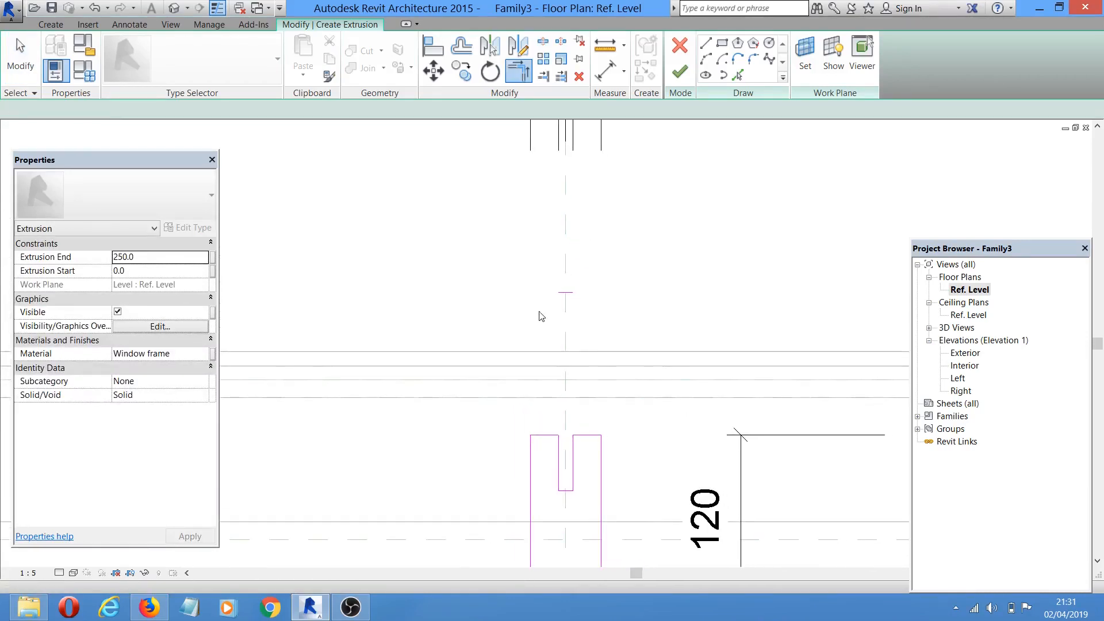
- Delete the leftover short horizontal line above the slotted profile
{"action": "left_click_drag", "start_coordinate": [518, 251], "coordinate": [639, 337]}
{"action": "key", "text": "Delete"}
{"action": "middle_click_drag", "start_coordinate": [681, 316], "coordinate": [590, 219]}
{"action": "scroll", "coordinate": [588, 224], "scroll_direction": "down", "scroll_amount": 1}
{"action": "scroll", "coordinate": [570, 345], "scroll_direction": "down", "scroll_amount": 1}
{"action": "mouse_move", "coordinate": [548, 401]}
{"action": "middle_mouse_down"}
{"action": "mouse_move", "coordinate": [552, 367]}
{"action": "mouse_move", "coordinate": [557, 428]}
{"action": "middle_mouse_up"}
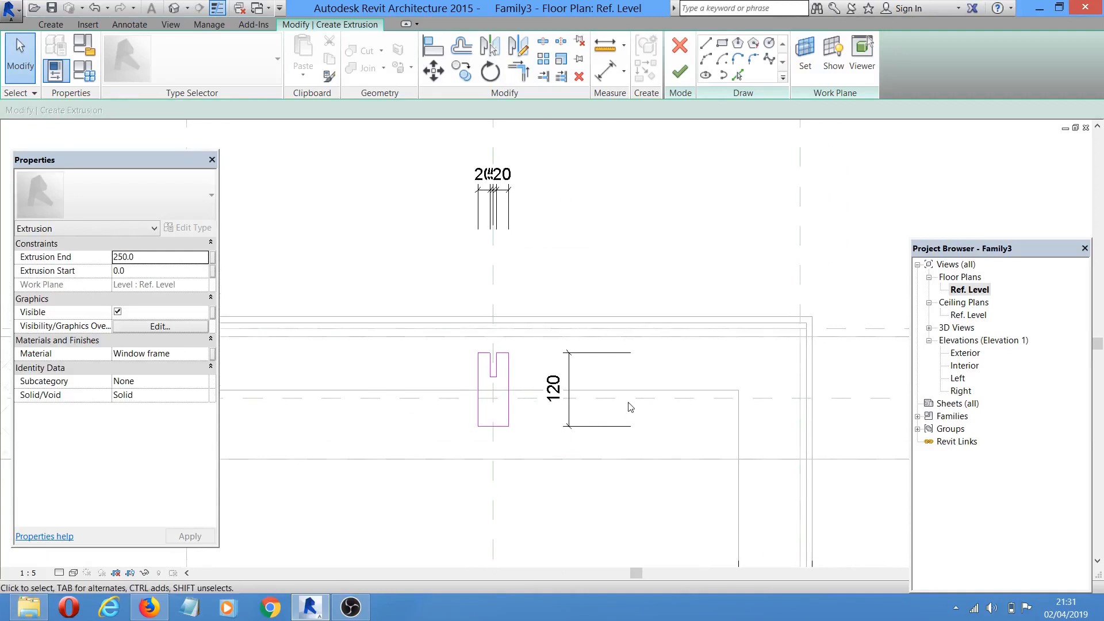
{"action": "middle_click_drag", "start_coordinate": [628, 380], "coordinate": [567, 376]}
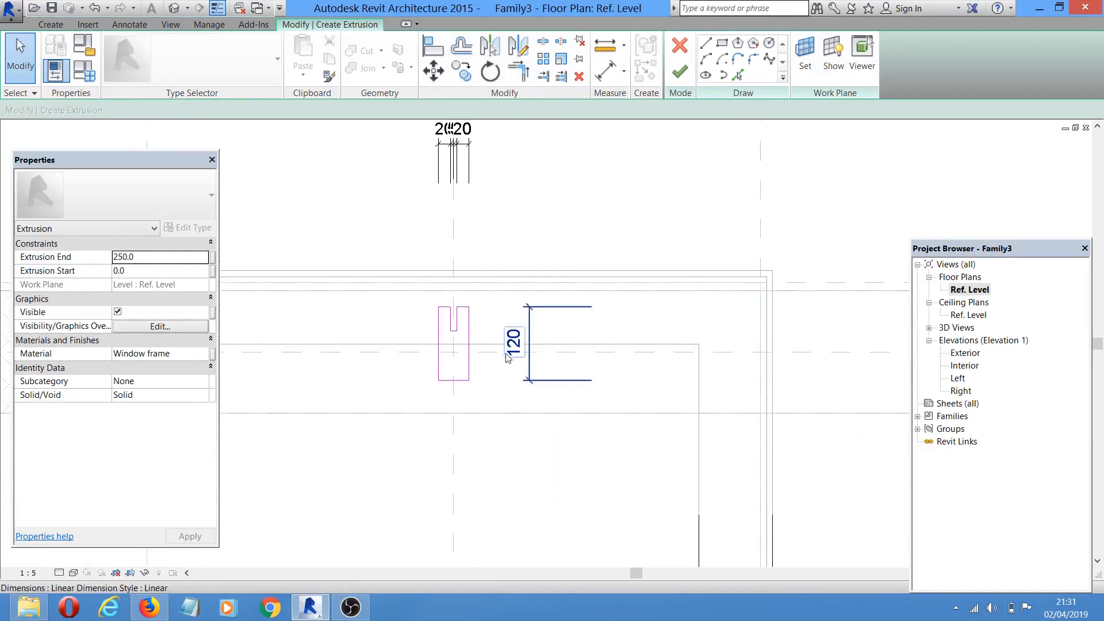
- Move the whole slotted profile straight up so its top edge lies on the window frame's outer edge
{"action": "middle_click_drag", "start_coordinate": [488, 277], "coordinate": [505, 323]}
{"action": "left_click_drag", "start_coordinate": [391, 261], "coordinate": [509, 467]}
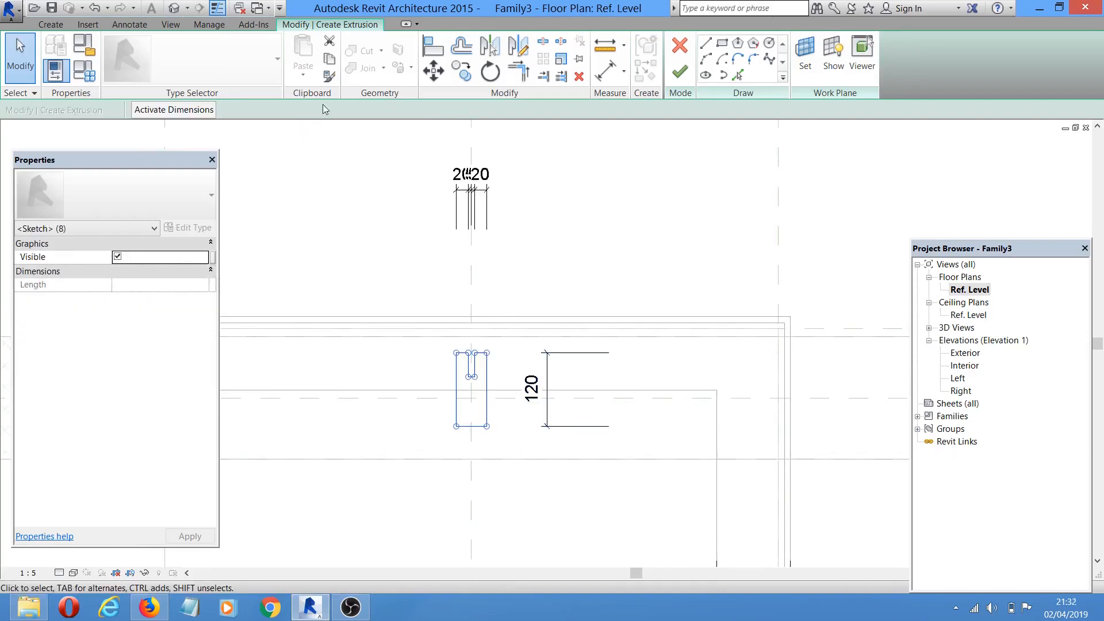
{"action": "left_click", "coordinate": [434, 72]}
{"action": "scroll", "coordinate": [471, 272], "scroll_direction": "up", "scroll_amount": 1}
{"action": "scroll", "coordinate": [480, 381], "scroll_direction": "up", "scroll_amount": 3}
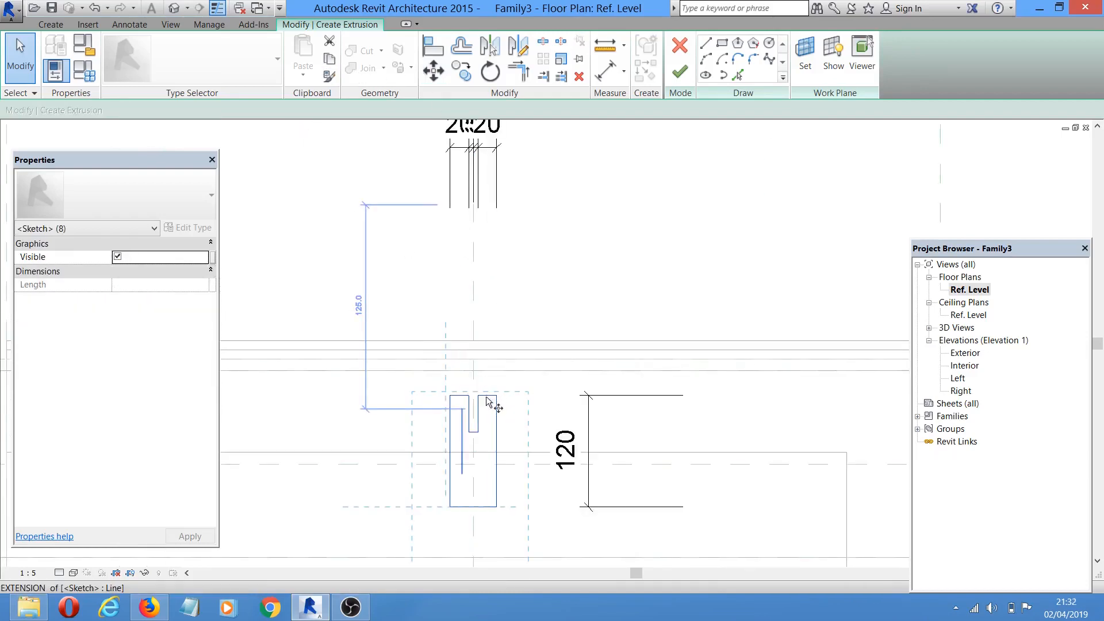
{"action": "left_click", "coordinate": [486, 415]}
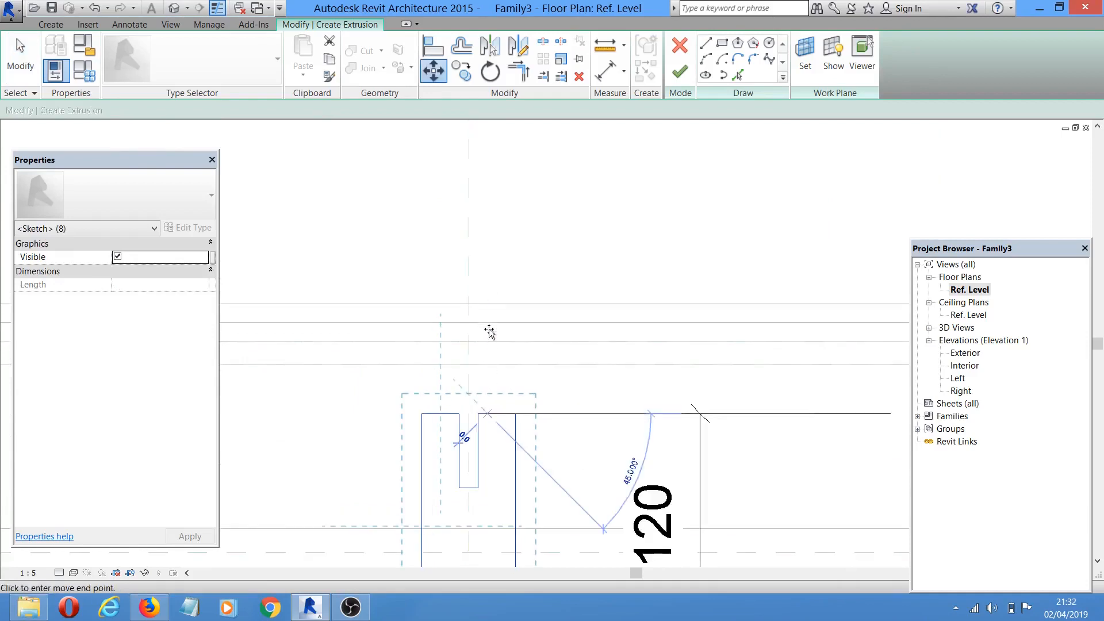
{"action": "left_click", "coordinate": [488, 305]}
{"action": "scroll", "coordinate": [496, 319], "scroll_direction": "down", "scroll_amount": 7}
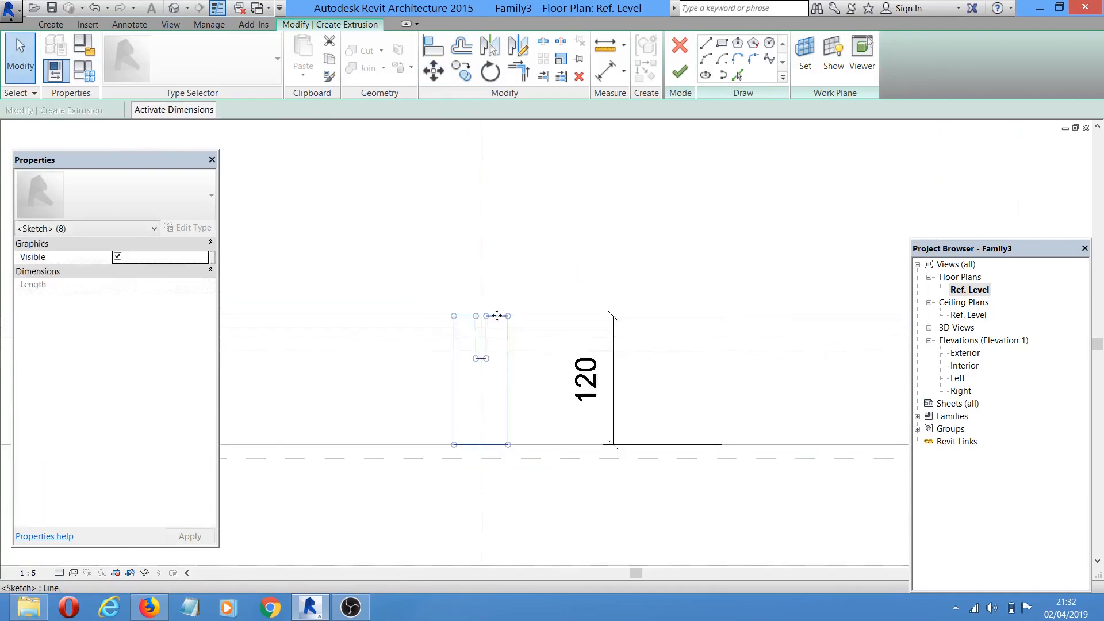
{"action": "left_click", "coordinate": [549, 262]}
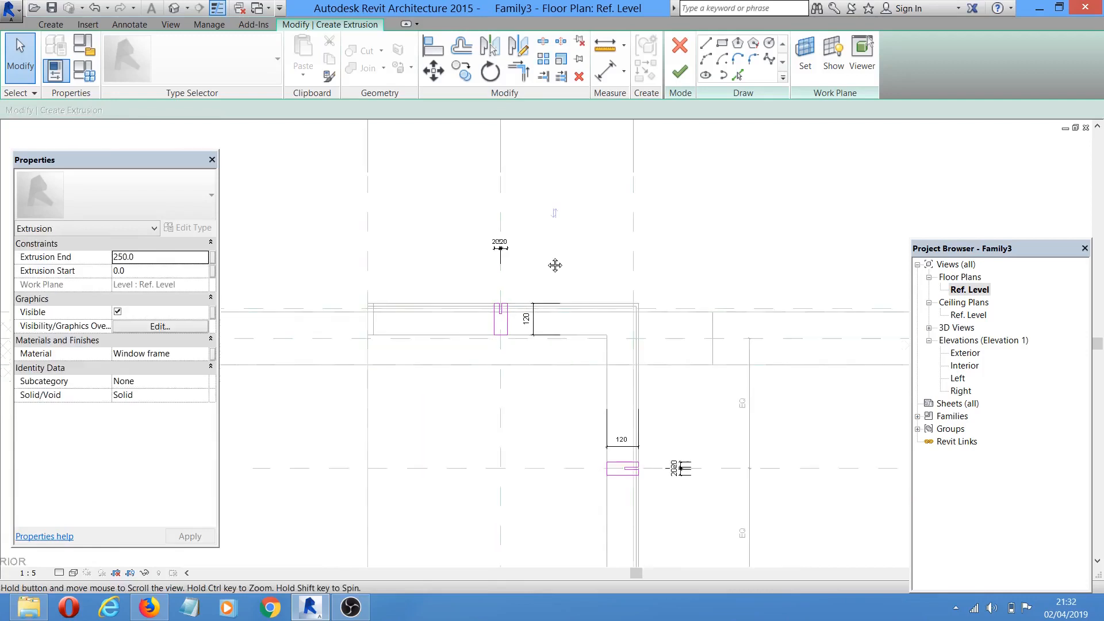
- Align the slotted profile's top edge to the window frame's outer edge and lock the alignment
{"action": "scroll", "coordinate": [521, 315], "scroll_direction": "up", "scroll_amount": 5}
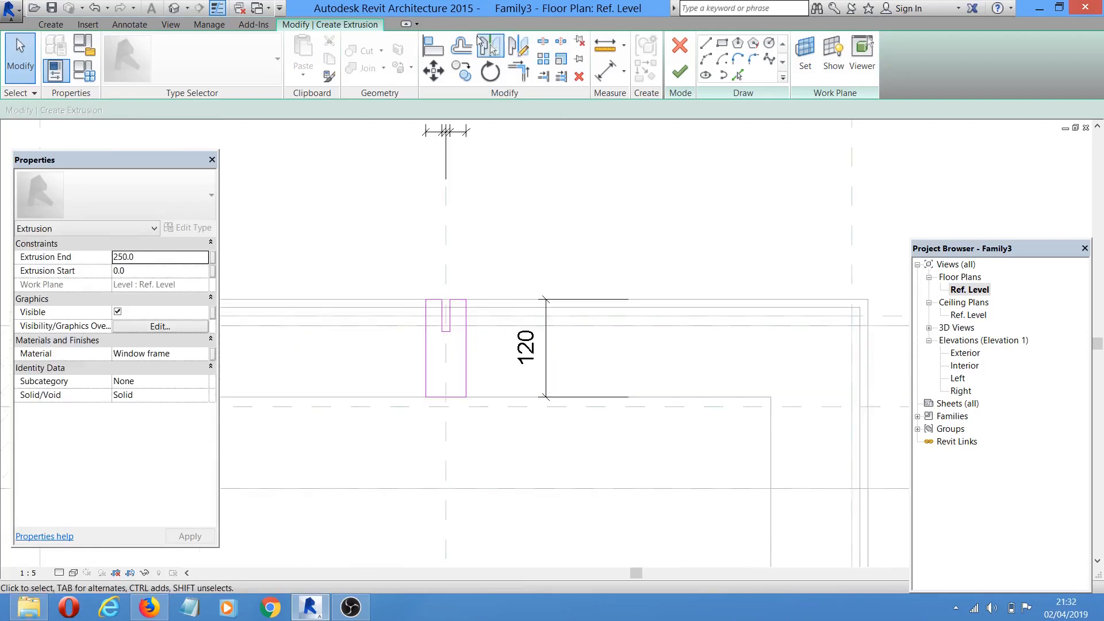
{"action": "left_click", "coordinate": [434, 46]}
{"action": "left_click", "coordinate": [502, 300]}
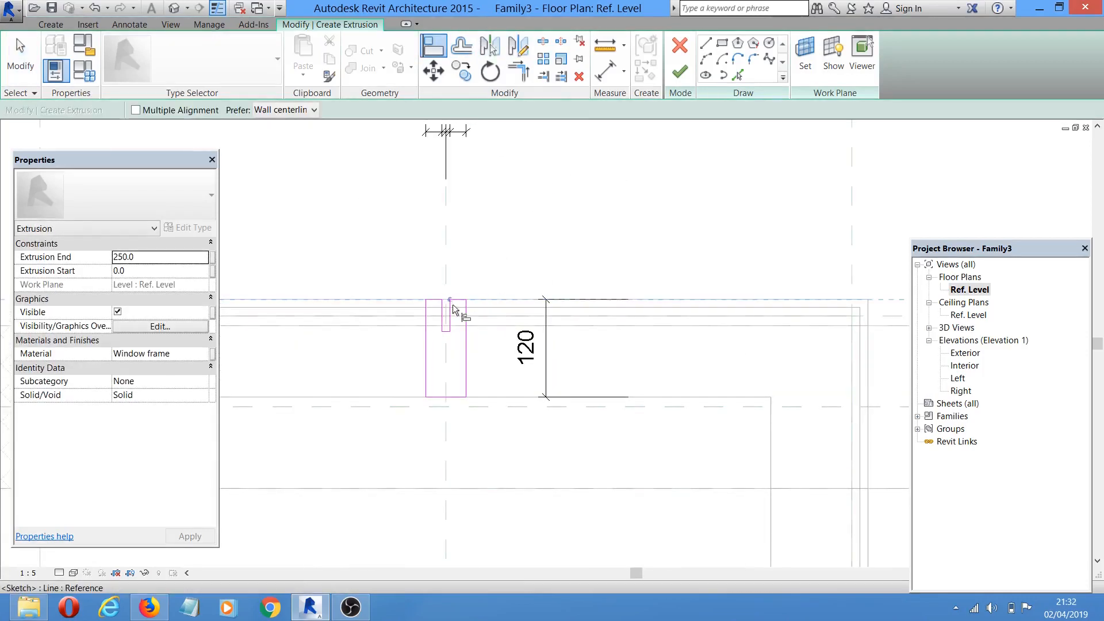
{"action": "scroll", "coordinate": [457, 305], "scroll_direction": "up", "scroll_amount": 4}
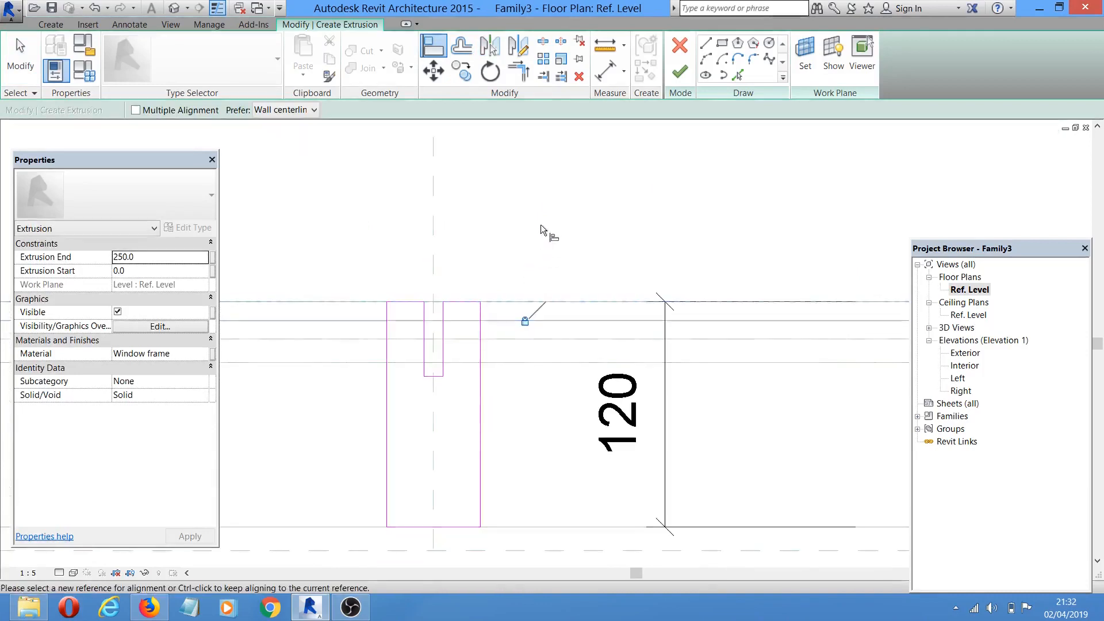
{"action": "scroll", "coordinate": [543, 221], "scroll_direction": "down", "scroll_amount": 3}
{"action": "right_click", "coordinate": [557, 190]}
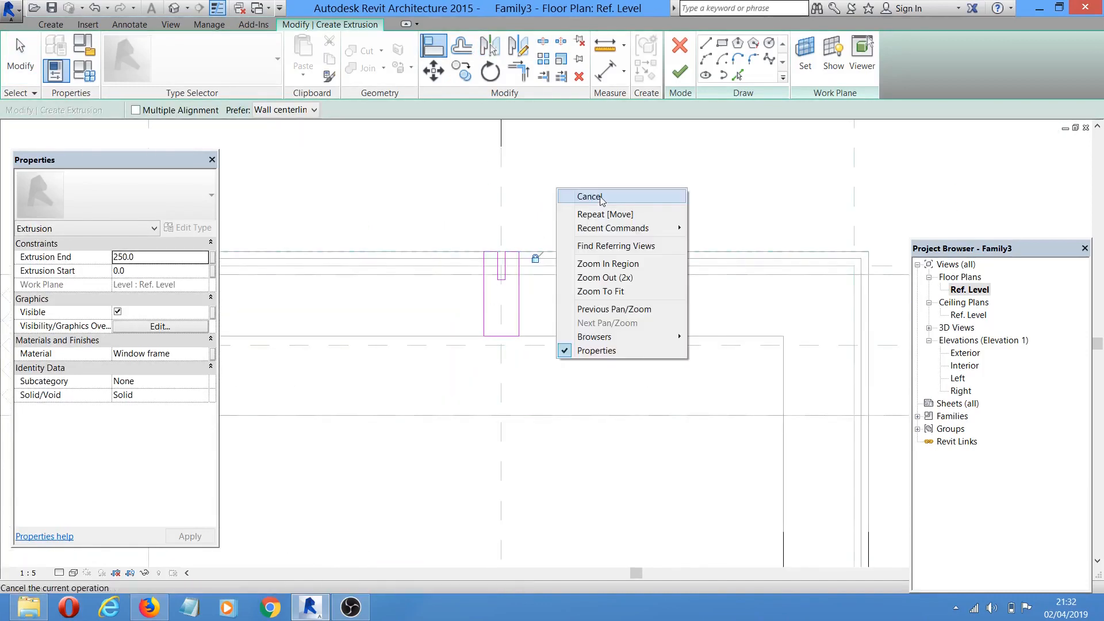
{"action": "left_click", "coordinate": [595, 197]}
{"action": "scroll", "coordinate": [729, 340], "scroll_direction": "down", "scroll_amount": 2}
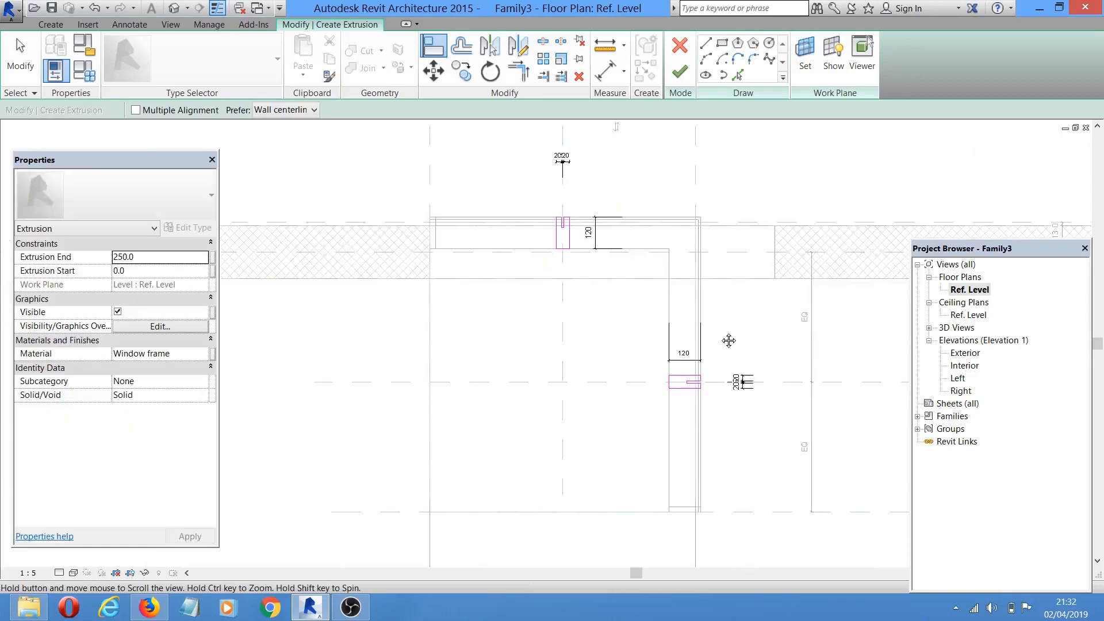
{"action": "right_click", "coordinate": [710, 296]}
{"action": "left_click", "coordinate": [730, 300]}
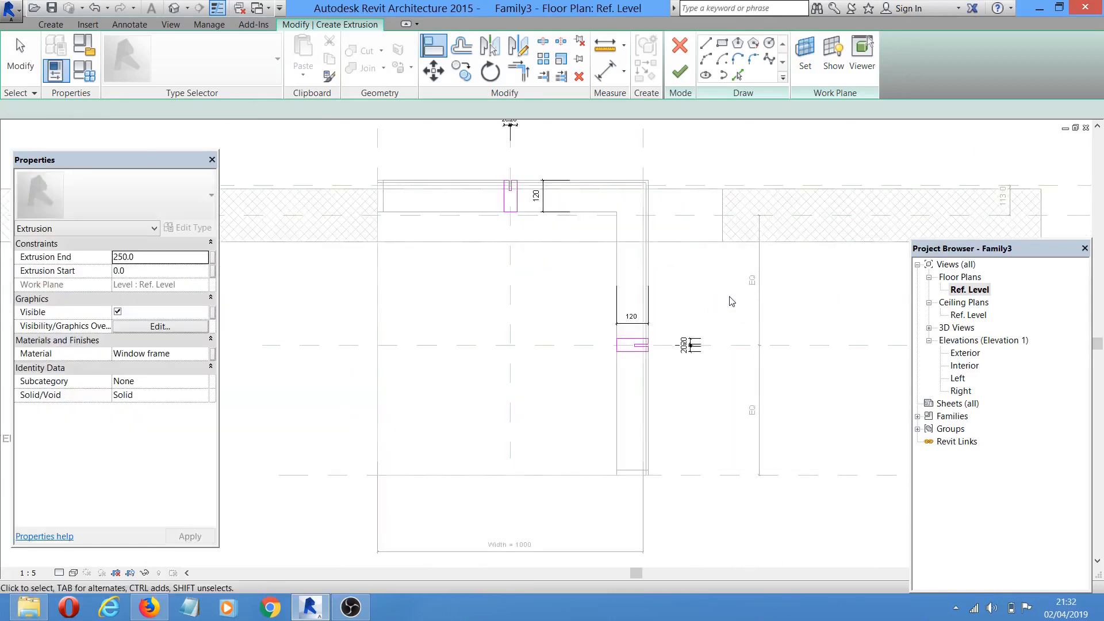
- Finish the mullion extrusion sketch and inspect both mullions in the default 3D view
{"action": "left_click", "coordinate": [676, 74]}
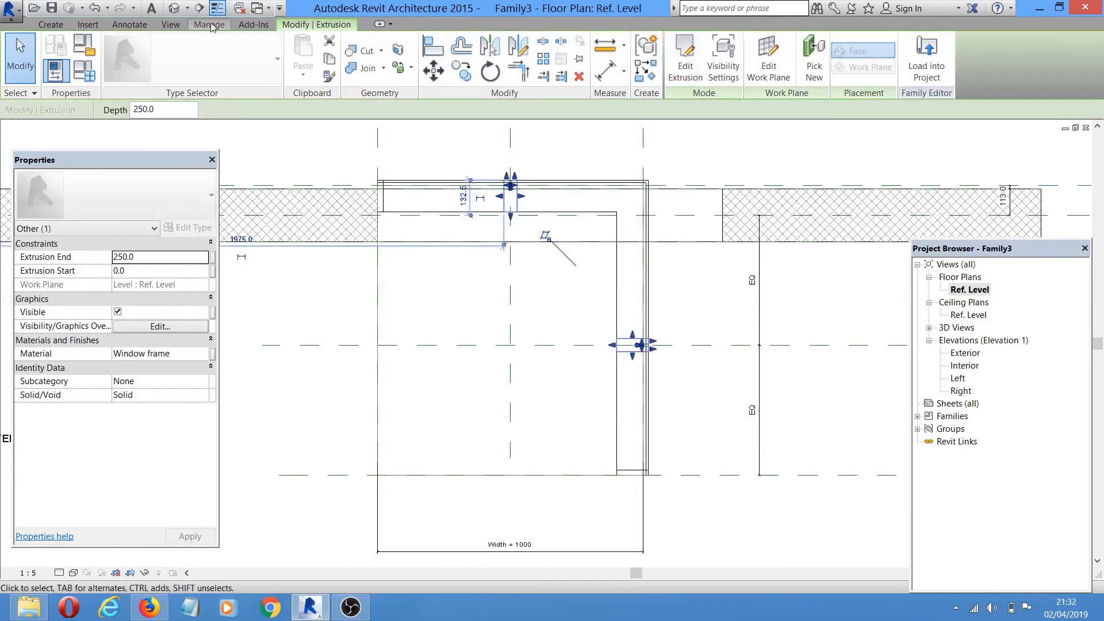
{"action": "left_click", "coordinate": [174, 8]}
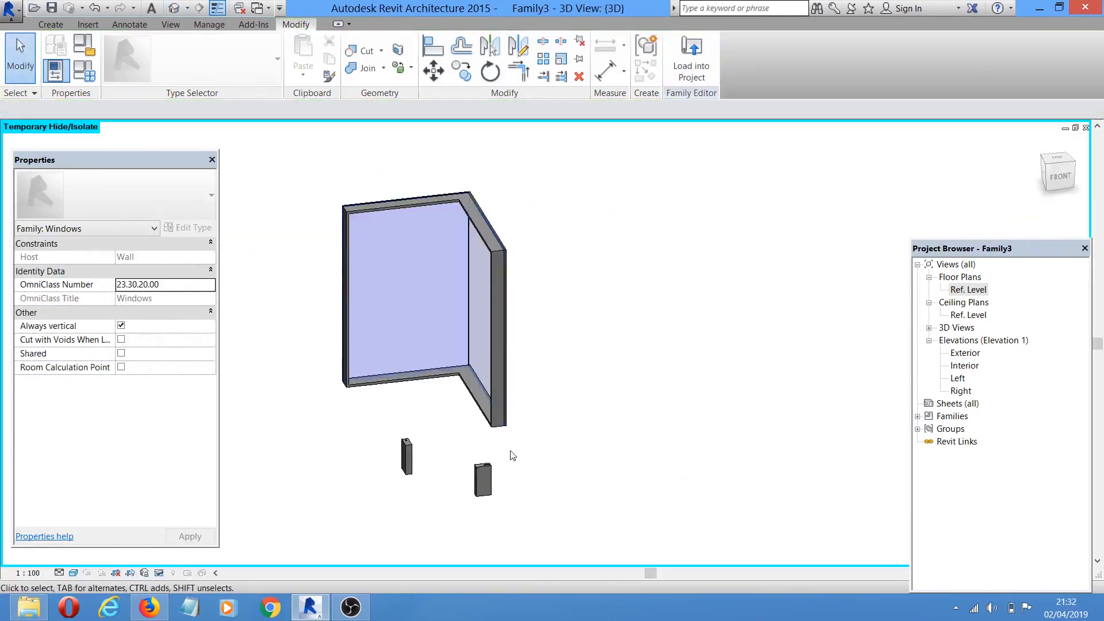
- In the Exterior elevation, stretch the mullion extrusion between the sill and head reference planes, from 800 to 2300 mm, and lock both ends
{"action": "double_click", "coordinate": [964, 353]}
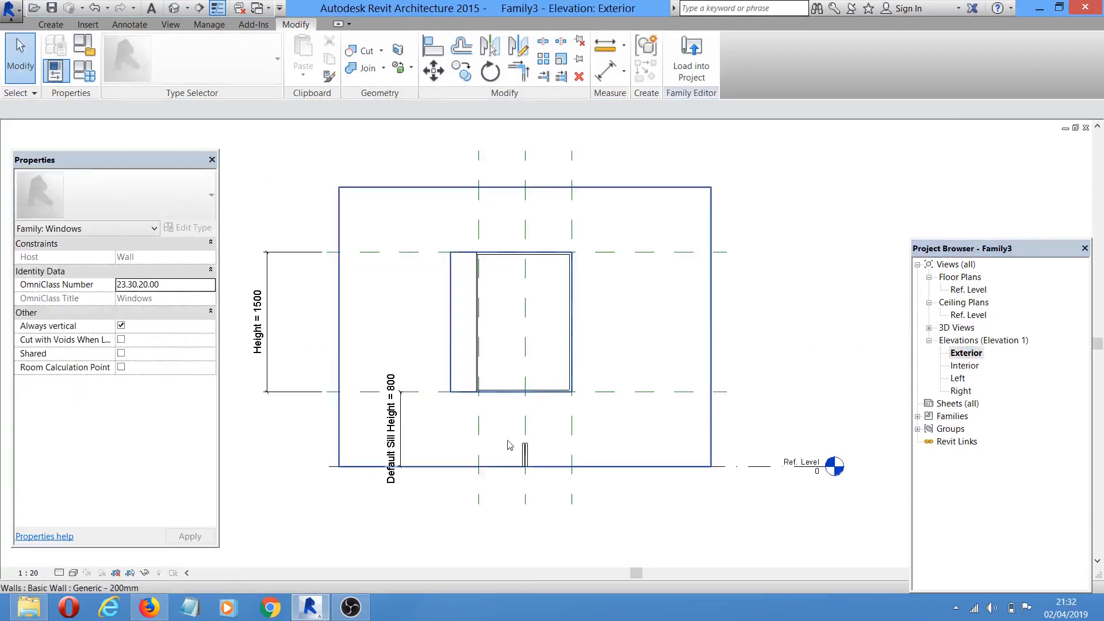
{"action": "left_click", "coordinate": [524, 454]}
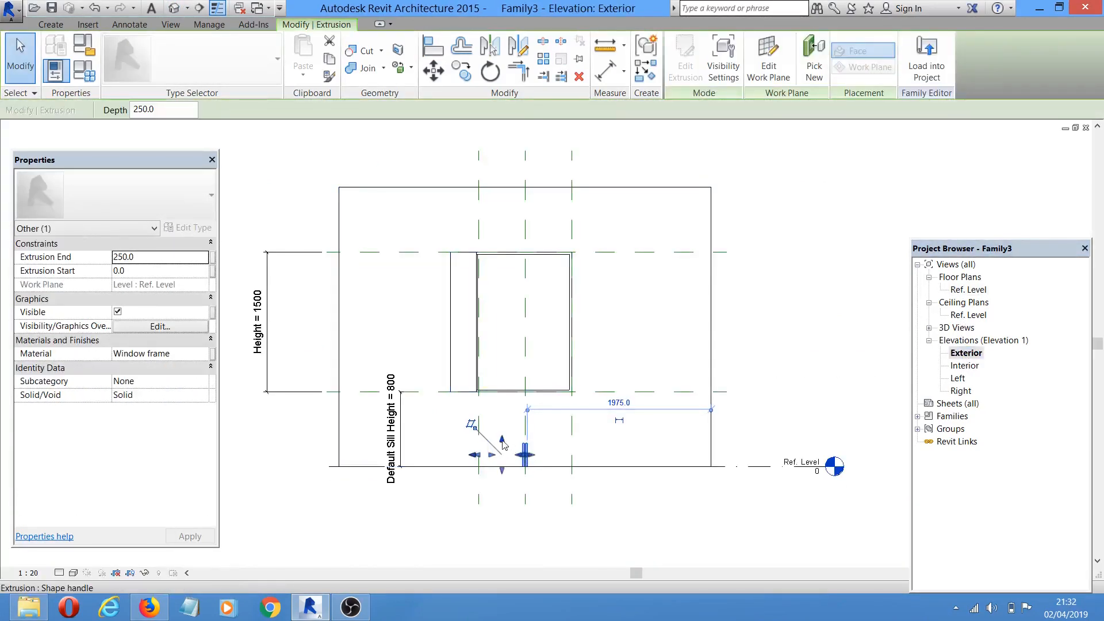
{"action": "left_click_drag", "start_coordinate": [503, 441], "coordinate": [502, 251]}
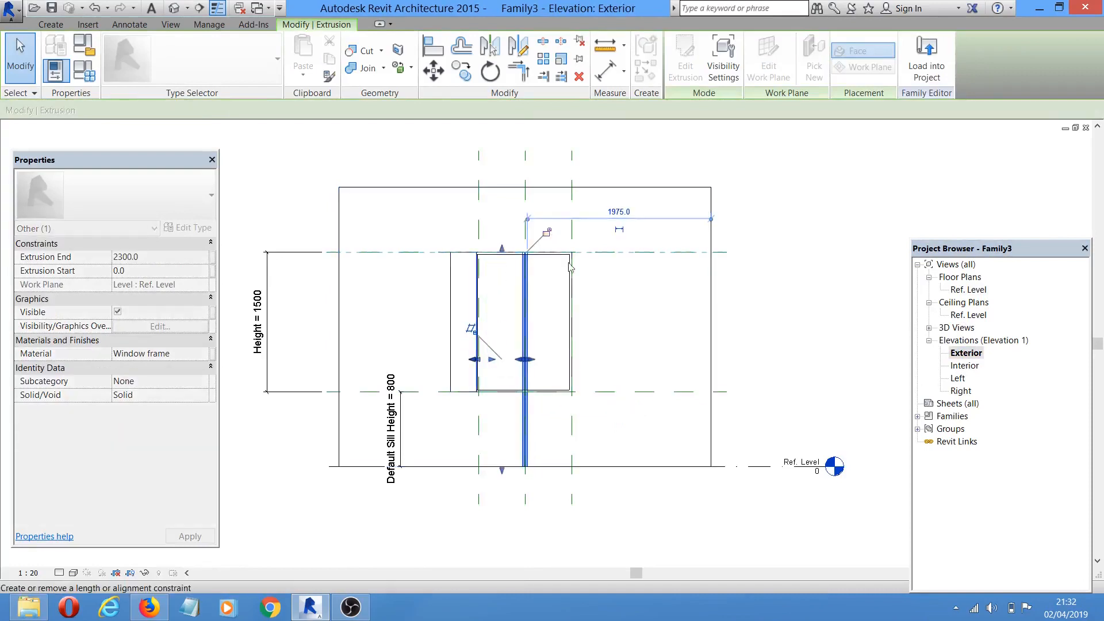
{"action": "left_click_drag", "start_coordinate": [502, 471], "coordinate": [513, 392]}
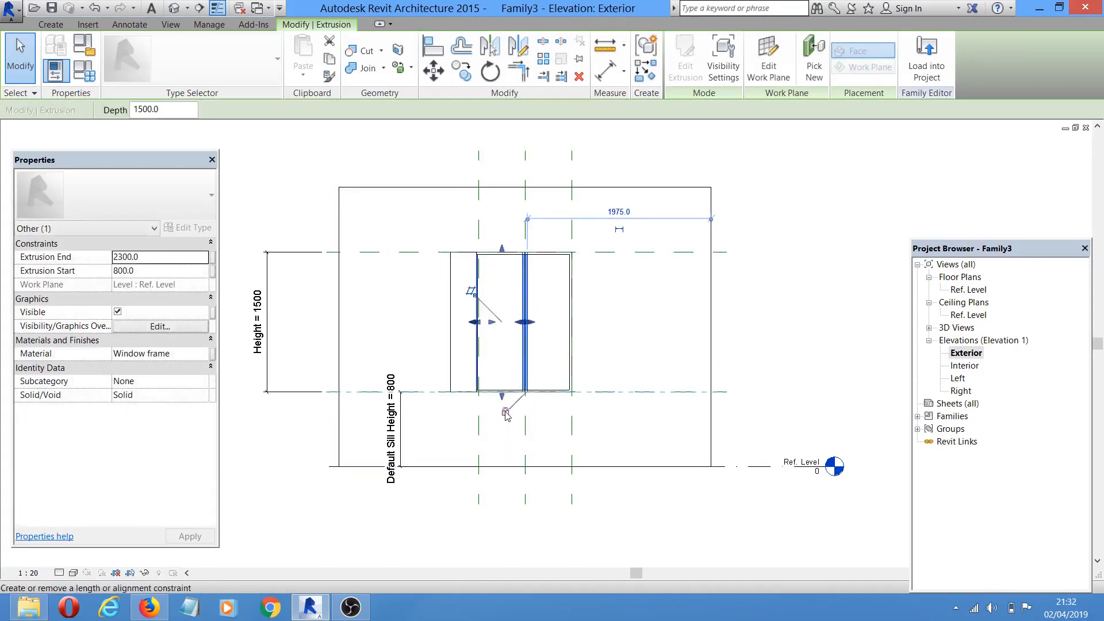
{"action": "middle_click_drag", "start_coordinate": [755, 394], "coordinate": [742, 371]}
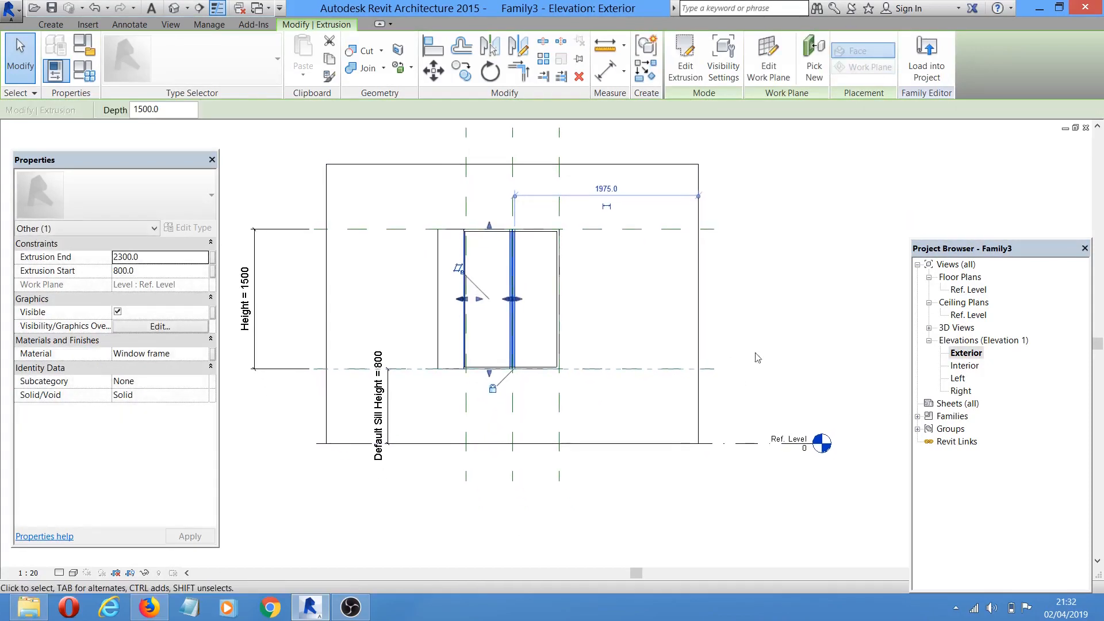
- Inspect the corner window's frame, glass and both mullions from several angles in the default 3D view
{"action": "left_click", "coordinate": [174, 8]}
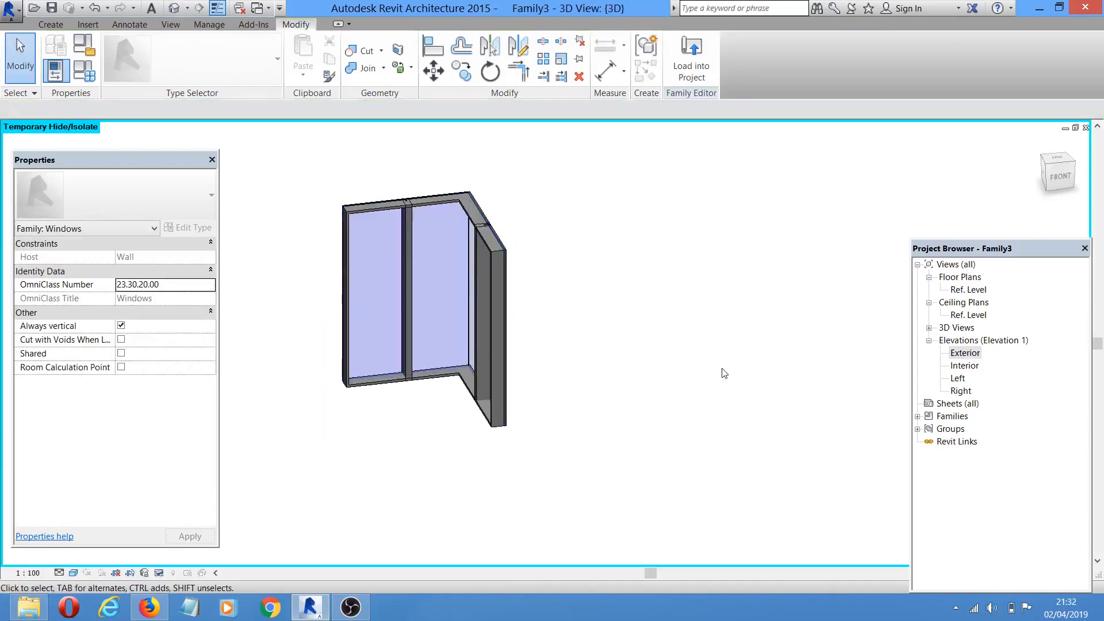
{"action": "middle_click_drag", "start_coordinate": [724, 373], "coordinate": [633, 420], "text": "shift"}
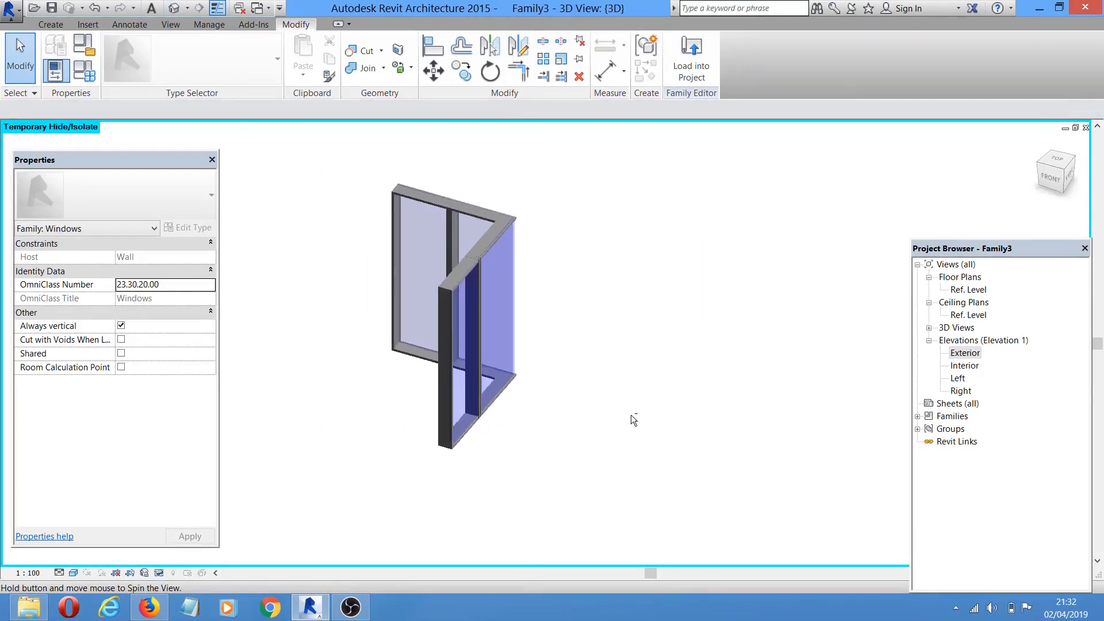
{"action": "left_click", "coordinate": [692, 65]}
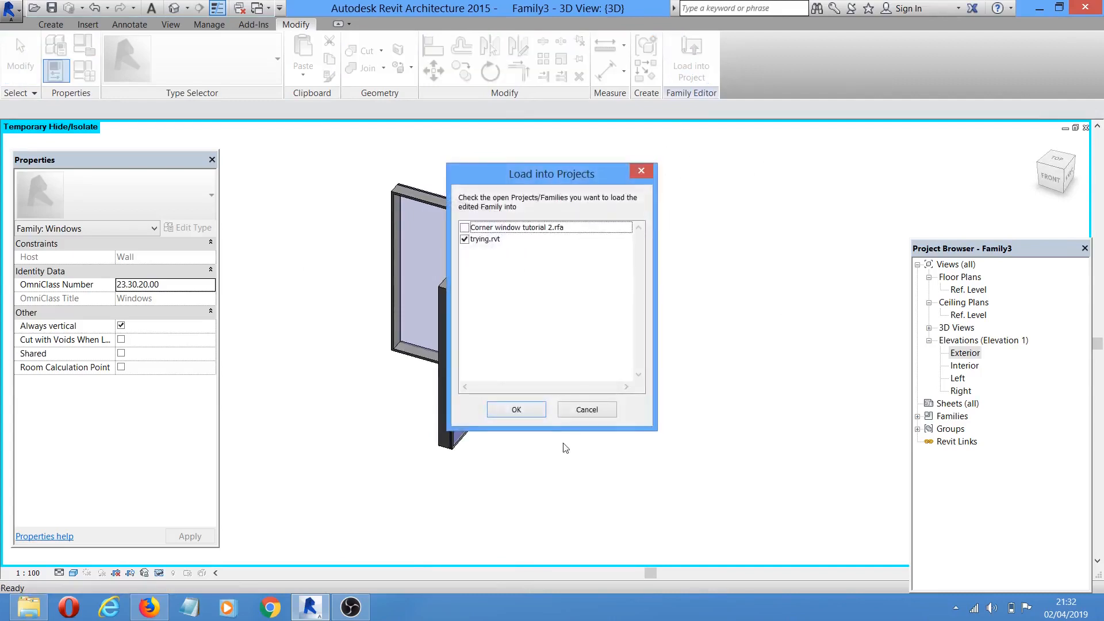
{"action": "left_click", "coordinate": [584, 409]}
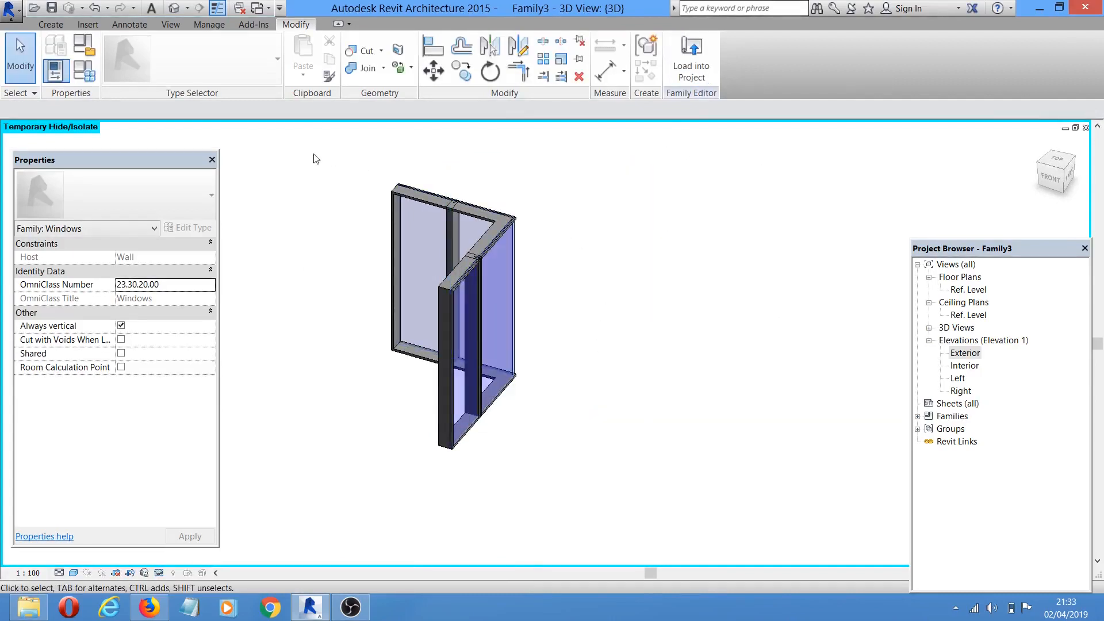
- Start saving the family and browse to the Windows folder of the Metric Library
{"action": "key", "text": "ctrl+s"}
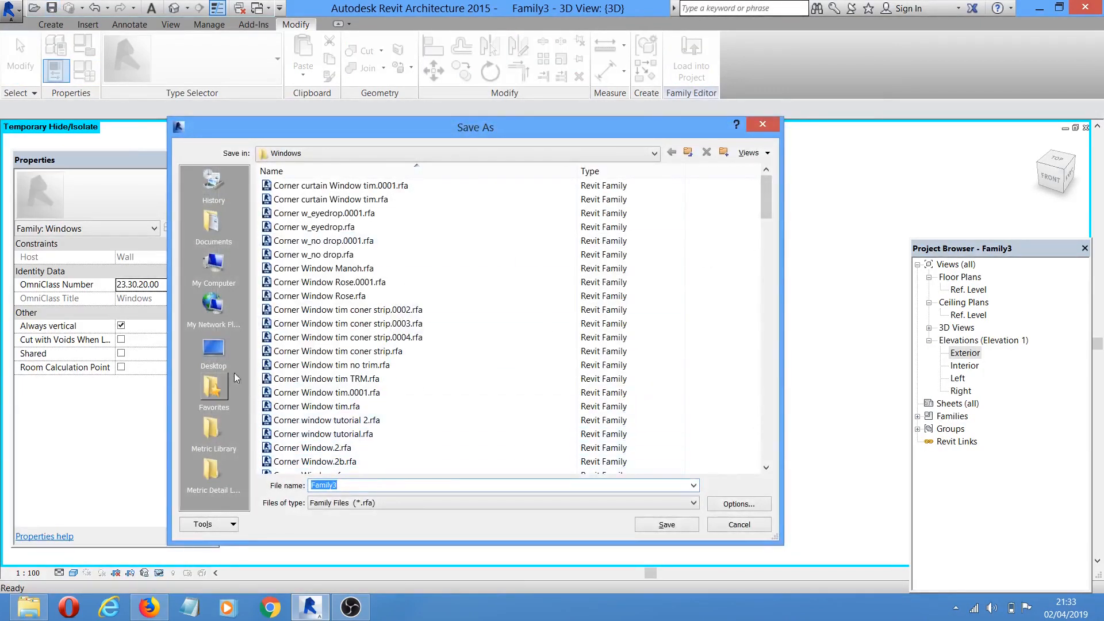
{"action": "left_click", "coordinate": [213, 433]}
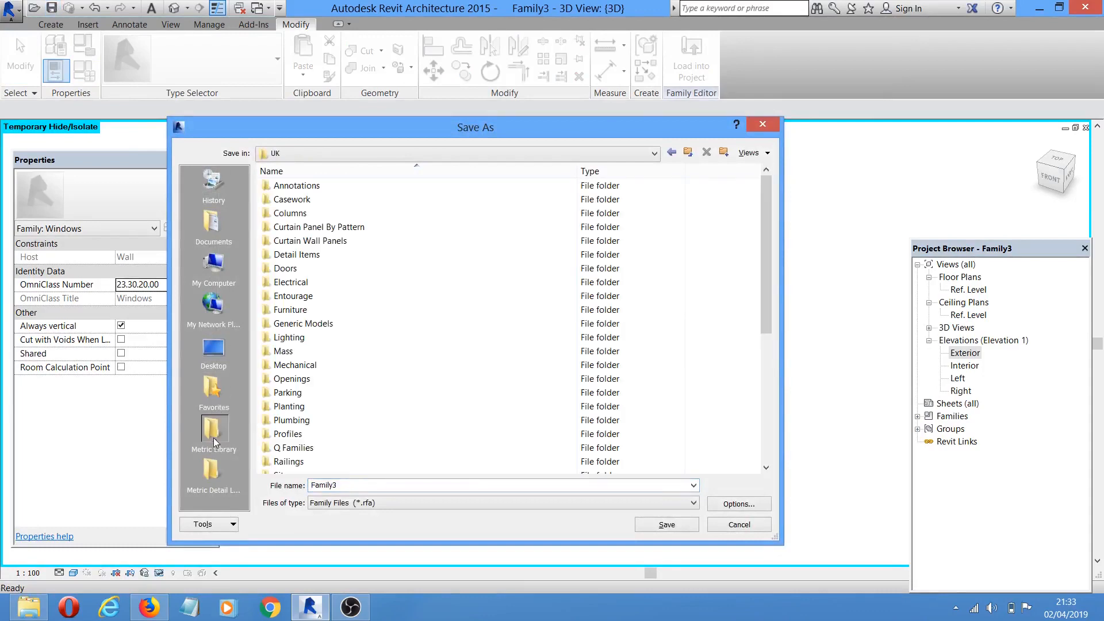
{"action": "left_click_drag", "start_coordinate": [765, 282], "coordinate": [788, 429]}
{"action": "double_click", "coordinate": [290, 364]}
{"action": "left_click", "coordinate": [290, 365]}
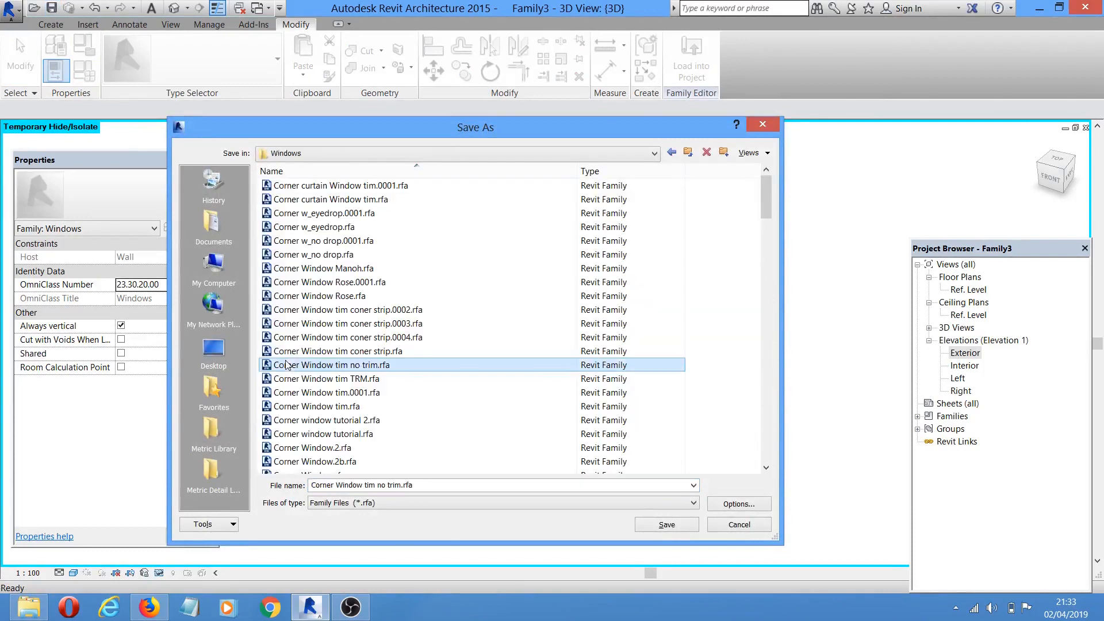
- Name the family file Corner window tutorial 3.rfa
{"action": "left_click", "coordinate": [424, 486]}
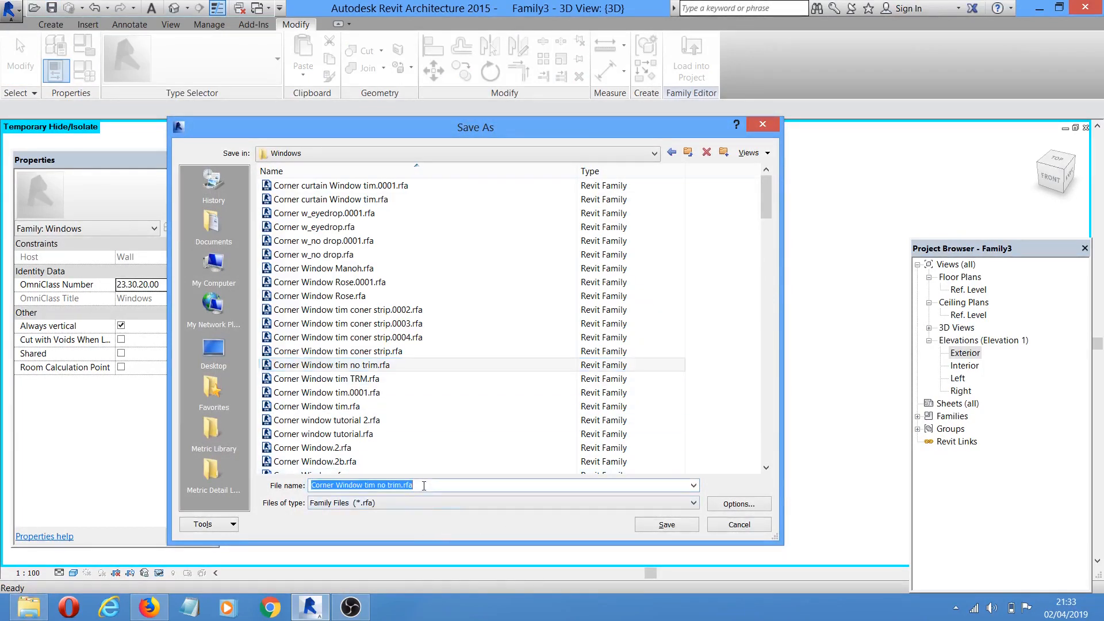
{"action": "type", "text": "Corner"}
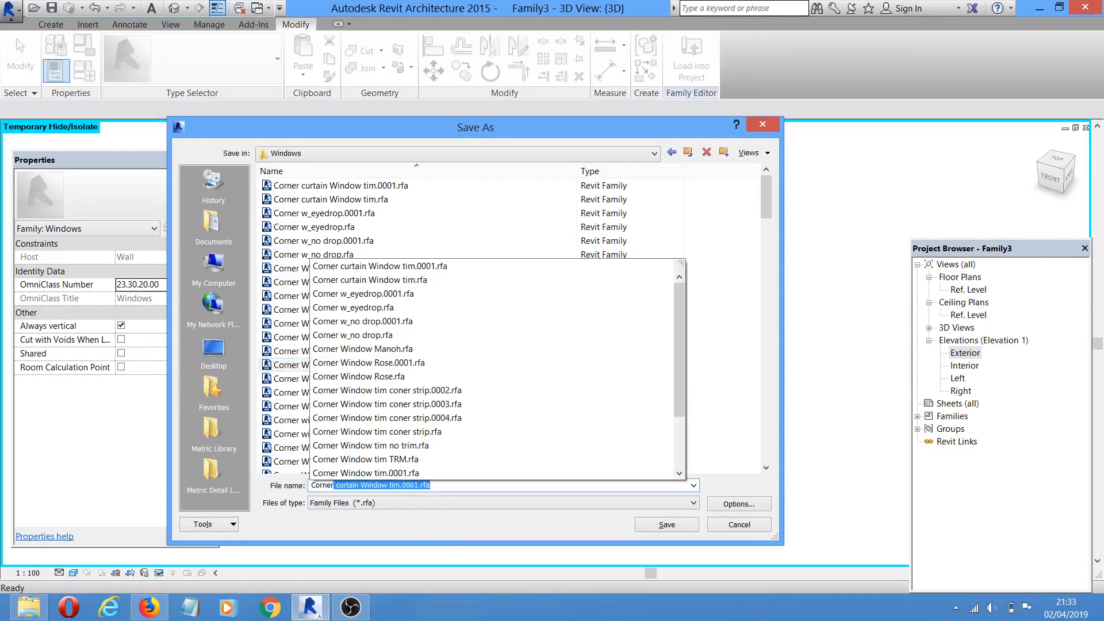
{"action": "type", "text": "n"}
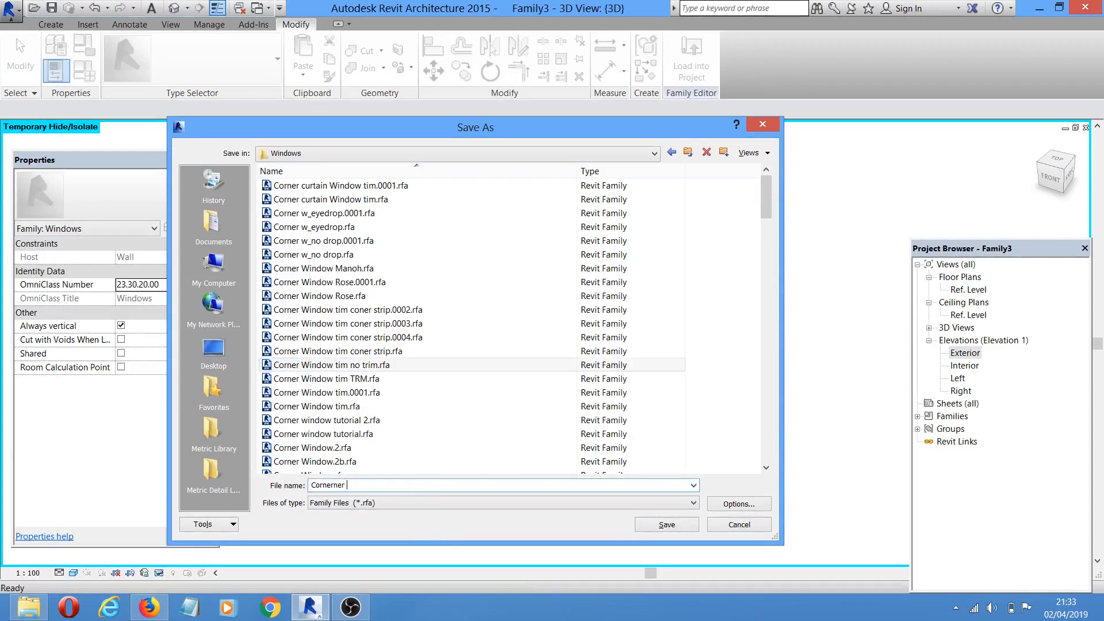
{"action": "key", "text": "BackSpace"}
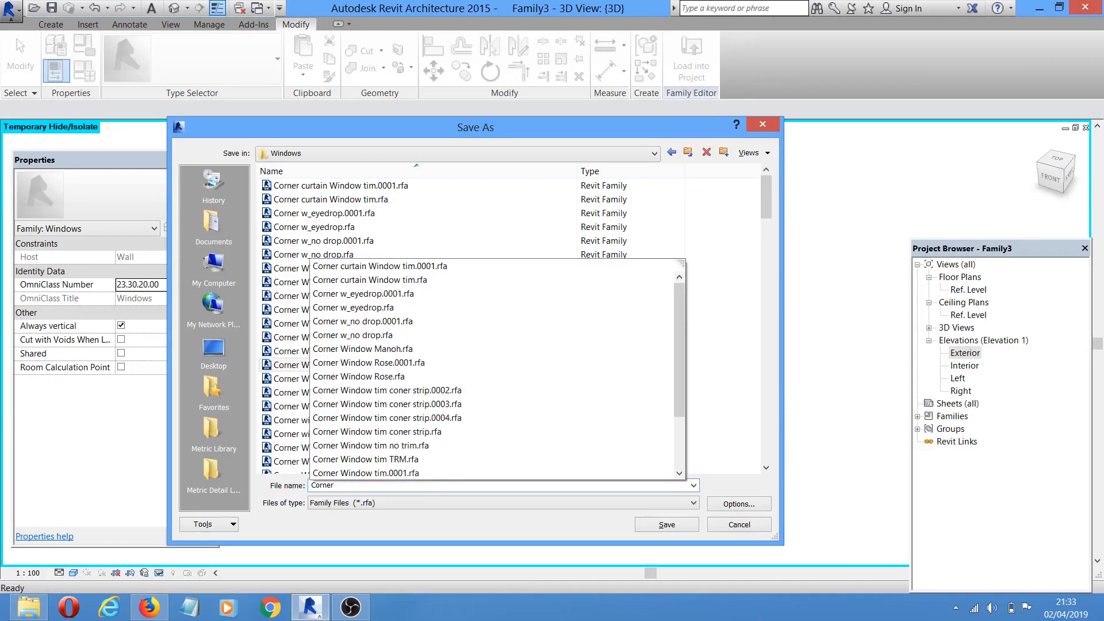
{"action": "type", "text": "wi"}
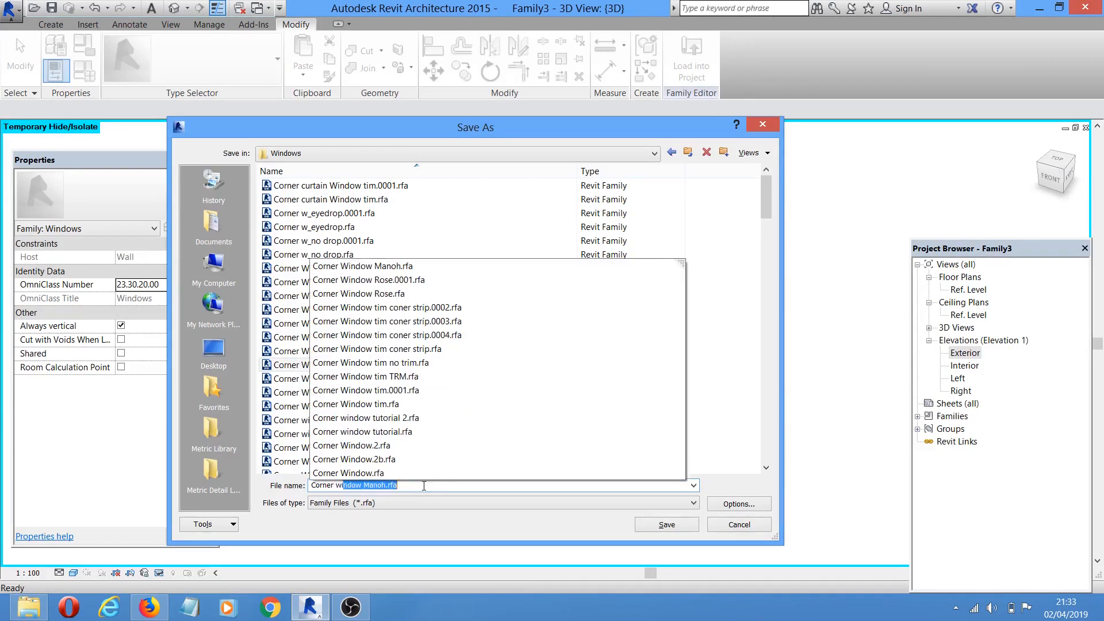
{"action": "type", "text": "ndow "}
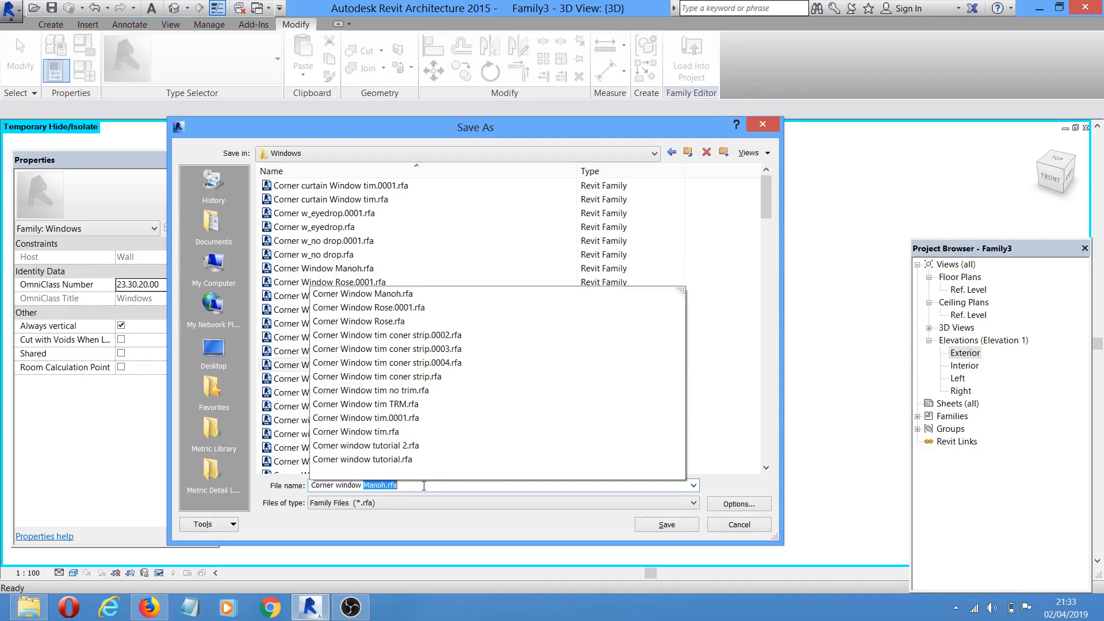
{"action": "type", "text": "tu"}
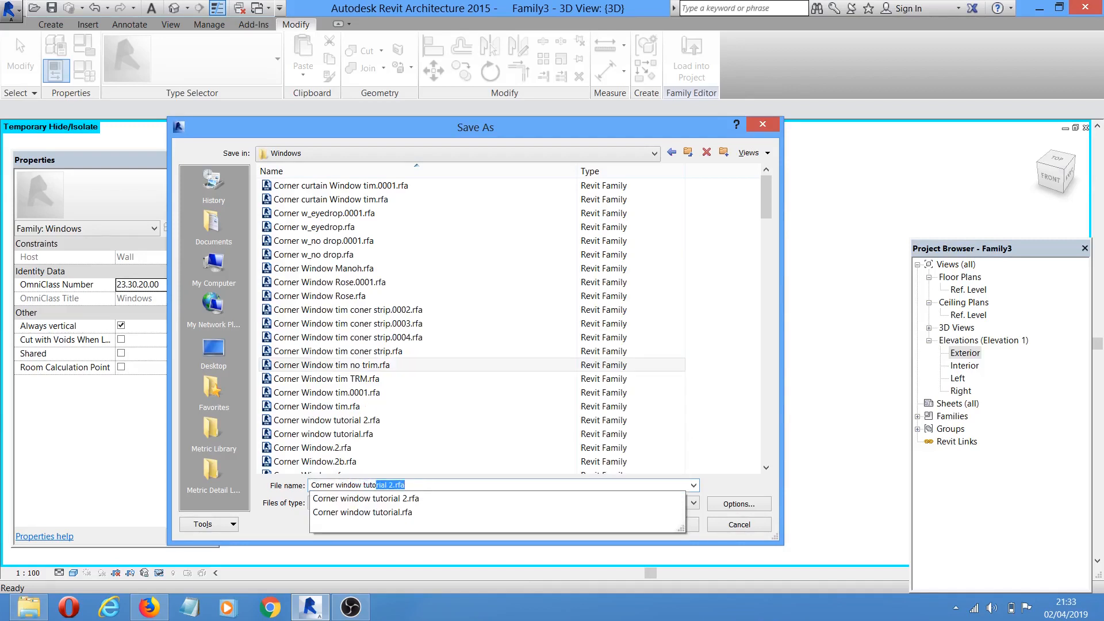
{"action": "type", "text": "to"}
{"action": "left_click", "coordinate": [394, 485]}
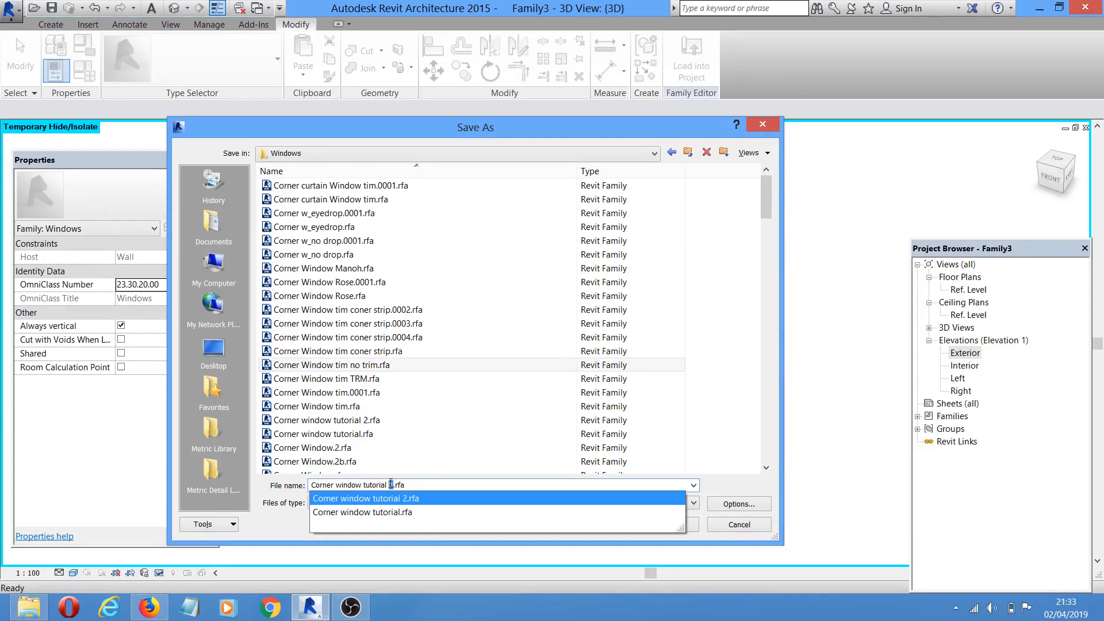
{"action": "type", "text": "3"}
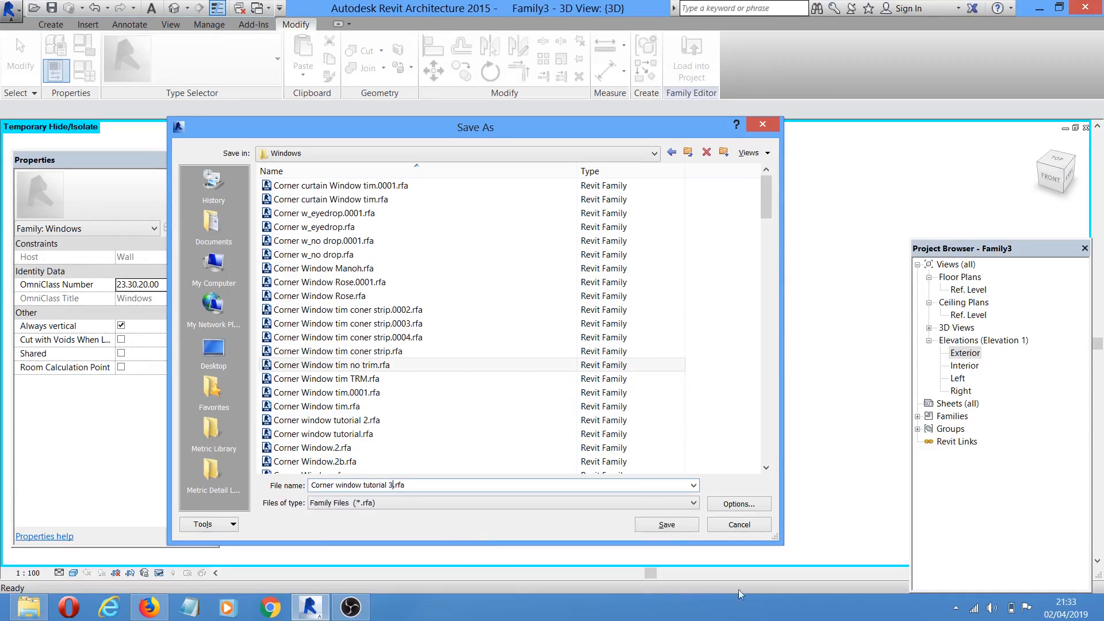
- Accept the file save options with a maximum of 1 backup and save the family
{"action": "left_click", "coordinate": [734, 504]}
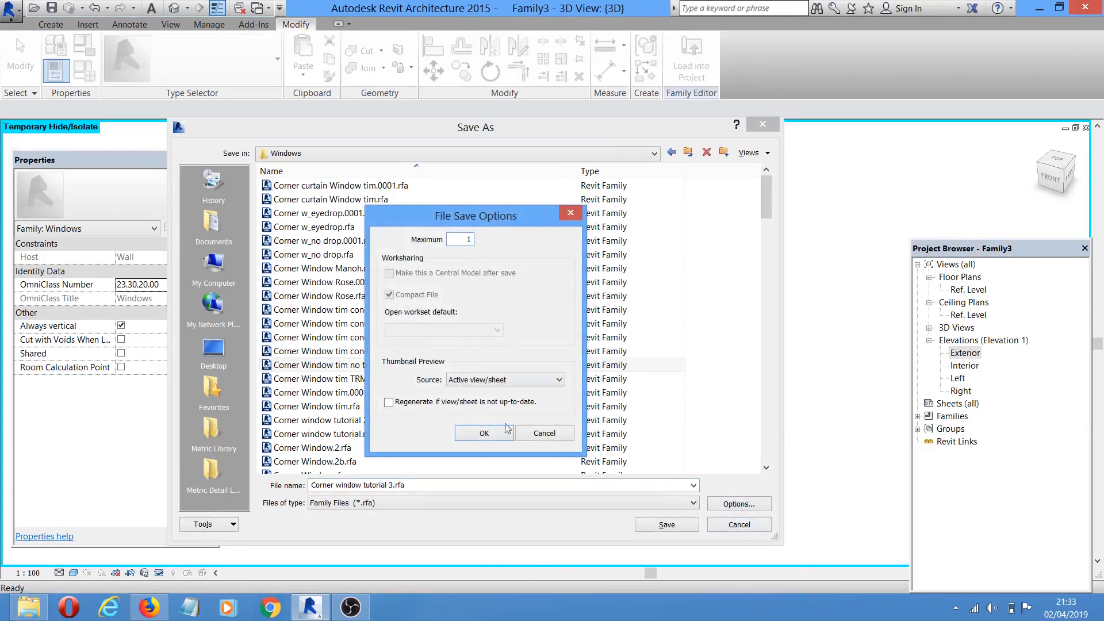
{"action": "left_click", "coordinate": [470, 436]}
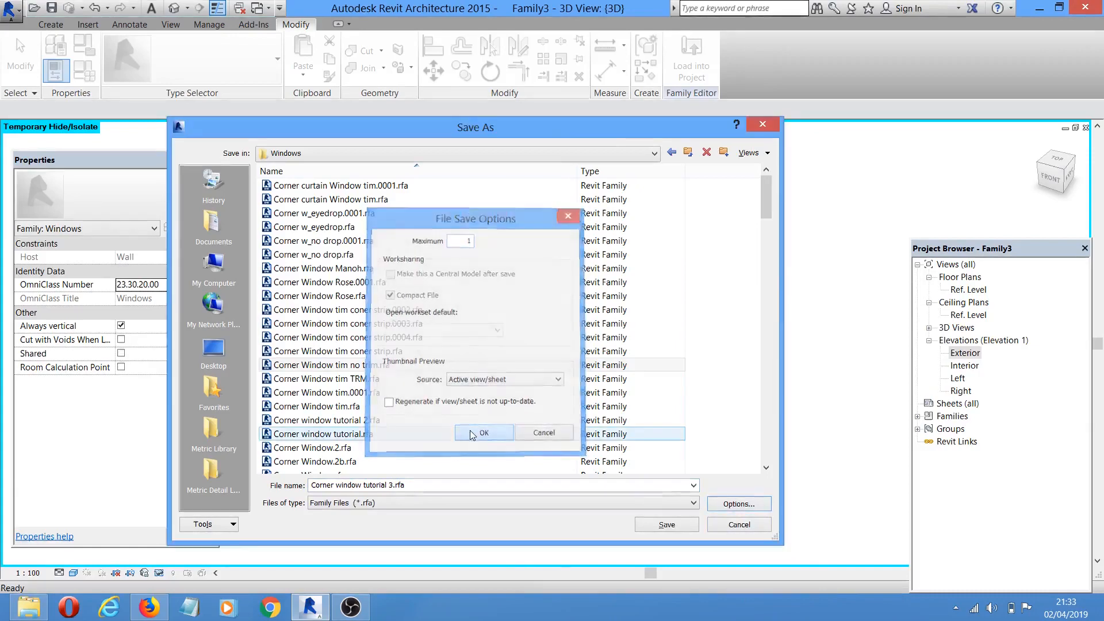
{"action": "left_click", "coordinate": [662, 524]}
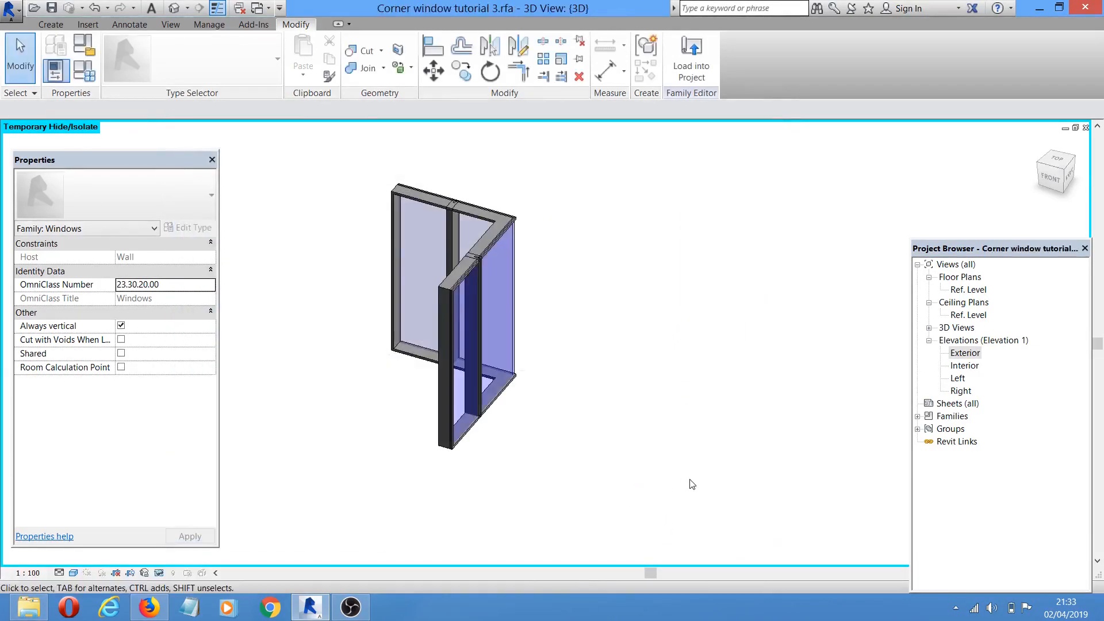
- Load the saved corner window family into the trying.rvt project only
{"action": "left_click", "coordinate": [691, 57]}
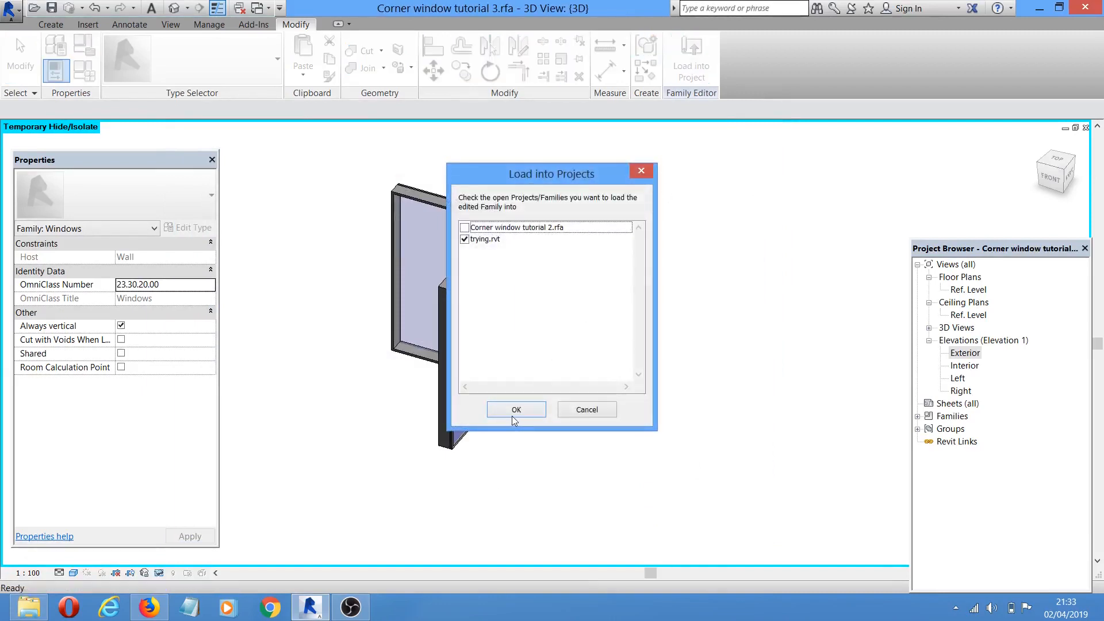
{"action": "left_click", "coordinate": [515, 409]}
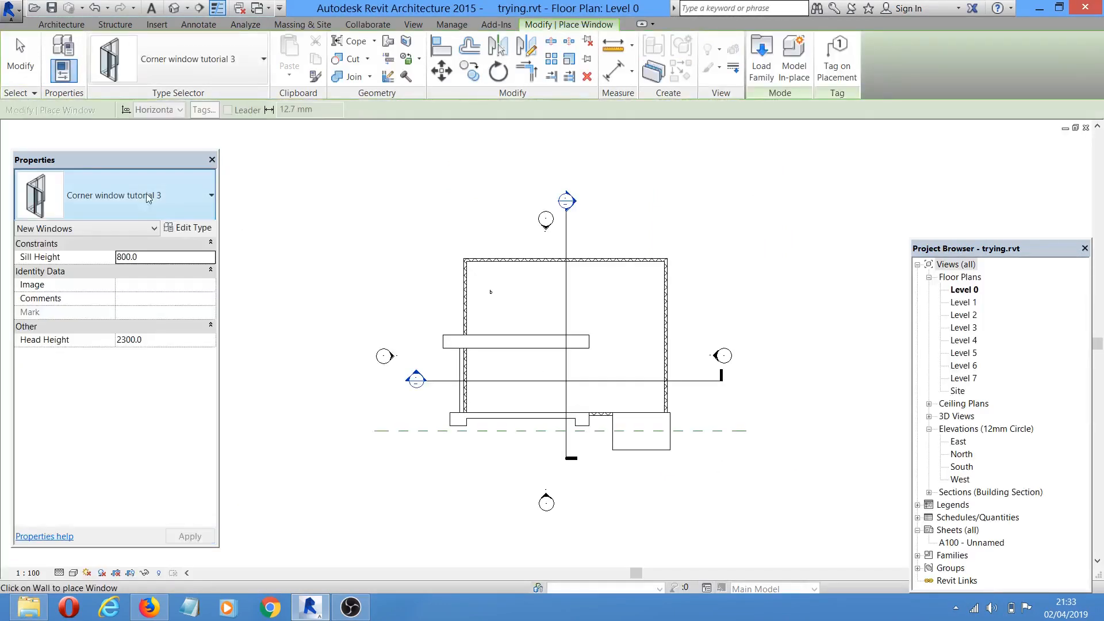
- Place a Corner window tutorial 3 at the building's upper-left wall corner on Level 0 and flip it so its return runs down the side wall
{"action": "scroll", "coordinate": [455, 258], "scroll_direction": "up", "scroll_amount": 3}
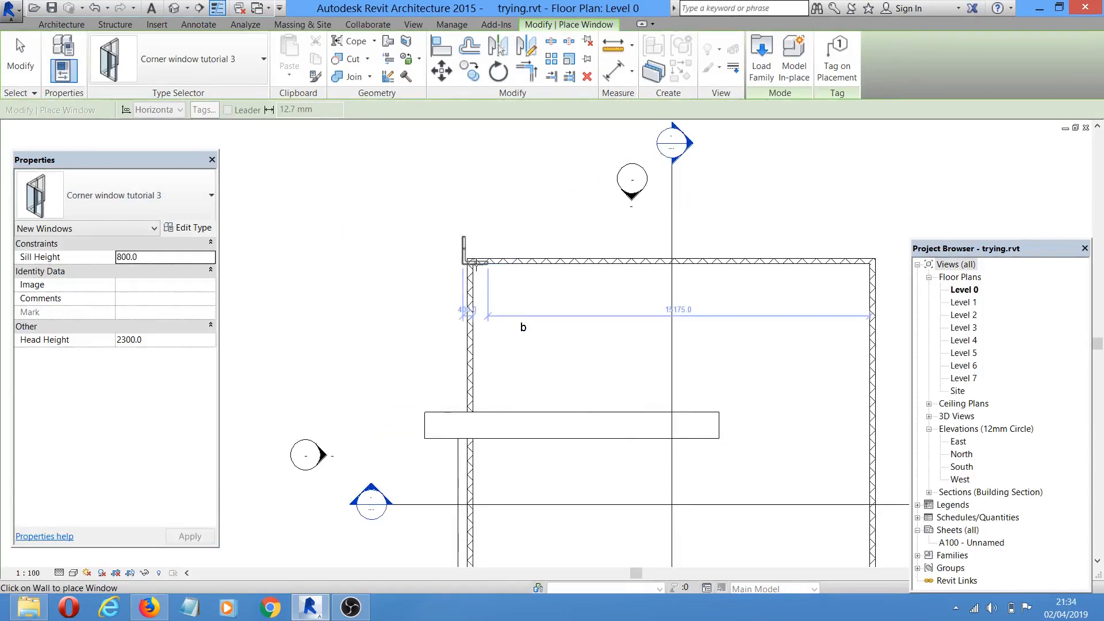
{"action": "right_click", "coordinate": [525, 220]}
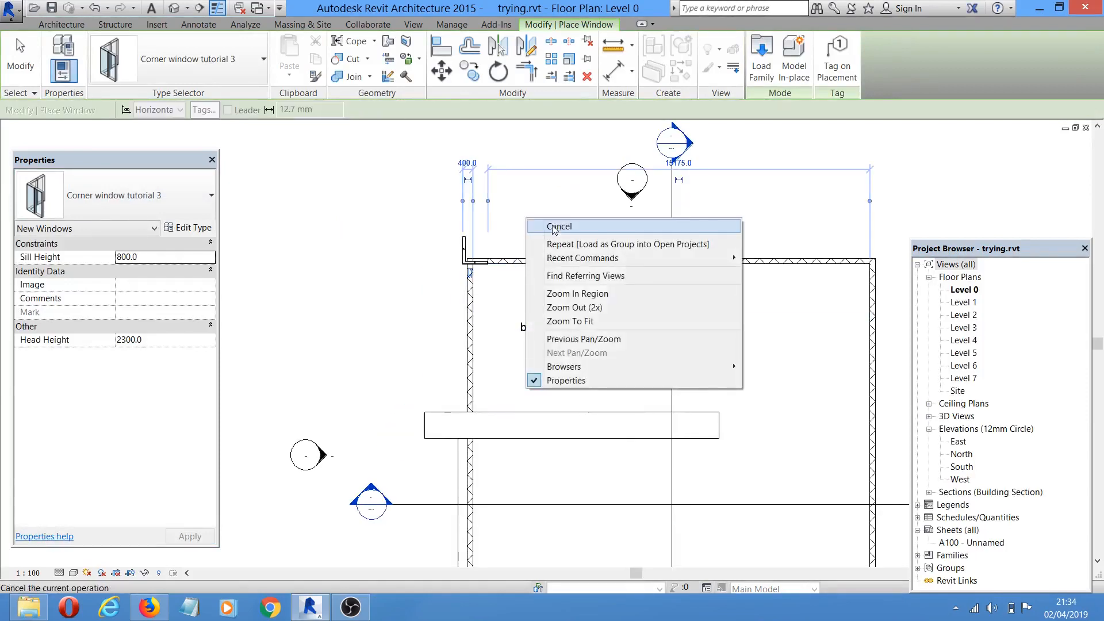
{"action": "left_click", "coordinate": [559, 227]}
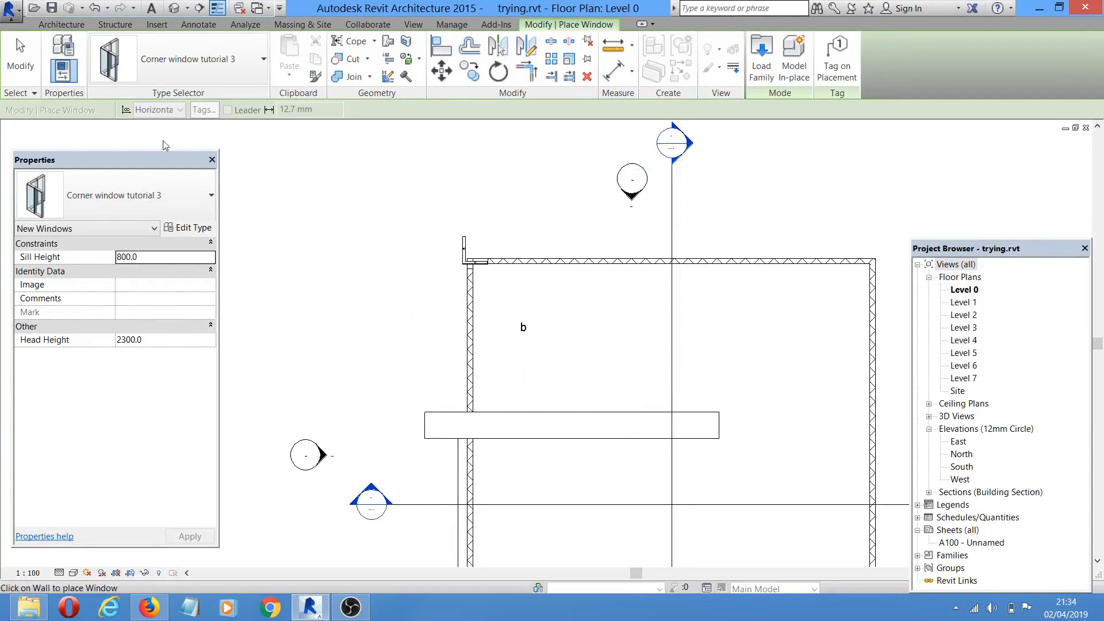
{"action": "left_click", "coordinate": [20, 57]}
{"action": "left_click", "coordinate": [464, 248]}
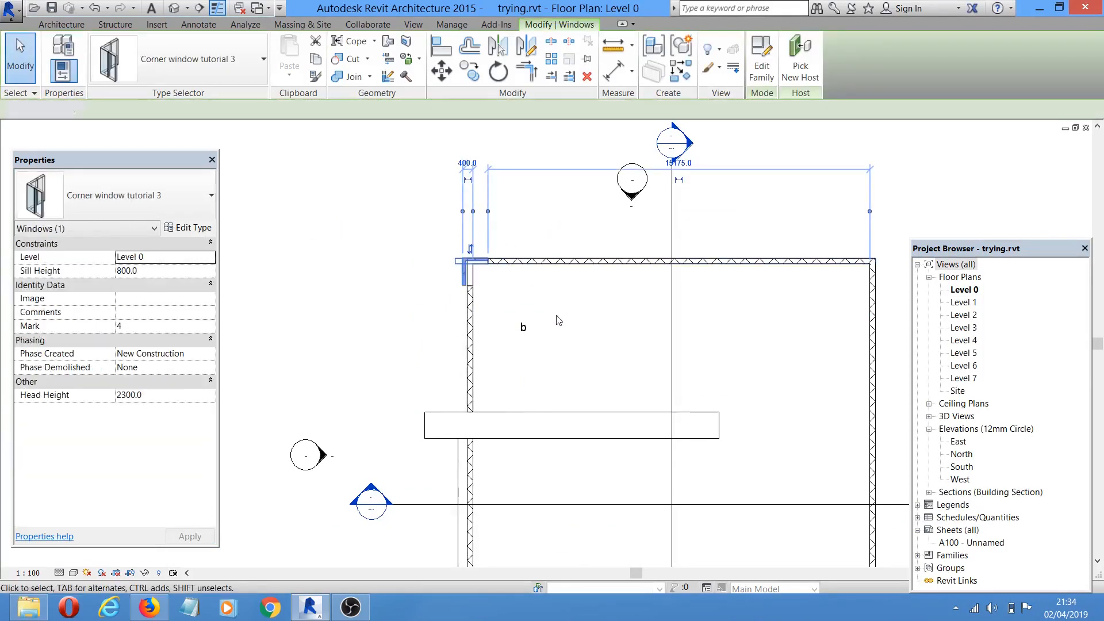
{"action": "left_click", "coordinate": [552, 318]}
- Align the corner window's vertical reference line near its outer edge with the exterior face of the left side wall
{"action": "scroll", "coordinate": [483, 167], "scroll_direction": "up", "scroll_amount": 2}
{"action": "left_click", "coordinate": [443, 46]}
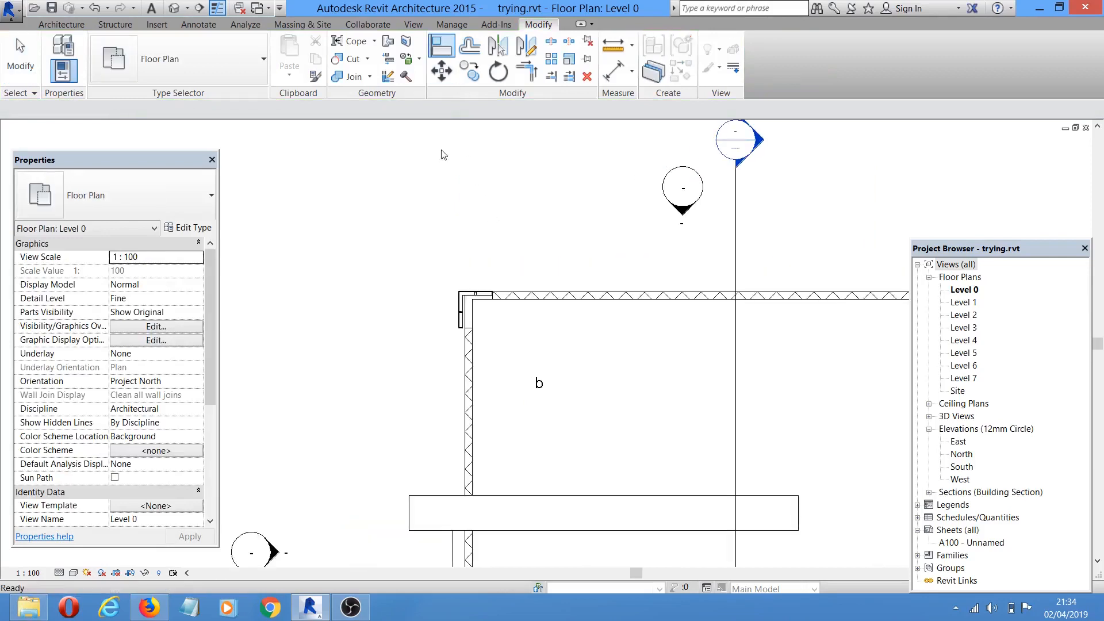
{"action": "scroll", "coordinate": [469, 370], "scroll_direction": "up", "scroll_amount": 3}
{"action": "left_click", "coordinate": [460, 358]}
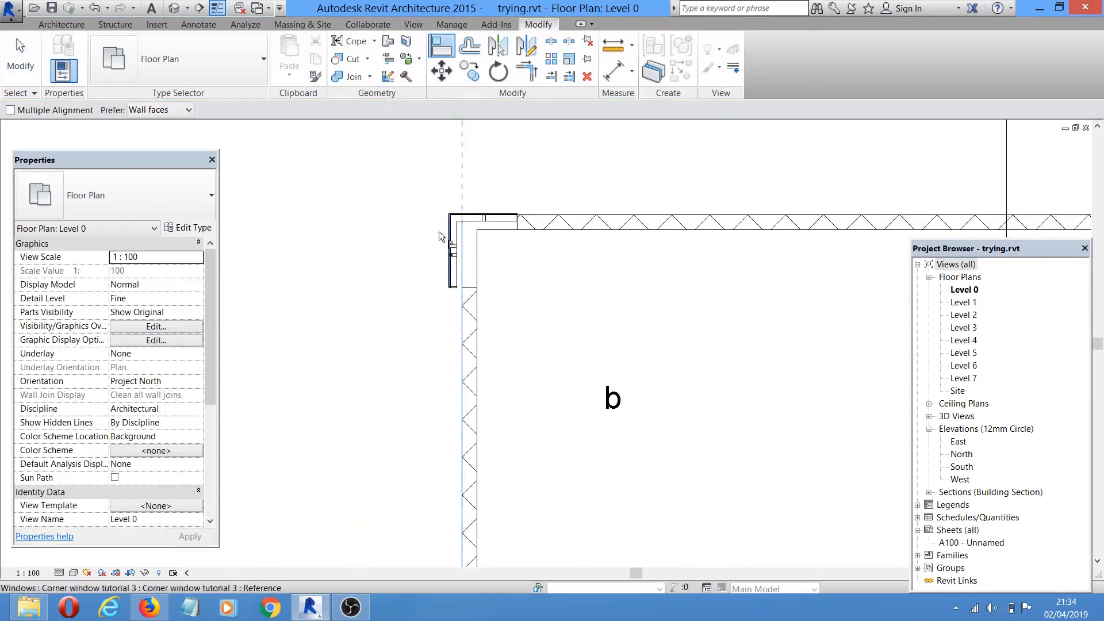
{"action": "scroll", "coordinate": [451, 260], "scroll_direction": "up", "scroll_amount": 5}
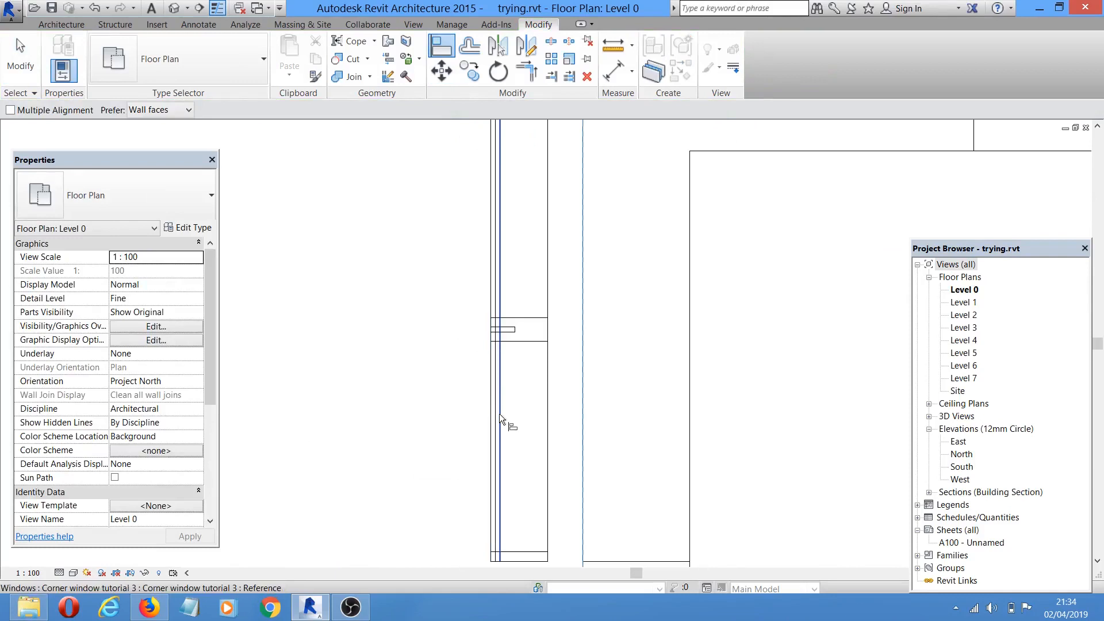
{"action": "left_click", "coordinate": [499, 413]}
{"action": "scroll", "coordinate": [496, 413], "scroll_direction": "down", "scroll_amount": 3}
{"action": "scroll", "coordinate": [495, 413], "scroll_direction": "down", "scroll_amount": 1}
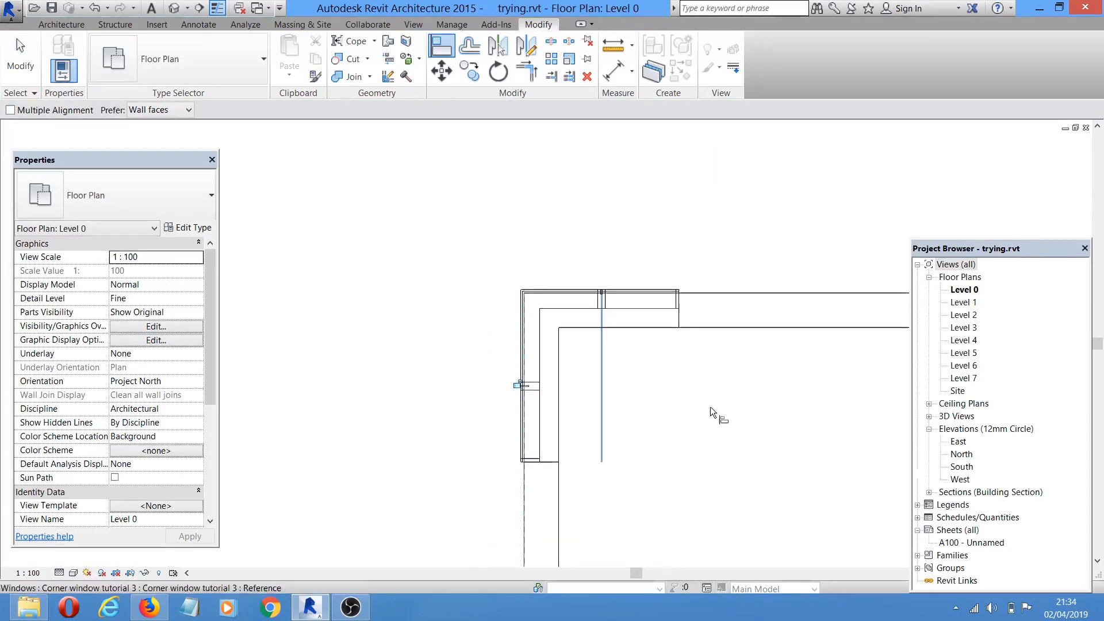
{"action": "right_click", "coordinate": [630, 183]}
- Inspect the placed corner window at the building corner in the project's default 3D view
{"action": "left_click", "coordinate": [175, 9]}
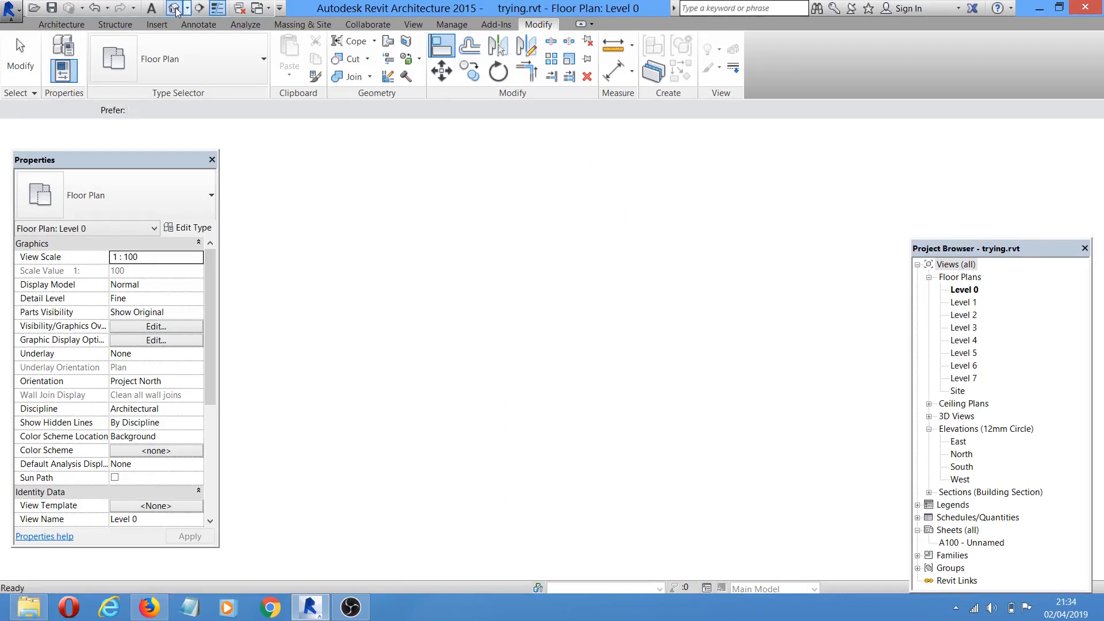
{"action": "scroll", "coordinate": [580, 455], "scroll_direction": "up", "scroll_amount": 5}
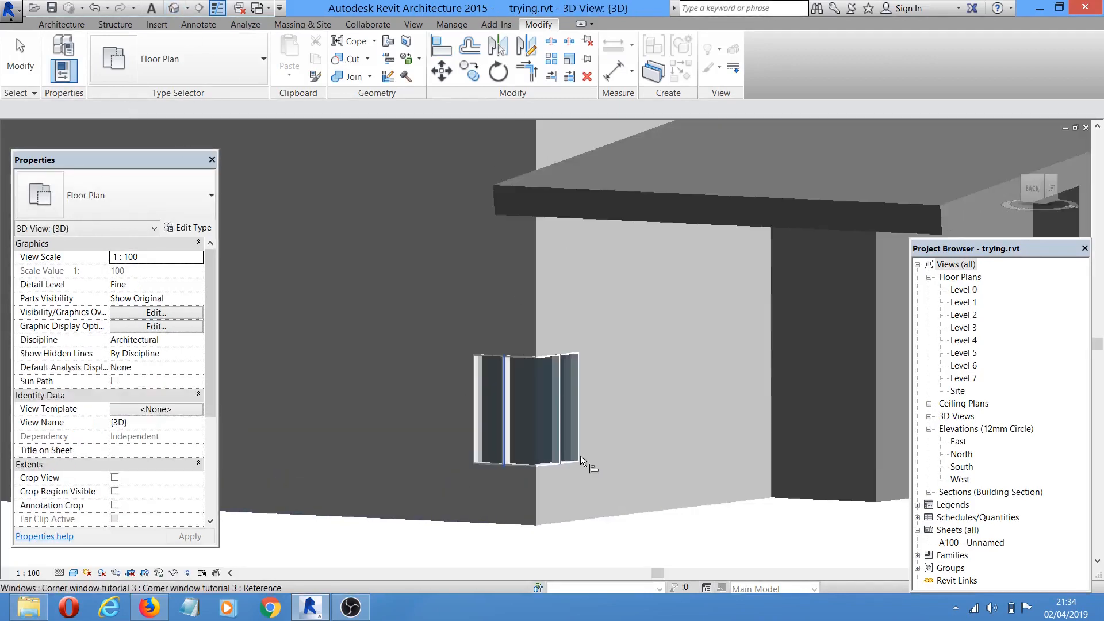
{"action": "left_click", "coordinate": [572, 443]}
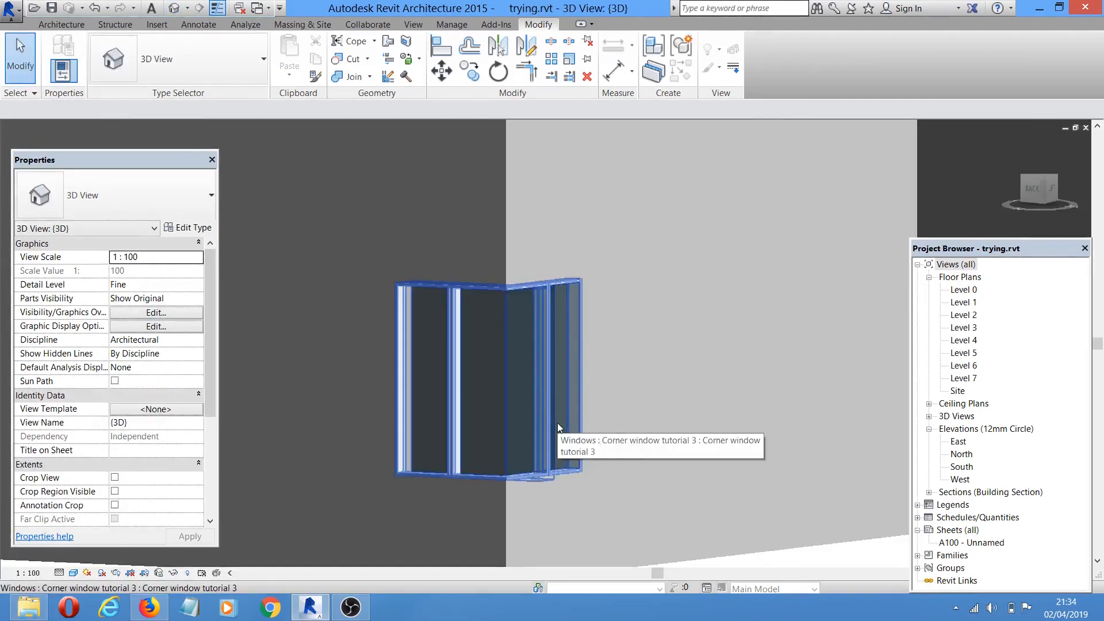
{"action": "middle_click_drag", "start_coordinate": [610, 457], "coordinate": [698, 494]}
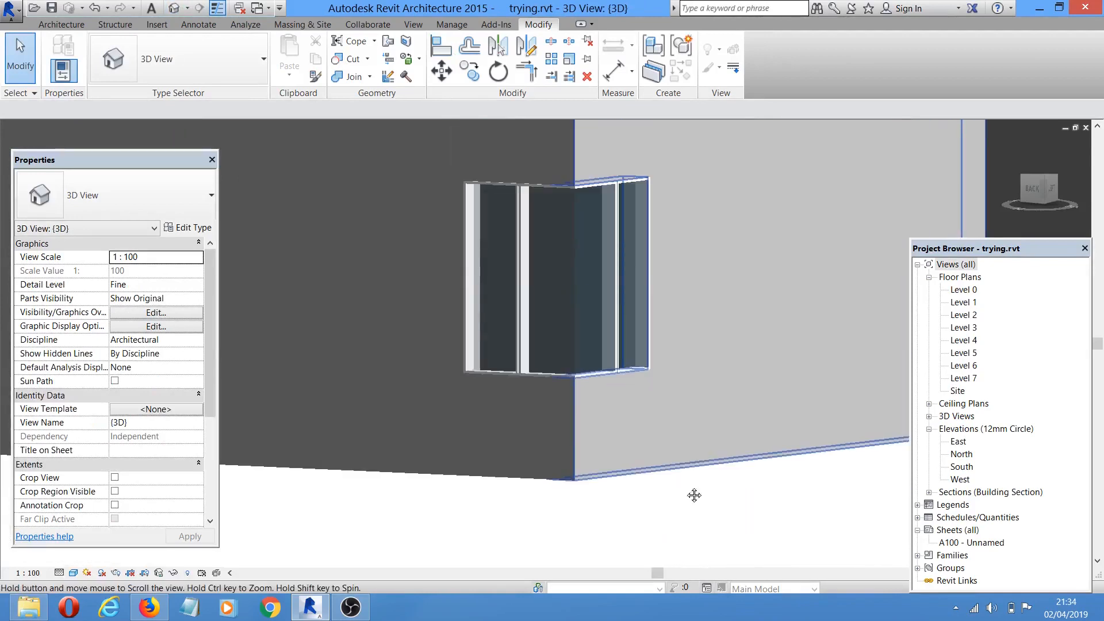
{"action": "left_click", "coordinate": [623, 412]}
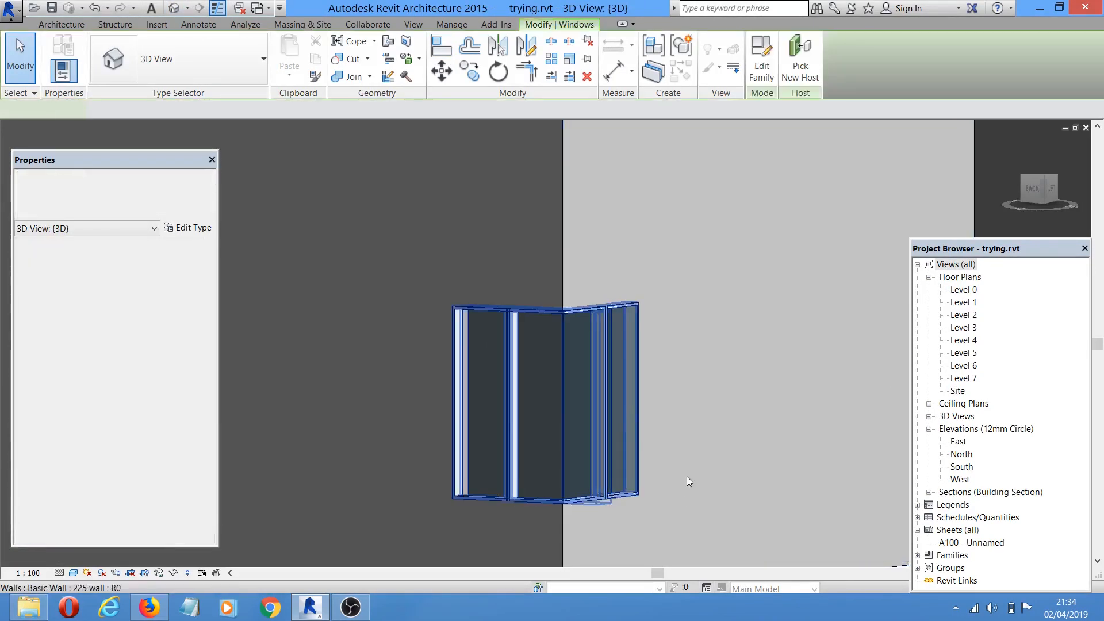
{"action": "scroll", "coordinate": [663, 327], "scroll_direction": "down", "scroll_amount": 5}
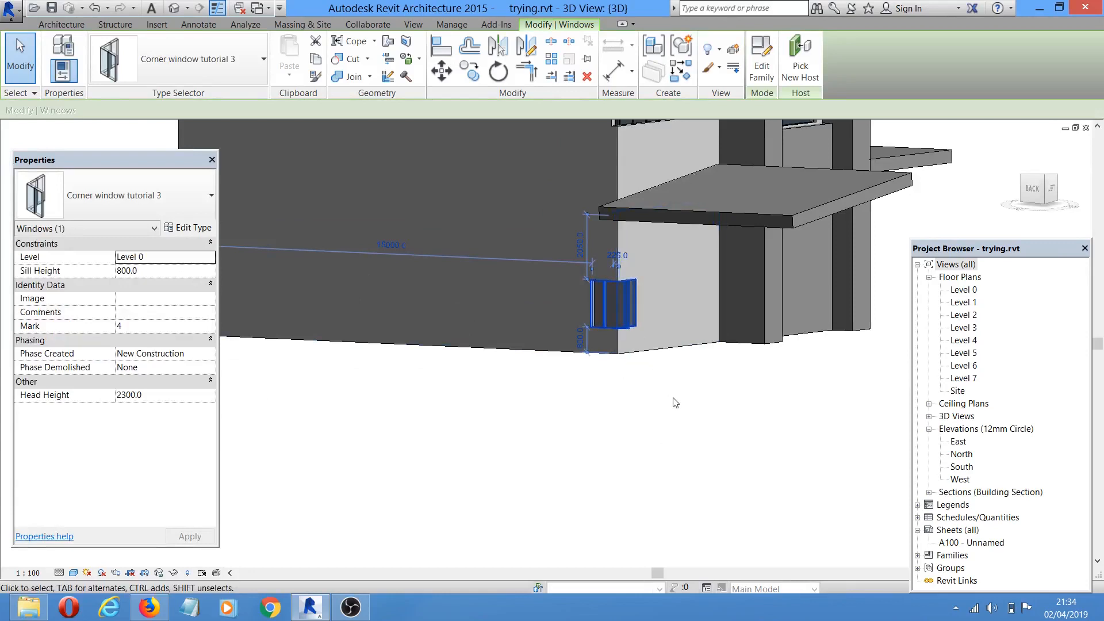
- Duplicate the placed corner window's type under the name Corner window tutorial 1800x1200x1000
{"action": "middle_click_drag", "start_coordinate": [651, 437], "coordinate": [629, 465]}
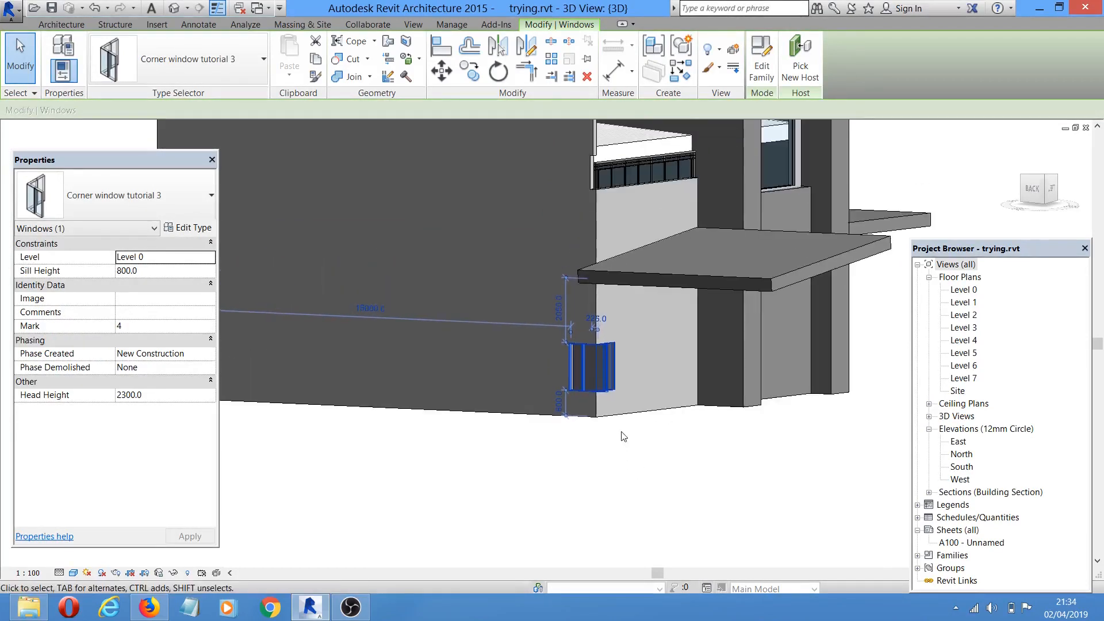
{"action": "left_click", "coordinate": [191, 227]}
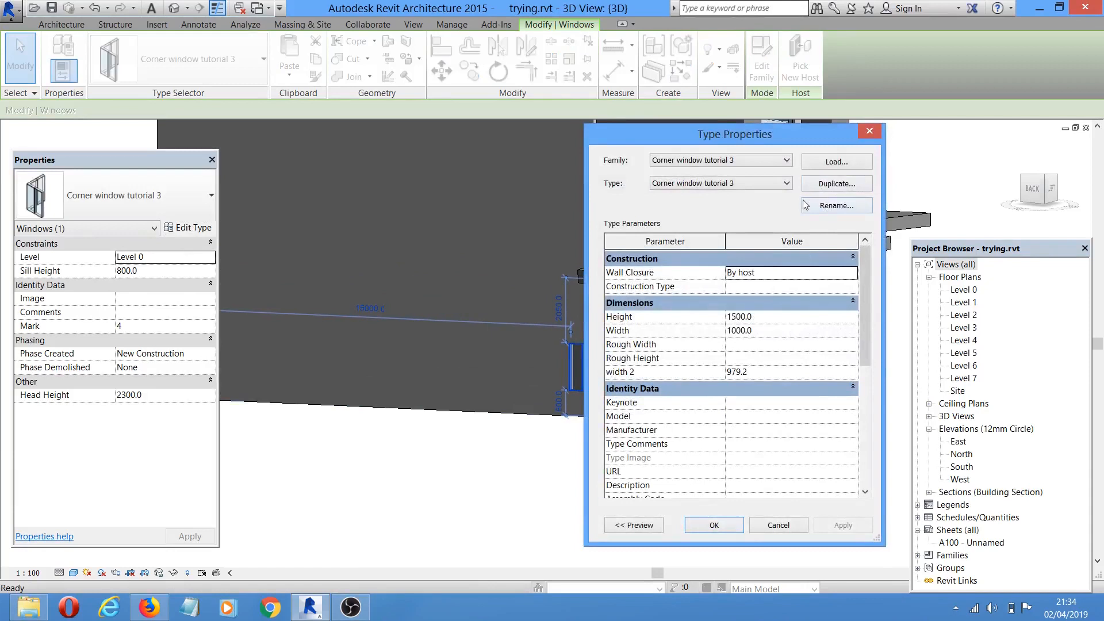
{"action": "left_click", "coordinate": [837, 183]}
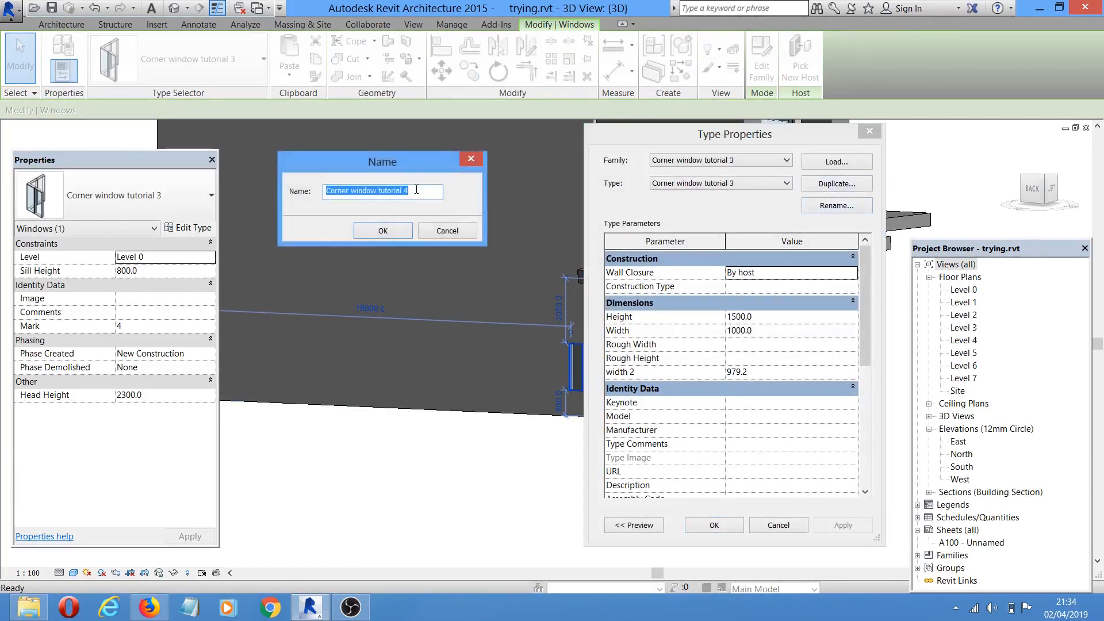
{"action": "left_click", "coordinate": [417, 190]}
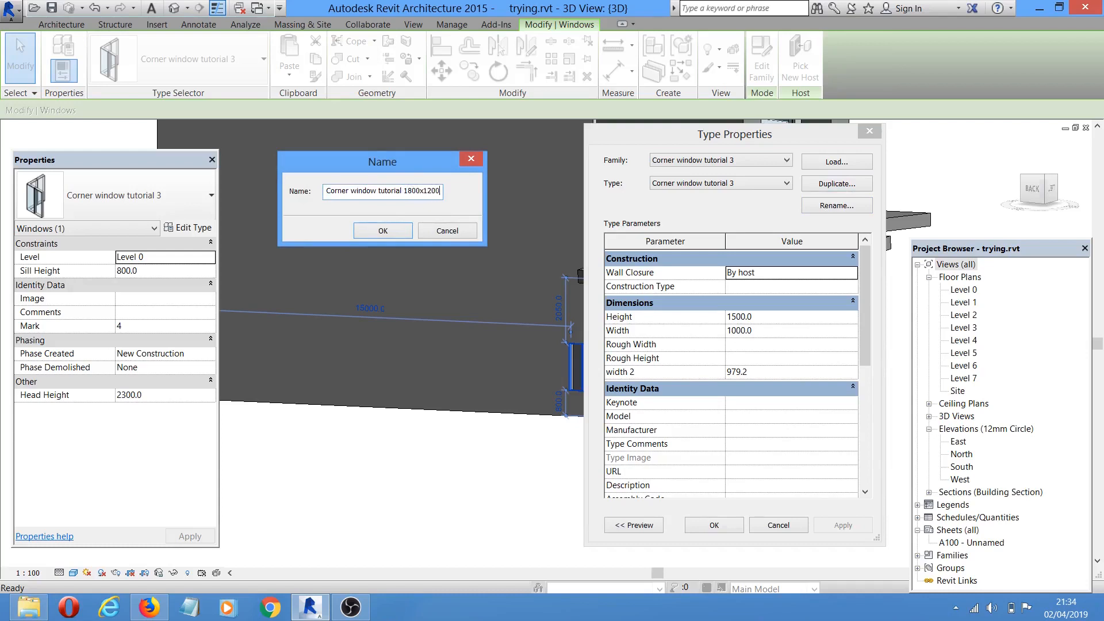
{"action": "type", "text": "x1000"}
{"action": "left_click", "coordinate": [406, 232]}
- Set the new window type's Height to 1800, Width to 1200 and width 2 to 1000, and apply it to the placed window
{"action": "left_click", "coordinate": [783, 315]}
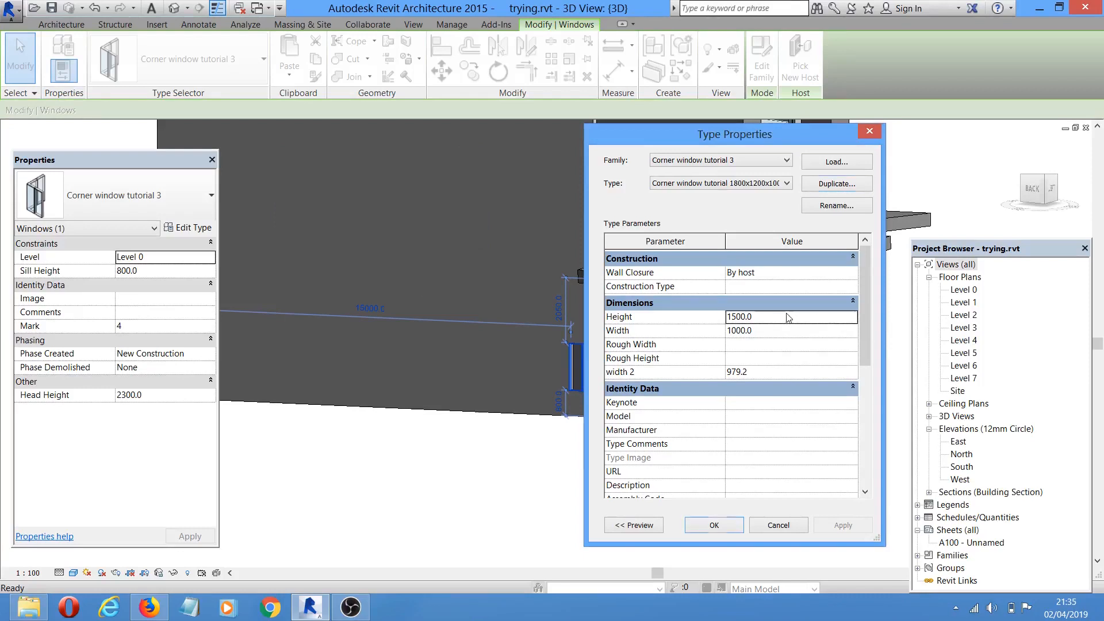
{"action": "type", "text": "1"}
{"action": "left_click", "coordinate": [800, 332]}
{"action": "type", "text": "1"}
{"action": "left_click", "coordinate": [775, 374]}
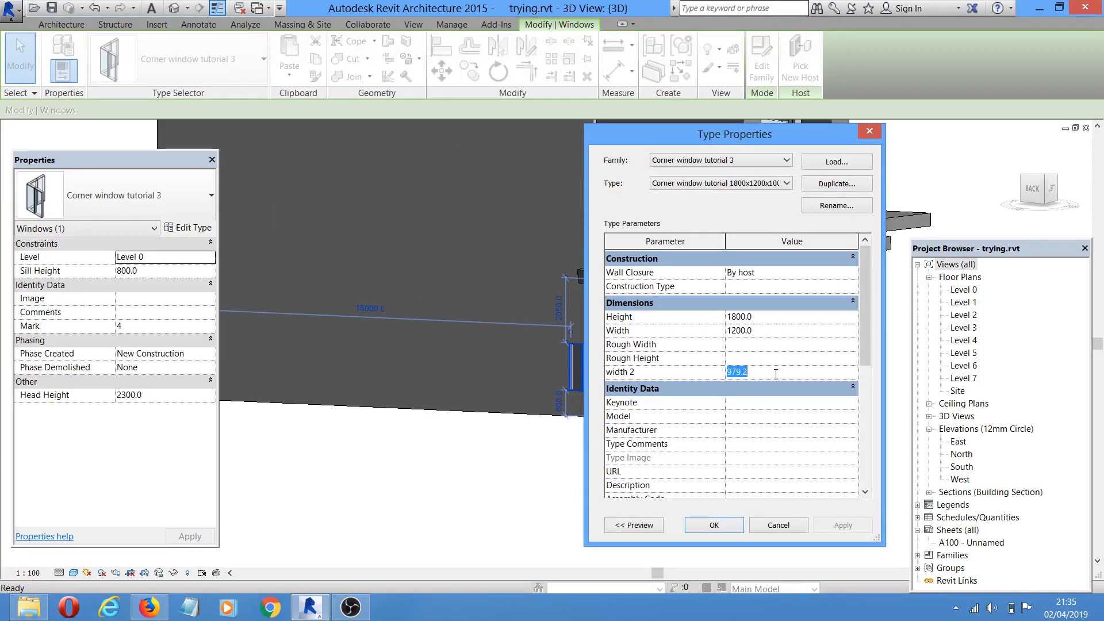
{"action": "type", "text": "1000.0"}
{"action": "left_click", "coordinate": [700, 530]}
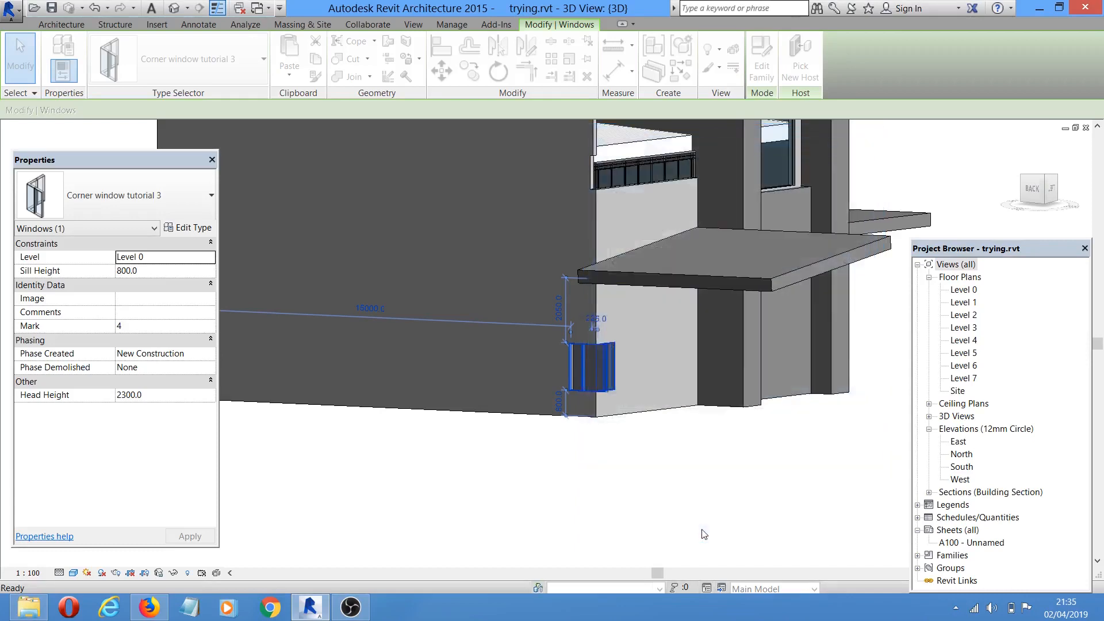
- Examine the resized corner window's frame, mullions and glass from both sides of the building corner in 3D
{"action": "left_click", "coordinate": [674, 499]}
{"action": "scroll", "coordinate": [595, 299], "scroll_direction": "up", "scroll_amount": 4}
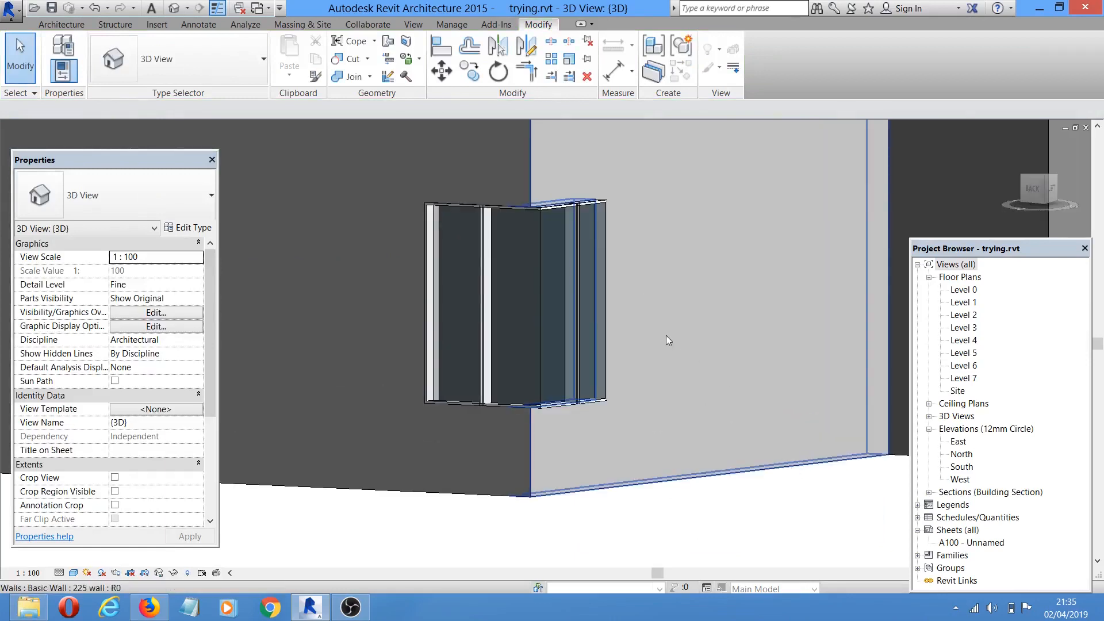
{"action": "scroll", "coordinate": [656, 356], "scroll_direction": "down", "scroll_amount": 4}
{"action": "scroll", "coordinate": [702, 467], "scroll_direction": "up", "scroll_amount": 1}
{"action": "scroll", "coordinate": [700, 465], "scroll_direction": "down", "scroll_amount": 3}
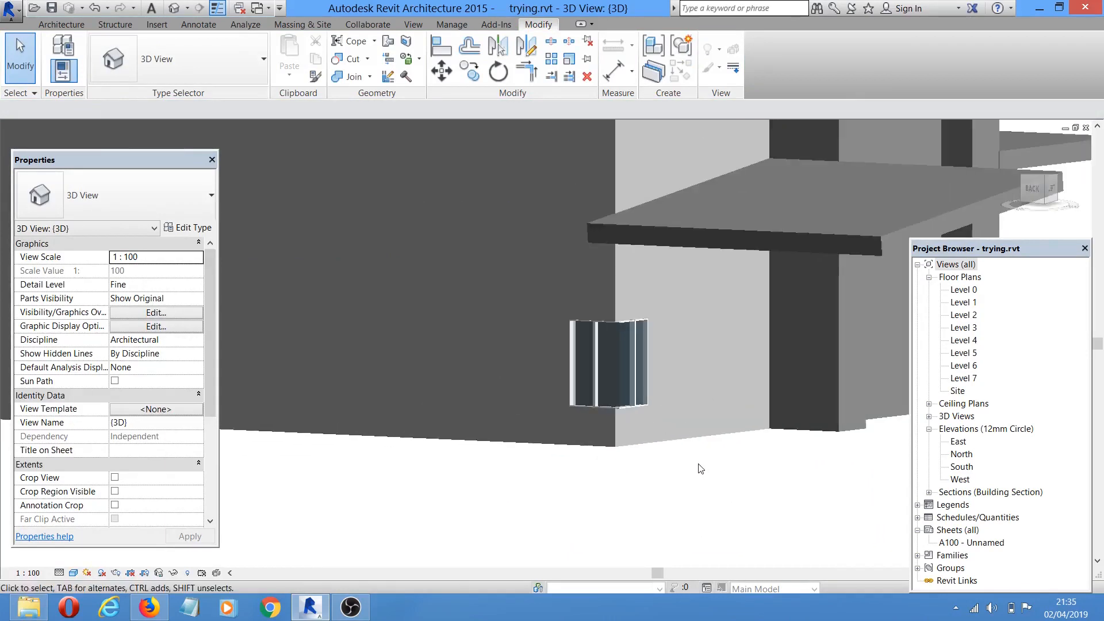
{"action": "middle_click_drag", "start_coordinate": [692, 468], "coordinate": [562, 436], "text": "shift"}
{"action": "scroll", "coordinate": [384, 361], "scroll_direction": "up", "scroll_amount": 6}
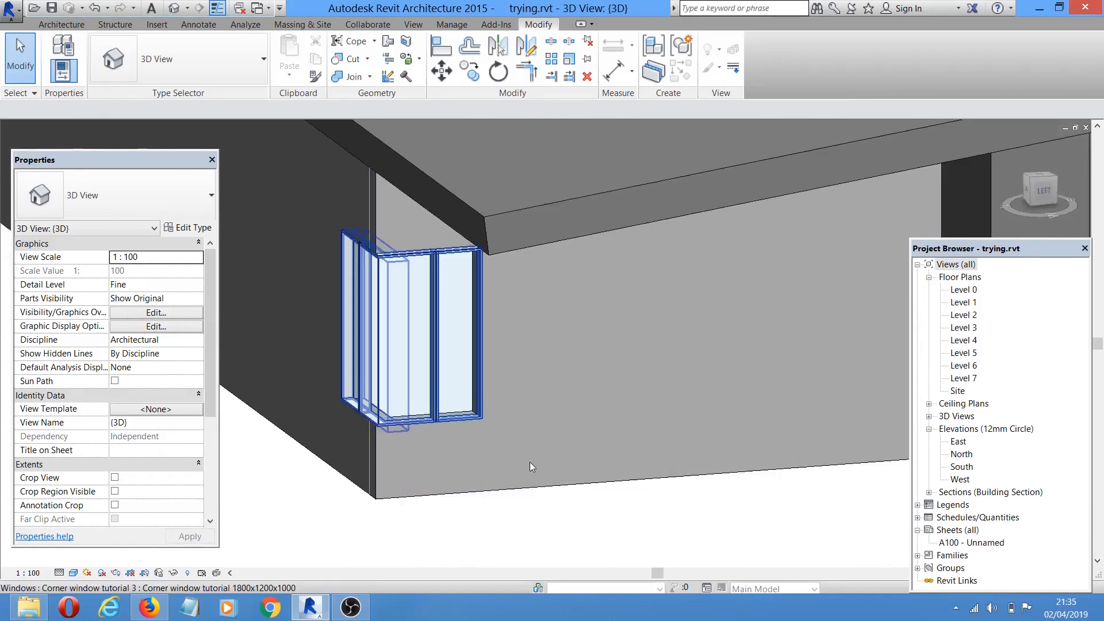
{"action": "middle_click_drag", "start_coordinate": [522, 528], "coordinate": [557, 544], "text": "shift"}
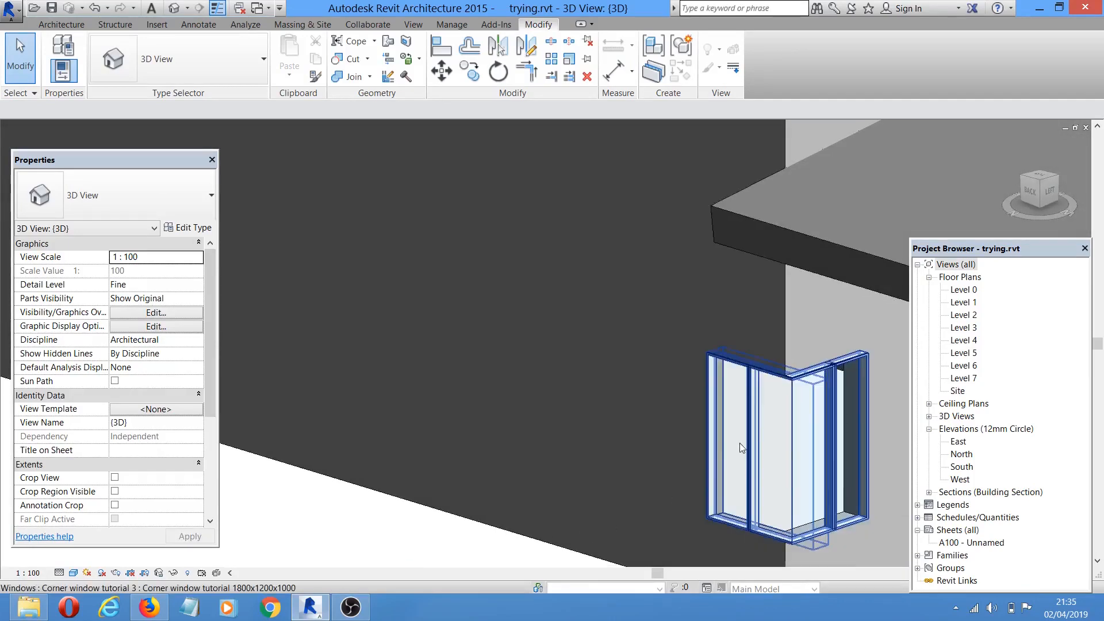
{"action": "middle_click_drag", "start_coordinate": [739, 443], "coordinate": [558, 335]}
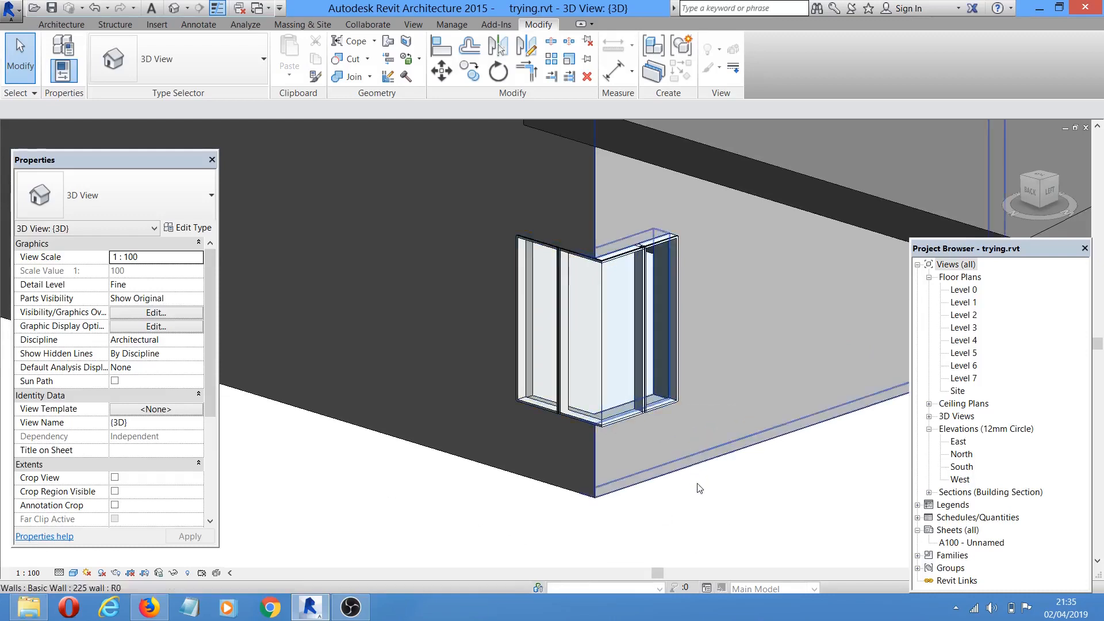
{"action": "middle_click_drag", "start_coordinate": [702, 514], "coordinate": [675, 496]}
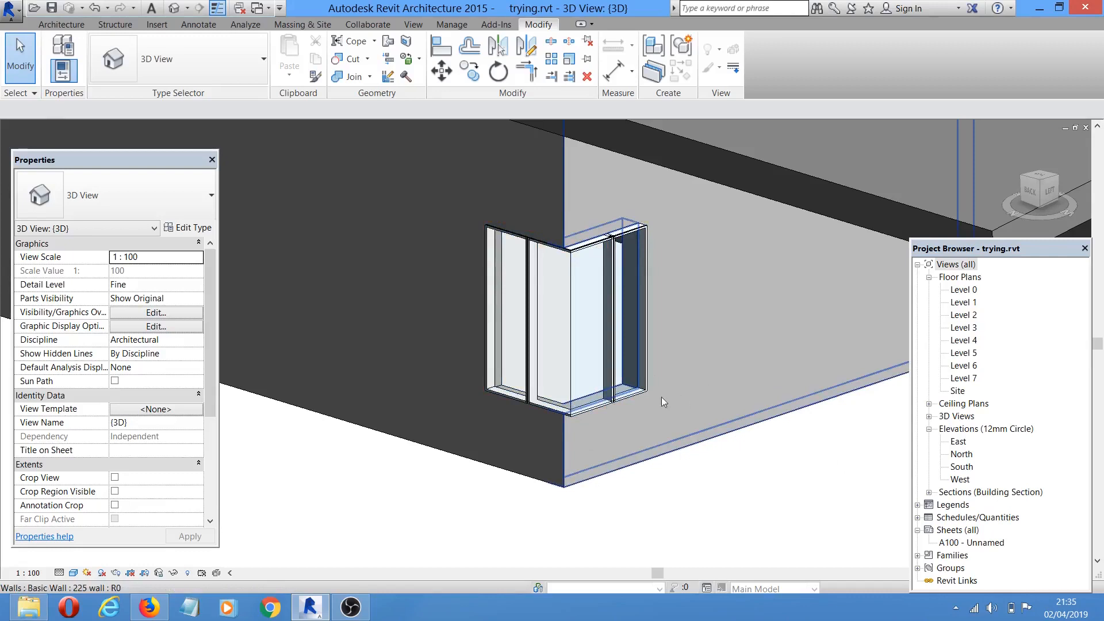
- Select the corner window and check its type, its properties and how it sits in the whole building
{"action": "left_click", "coordinate": [603, 354]}
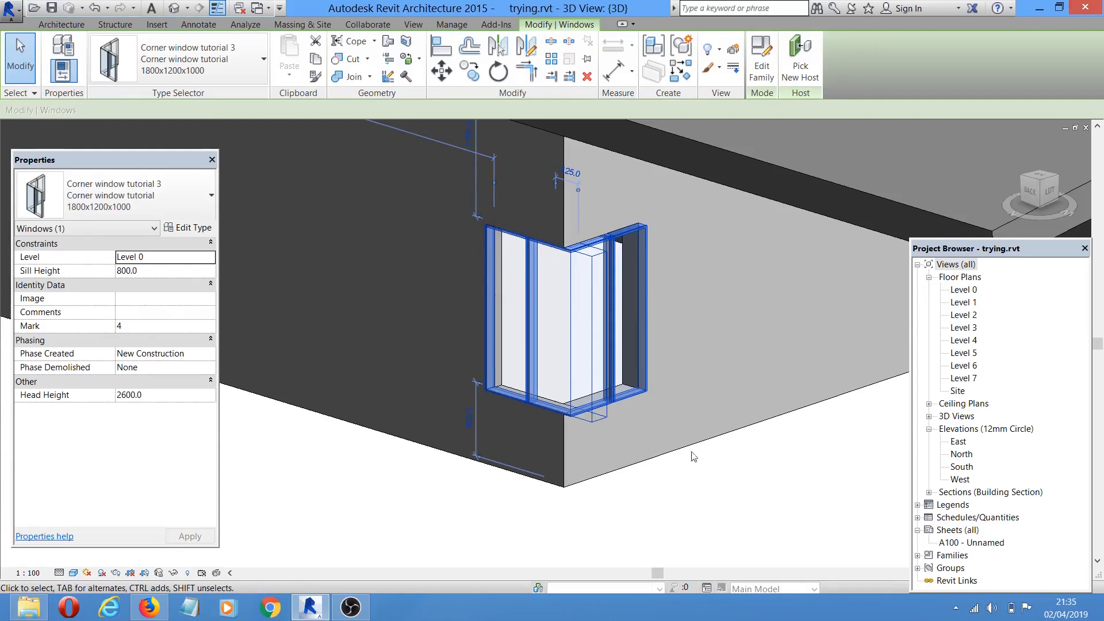
{"action": "middle_click_drag", "start_coordinate": [654, 461], "coordinate": [621, 464]}
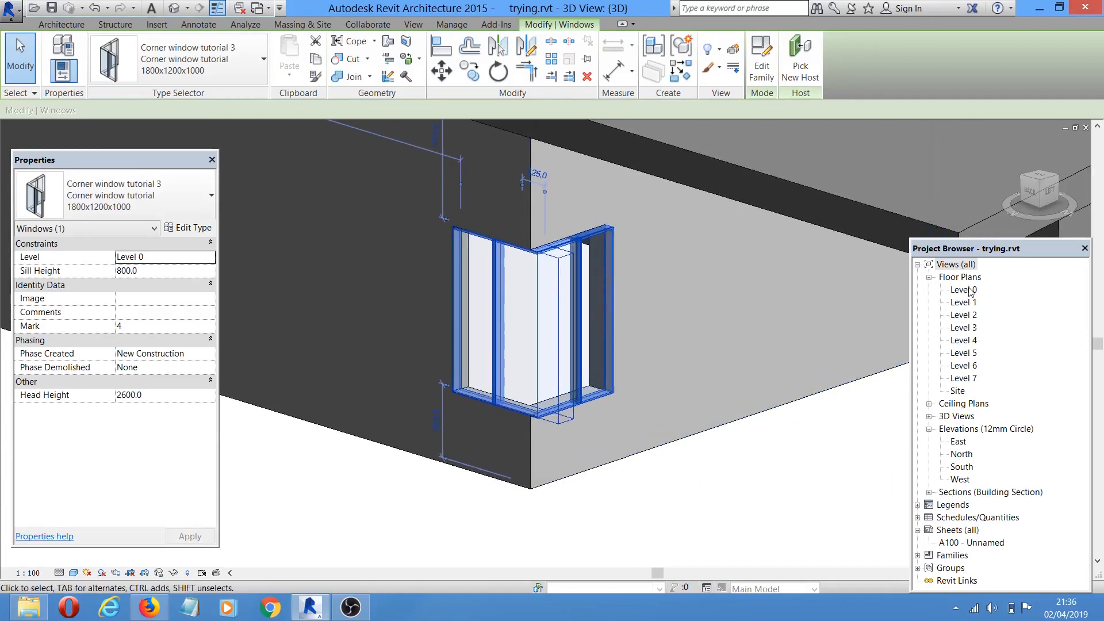
{"action": "scroll", "coordinate": [716, 473], "scroll_direction": "down", "scroll_amount": 2}
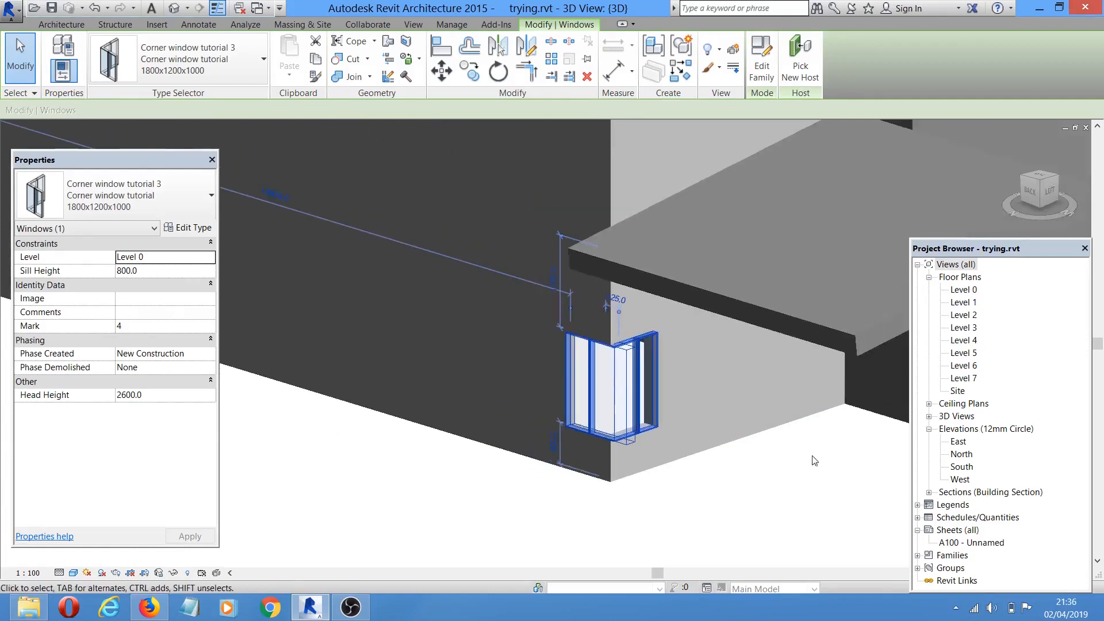
{"action": "middle_click_drag", "start_coordinate": [814, 460], "coordinate": [754, 460]}
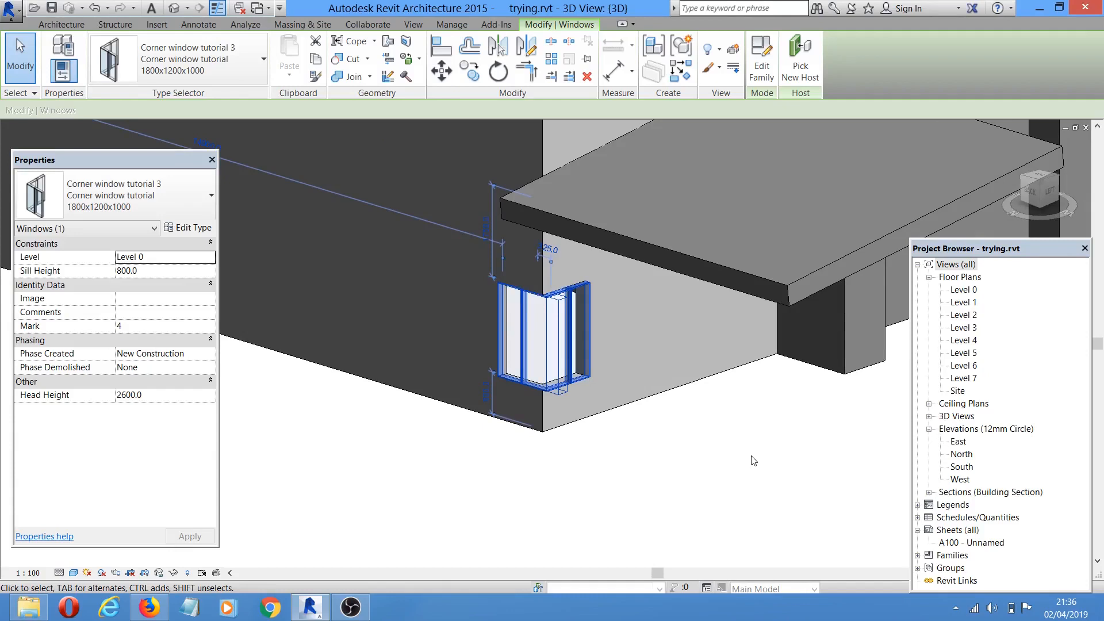
{"action": "scroll", "coordinate": [726, 459], "scroll_direction": "down", "scroll_amount": 3}
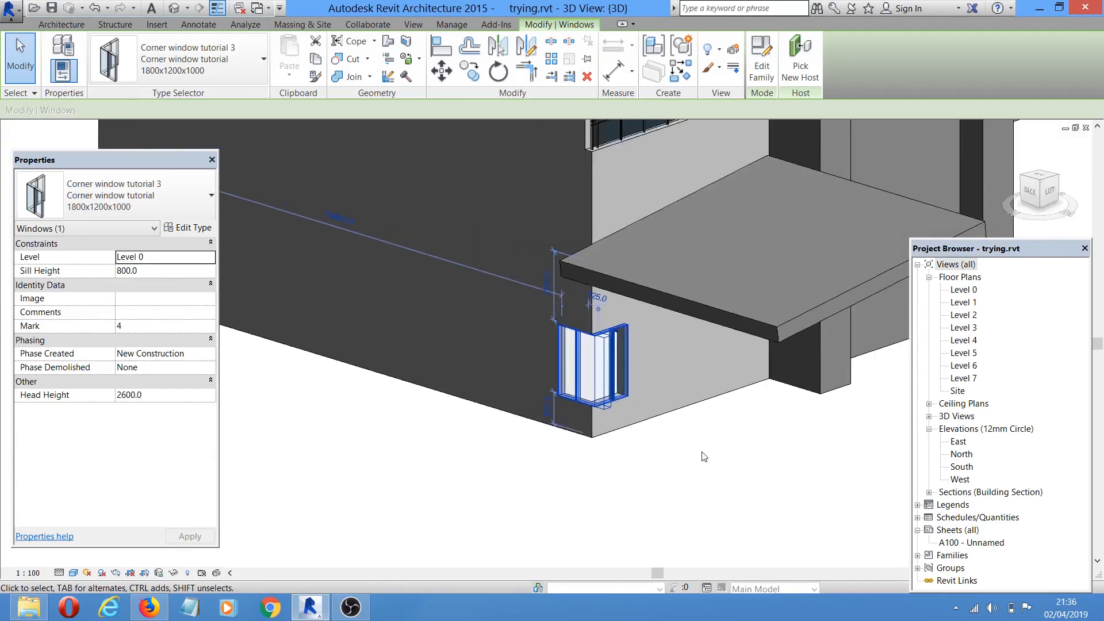
{"action": "scroll", "coordinate": [706, 456], "scroll_direction": "down", "scroll_amount": 2}
{"action": "middle_click_drag", "start_coordinate": [707, 460], "coordinate": [636, 461]}
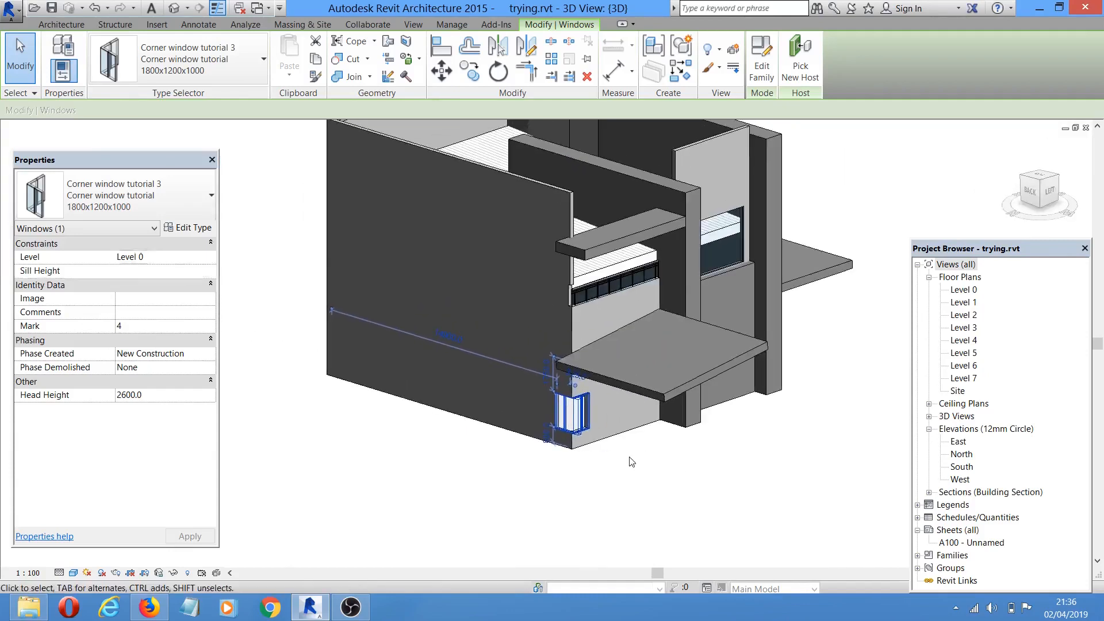